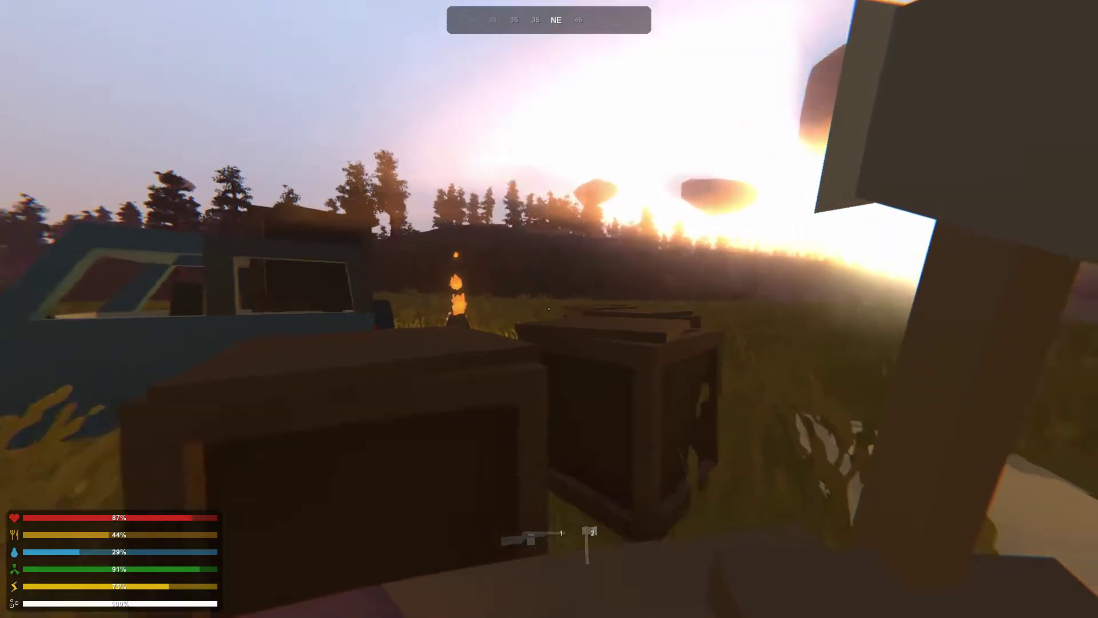
# Check the backpack contents, then walk over to the wooden floor plate
pyautogui.press('g')
pyautogui.scroll(3, 463, 345)
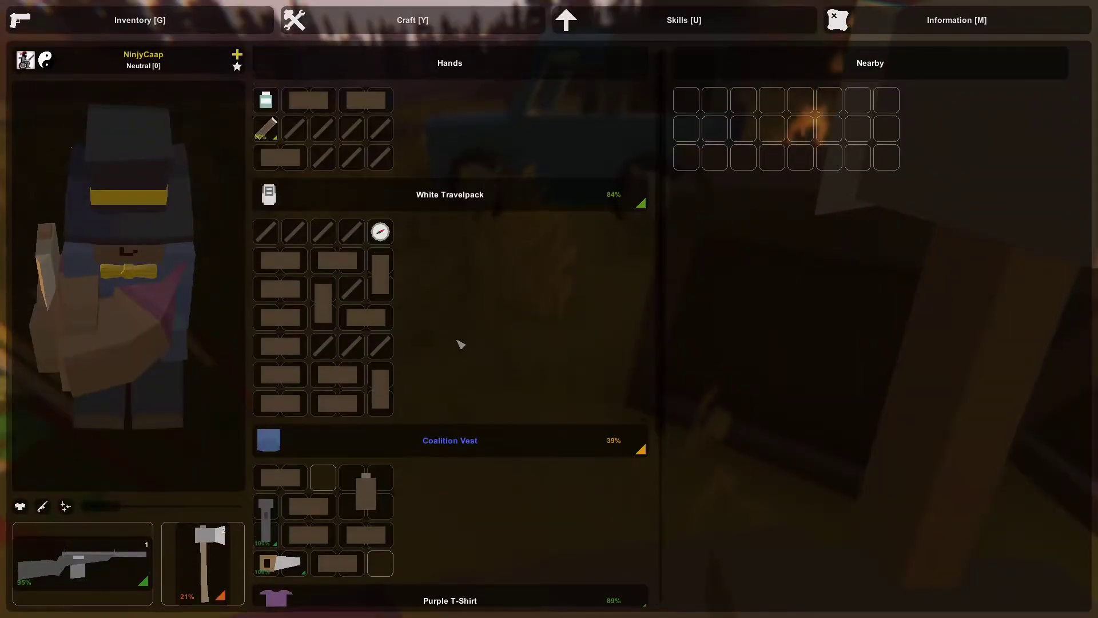
pyautogui.scroll(-3, 460, 344)
pyautogui.scroll(-2, 447, 395)
pyautogui.scroll(-2, 430, 394)
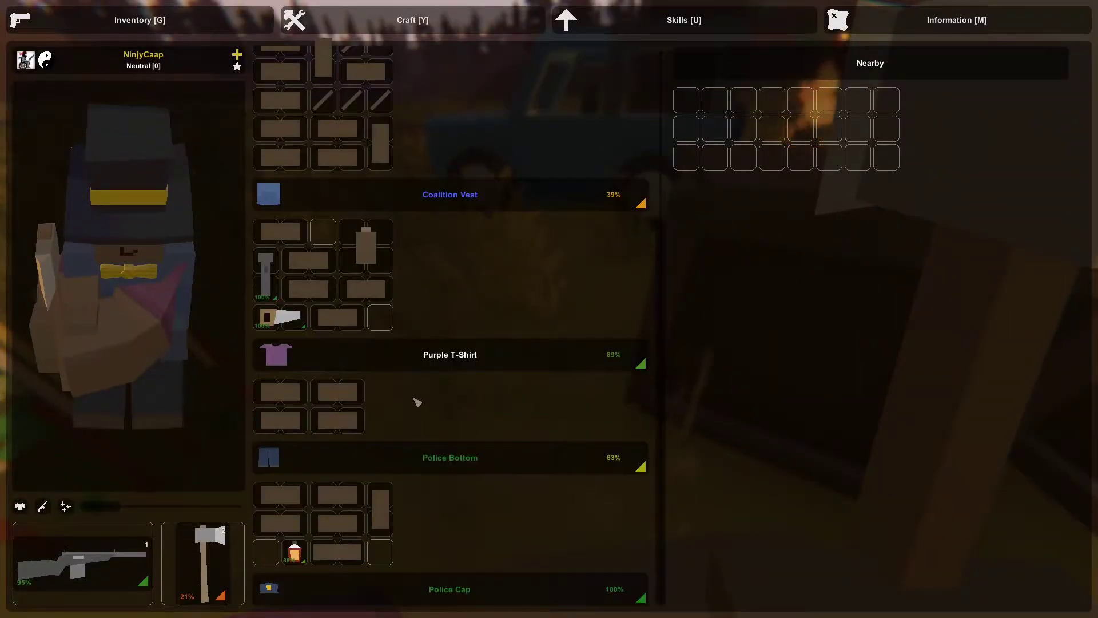
pyautogui.scroll(7, 409, 384)
pyautogui.press('g')
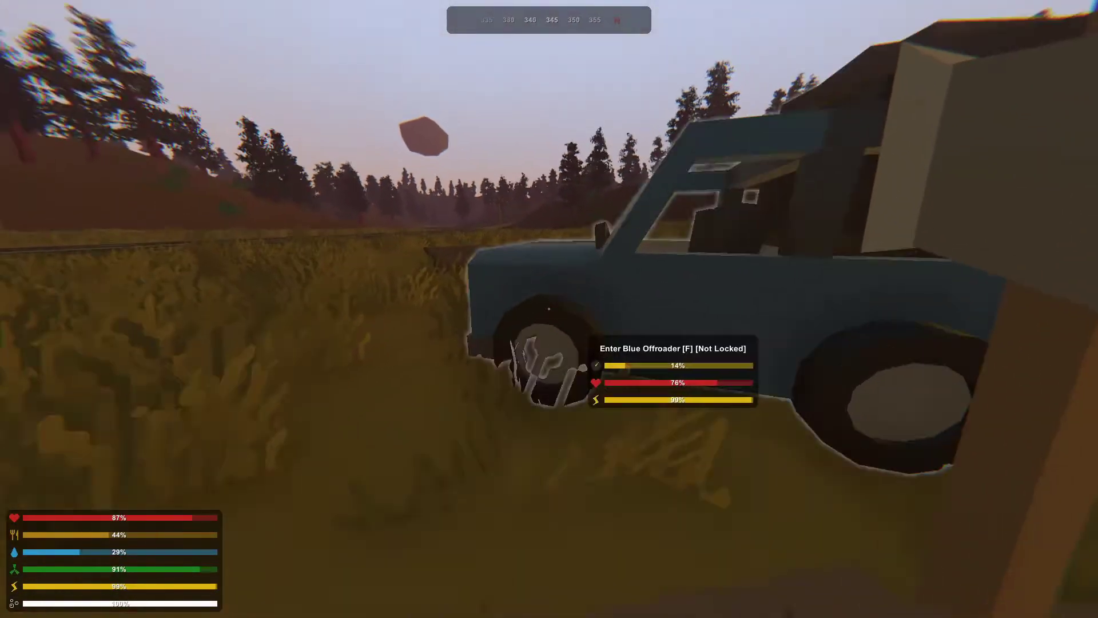
pyautogui.press('w')
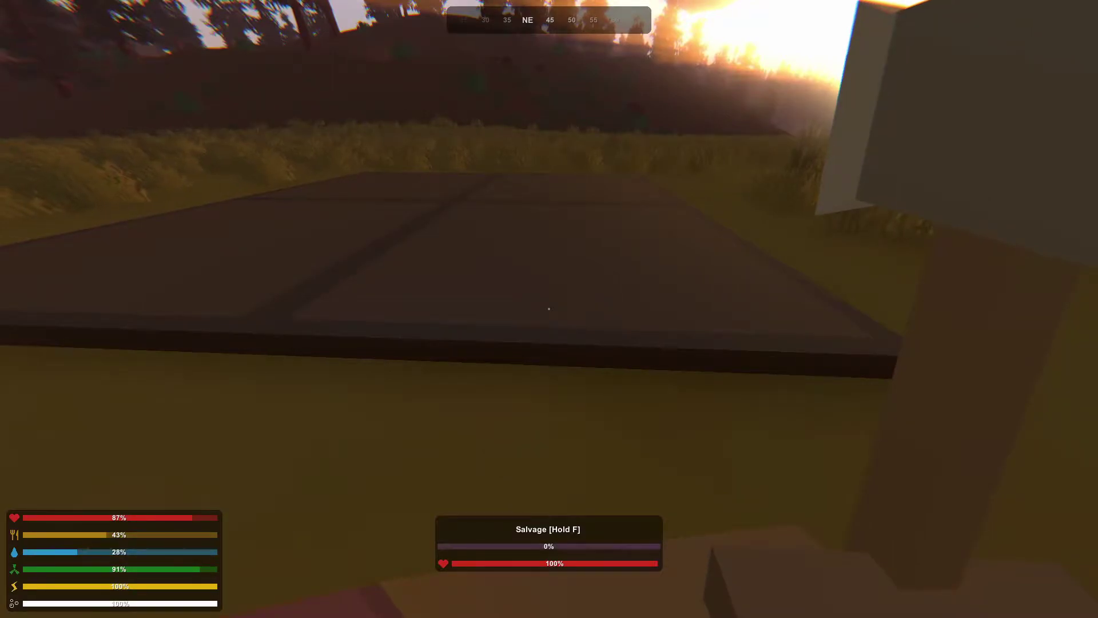
# Bring up the crafting blueprints list to turn pine logs into Pine Pillars
pyautogui.press('g')
pyautogui.click(470, 20)
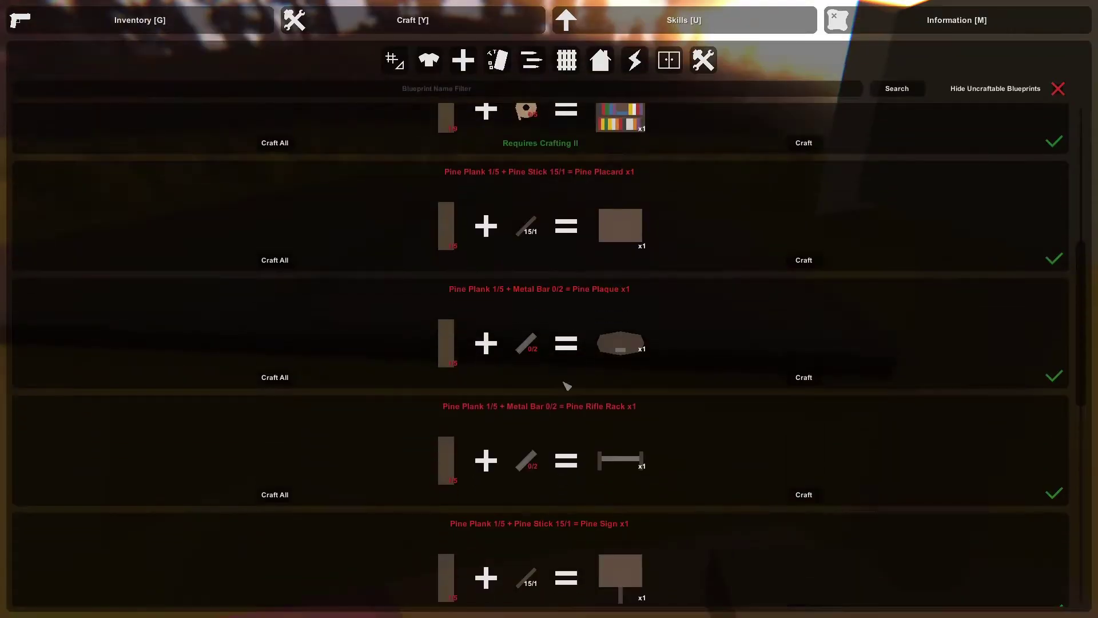
pyautogui.scroll(5, 615, 383)
pyautogui.scroll(5, 701, 256)
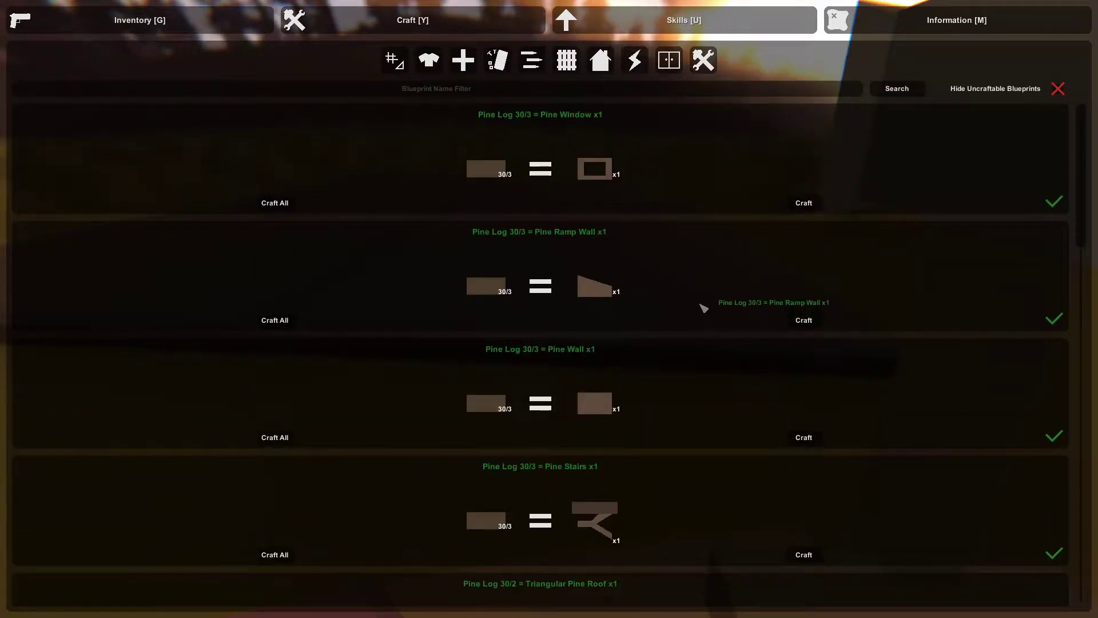
pyautogui.scroll(-2, 672, 406)
pyautogui.scroll(-3, 670, 421)
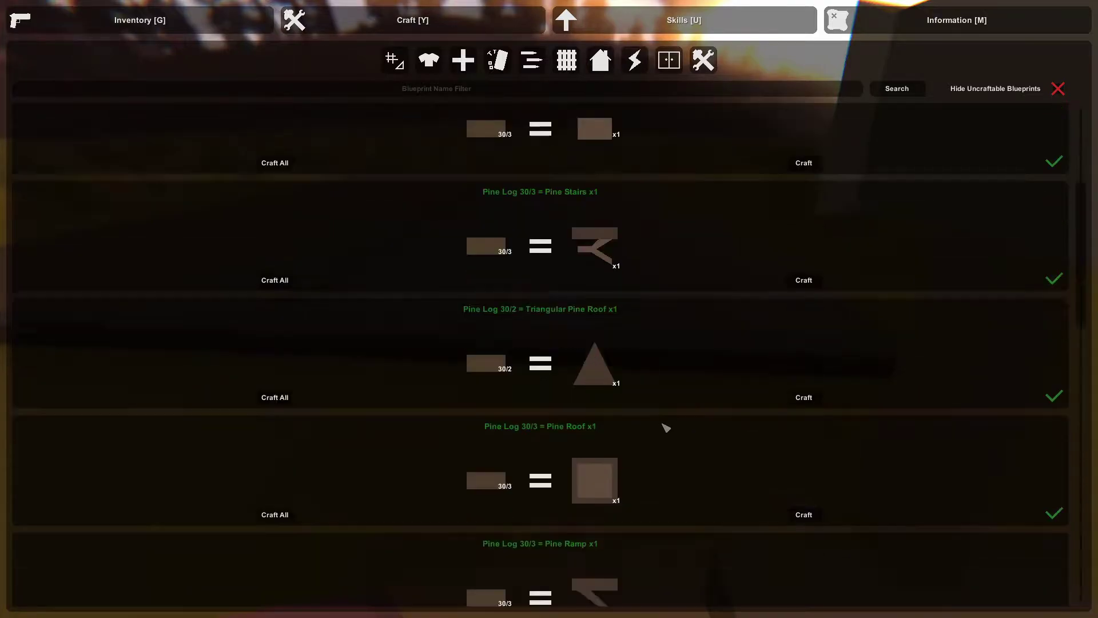
pyautogui.scroll(-1, 663, 432)
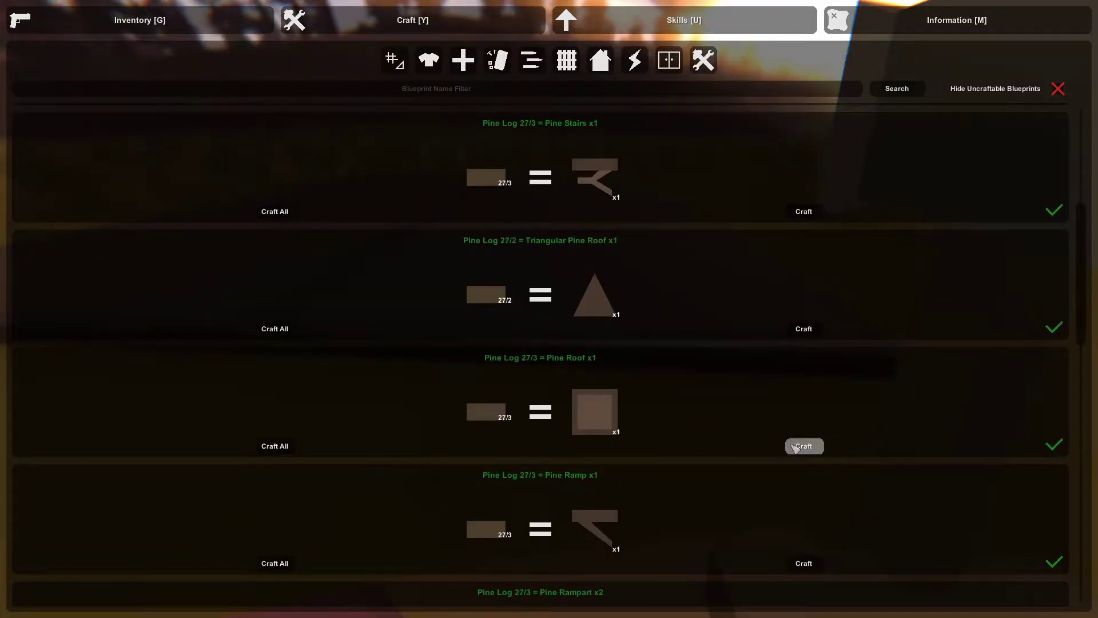
pyautogui.scroll(-2, 756, 448)
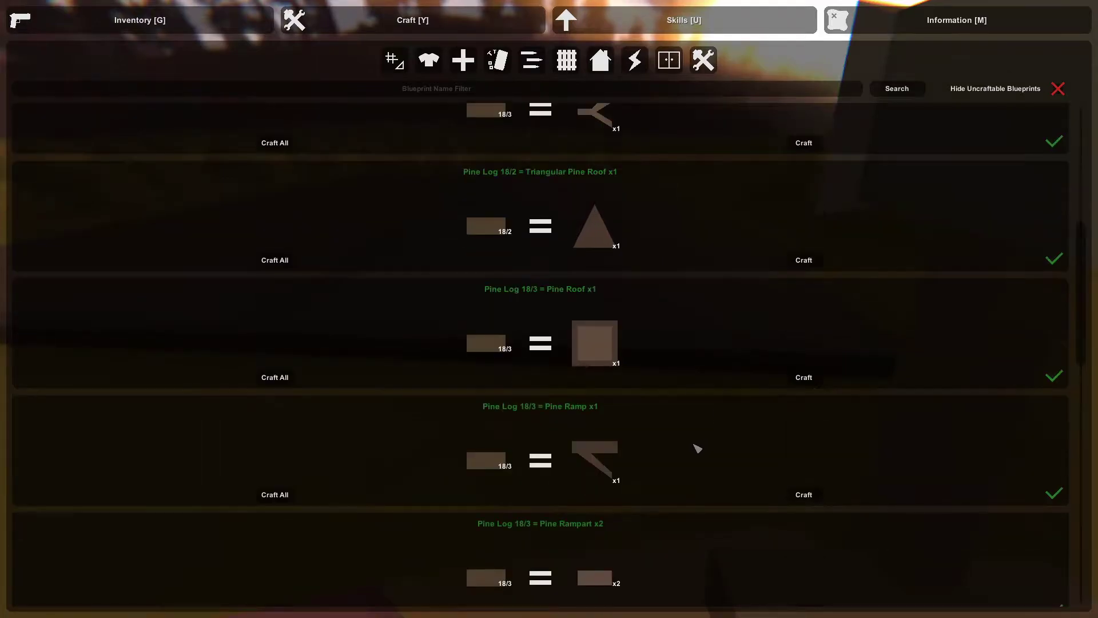
pyautogui.scroll(-3, 686, 446)
pyautogui.scroll(-1, 682, 450)
pyautogui.scroll(-1, 679, 452)
pyautogui.scroll(-1, 678, 452)
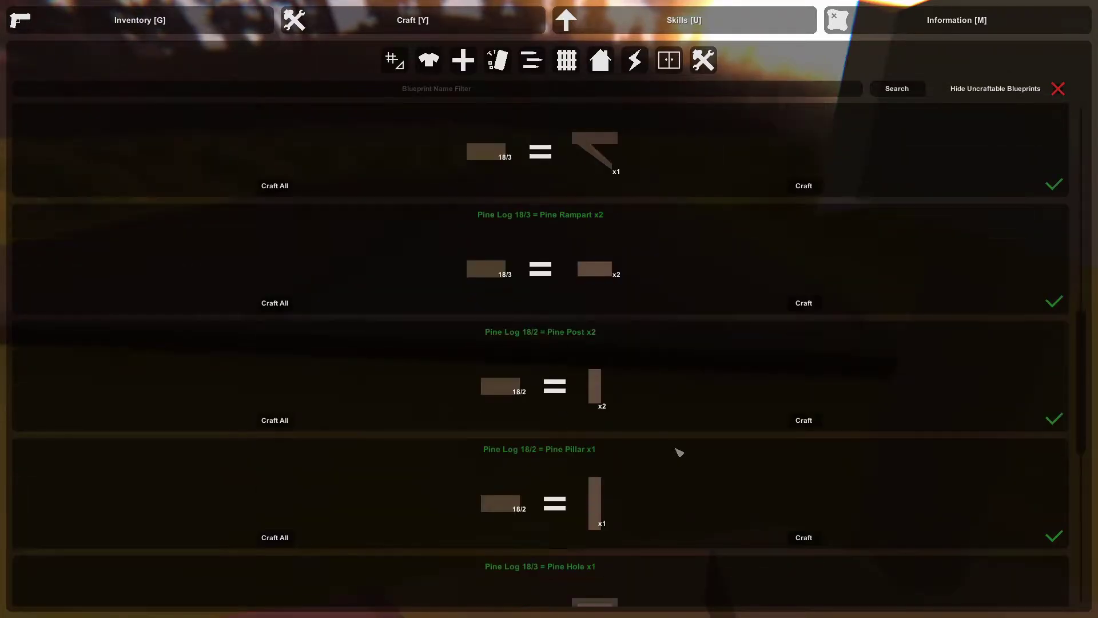
pyautogui.scroll(-2, 793, 435)
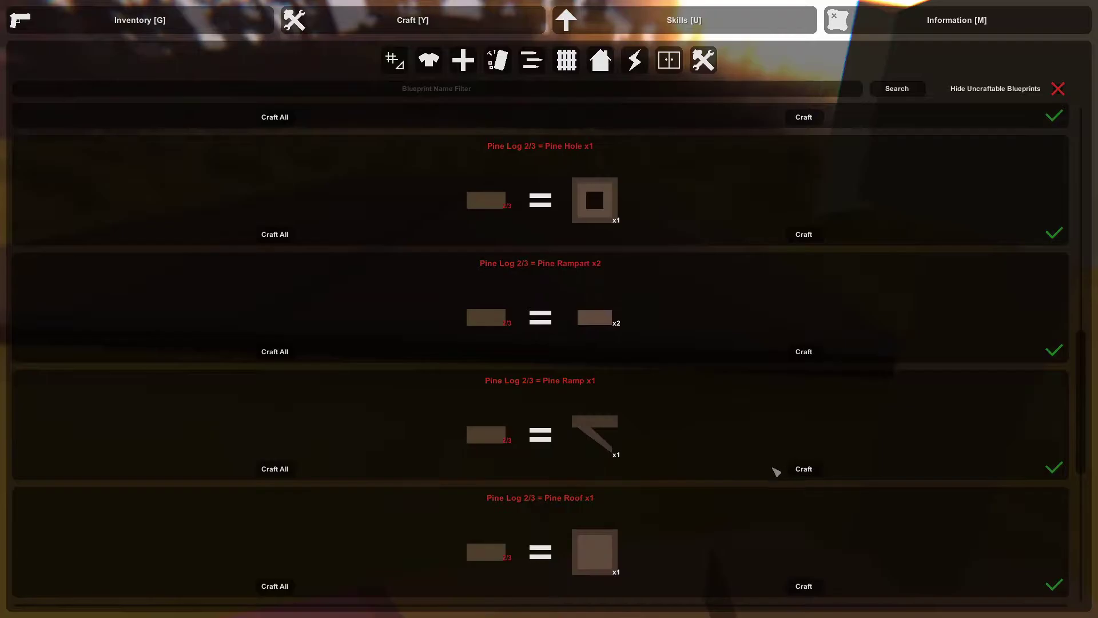
pyautogui.scroll(-3, 776, 472)
pyautogui.scroll(5, 601, 258)
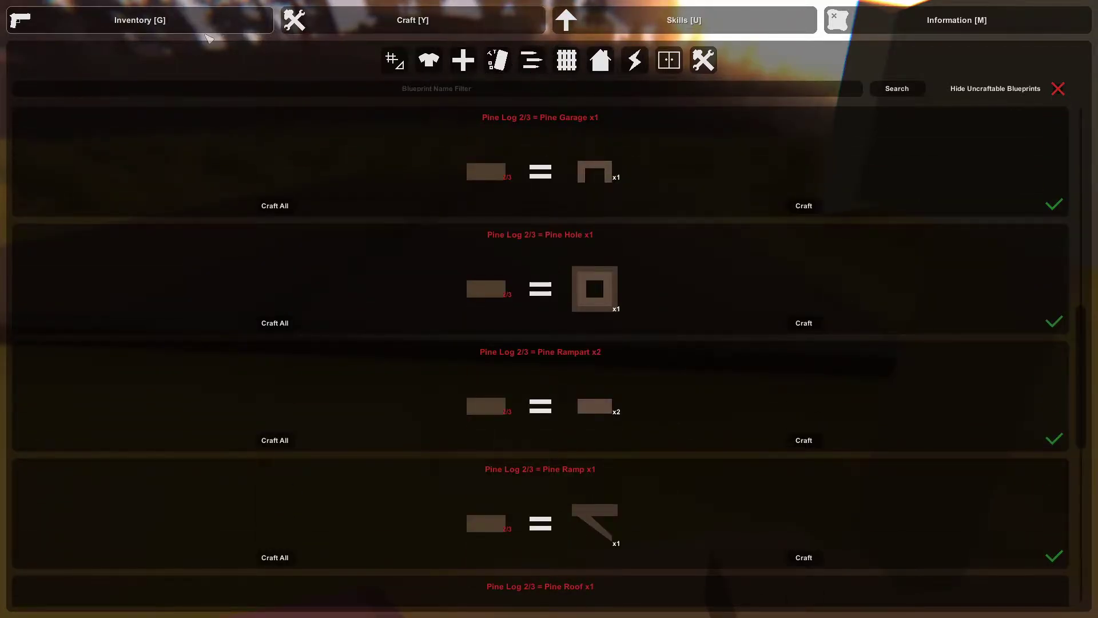
# Equip the Pine Pillar and place pillars on five corners of the wooden floor
pyautogui.click(139, 20)
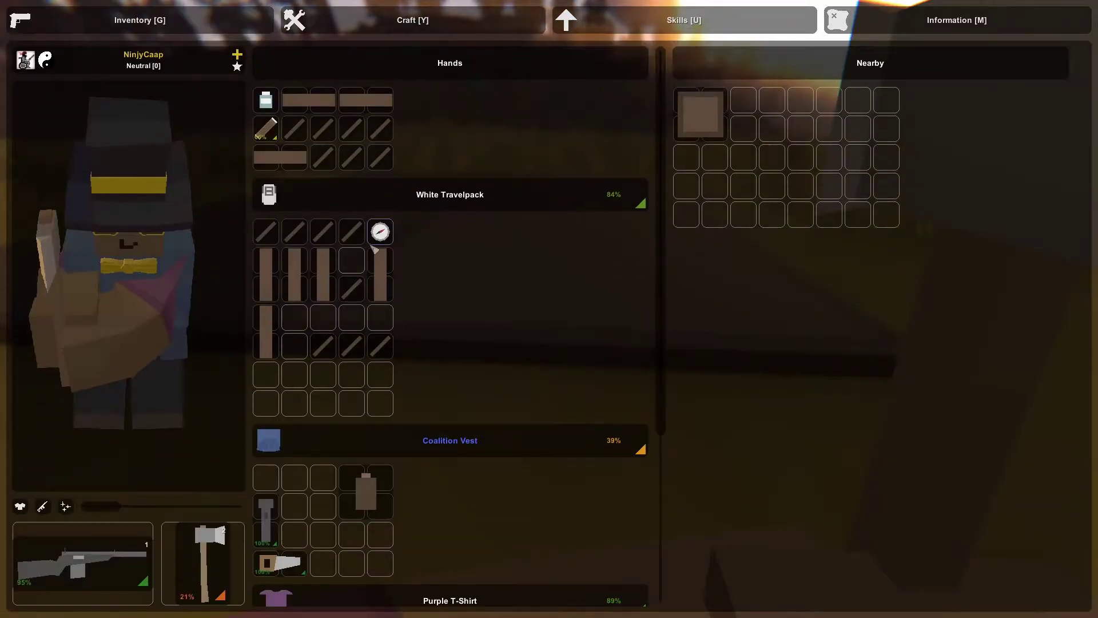
pyautogui.click(380, 274)
pyautogui.click(451, 300)
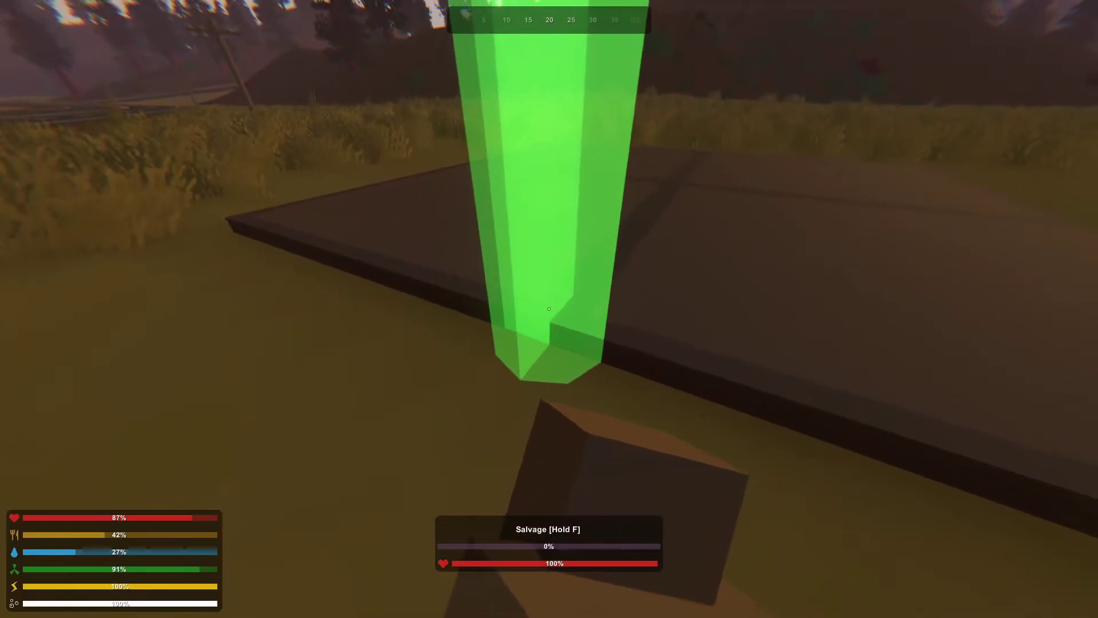
pyautogui.click(549, 309)
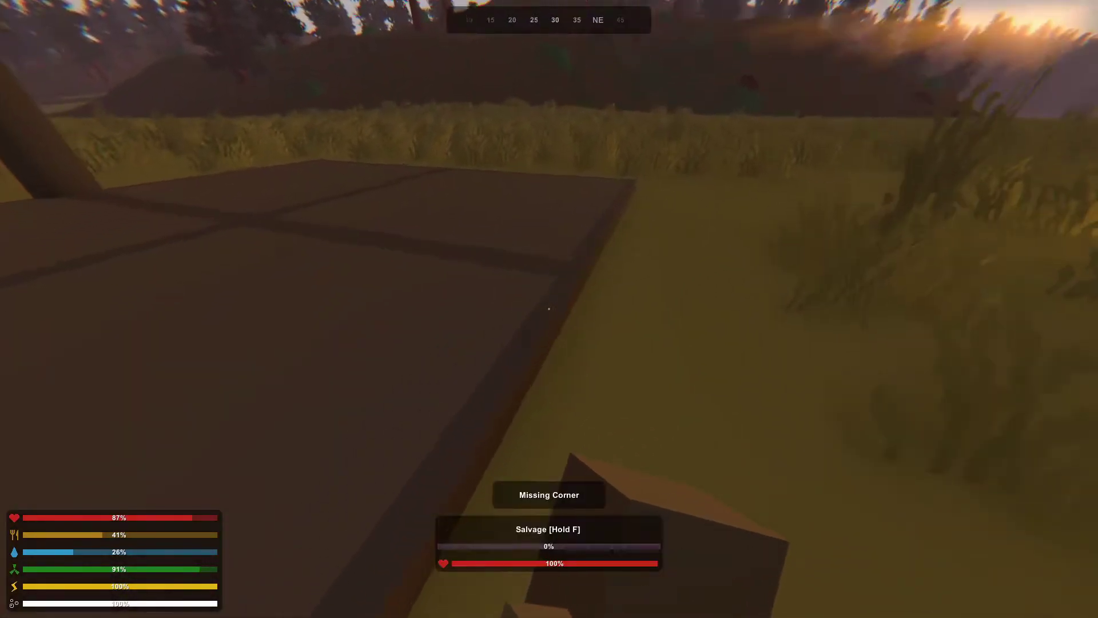
pyautogui.click(549, 308)
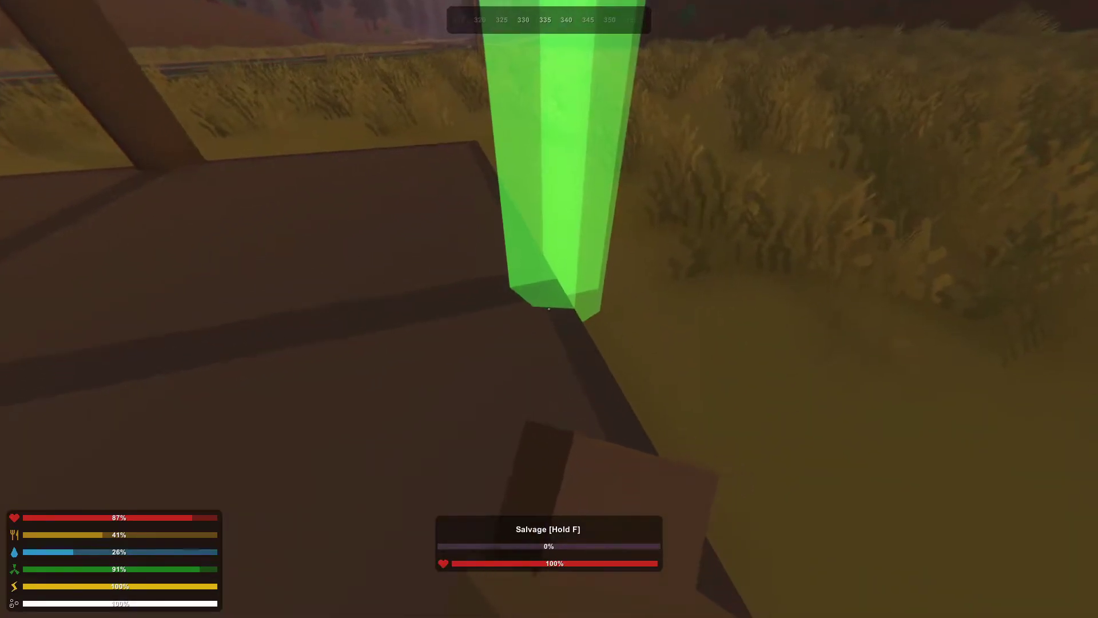
pyautogui.click(550, 308)
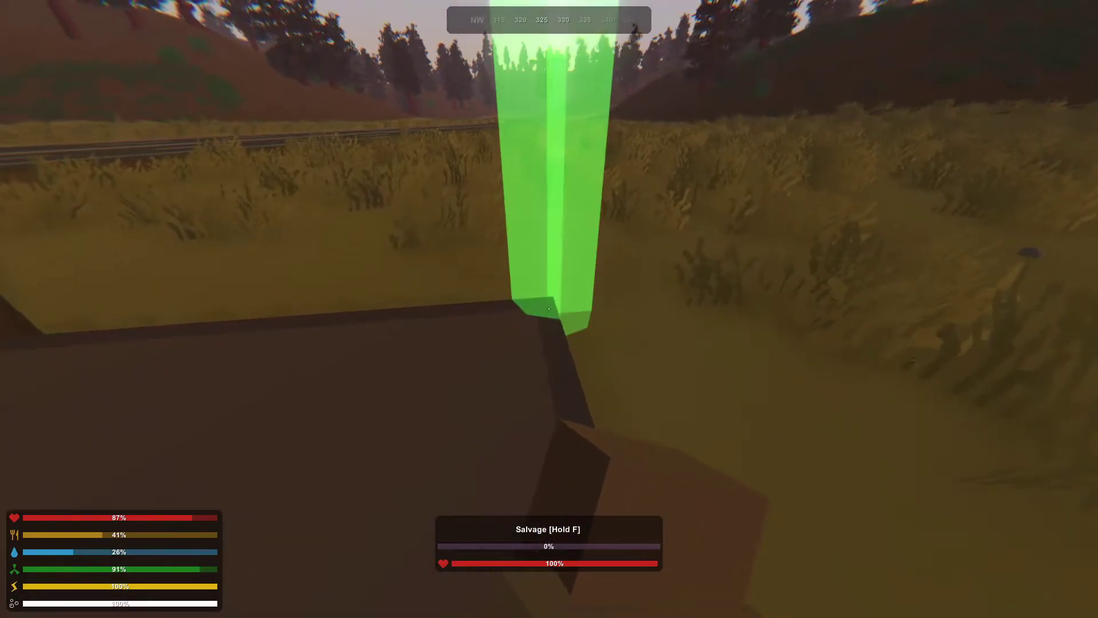
pyautogui.click(550, 309)
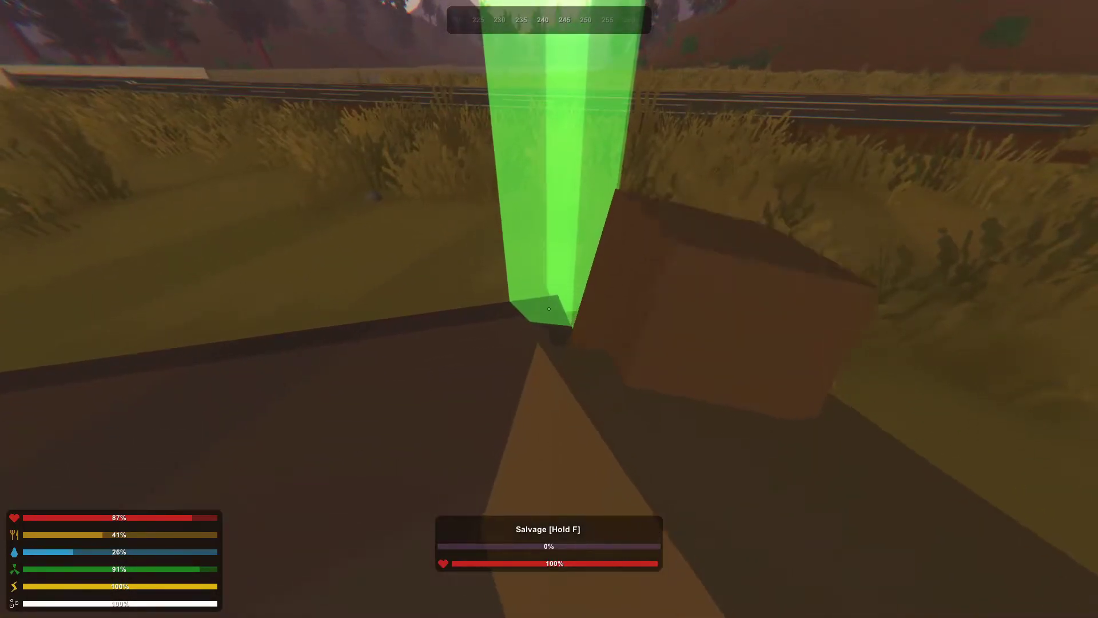
pyautogui.click(550, 309)
# Take the Pine Doorway from the storage crate by the blue truck into the hands
pyautogui.press('g')
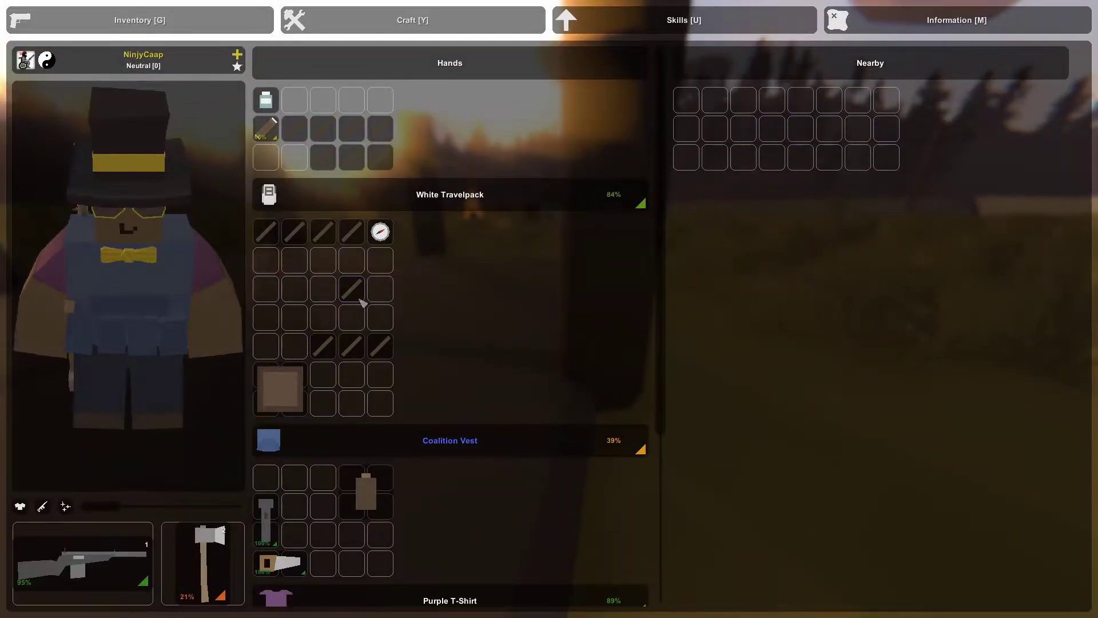
pyautogui.scroll(-3, 327, 383)
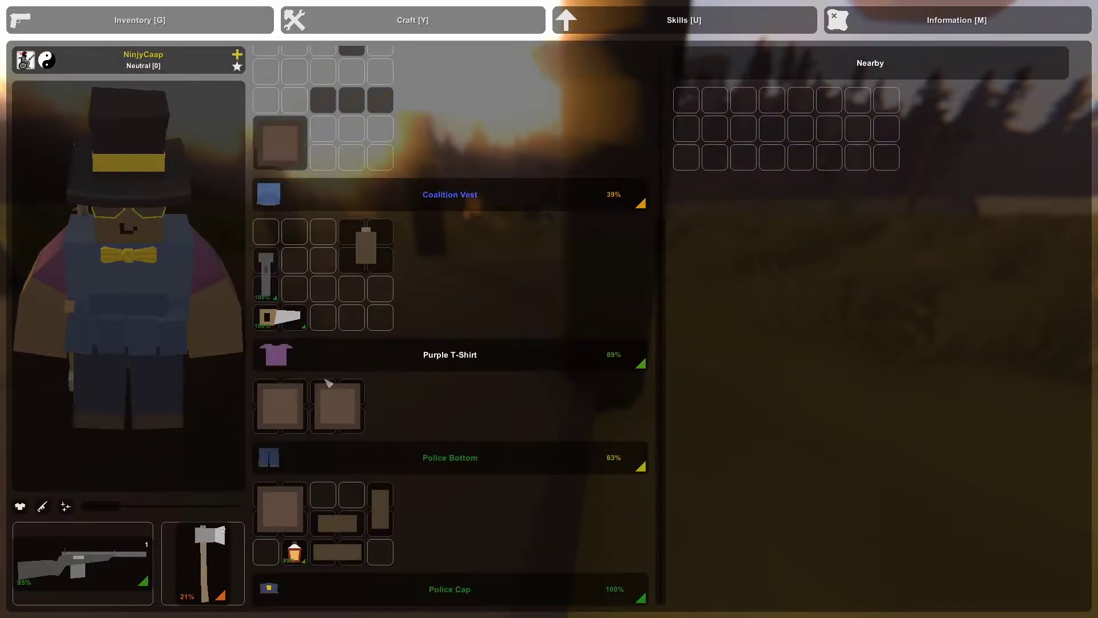
pyautogui.scroll(3, 328, 382)
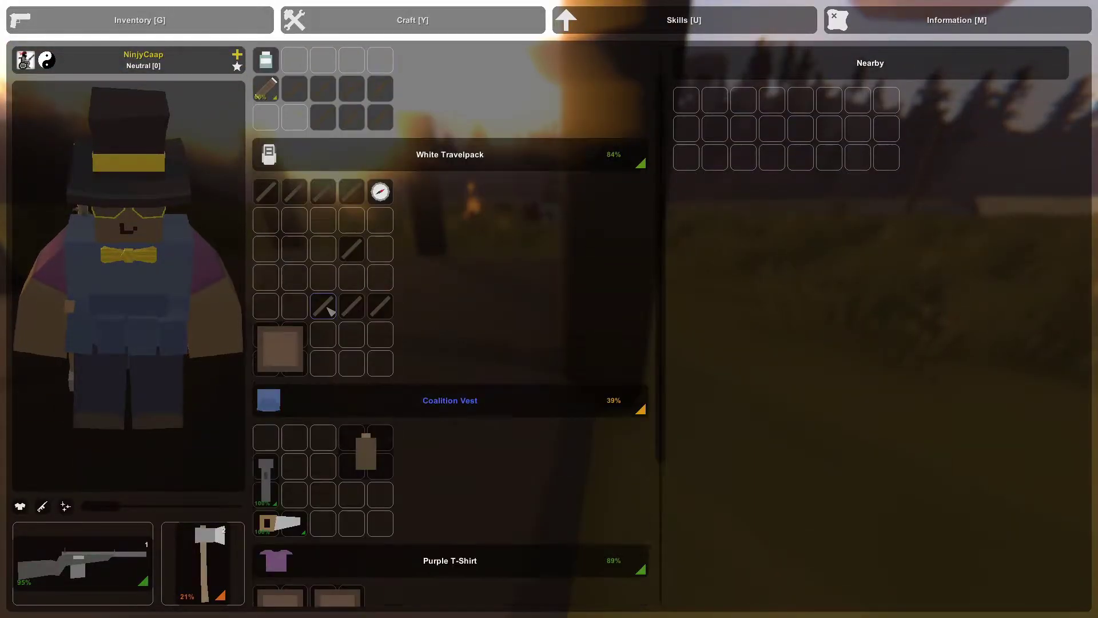
pyautogui.scroll(2, 328, 383)
pyautogui.press('g')
pyautogui.press('w')
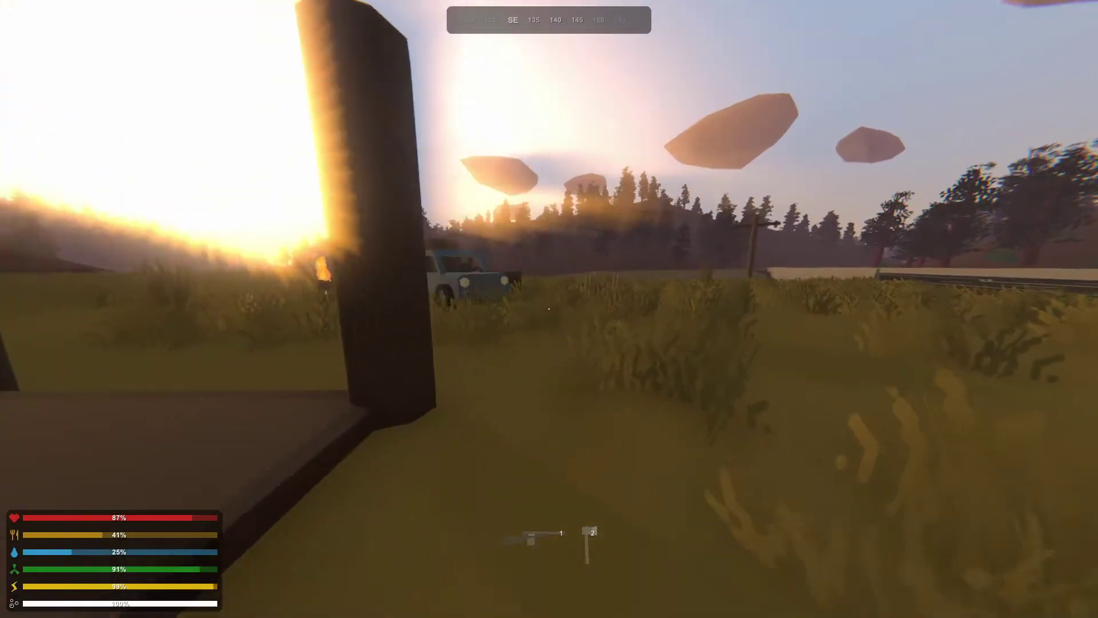
pyautogui.press('w')
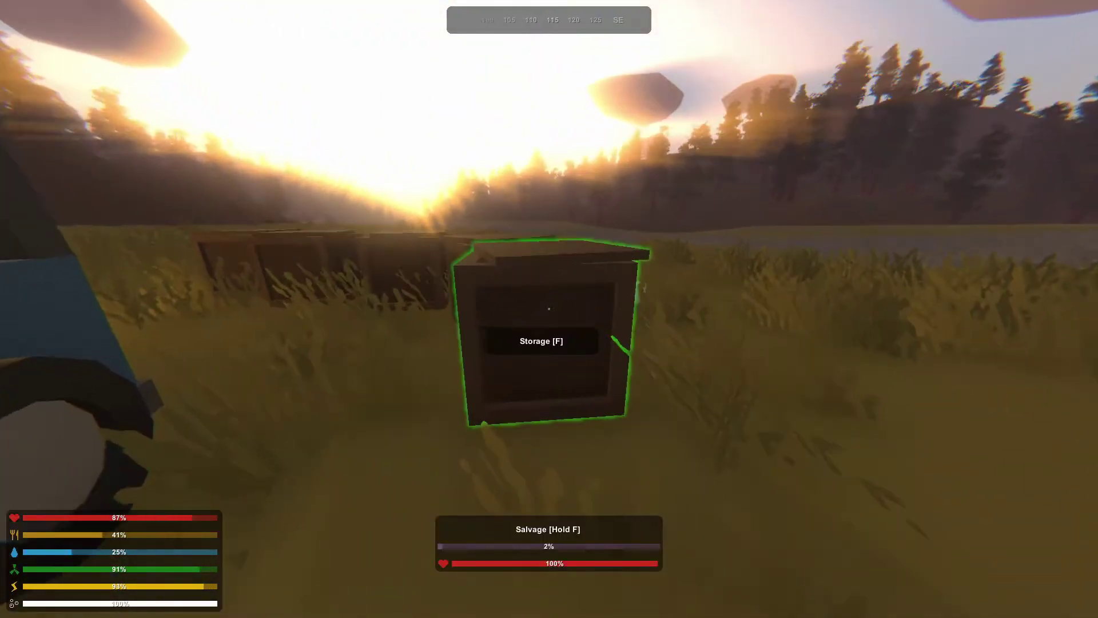
pyautogui.press('f')
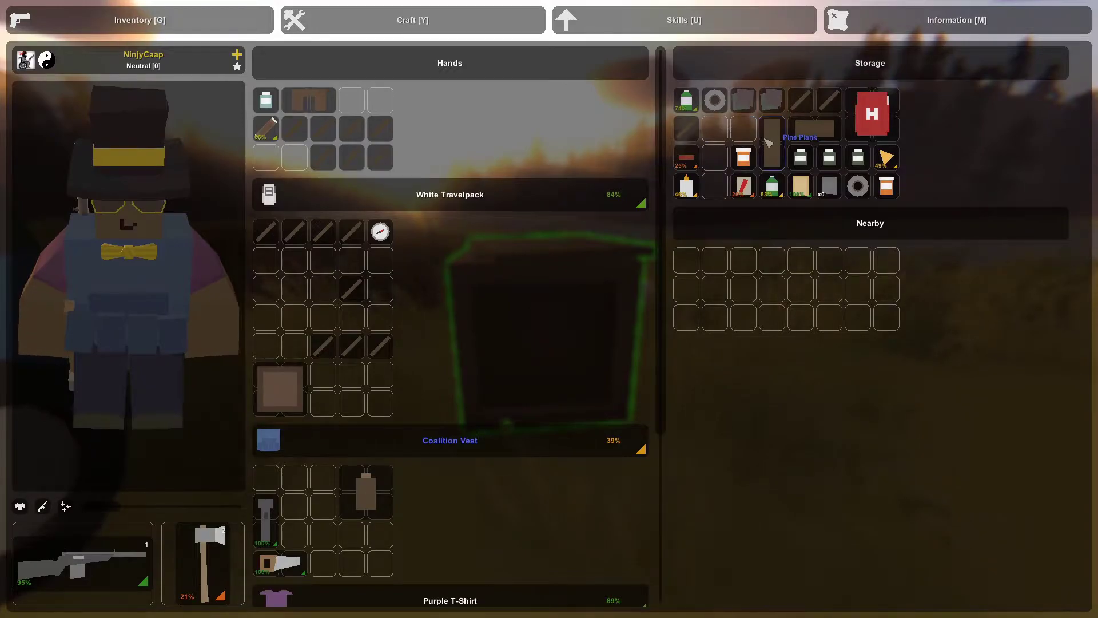
pyautogui.press('g')
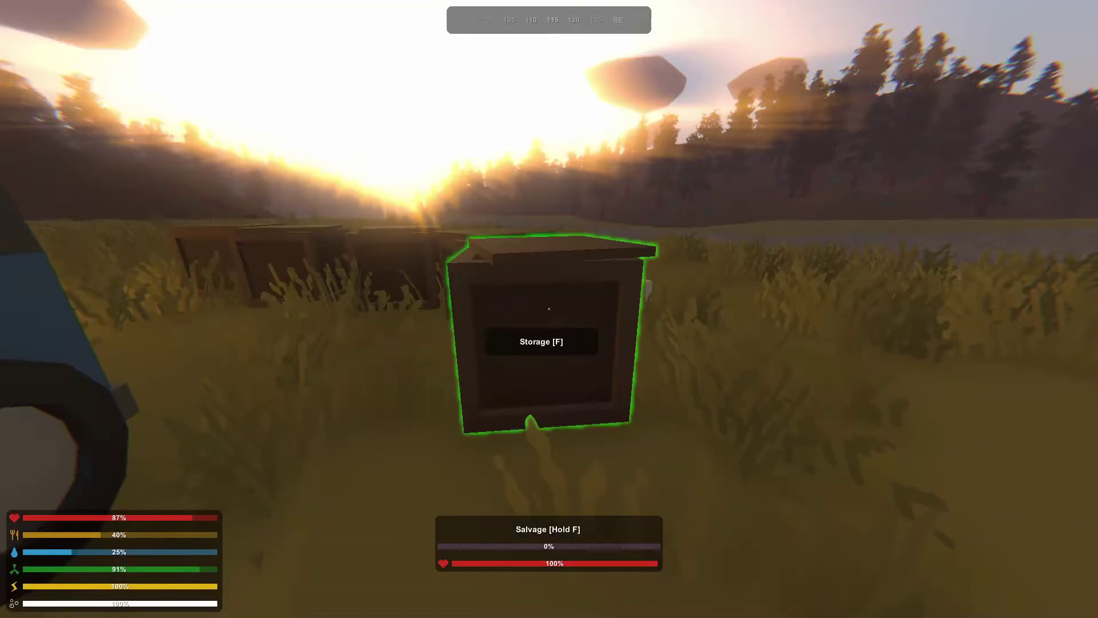
# Equip the Pine Doorway and place it as a wall on the floor edge
pyautogui.press('g')
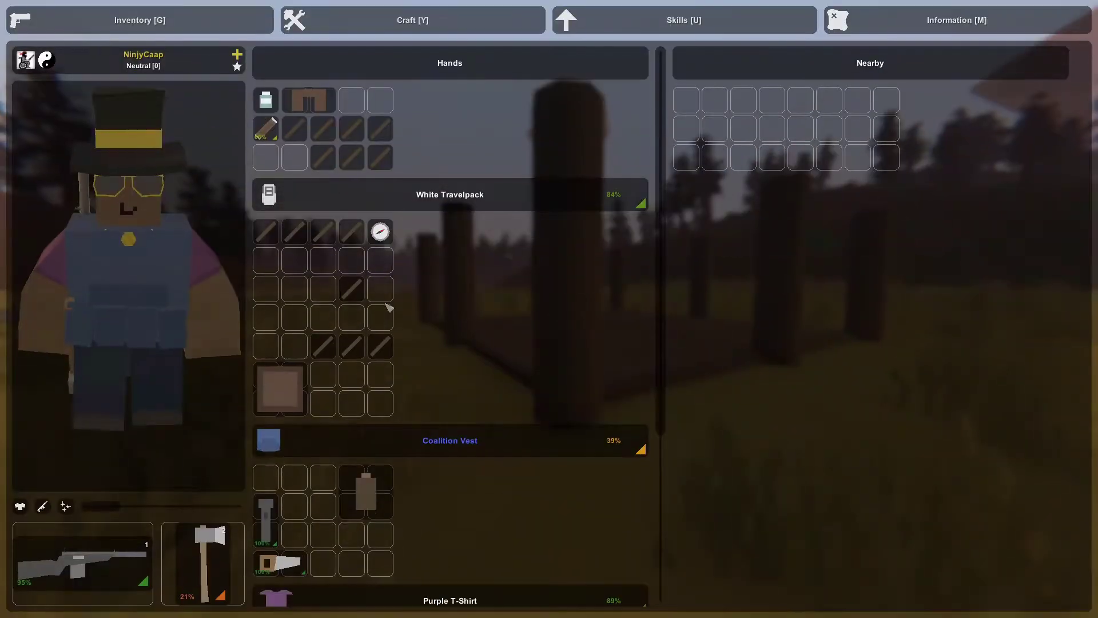
pyautogui.rightClick(313, 102)
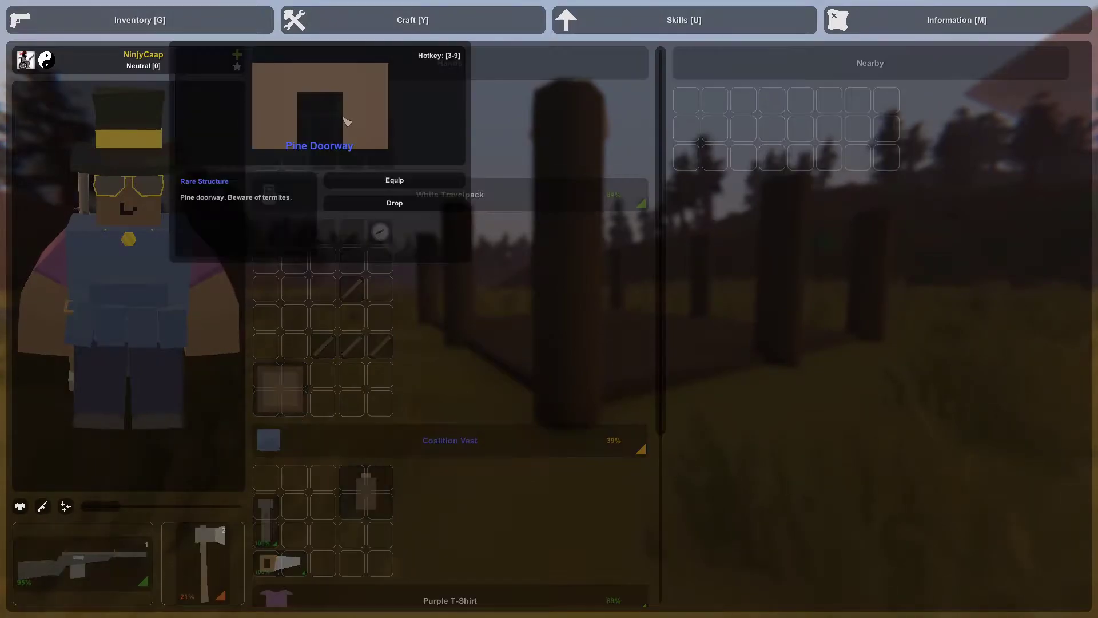
pyautogui.click(366, 182)
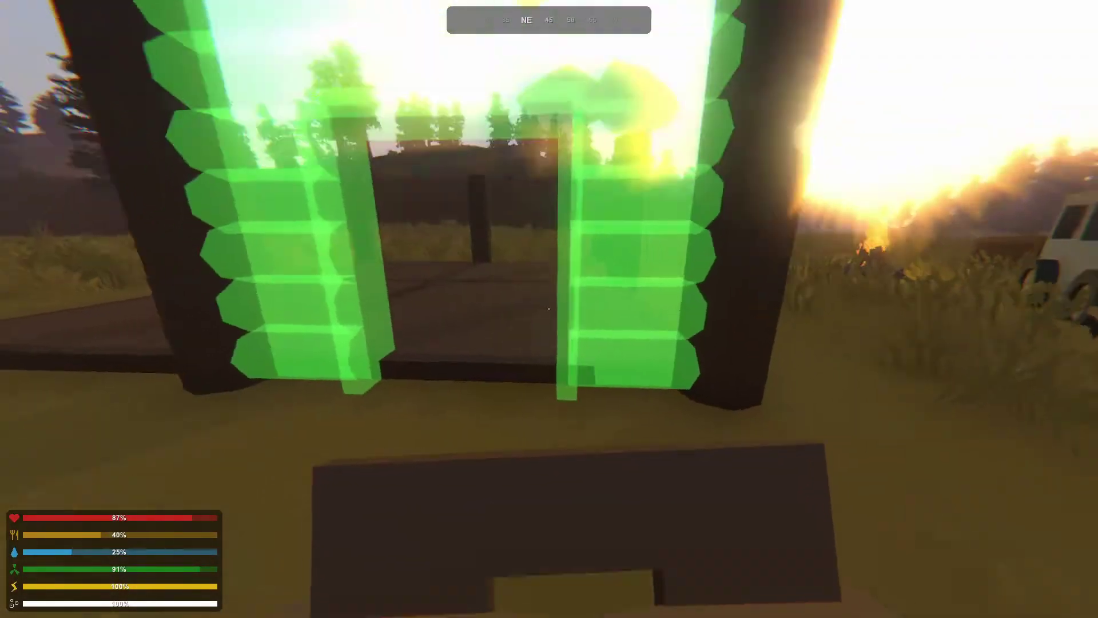
pyautogui.click(549, 309)
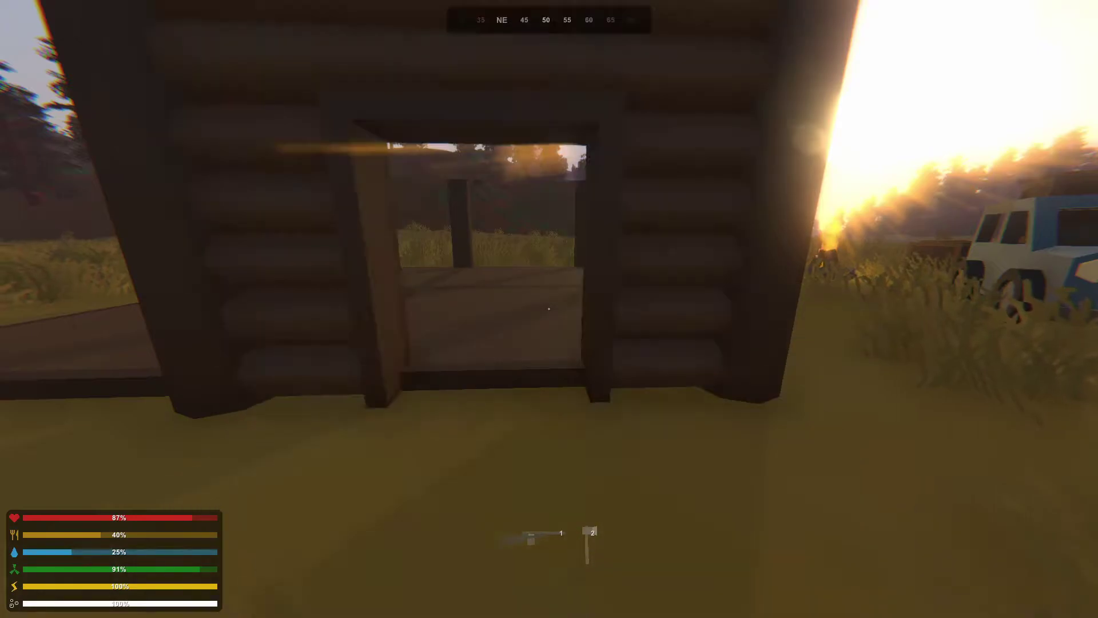
# Try placing the Pine Roof, blocked by missing pillars, then ready the rifle
pyautogui.press('w')
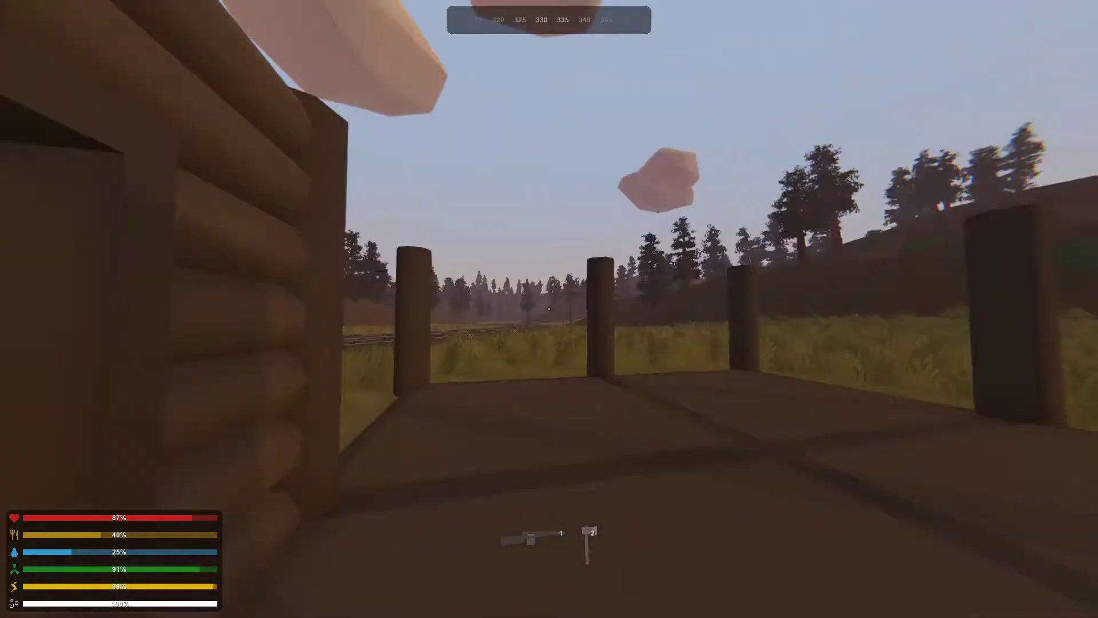
pyautogui.press('g')
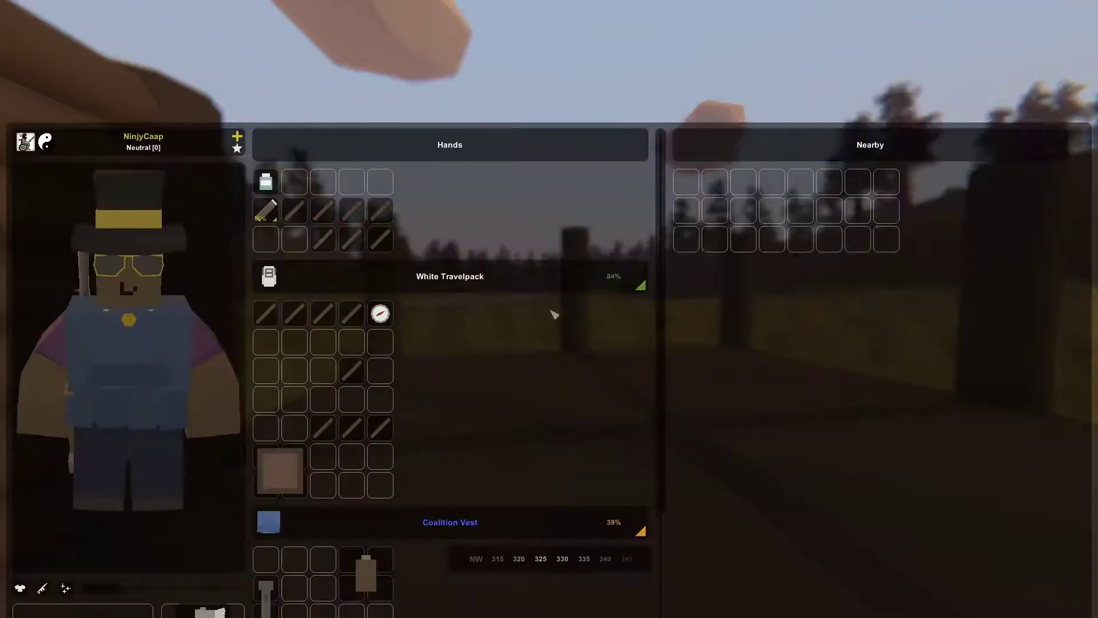
pyautogui.click(288, 378)
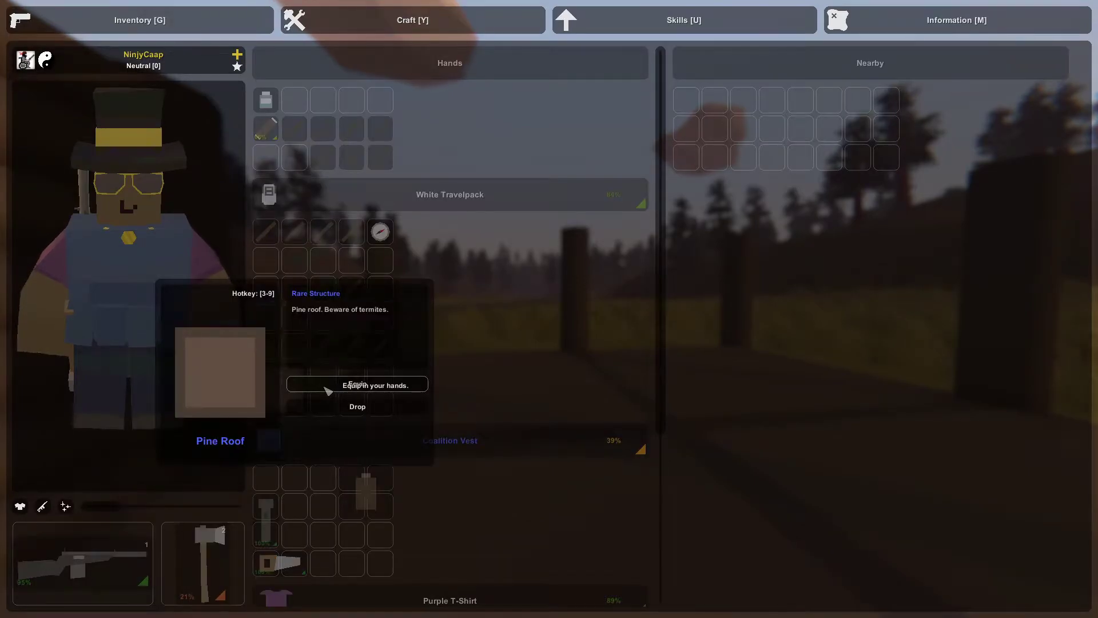
pyautogui.click(356, 386)
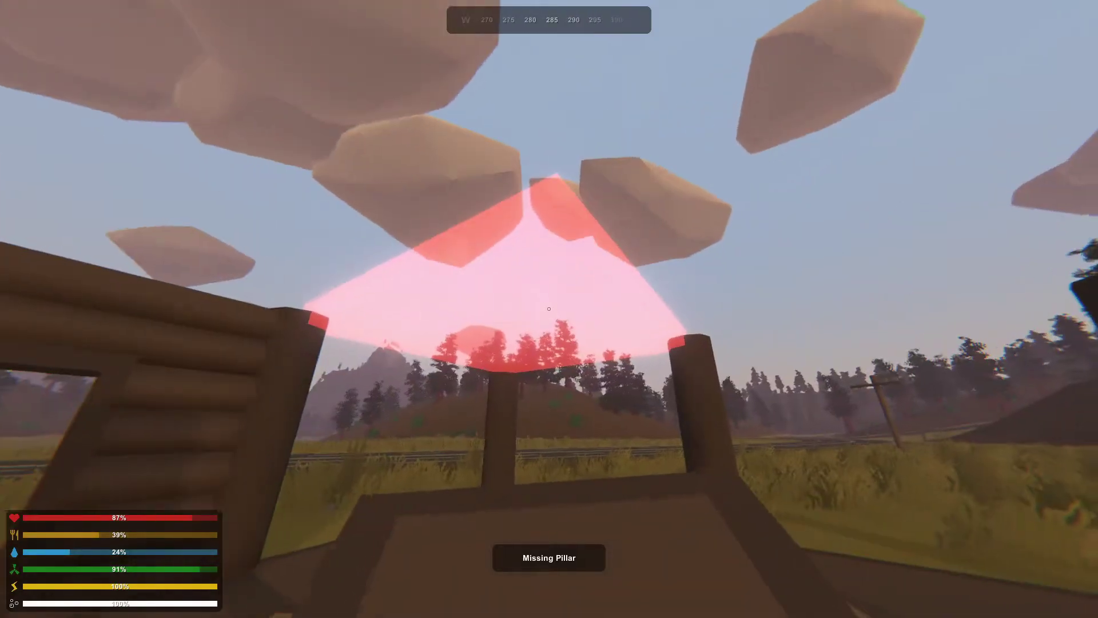
pyautogui.press('2')
pyautogui.press('2')
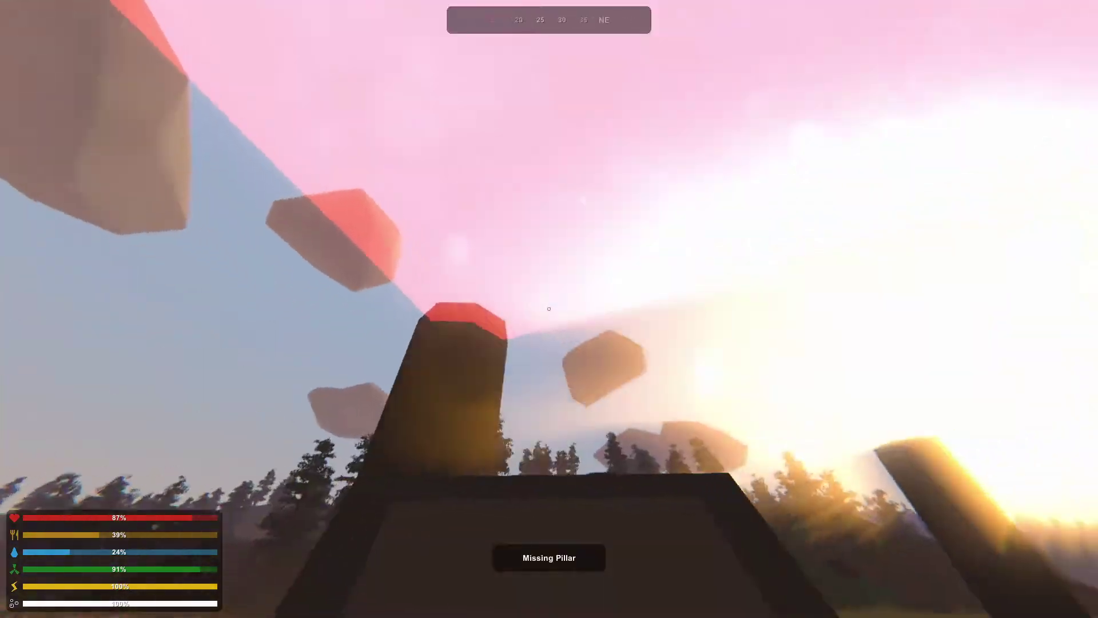
pyautogui.press('2')
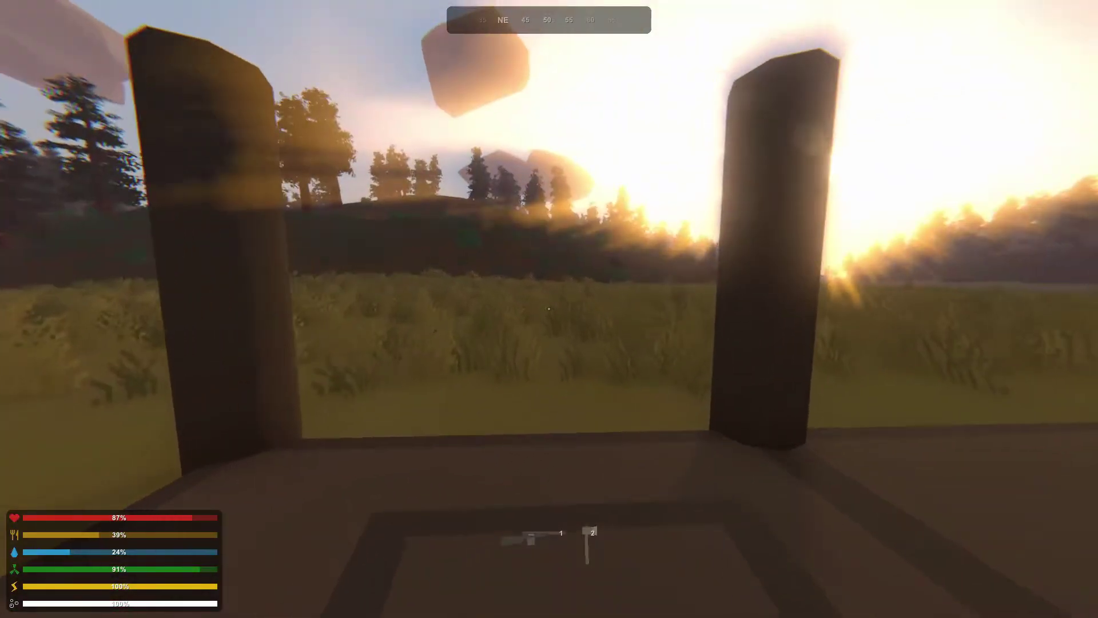
pyautogui.press('2')
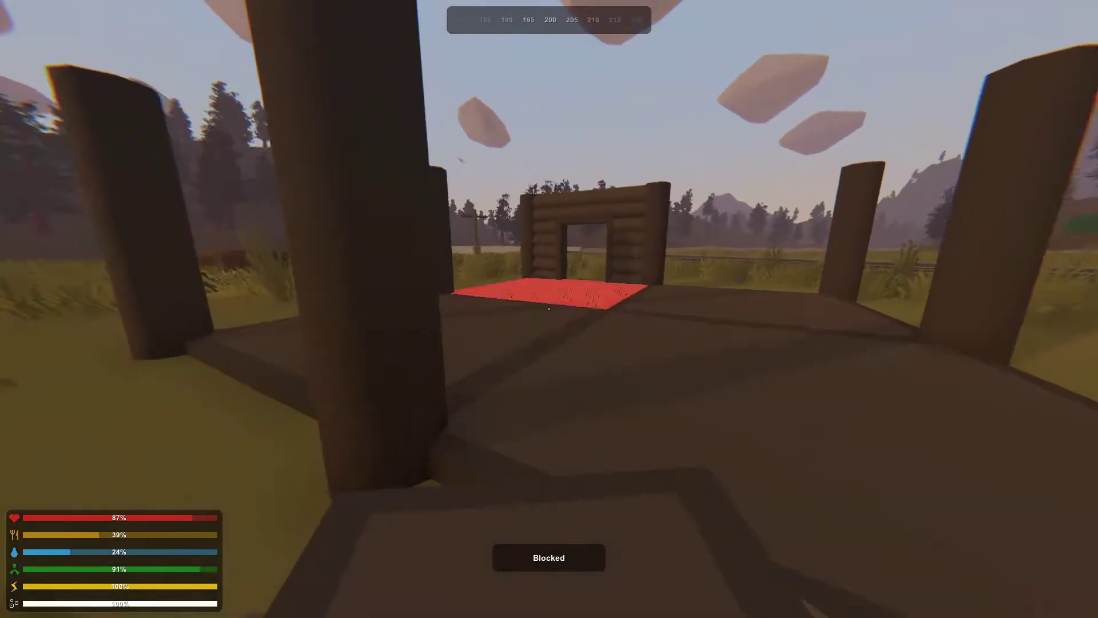
pyautogui.press('2')
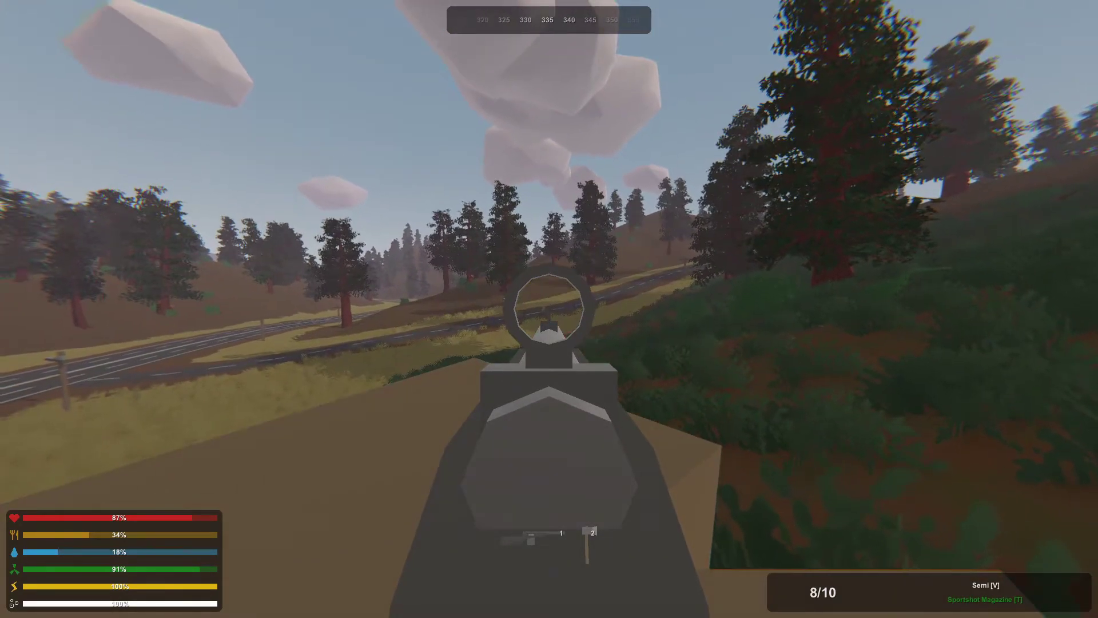
# Shoot the deer on the hillside and pick up both pieces of its leather
pyautogui.click(549, 307)
pyautogui.rightClick(549, 306)
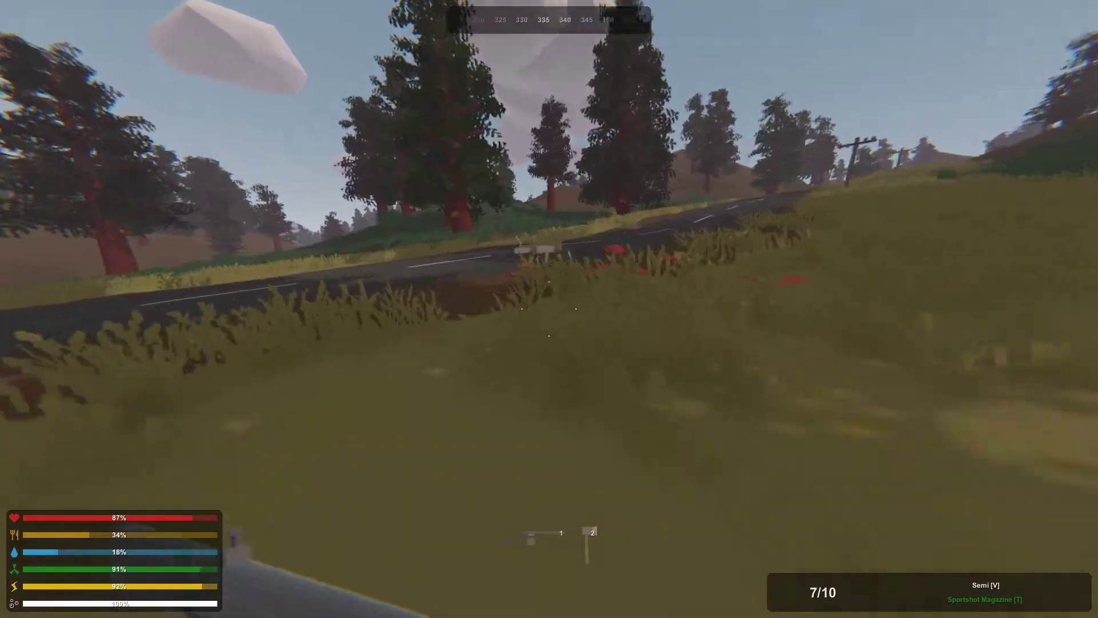
pyautogui.press('f')
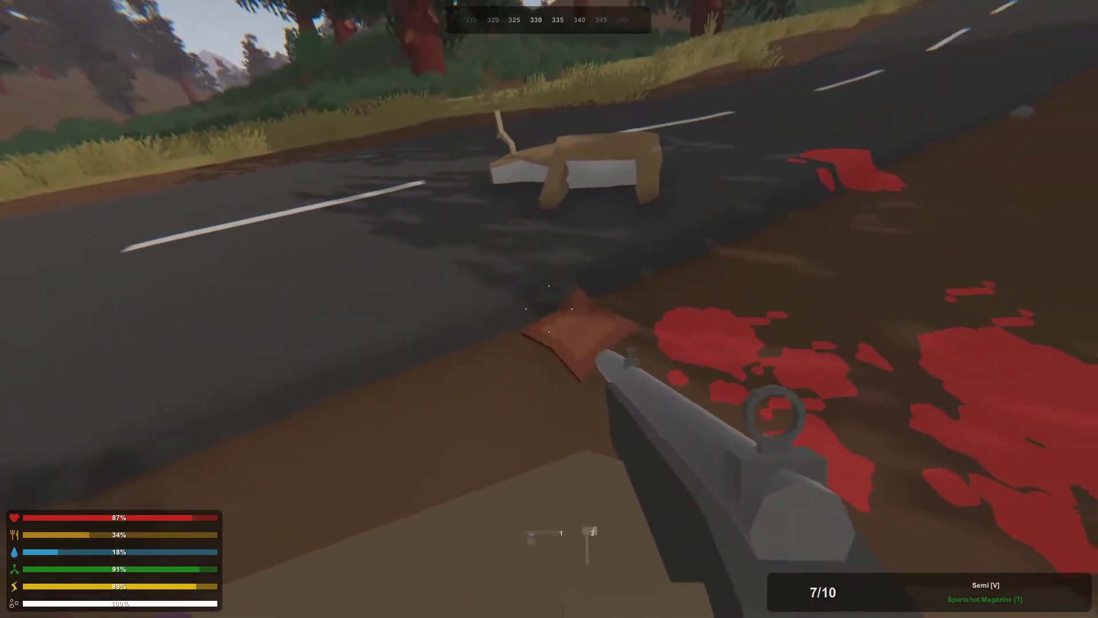
pyautogui.press('f')
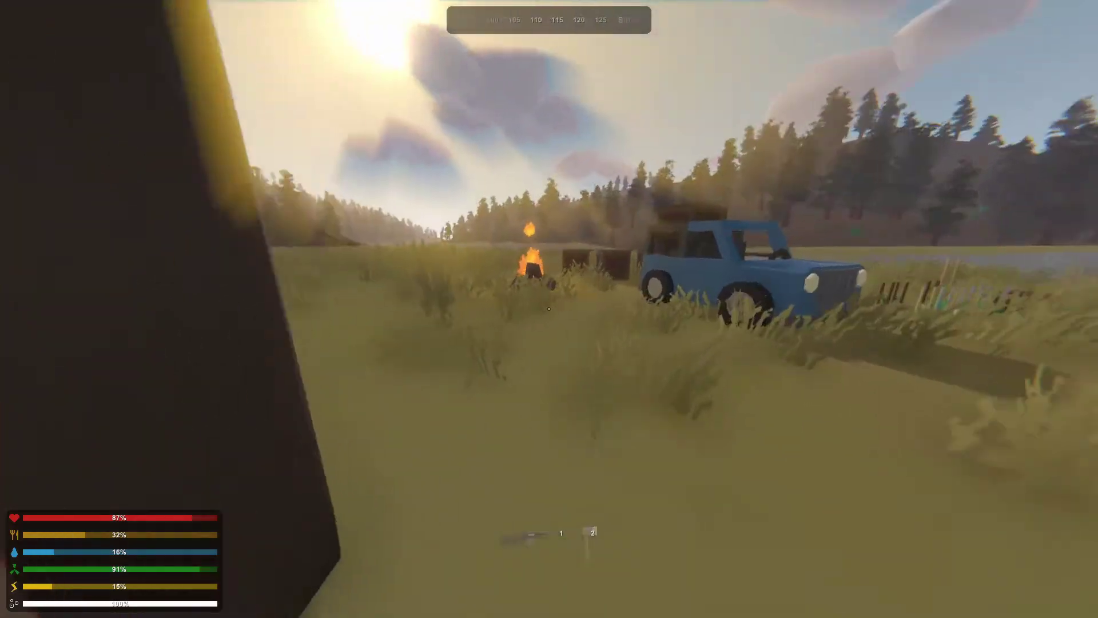
# Craft one Pine Pillar from two pine logs using the structures recipes
pyautogui.press('y')
pyautogui.press('g')
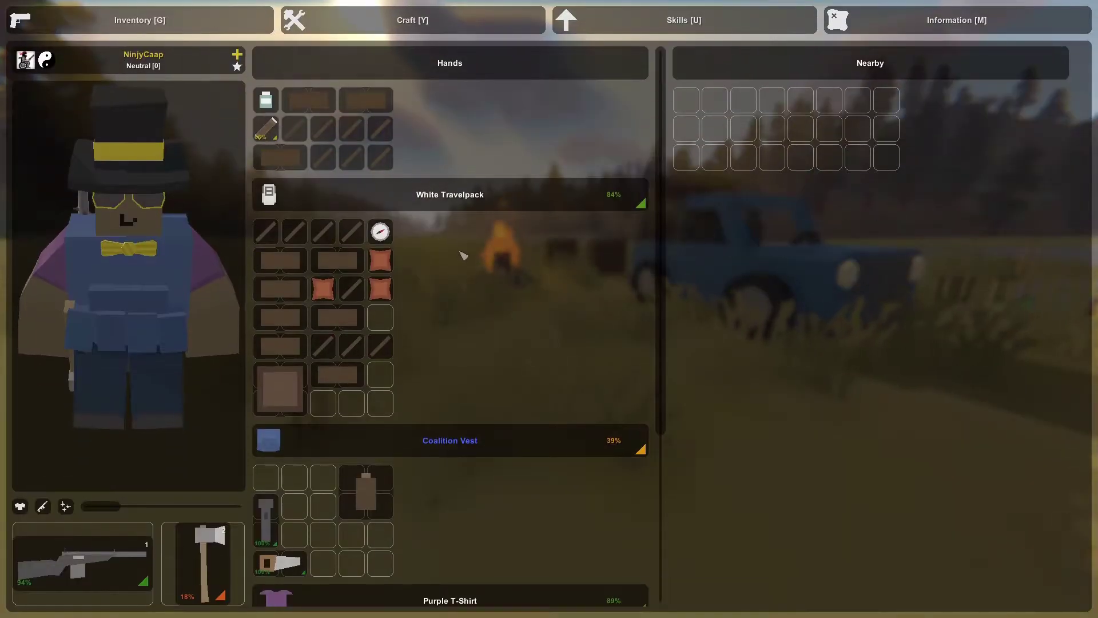
pyautogui.click(412, 20)
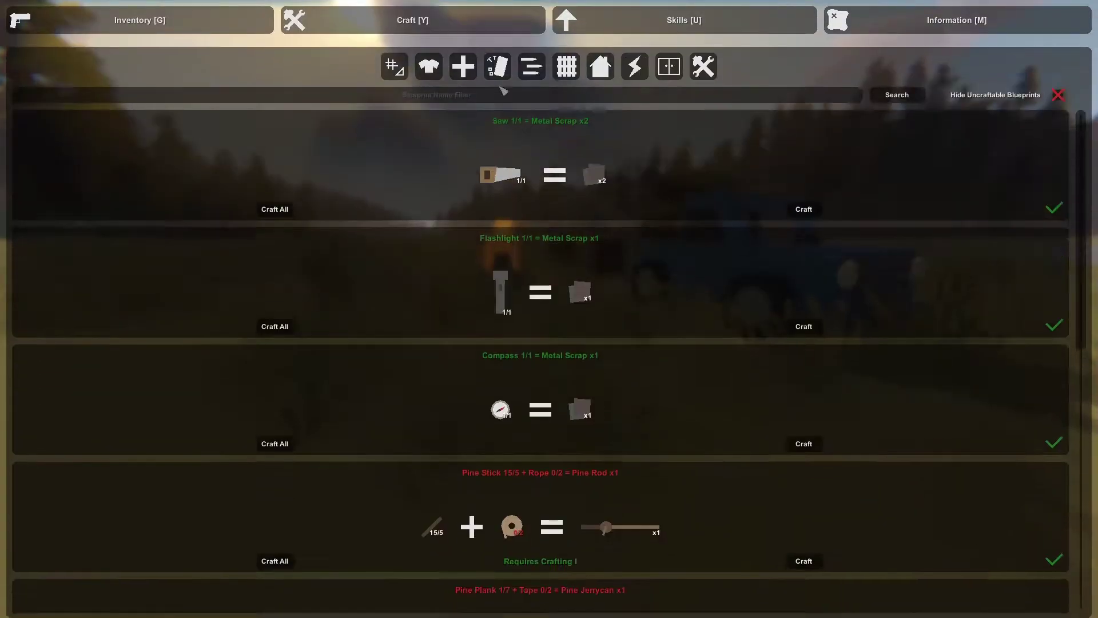
pyautogui.scroll(-2, 598, 285)
pyautogui.scroll(3, 598, 286)
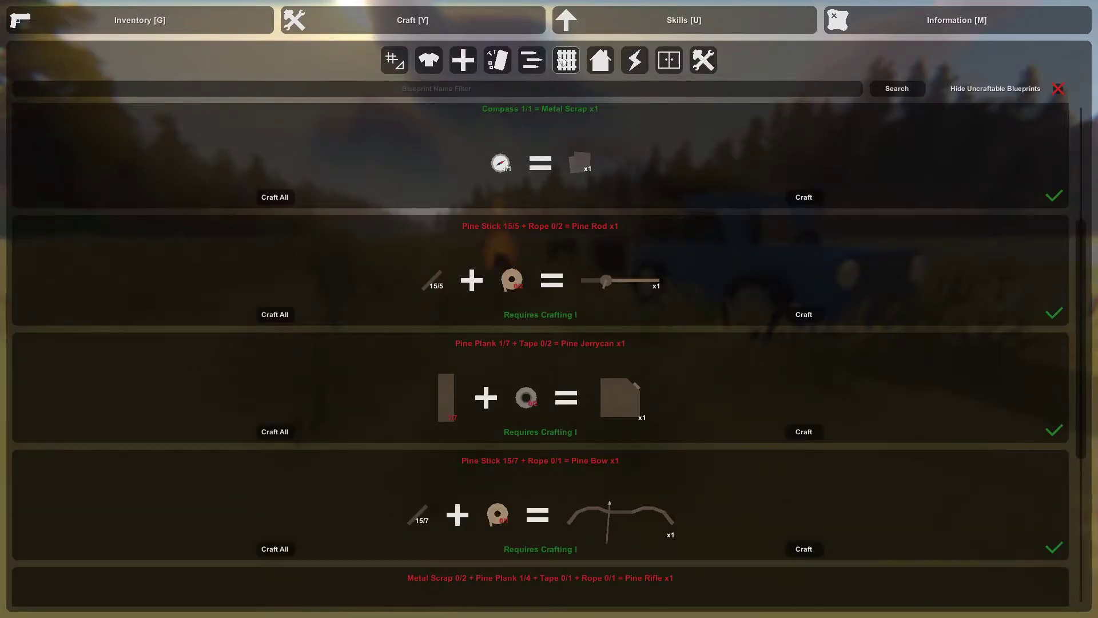
pyautogui.click(601, 60)
pyautogui.scroll(-2, 635, 343)
pyautogui.scroll(-3, 642, 400)
pyautogui.scroll(-2, 641, 400)
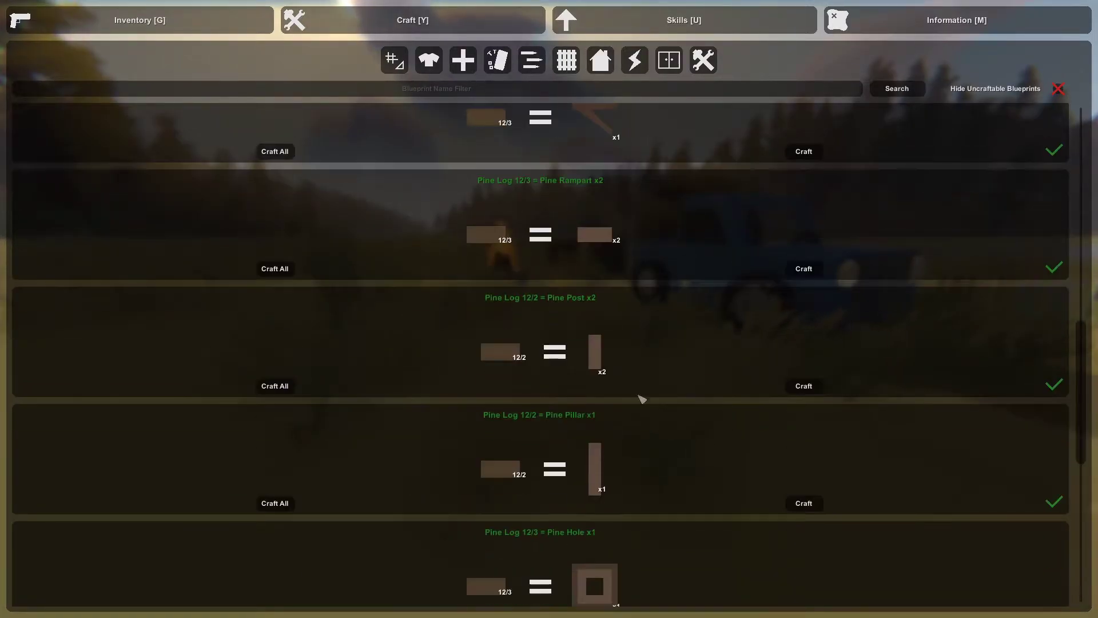
pyautogui.scroll(-1, 642, 399)
pyautogui.click(798, 469)
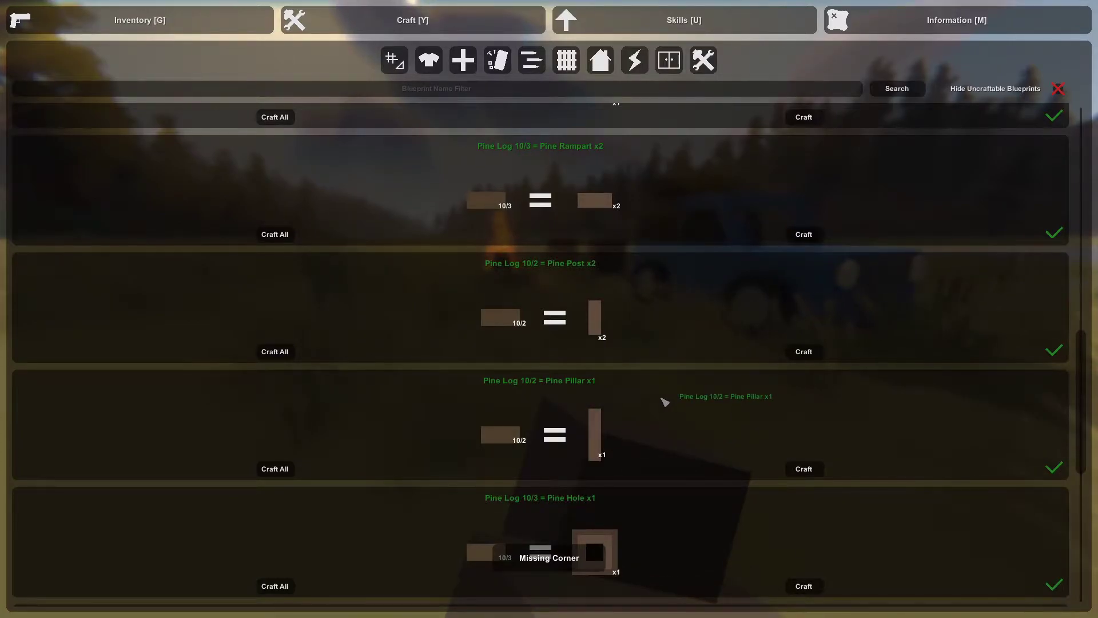
pyautogui.scroll(2, 664, 402)
pyautogui.scroll(3, 665, 378)
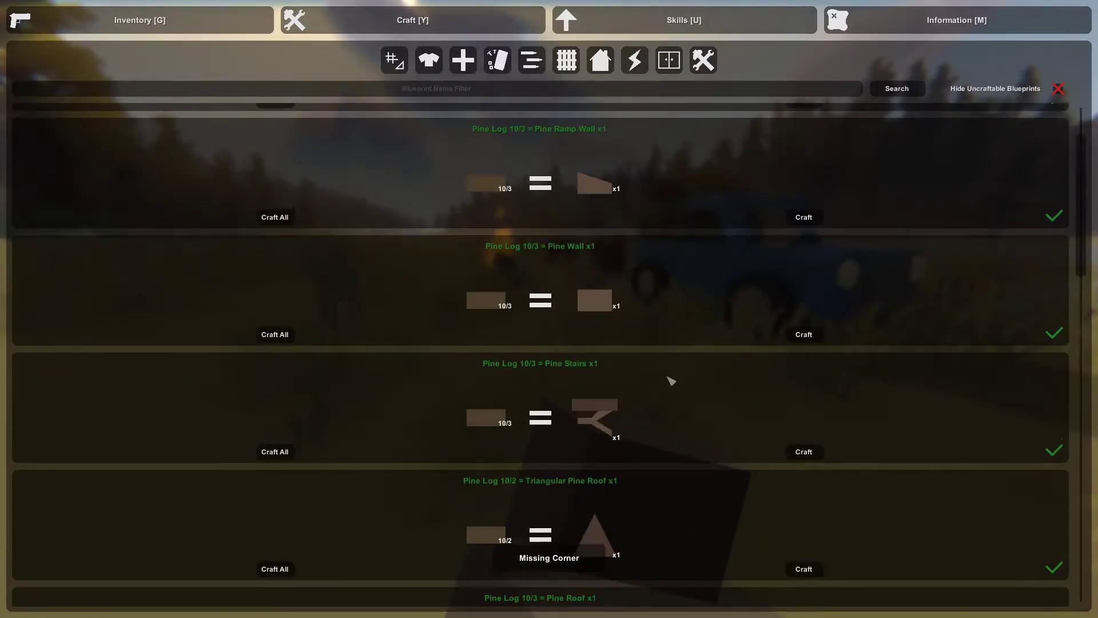
pyautogui.scroll(2, 671, 383)
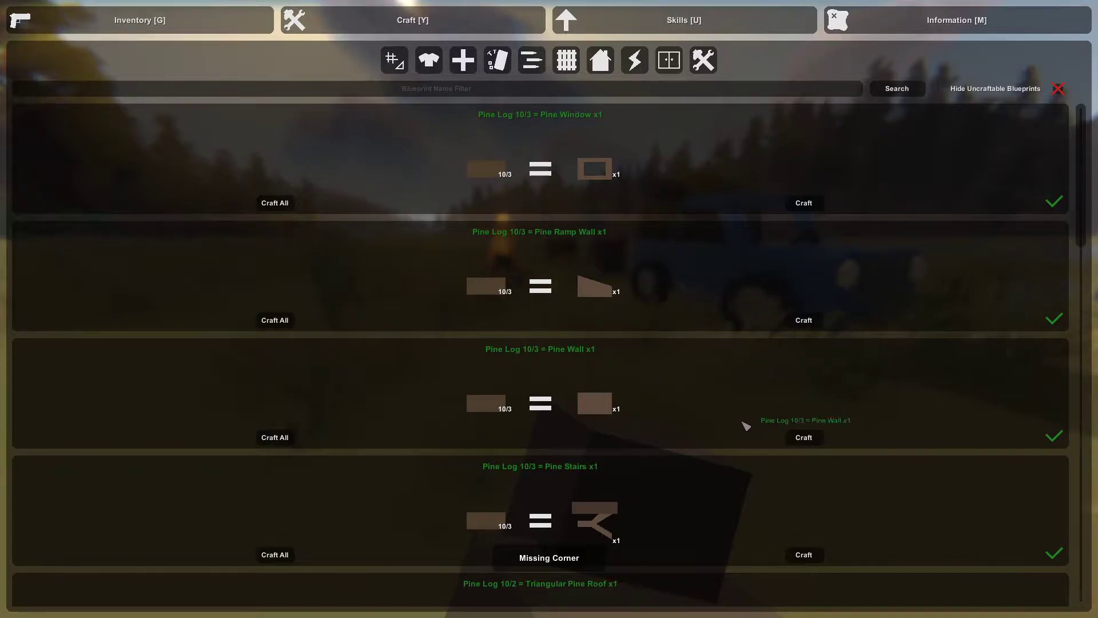
pyautogui.click(804, 438)
pyautogui.press('Escape')
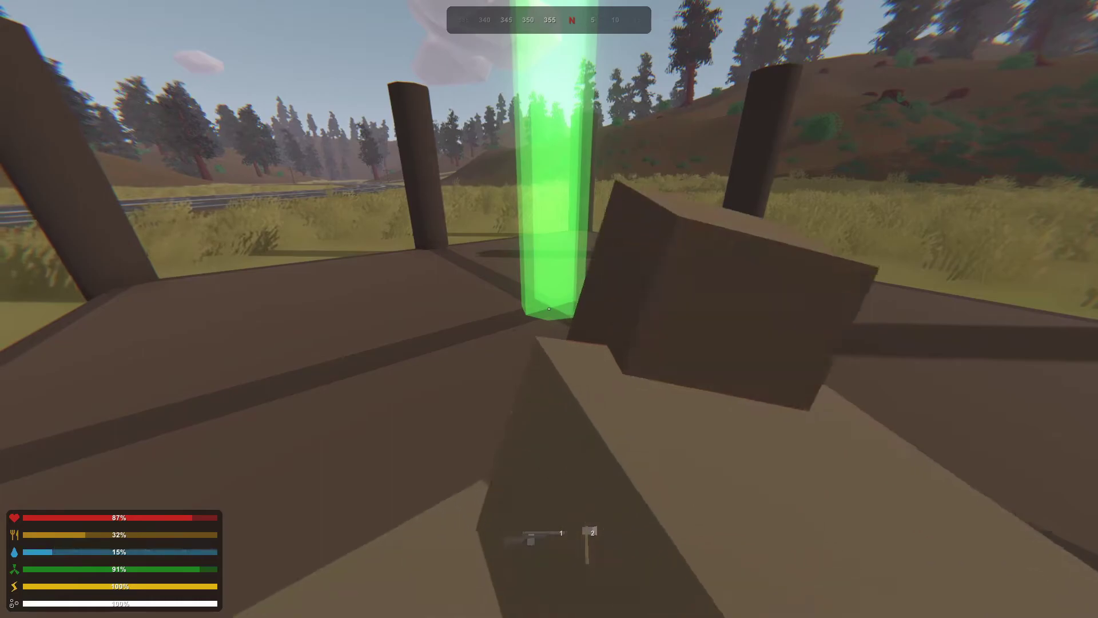
# Place the centre pillar, then equip the Pine Roof and place two roof sections
pyautogui.click(549, 308)
pyautogui.press('y')
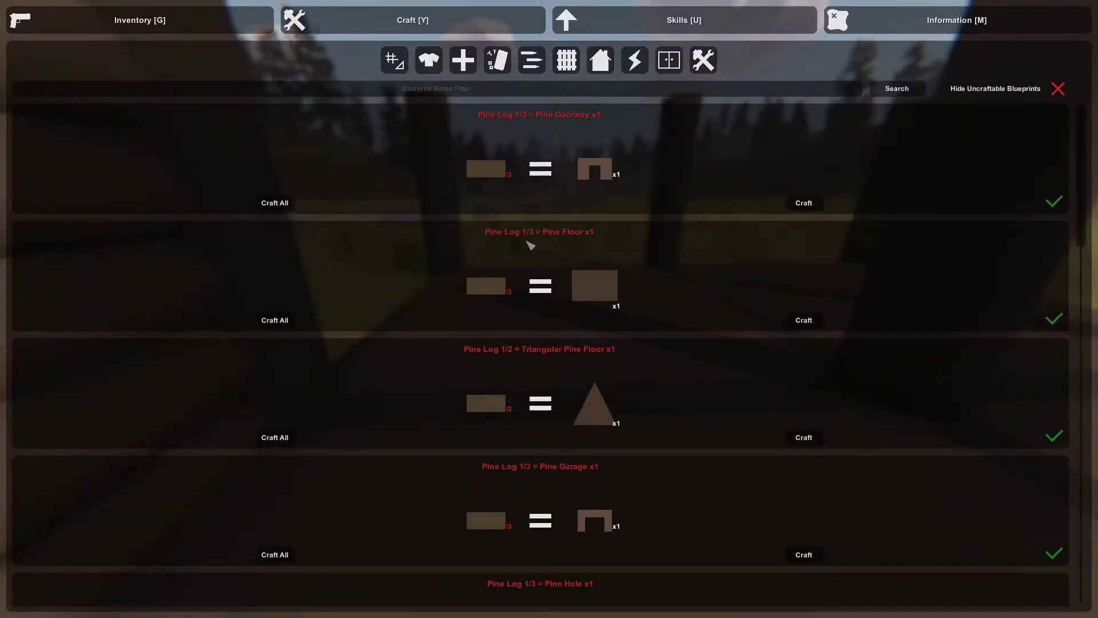
pyautogui.click(197, 21)
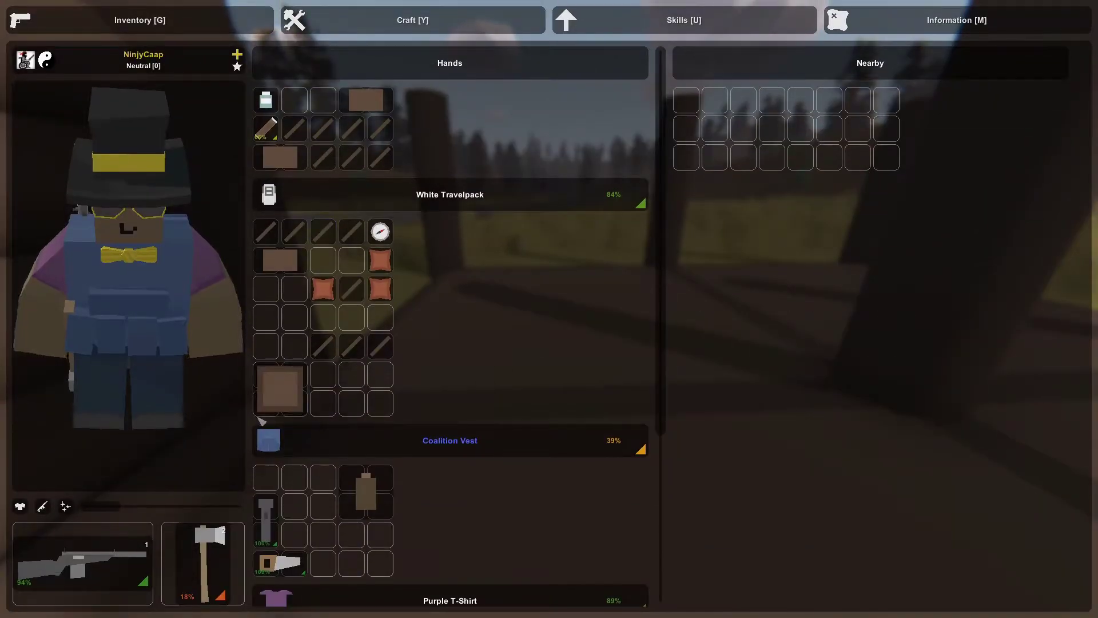
pyautogui.rightClick(279, 388)
pyautogui.click(351, 412)
pyautogui.click(549, 310)
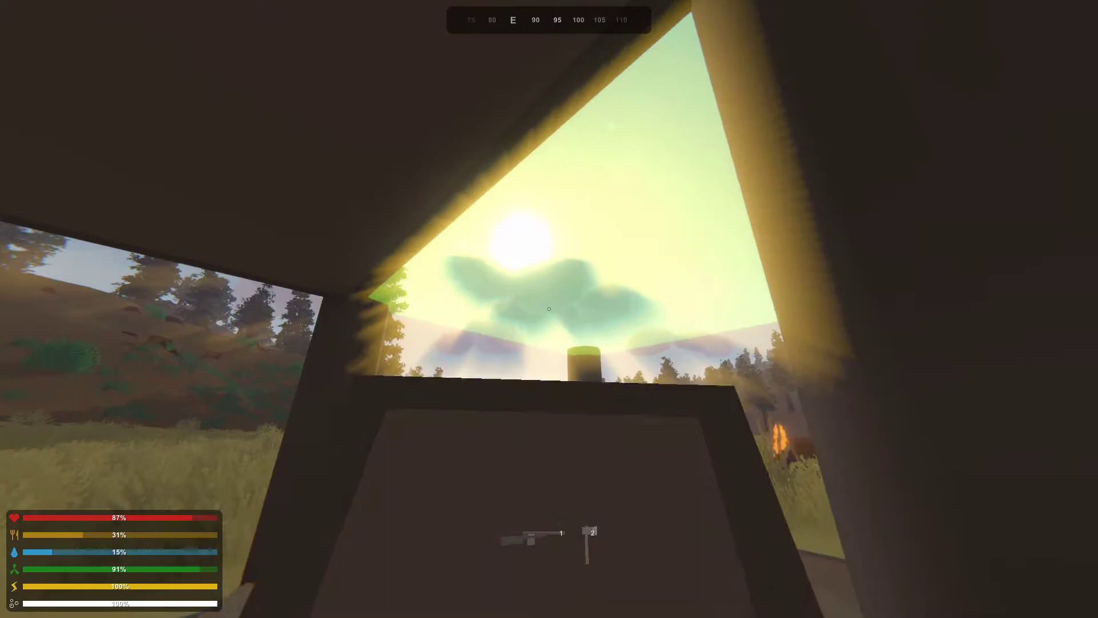
pyautogui.click(549, 310)
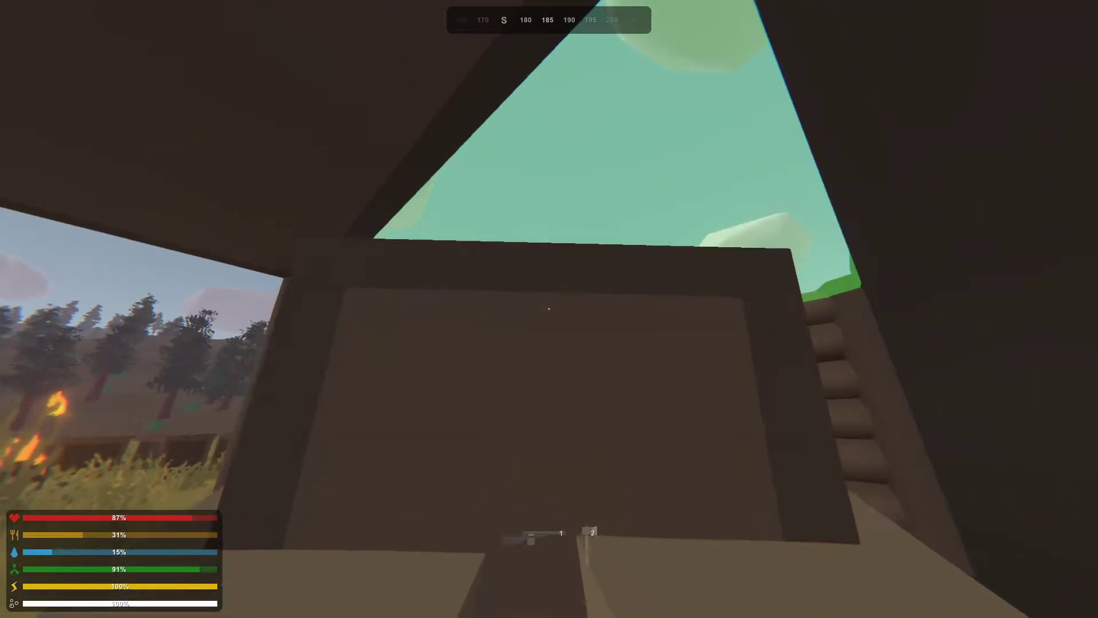
# Equip a log wall piece from the travelpack and place two walls
pyautogui.press('g')
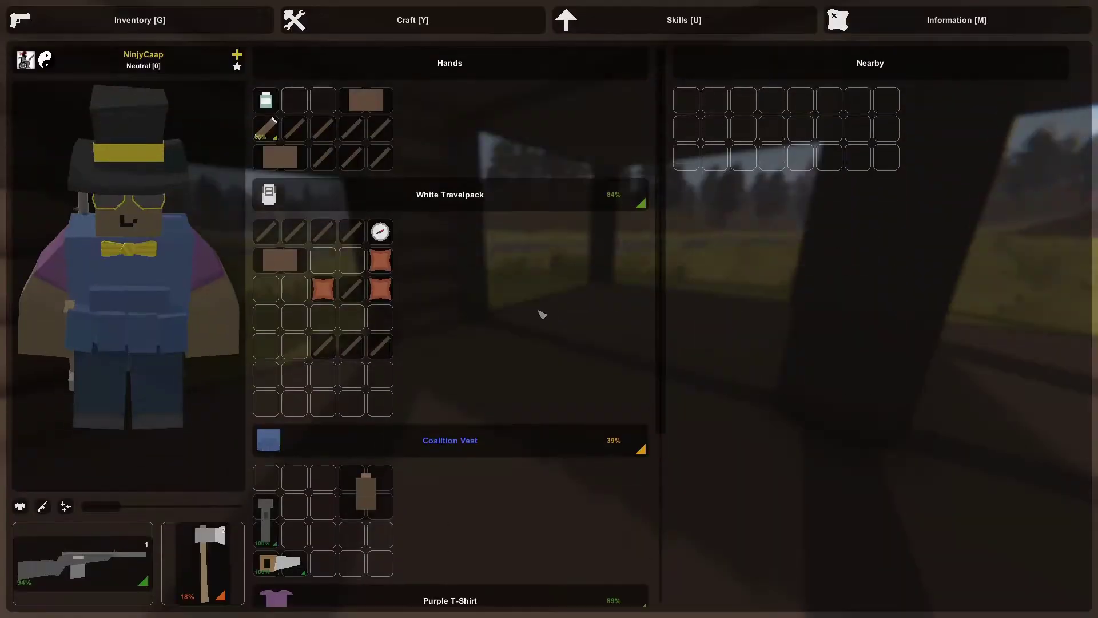
pyautogui.click(280, 261)
pyautogui.click(350, 285)
pyautogui.click(281, 261)
pyautogui.click(344, 273)
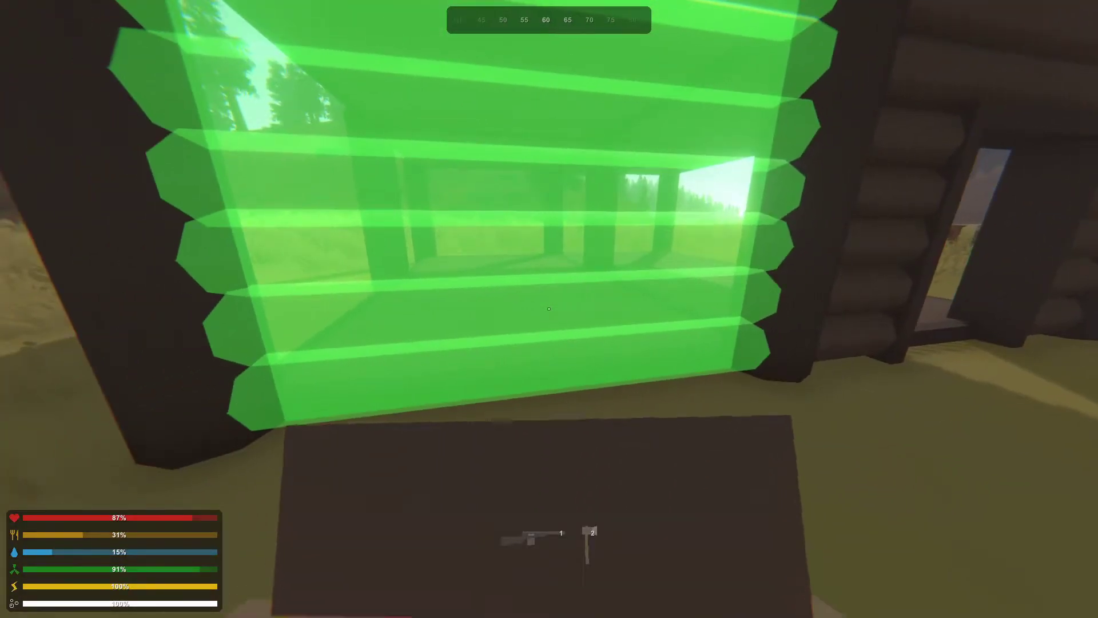
pyautogui.click(549, 309)
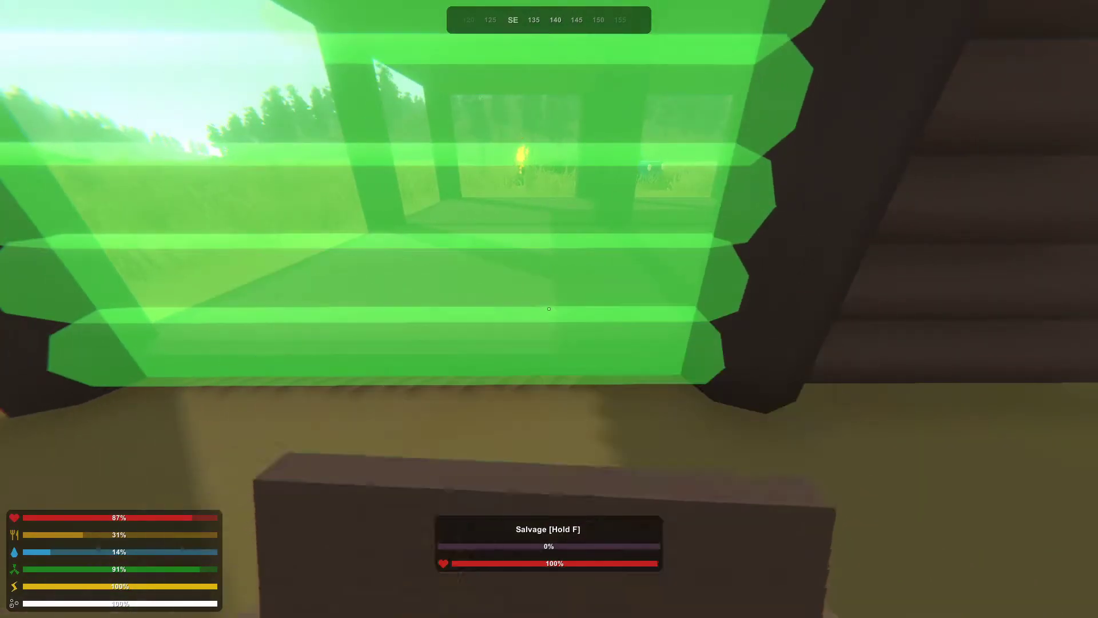
pyautogui.click(550, 309)
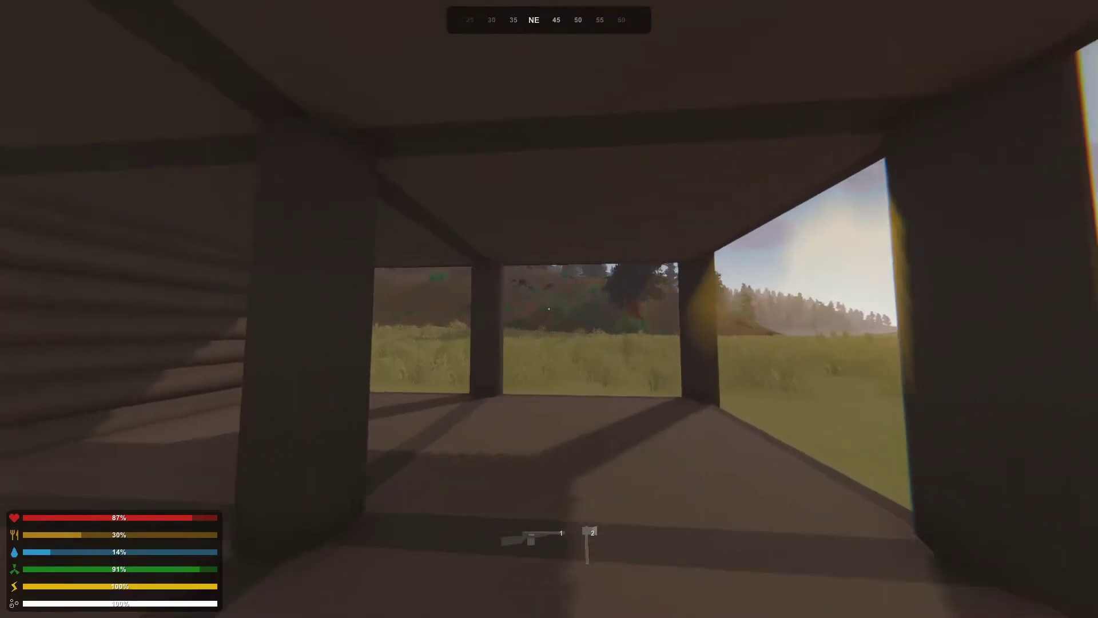
pyautogui.press('g')
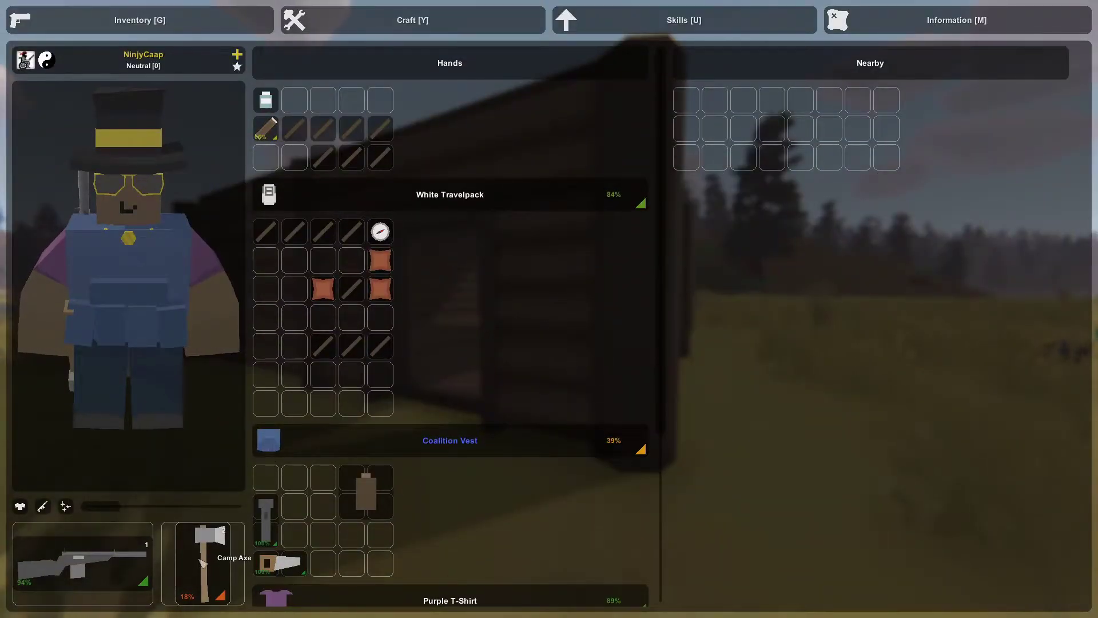
# Walk past the storage crates over to the growing crop patch
pyautogui.press('g')
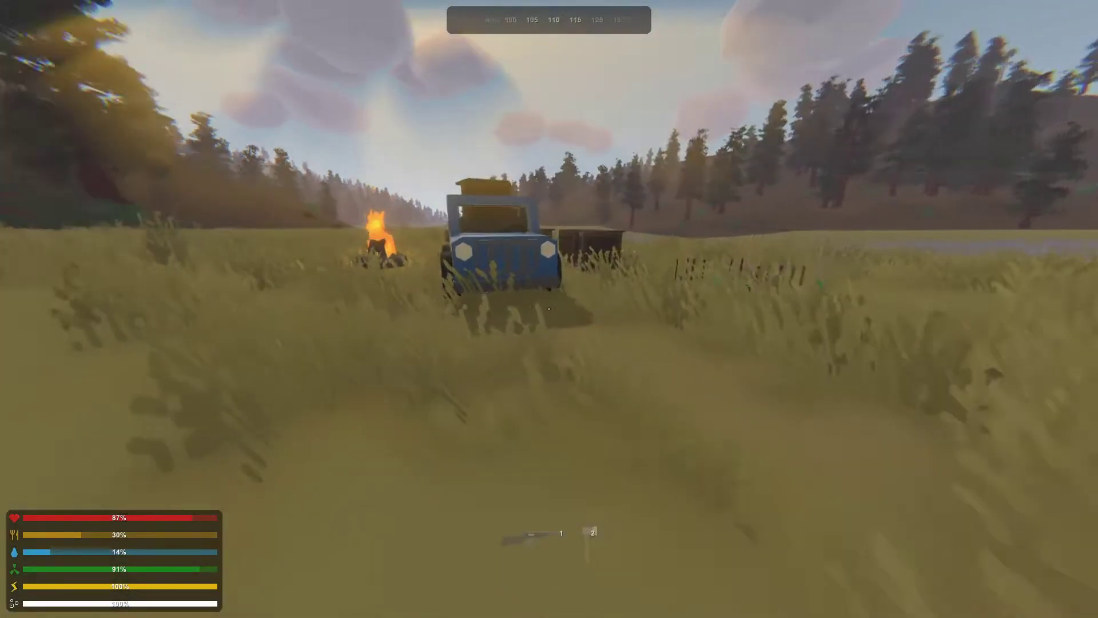
pyautogui.press('w')
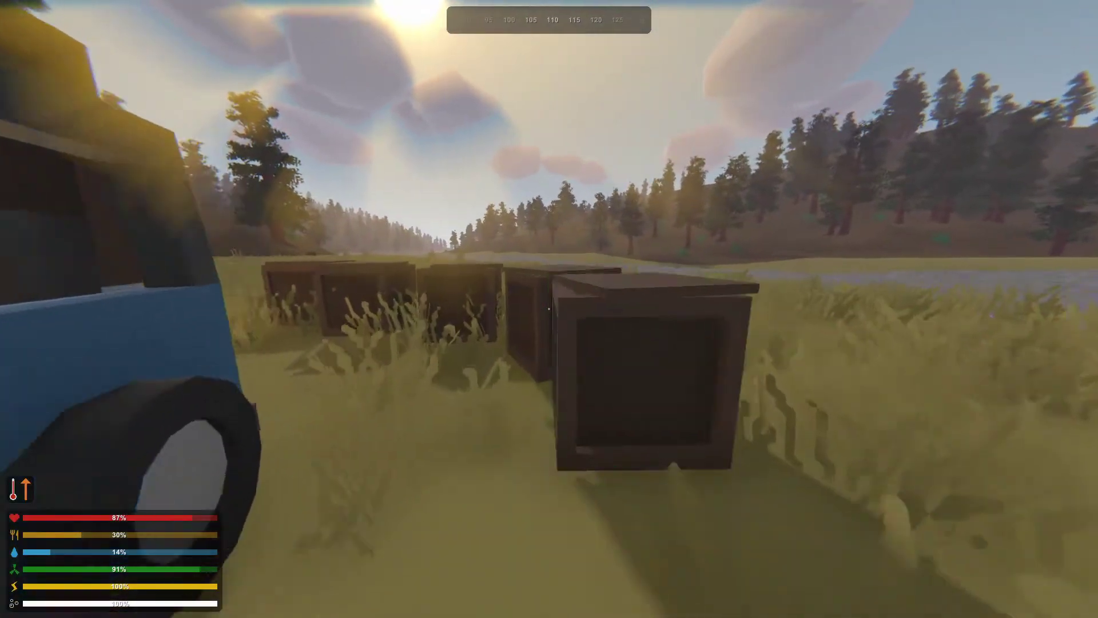
pyautogui.press('w')
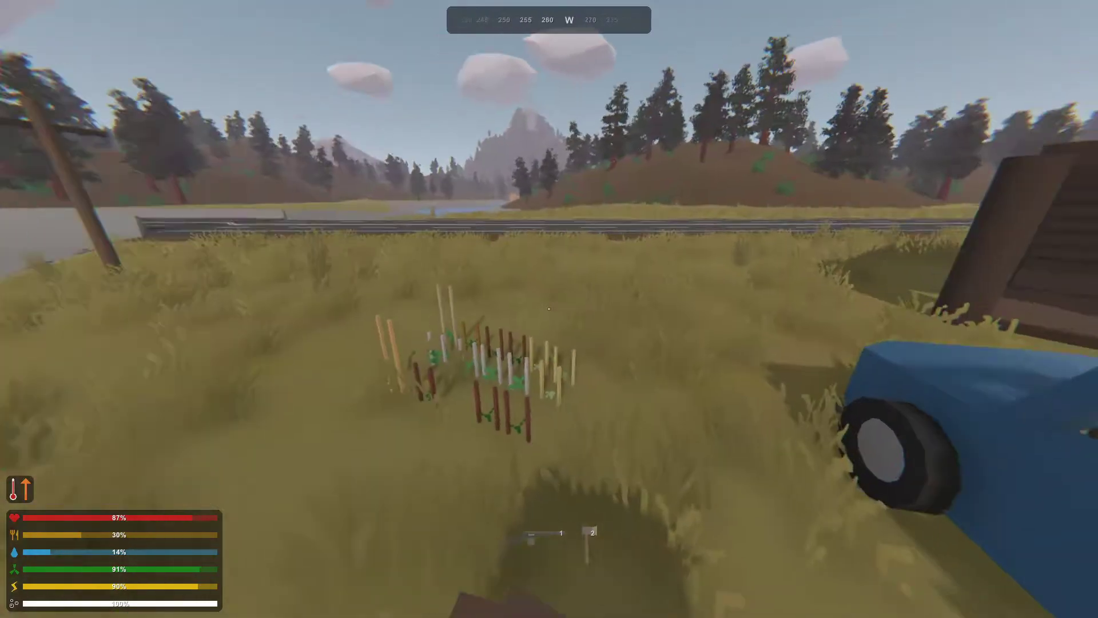
pyautogui.press('w')
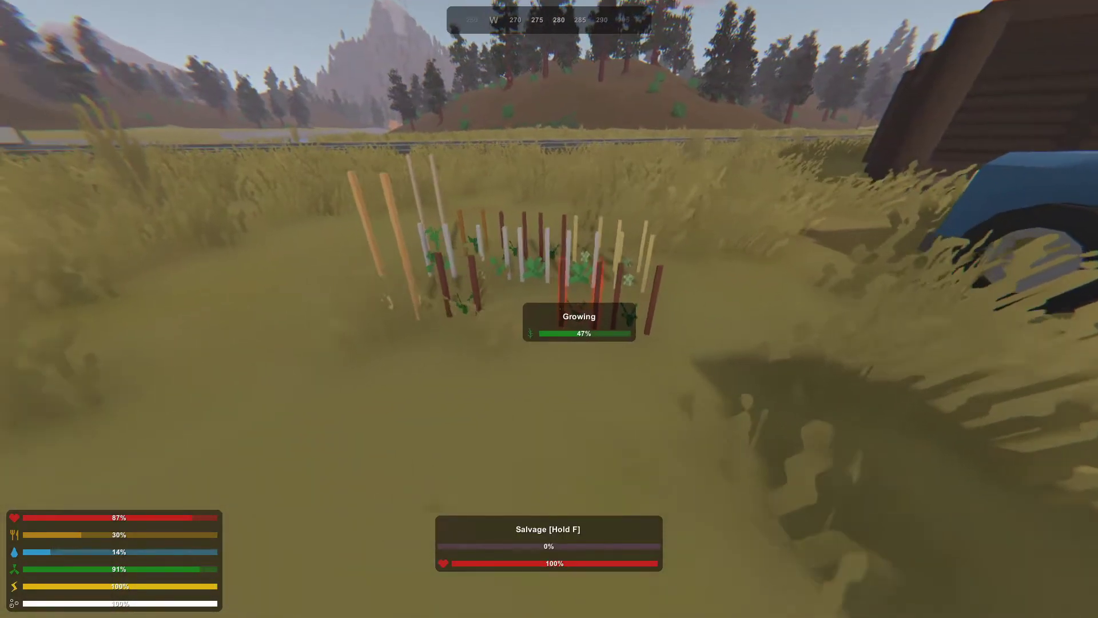
pyautogui.press('w')
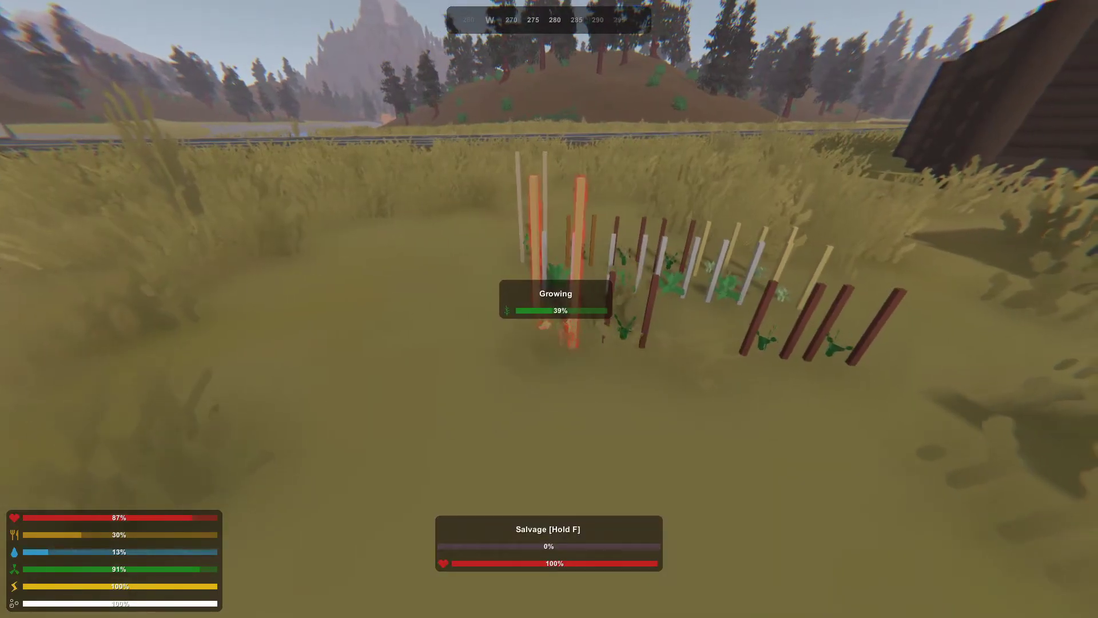
# Eat the chocolate bar, raising food to about 42%
pyautogui.press('g')
pyautogui.scroll(-5, 481, 337)
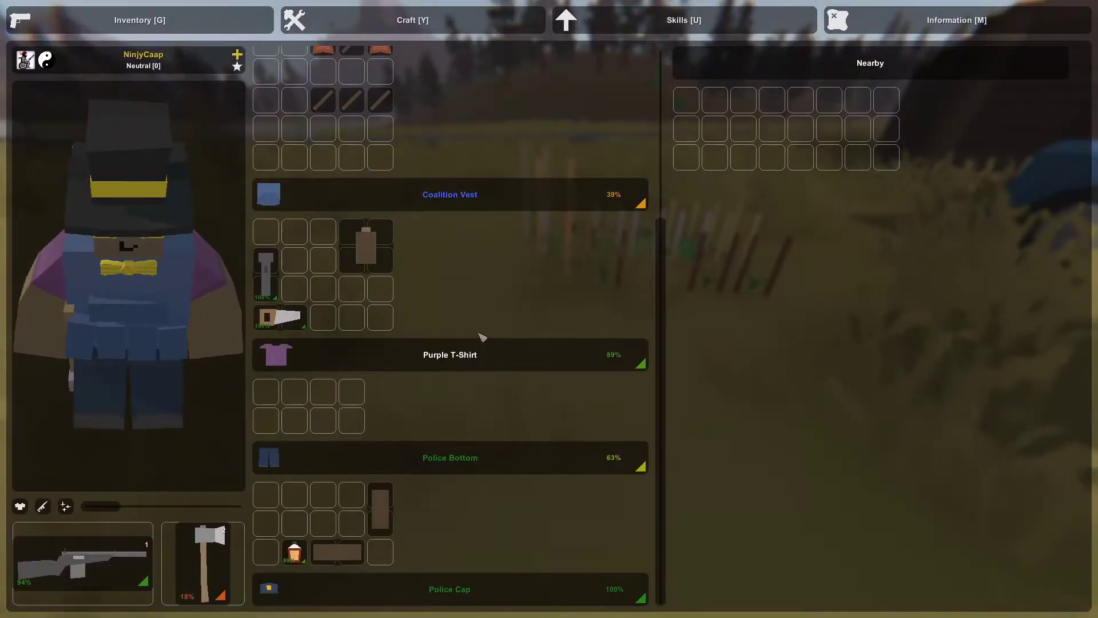
pyautogui.scroll(5, 482, 336)
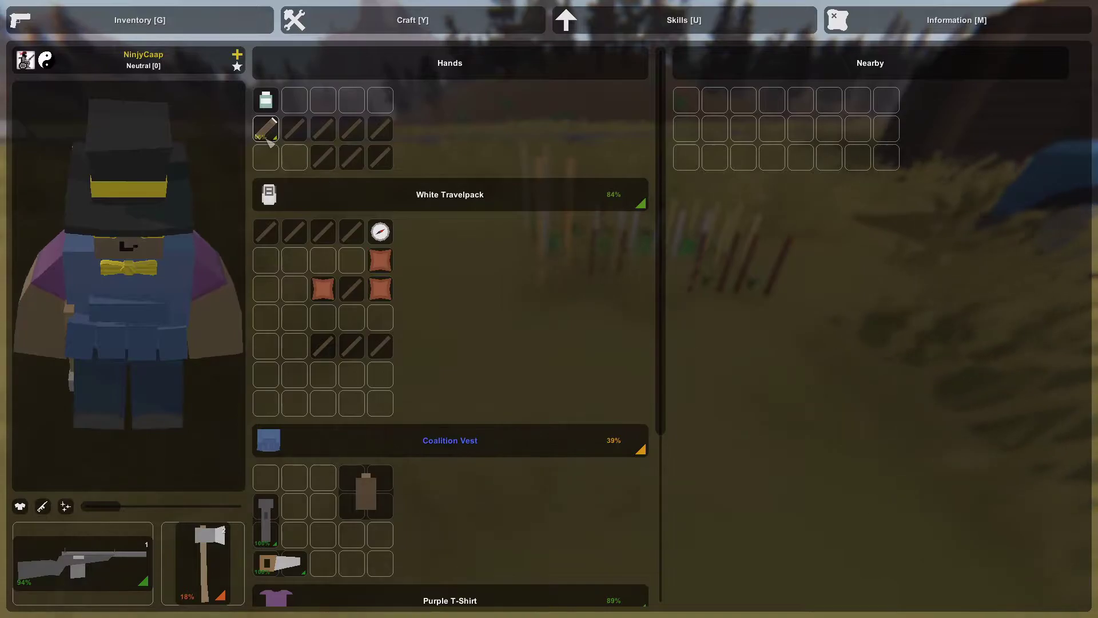
pyautogui.rightClick(380, 260)
pyautogui.press('g')
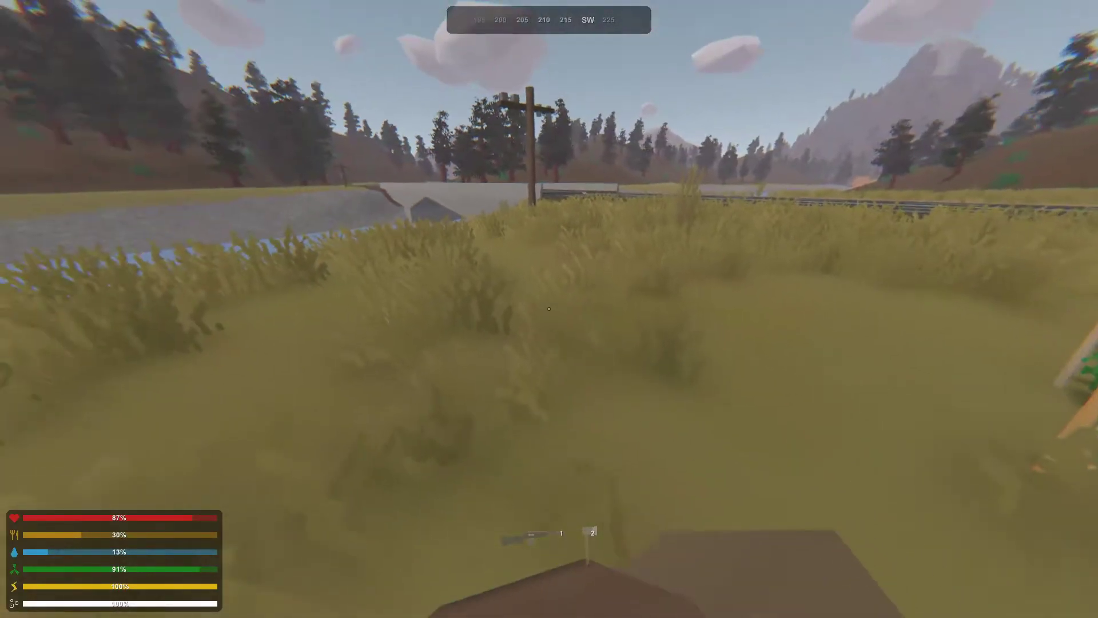
pyautogui.click(549, 309)
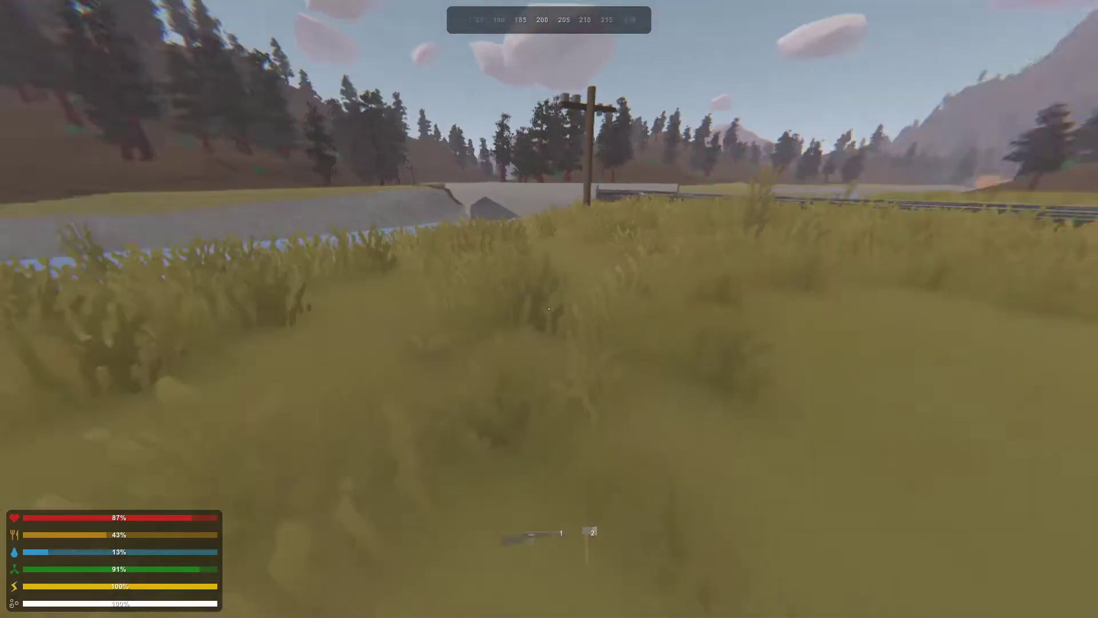
# Equip the empty pine bottle from the inventory
pyautogui.press('g')
pyautogui.scroll(-5, 532, 351)
pyautogui.scroll(-3, 389, 318)
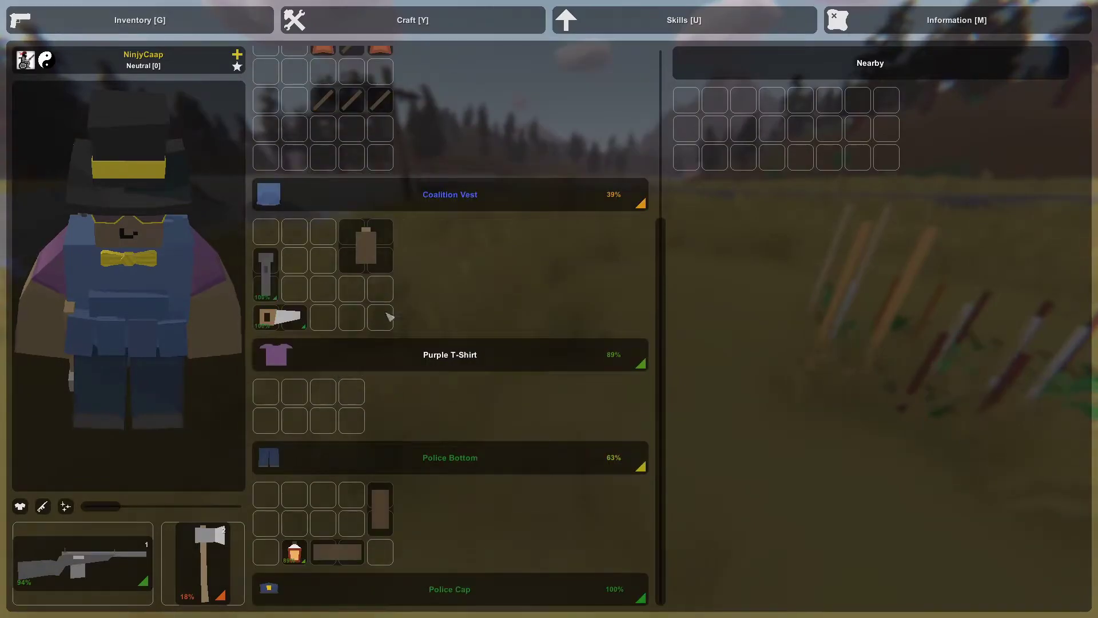
pyautogui.rightClick(376, 234)
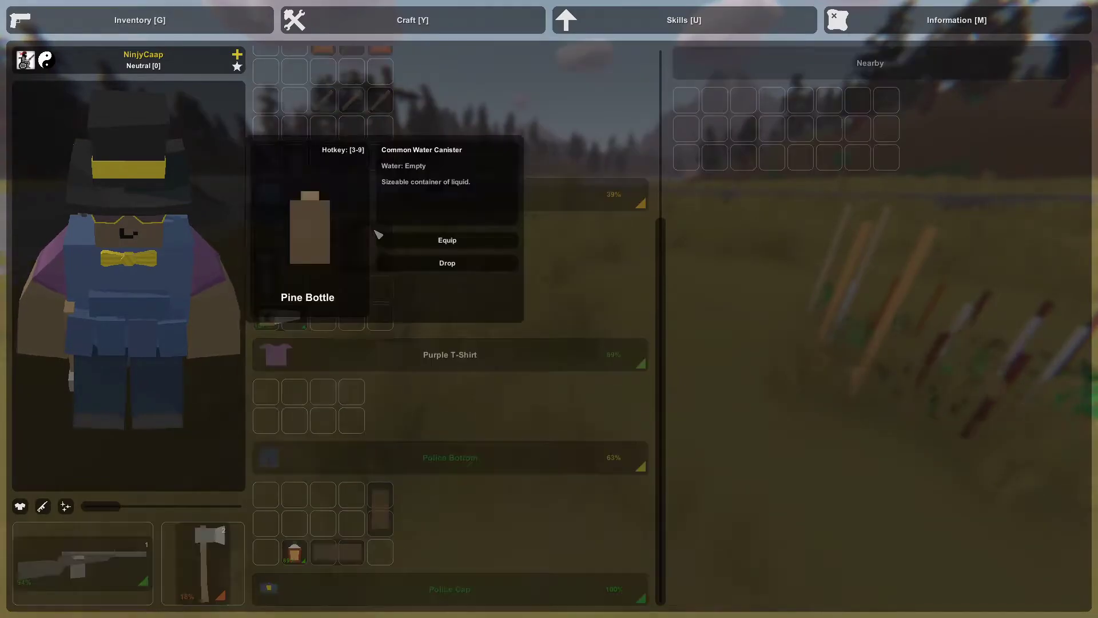
pyautogui.click(447, 240)
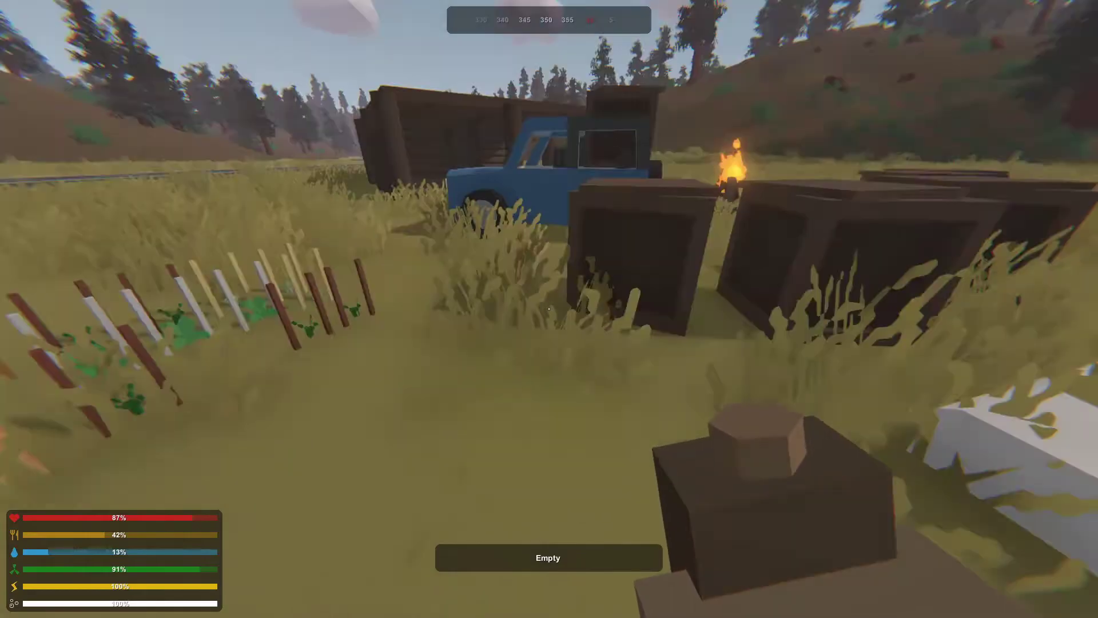
# Empty the hands and search the first storage crate and the fuel can crate
pyautogui.press('1')
pyautogui.press('1')
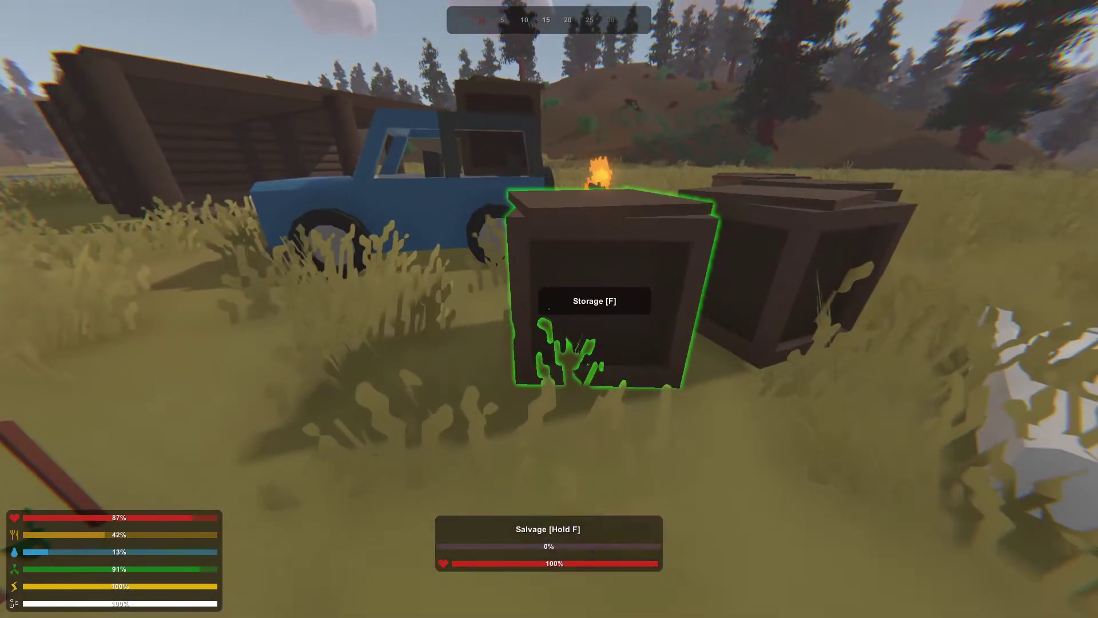
pyautogui.press('f')
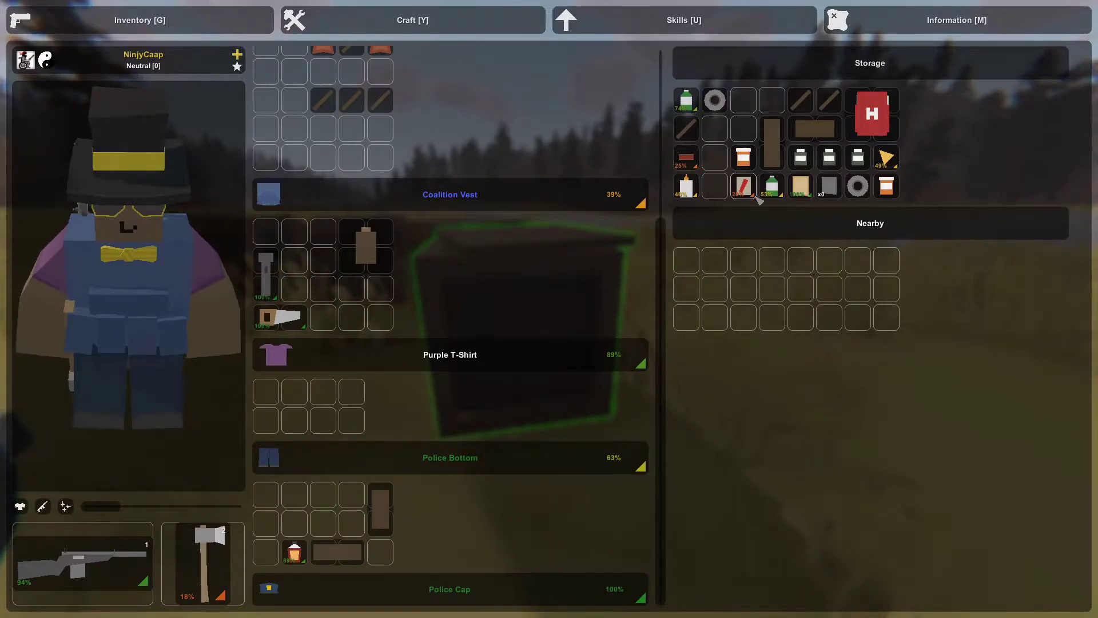
pyautogui.press('g')
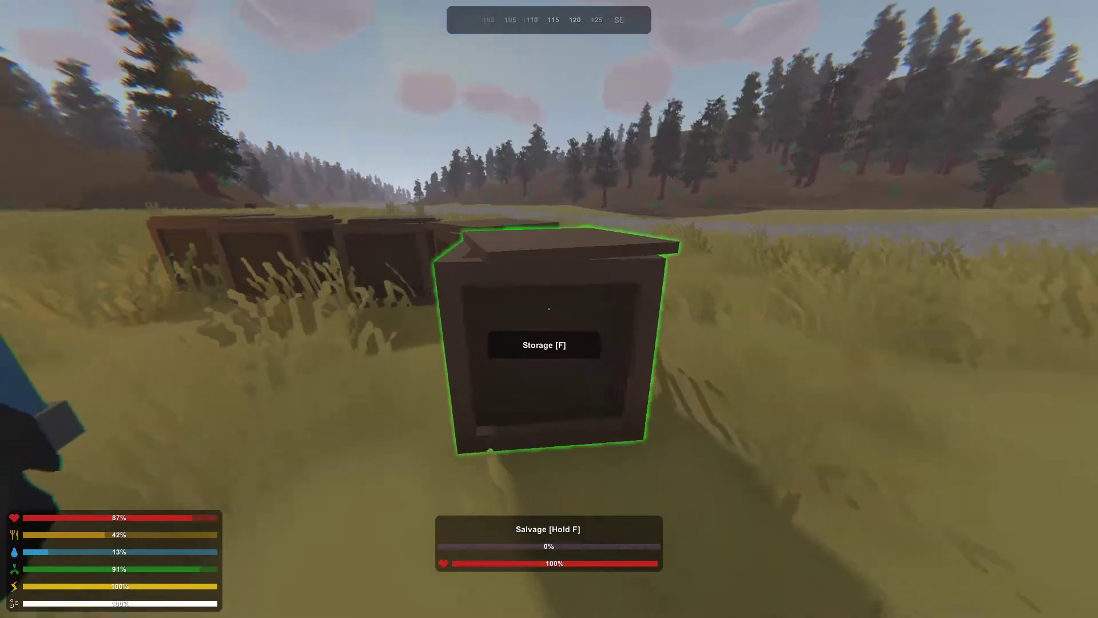
pyautogui.press('w')
pyautogui.press('f')
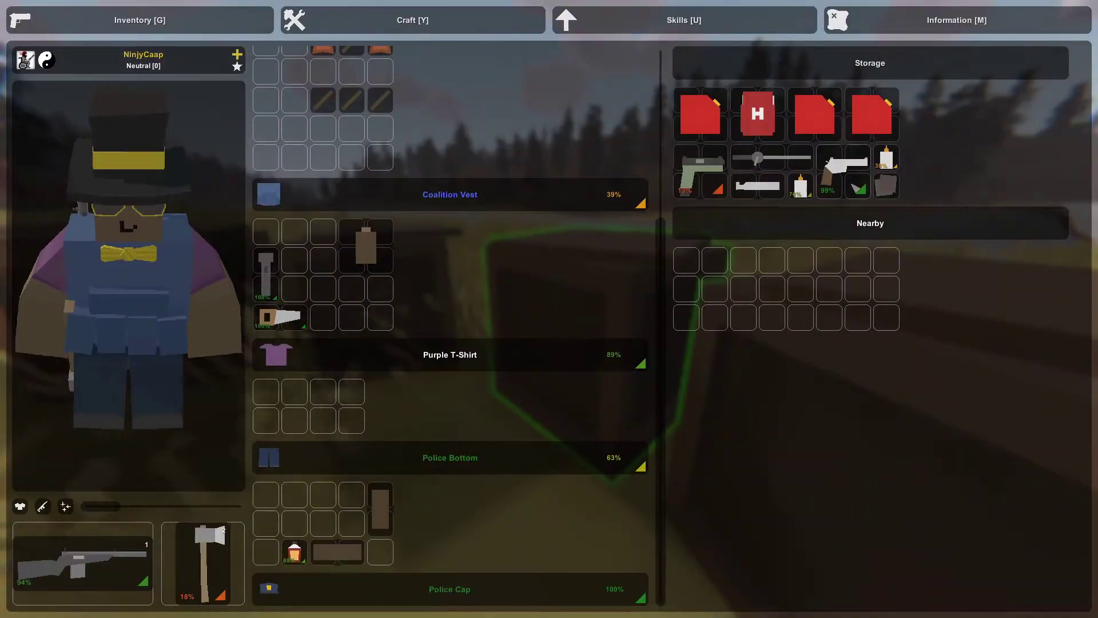
pyautogui.press('g')
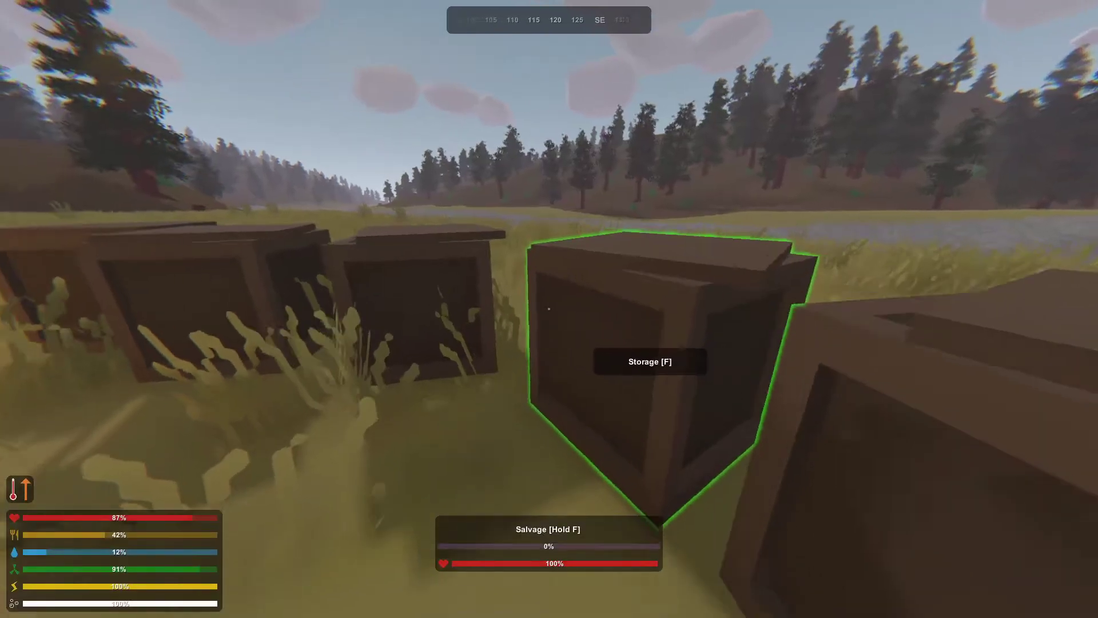
# Check the rifle and pistol crate and the remaining empty crates
pyautogui.press('f')
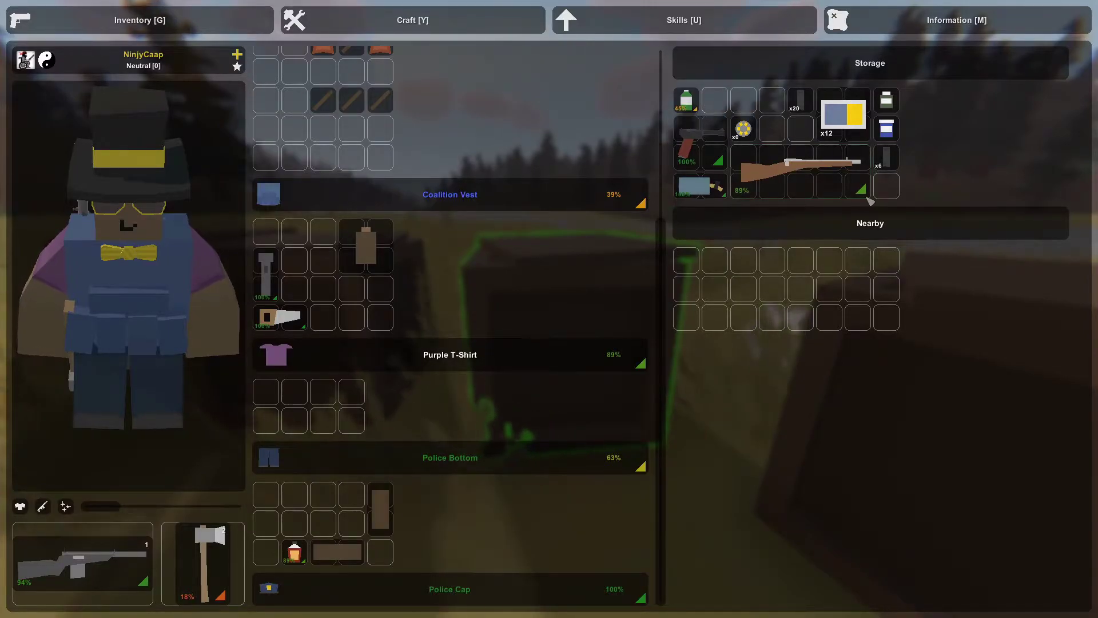
pyautogui.press('g')
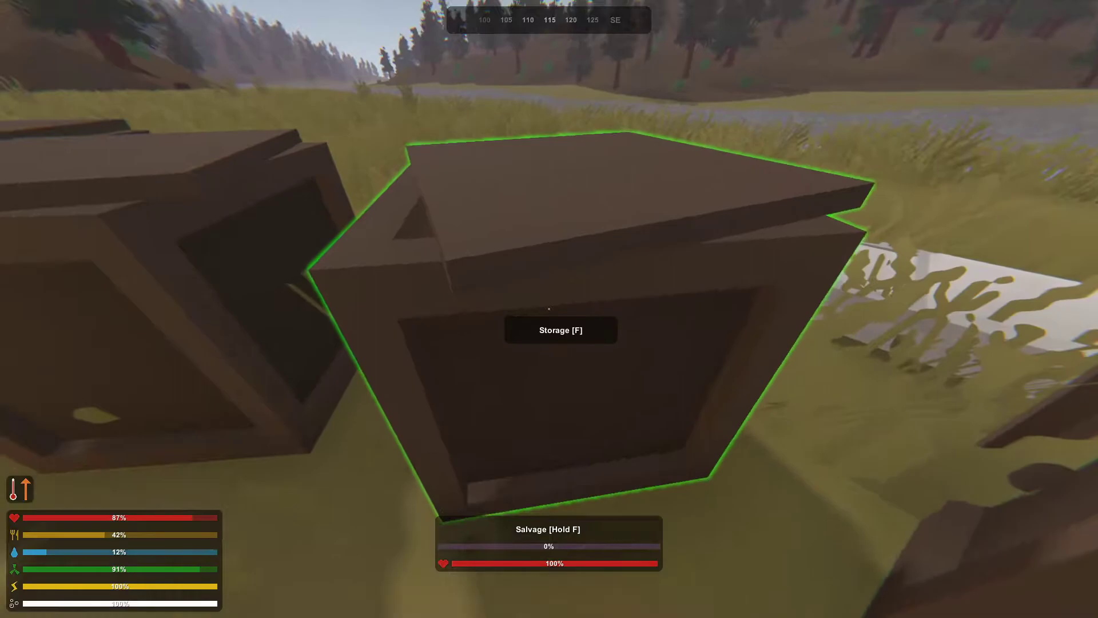
pyautogui.press('f')
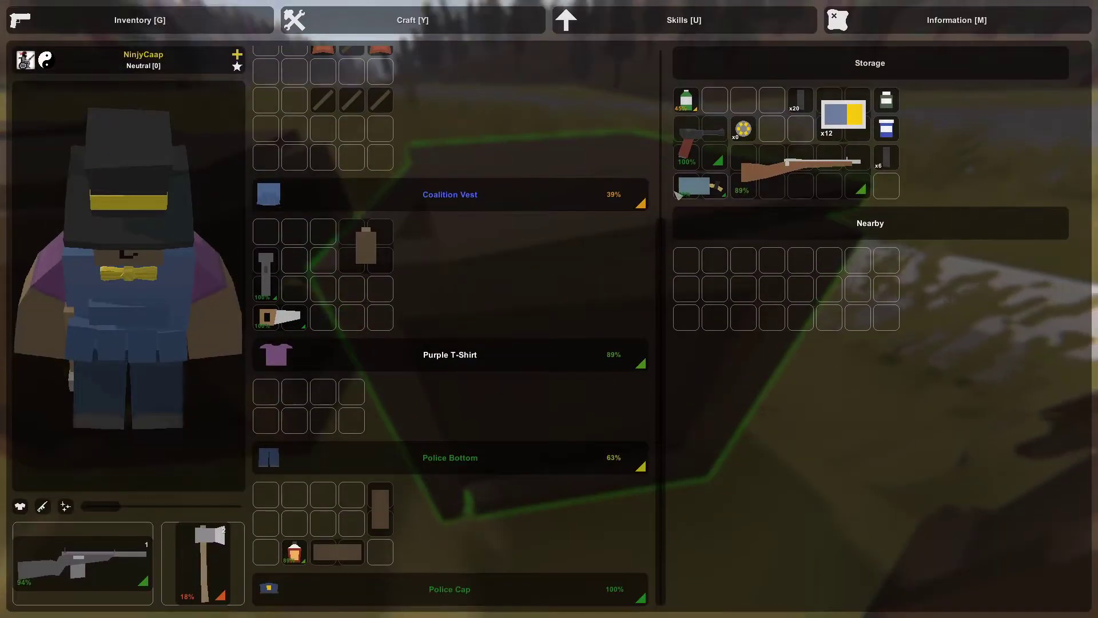
pyautogui.press('g')
pyautogui.press('f')
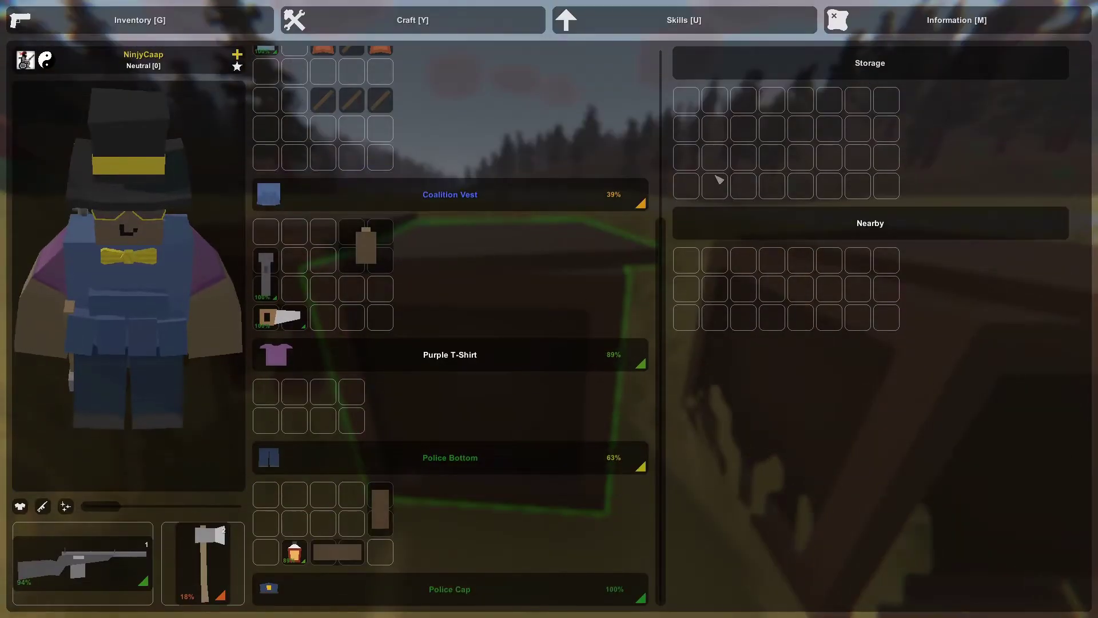
pyautogui.press('g')
pyautogui.press('f')
pyautogui.press('g')
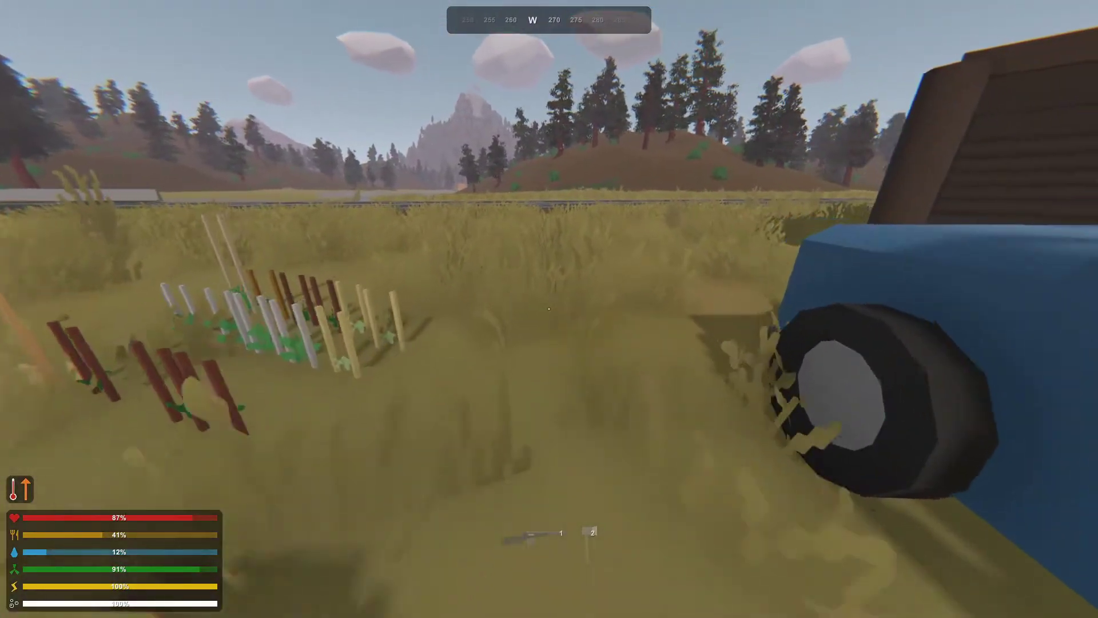
pyautogui.press('g')
# Craft a metal sheet from metal scrap using the supply blueprints
pyautogui.click(413, 20)
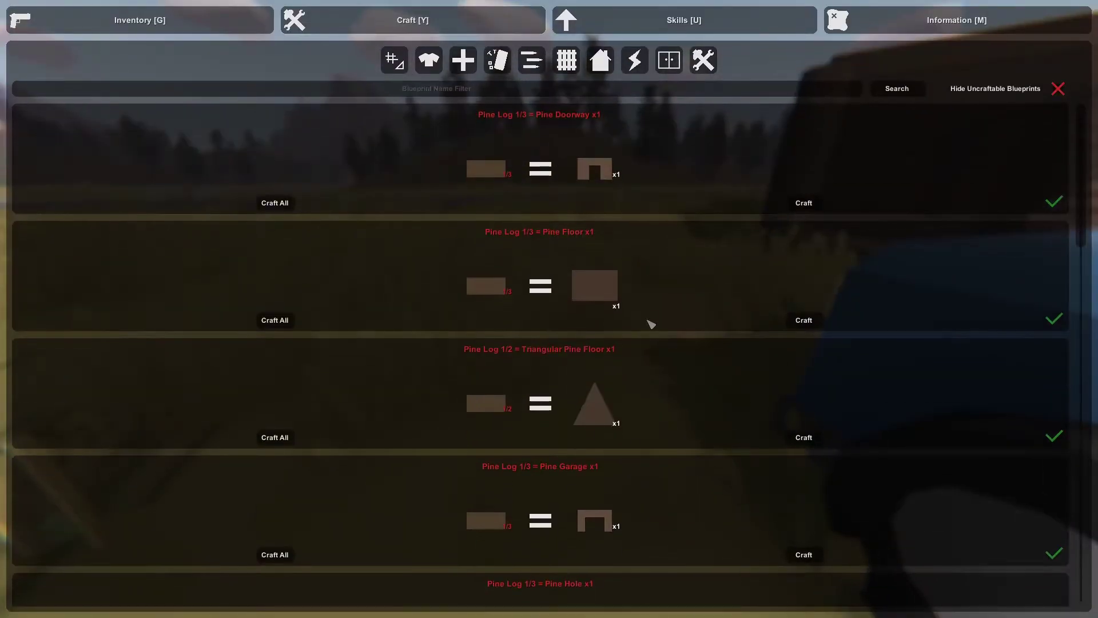
pyautogui.click(636, 61)
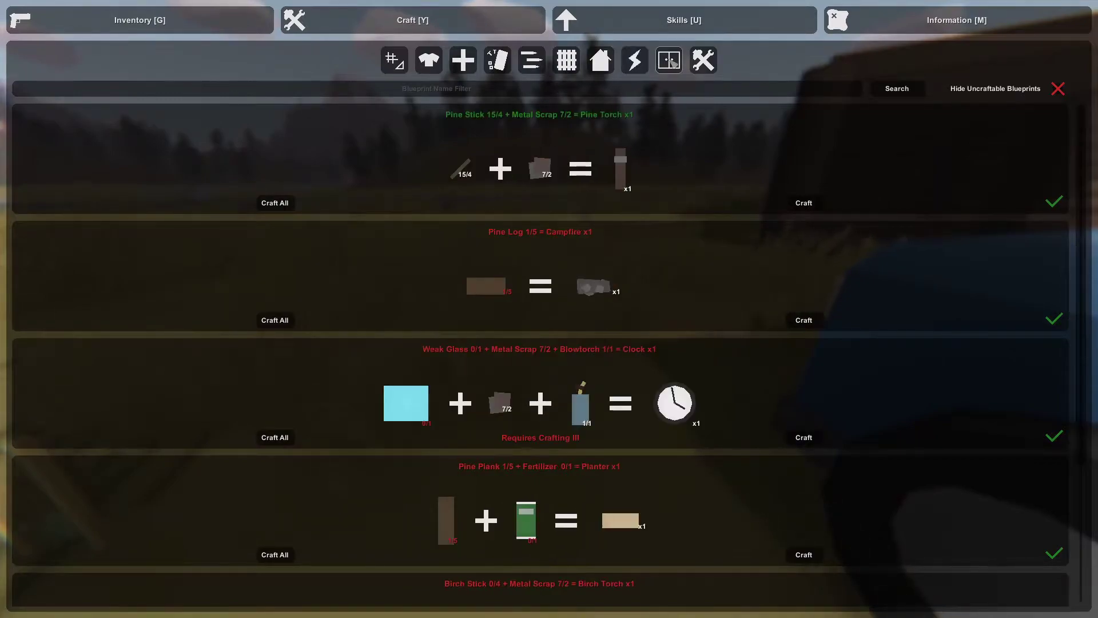
pyautogui.click(497, 61)
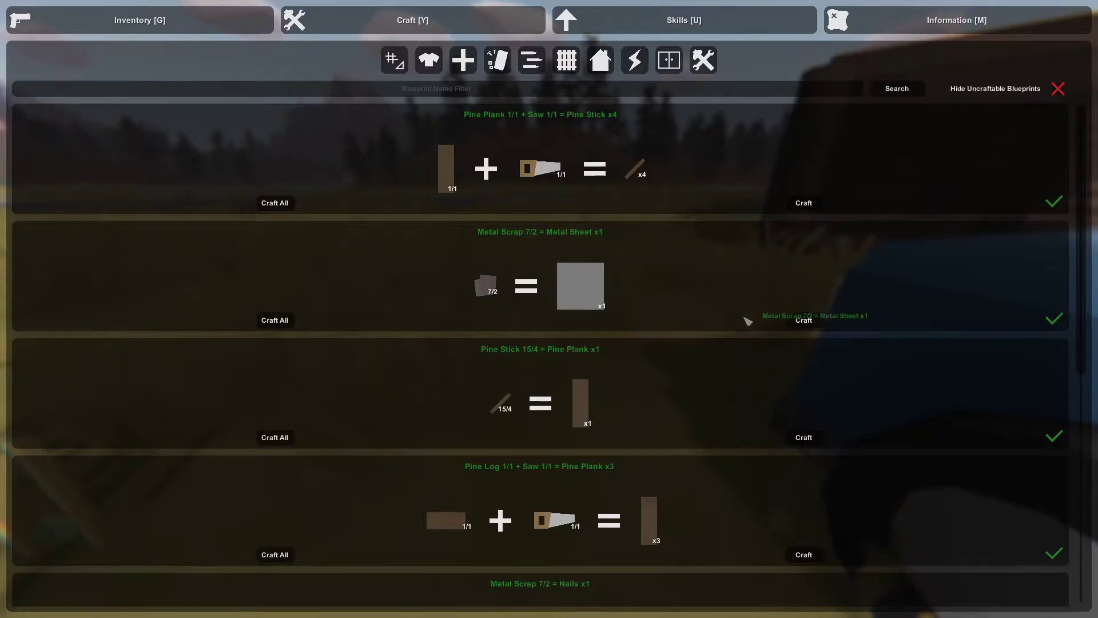
pyautogui.click(804, 320)
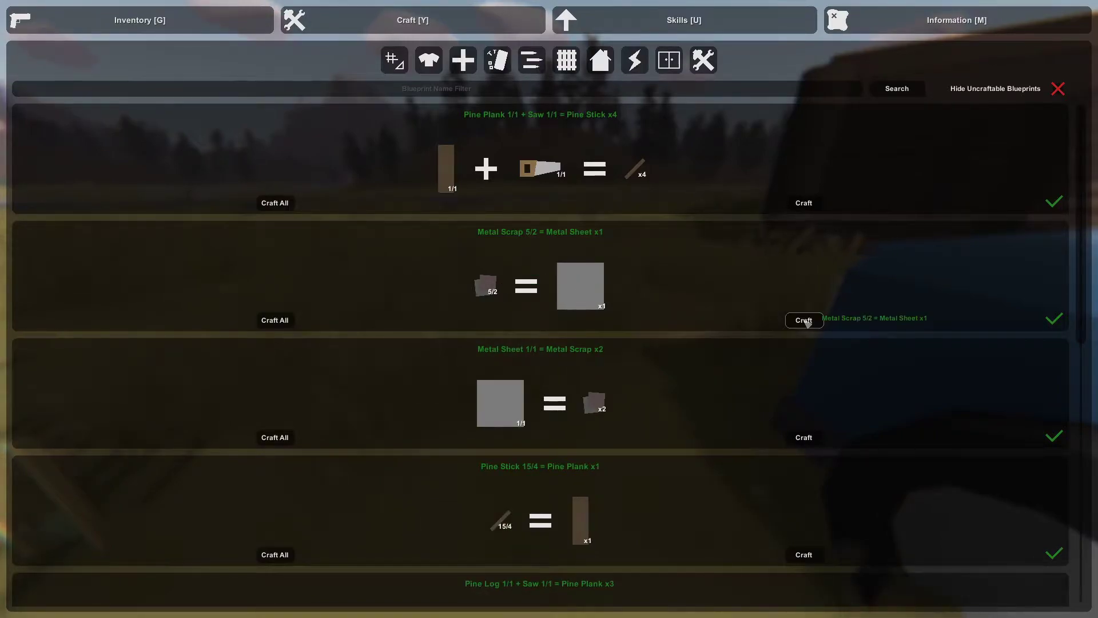
# Browse the torch, medical, leather clothing, barricade, furniture and repair blueprints, then return to supplies
pyautogui.click(603, 61)
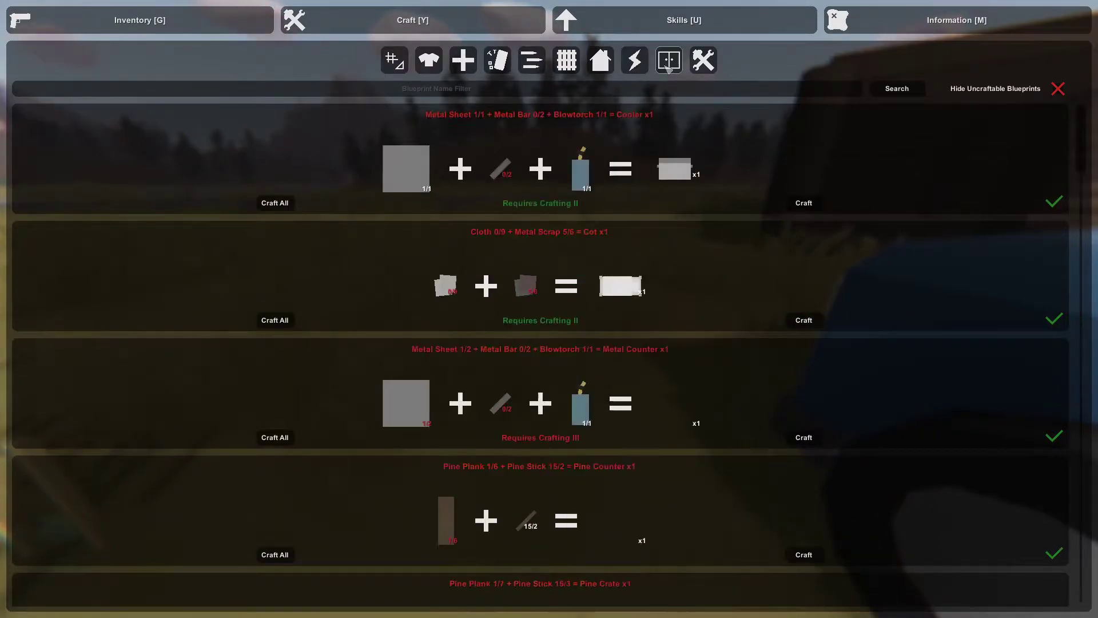
pyautogui.click(703, 61)
pyautogui.click(600, 61)
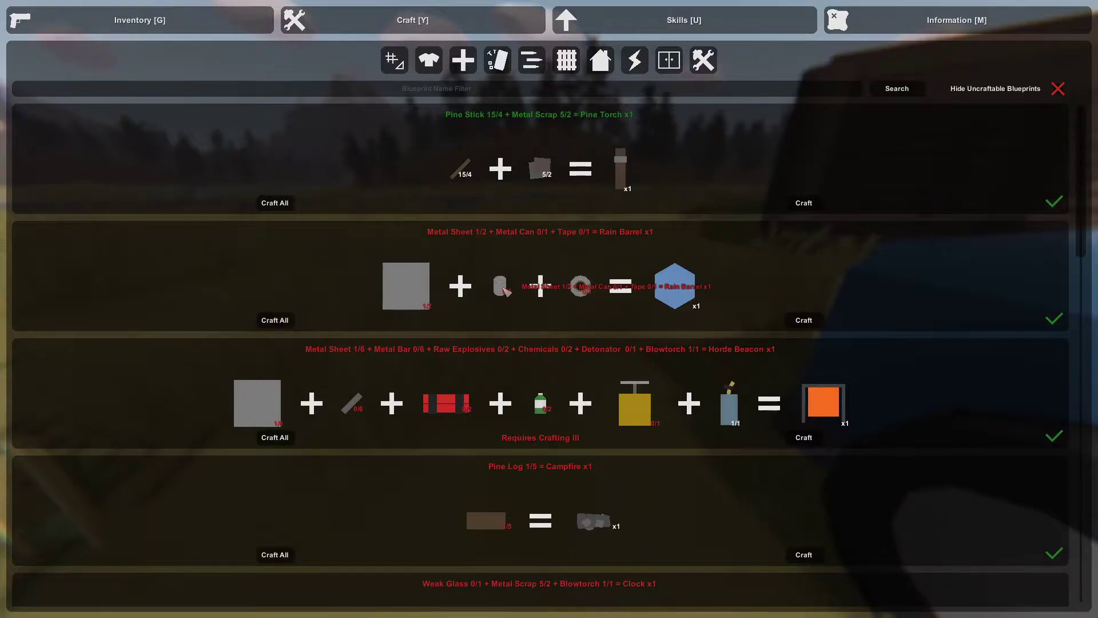
pyautogui.click(464, 61)
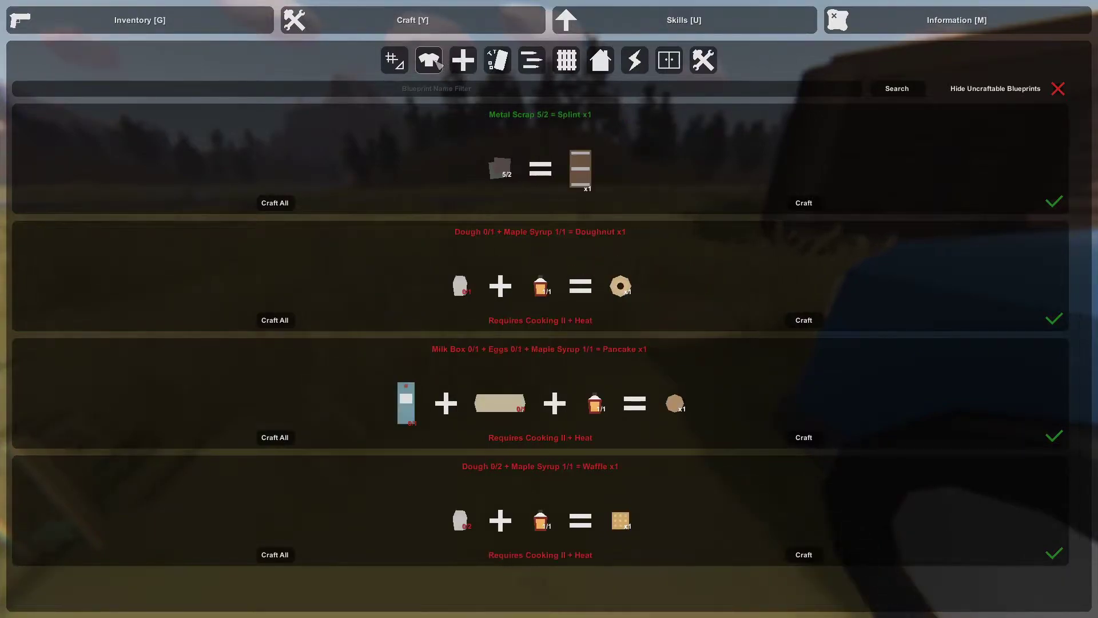
pyautogui.click(430, 60)
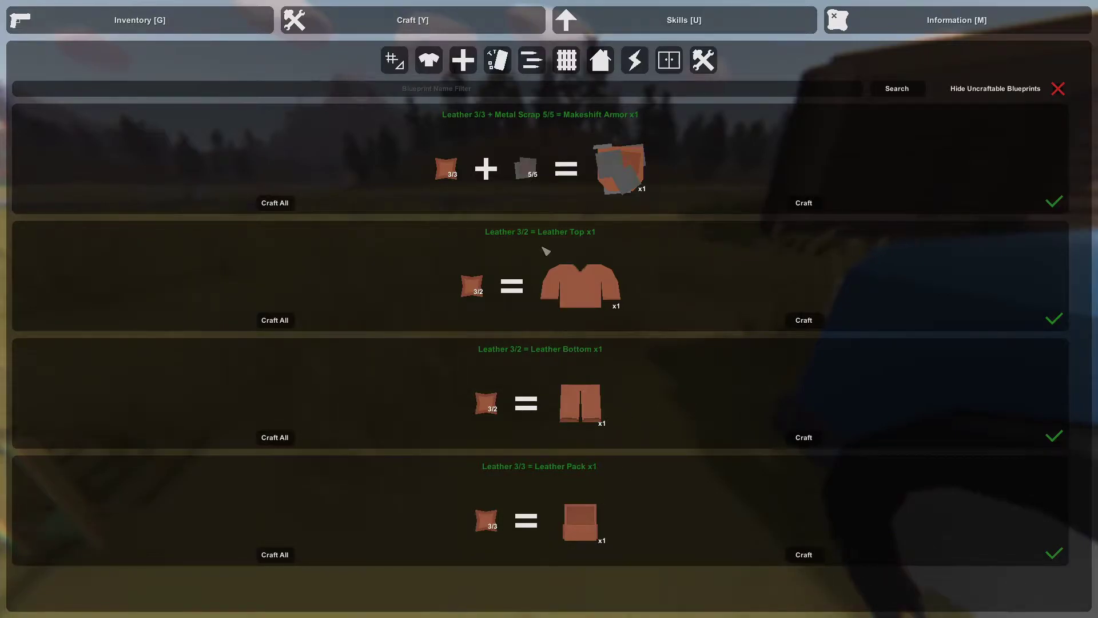
pyautogui.click(531, 61)
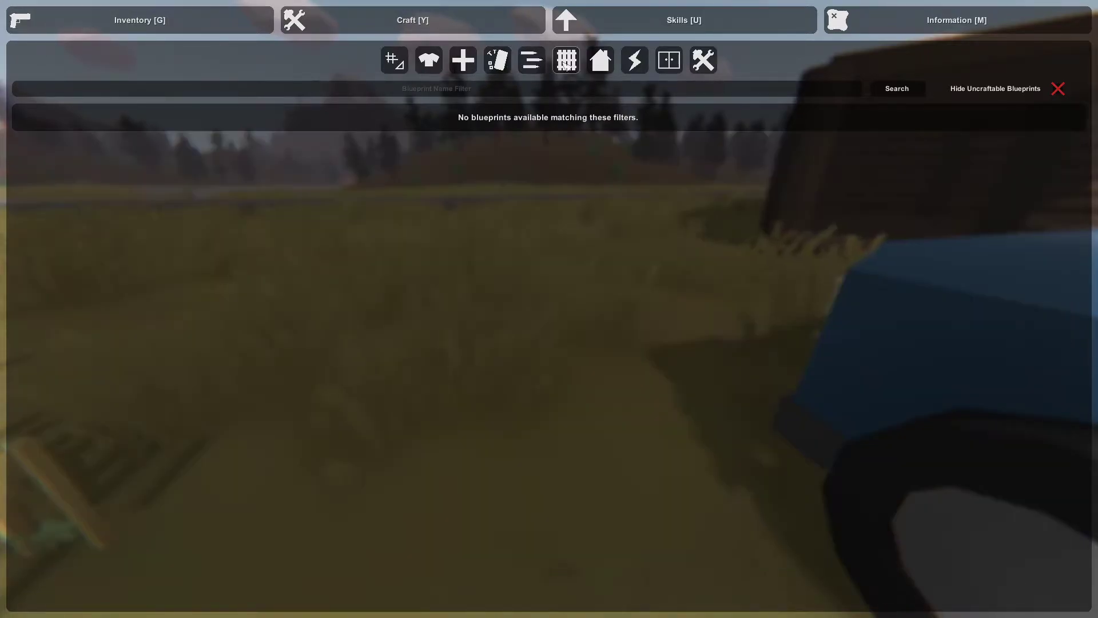
pyautogui.click(566, 62)
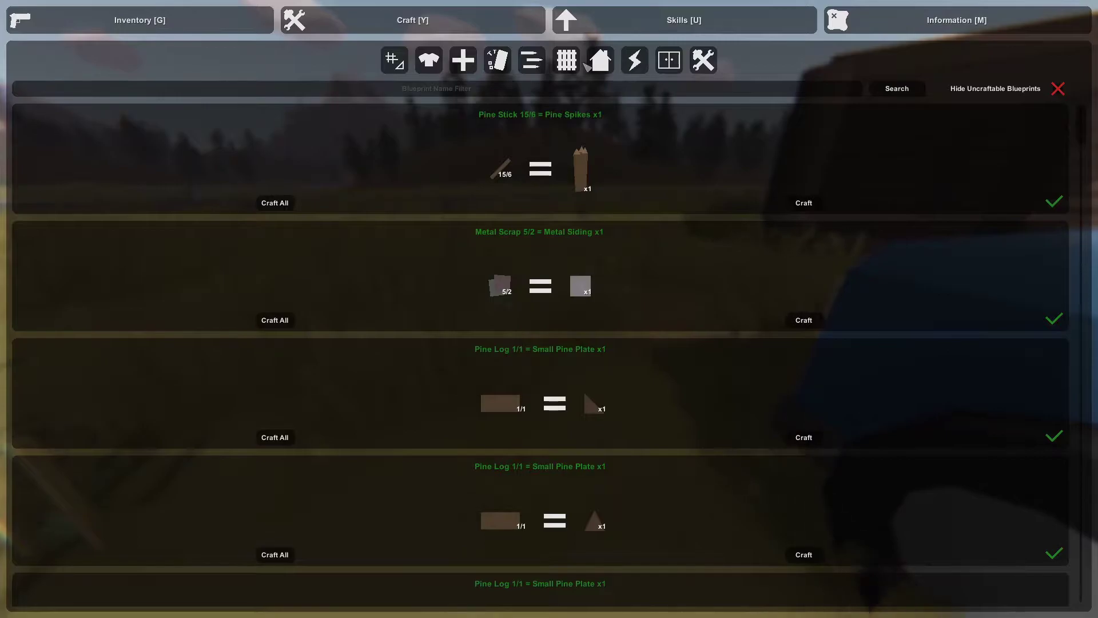
pyautogui.click(635, 61)
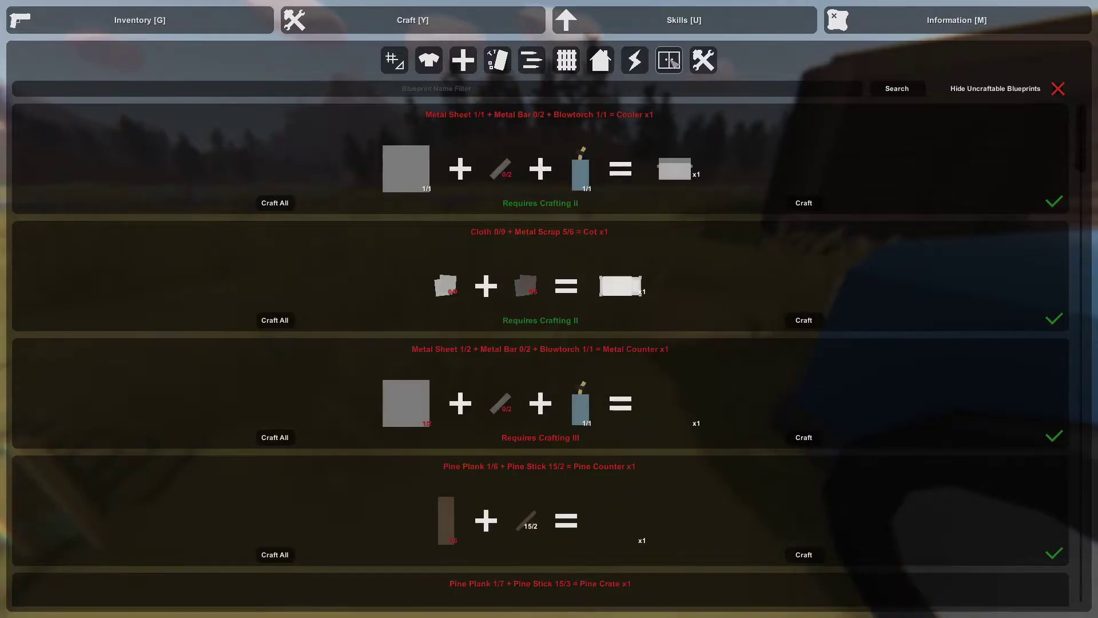
pyautogui.click(704, 61)
pyautogui.click(499, 61)
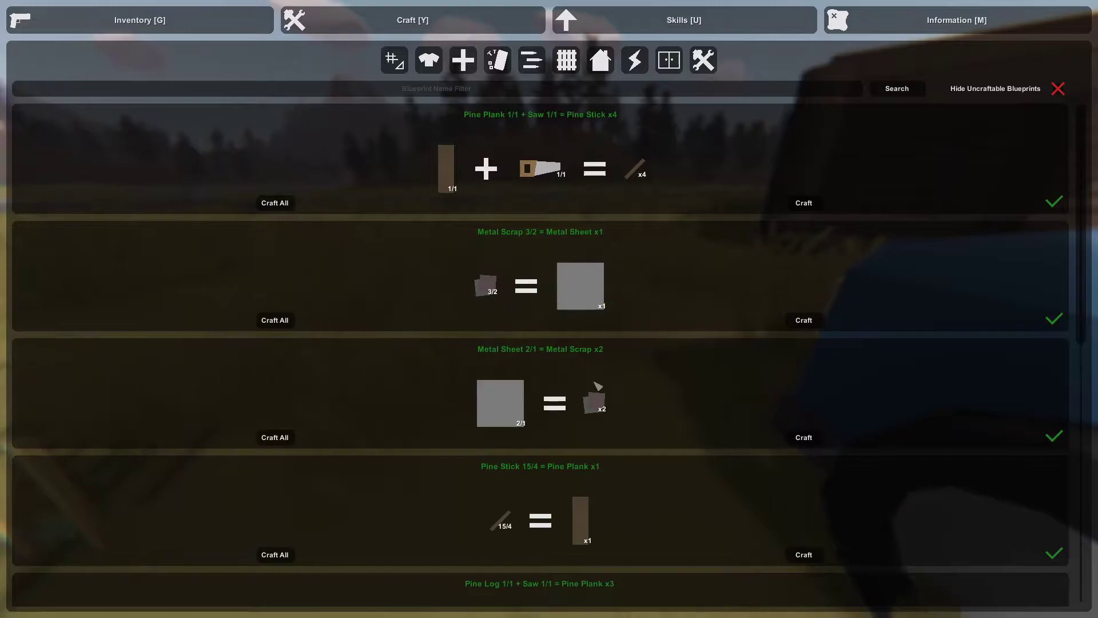
# Switch between the inventory and crafting blueprints, ending on the inventory
pyautogui.press('g')
pyautogui.scroll(-3, 295, 157)
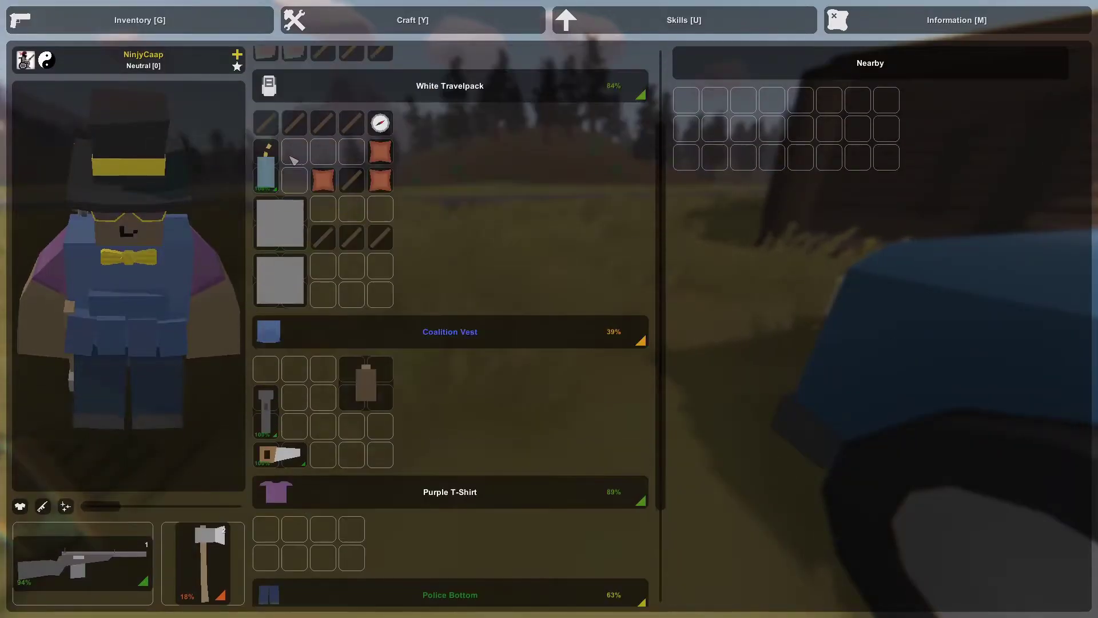
pyautogui.scroll(3, 288, 242)
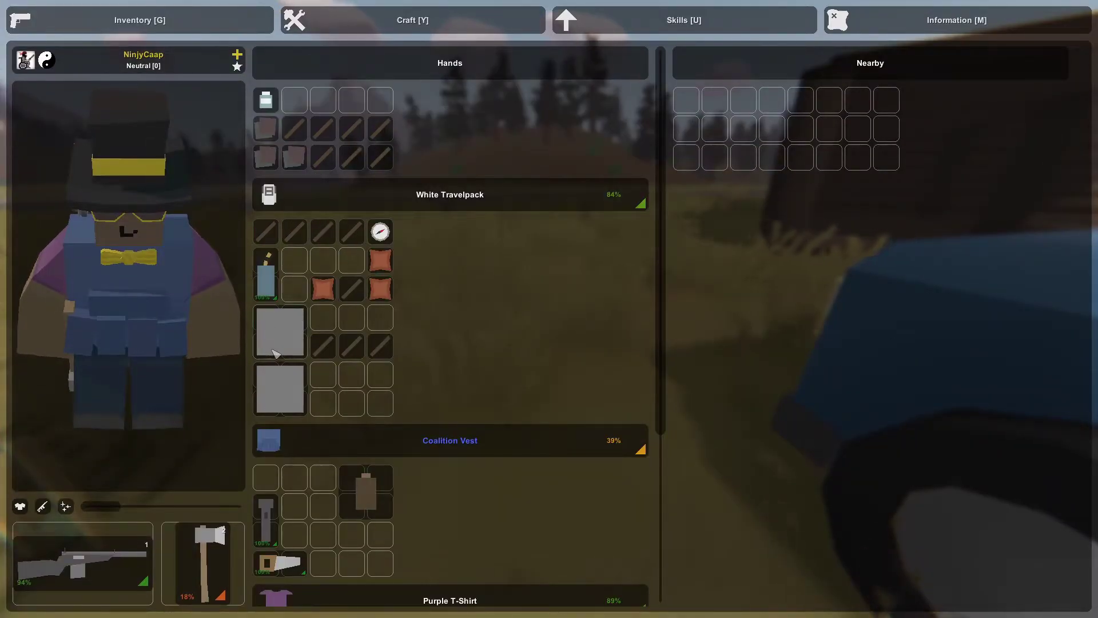
pyautogui.click(380, 9)
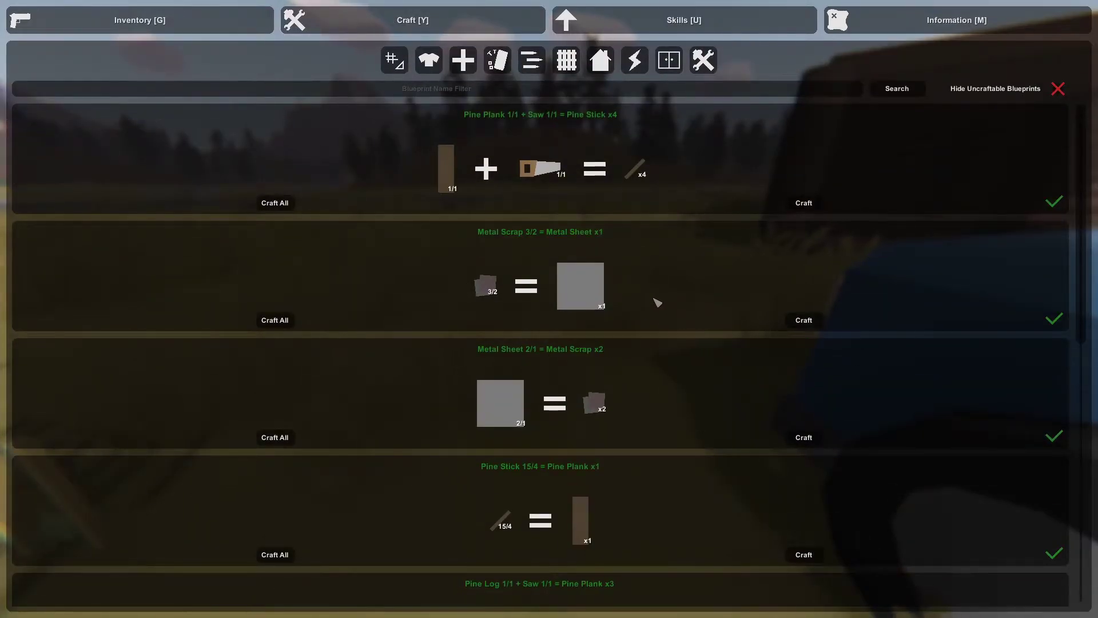
pyautogui.press('y')
pyautogui.press('y')
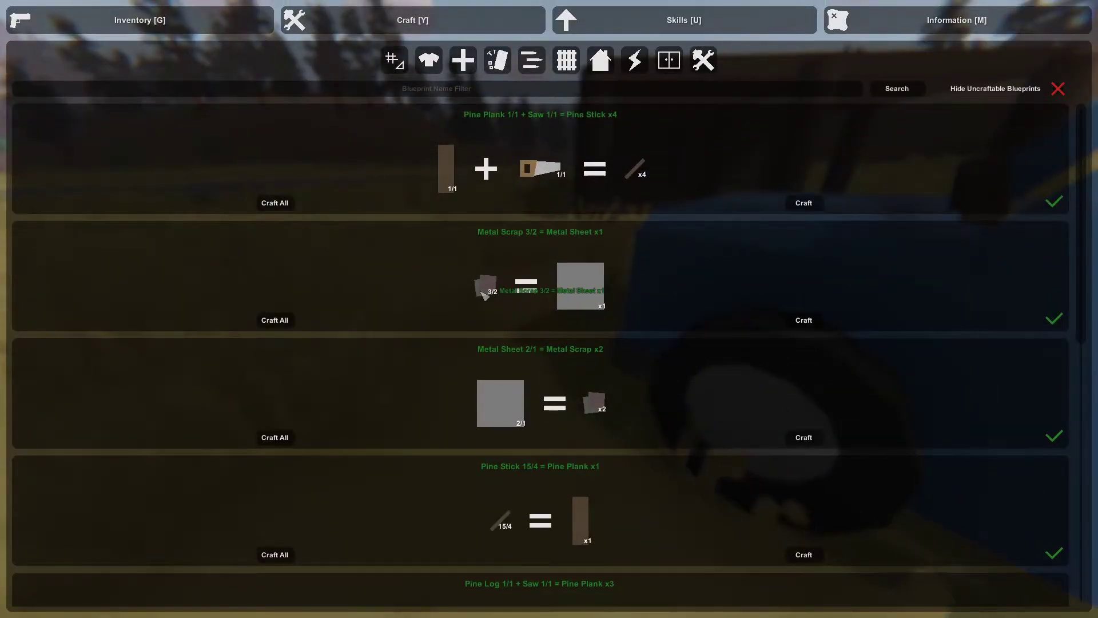
pyautogui.press('g')
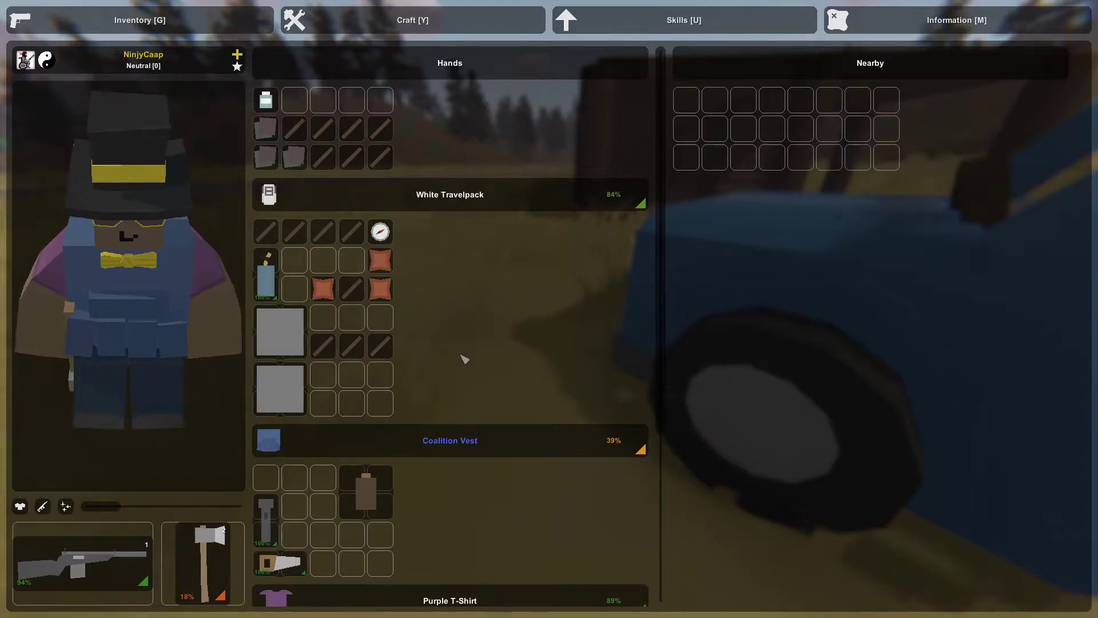
# Check a nearby crate's storage, then open the next crate
pyautogui.press('g')
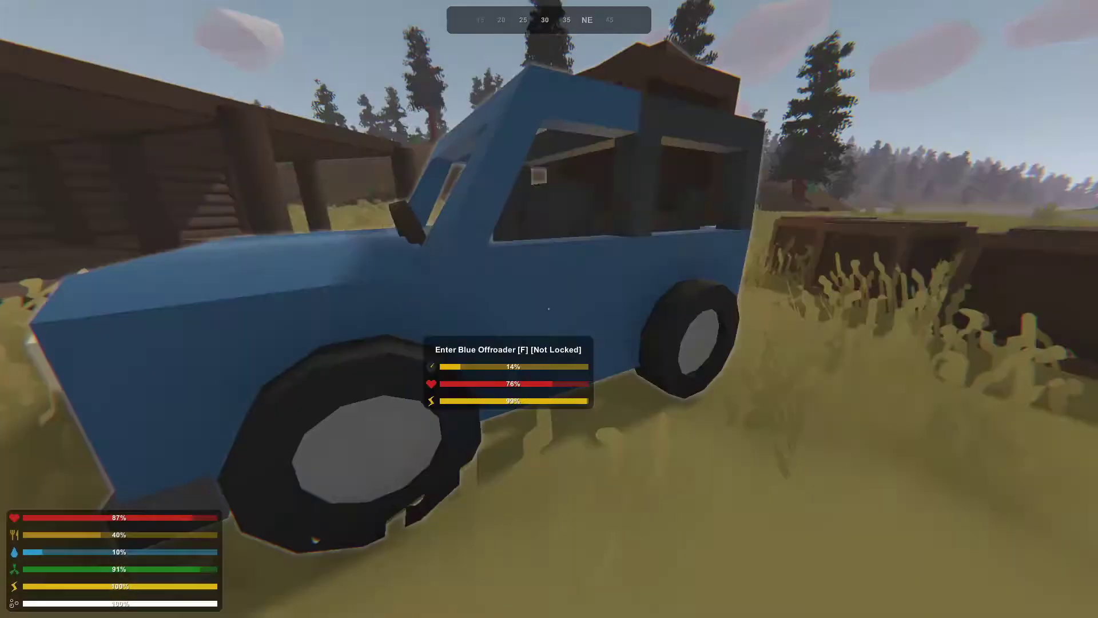
pyautogui.press('f')
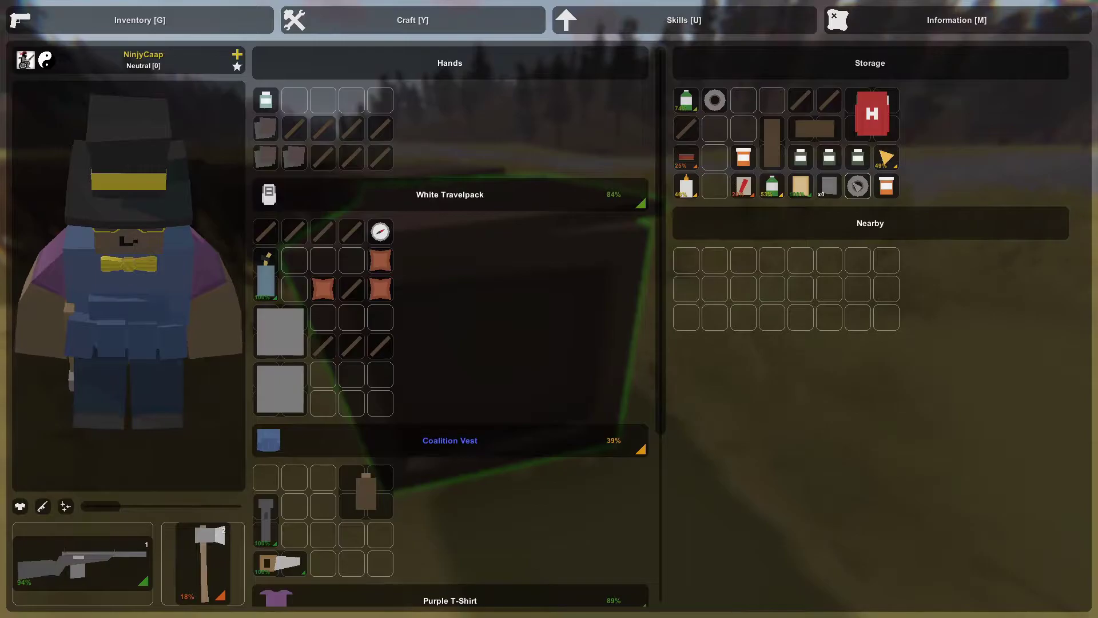
pyautogui.press('Escape')
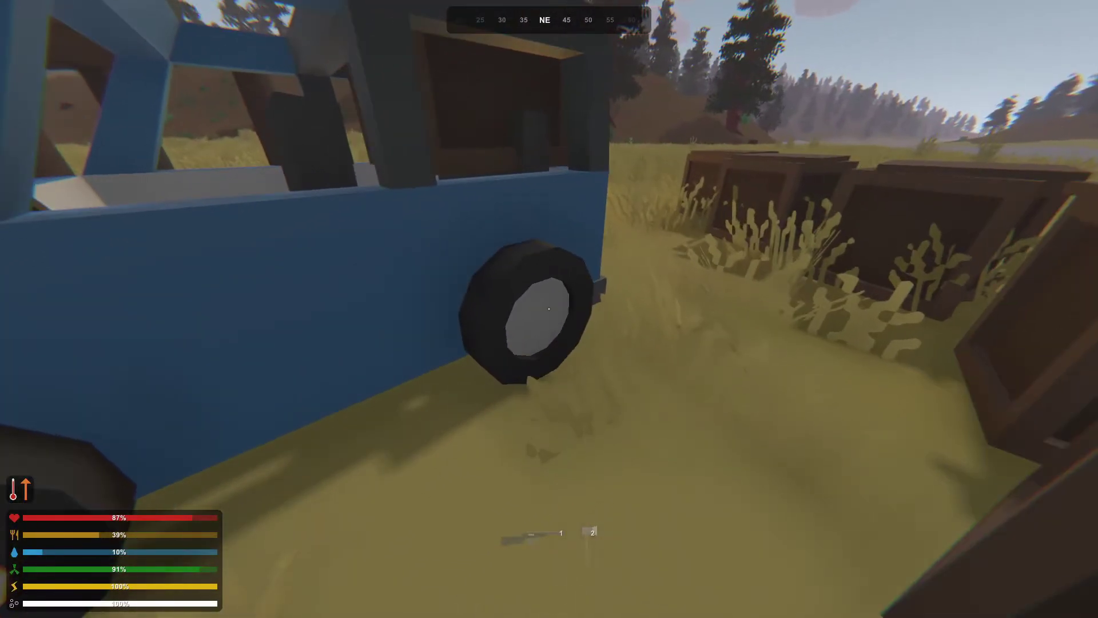
pyautogui.press('g')
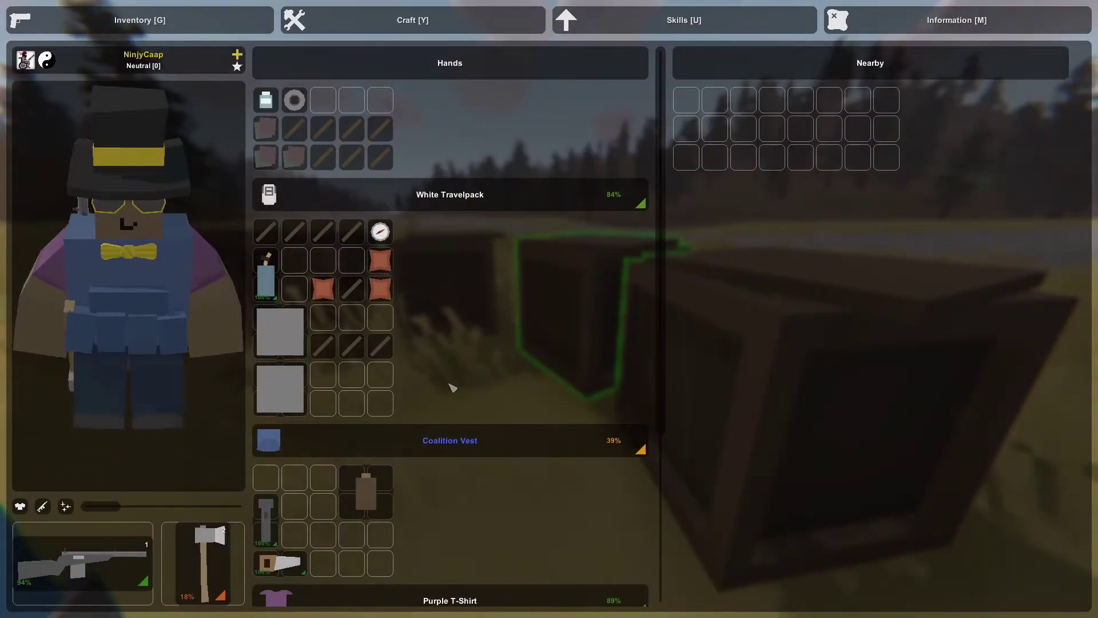
pyautogui.press('g')
pyautogui.press('f')
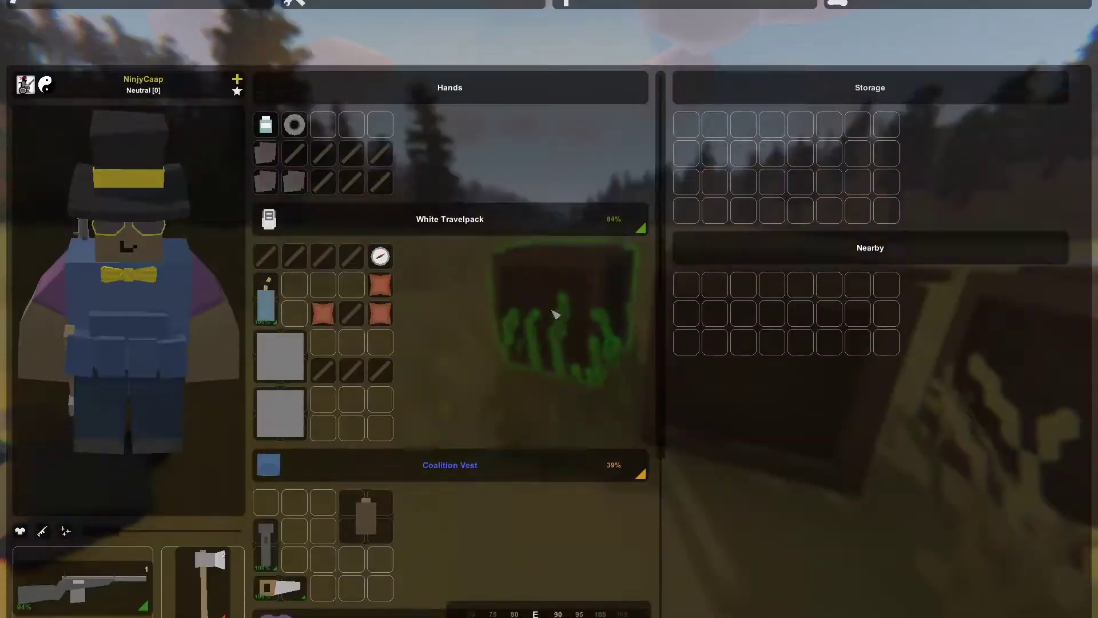
# Store the sticks, the grey vest tool and the damaged 18% axe in the crate
pyautogui.rightClick(295, 129)
pyautogui.rightClick(323, 128)
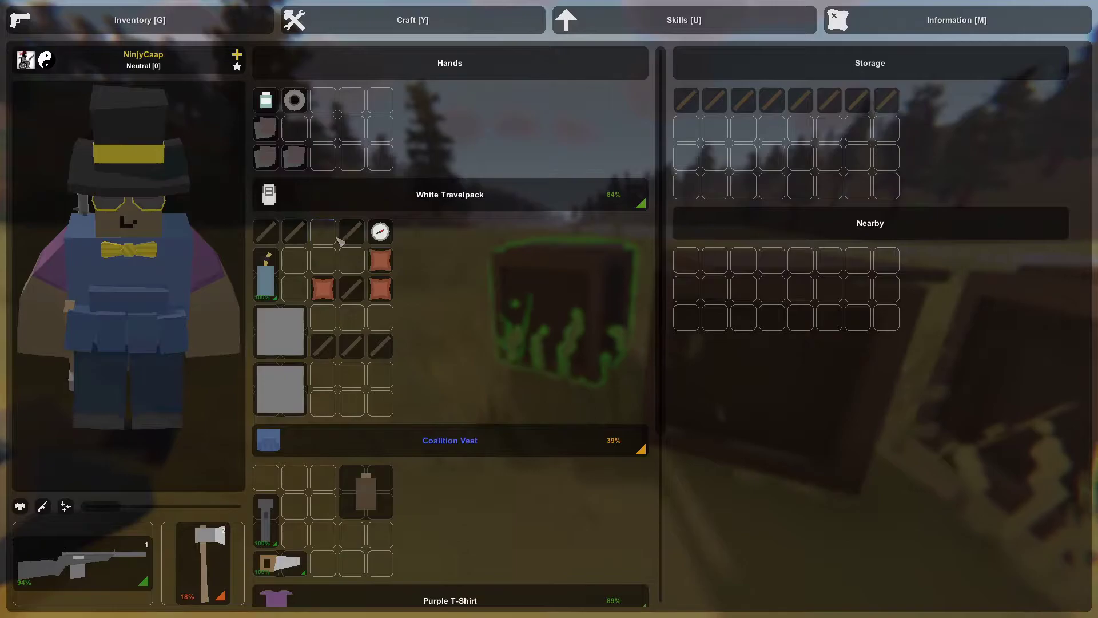
pyautogui.rightClick(323, 345)
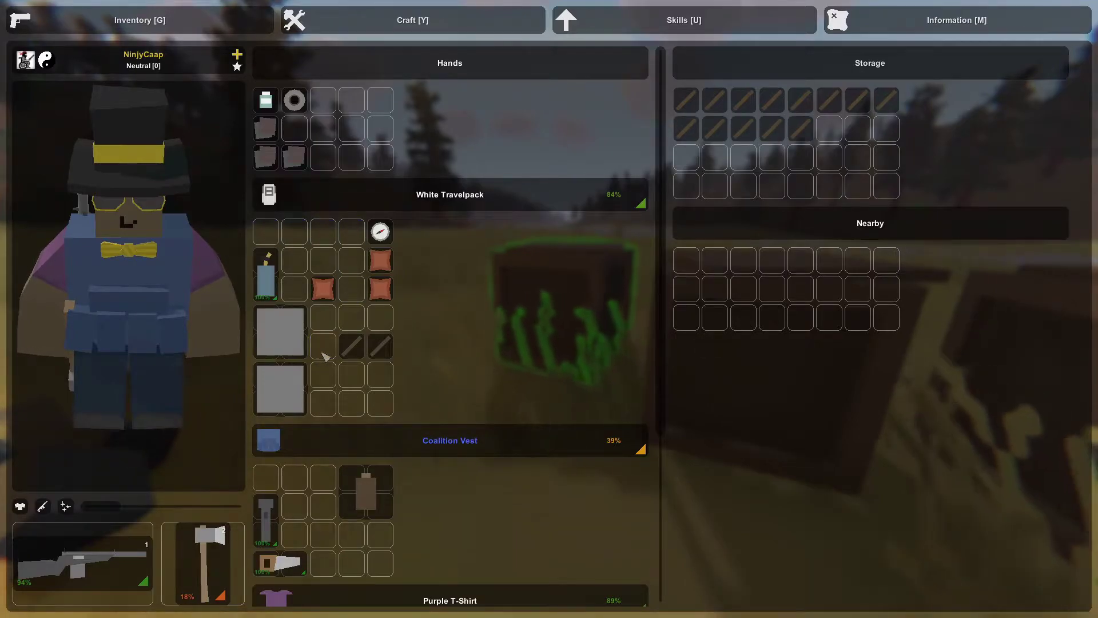
pyautogui.rightClick(380, 348)
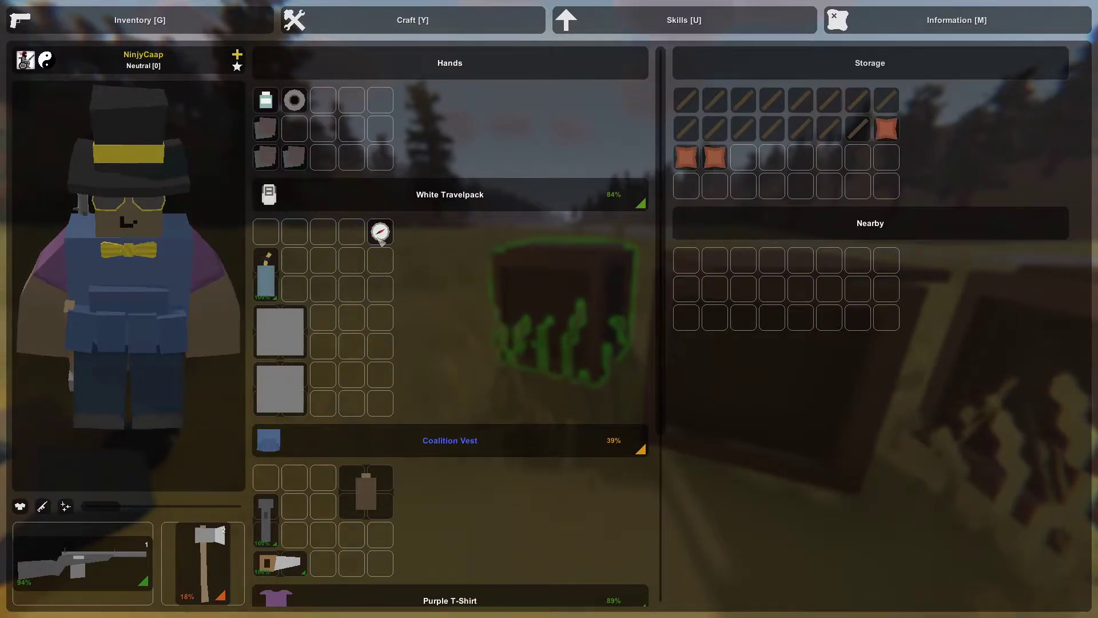
pyautogui.scroll(-4, 303, 202)
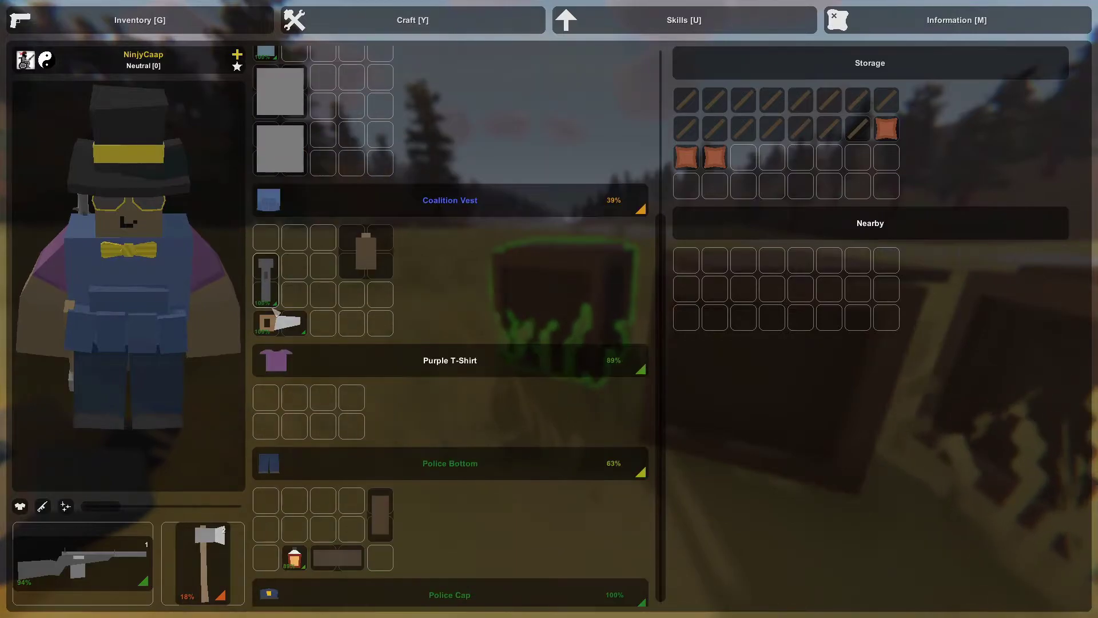
pyautogui.rightClick(266, 279)
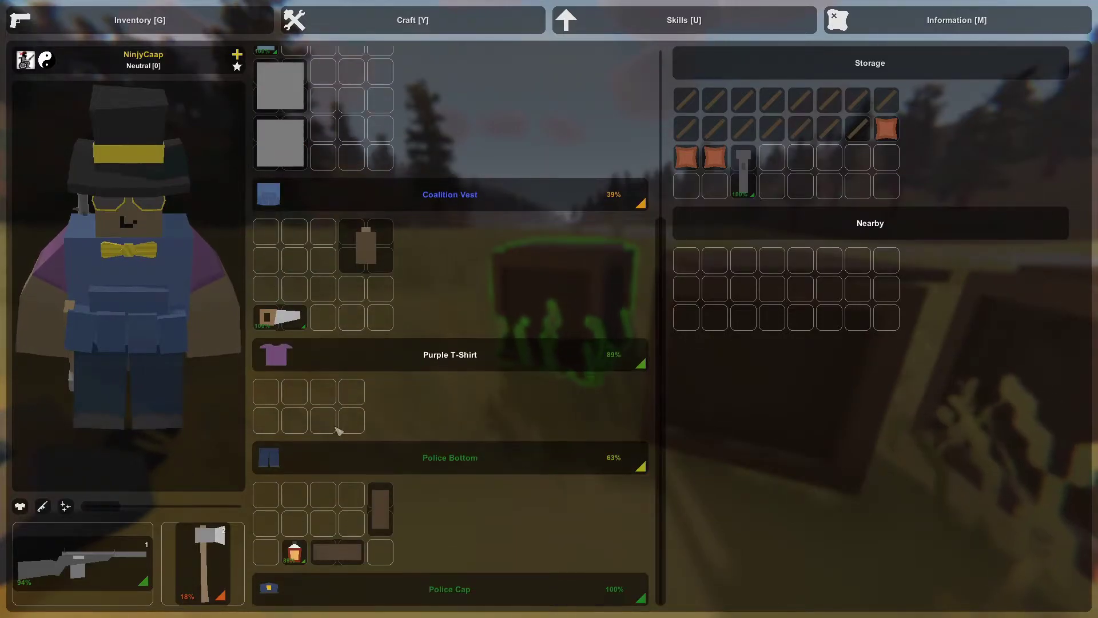
pyautogui.rightClick(229, 577)
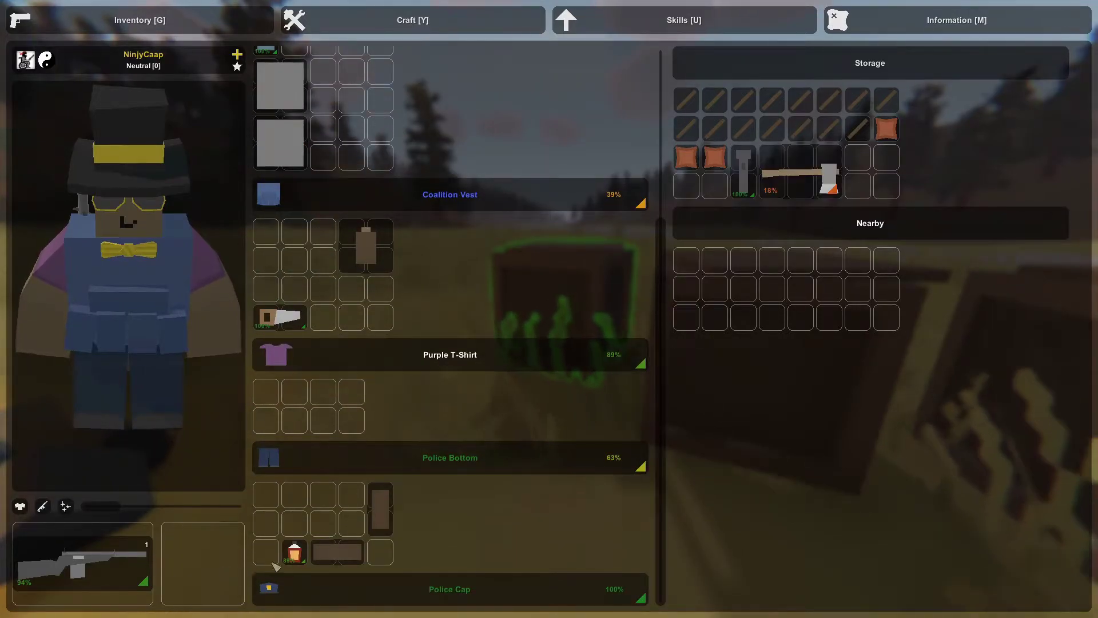
# Open a second crate and take the rifle out of it
pyautogui.press('g')
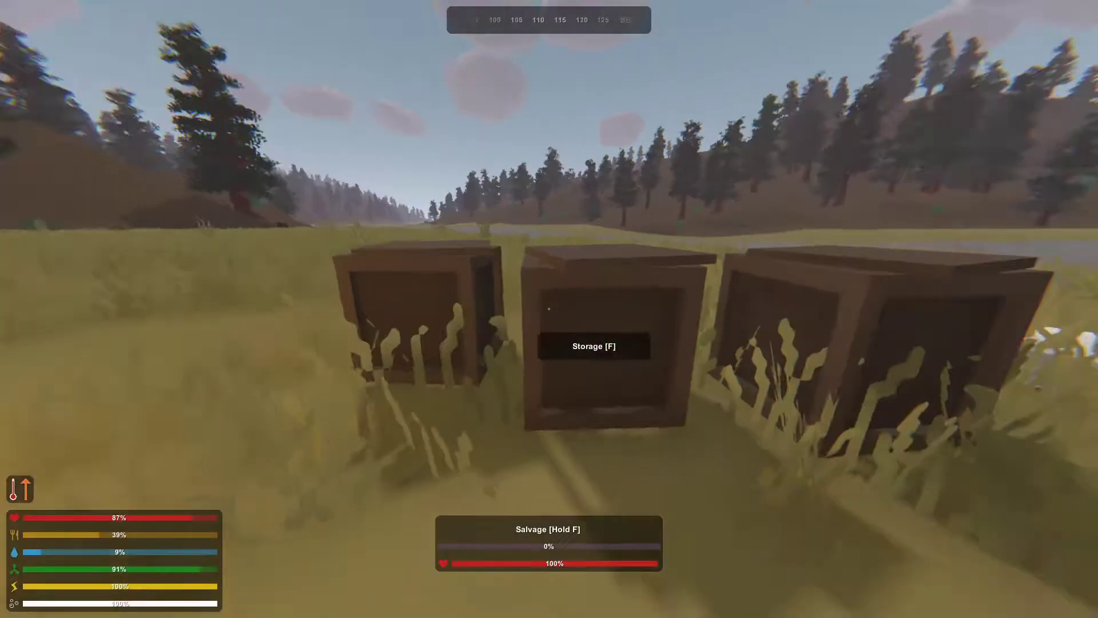
pyautogui.press('f')
pyautogui.press('Escape')
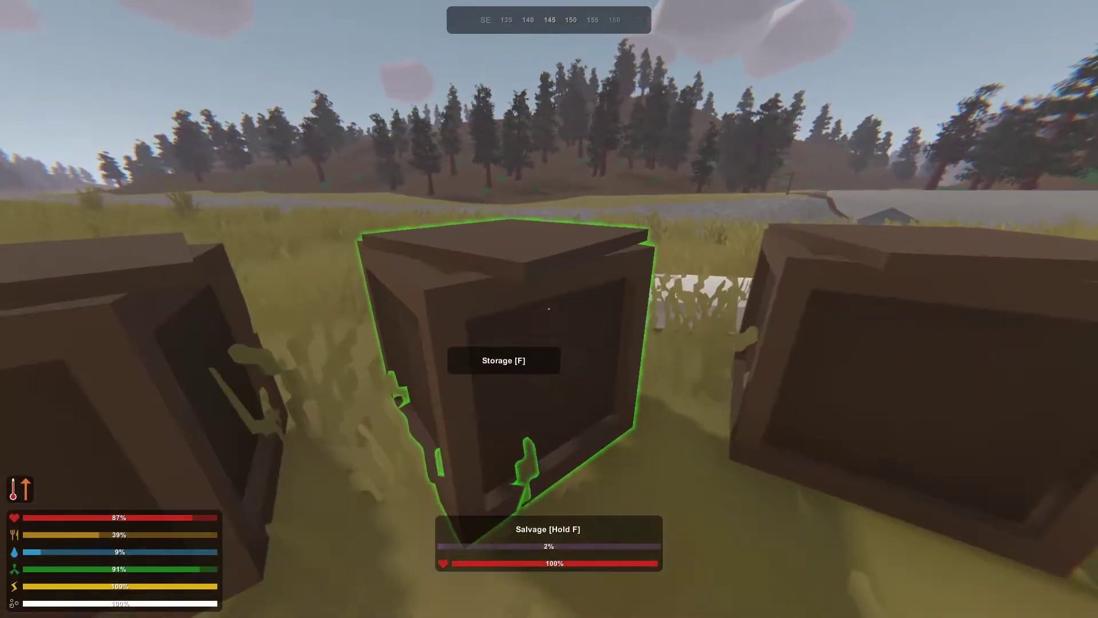
pyautogui.press('f')
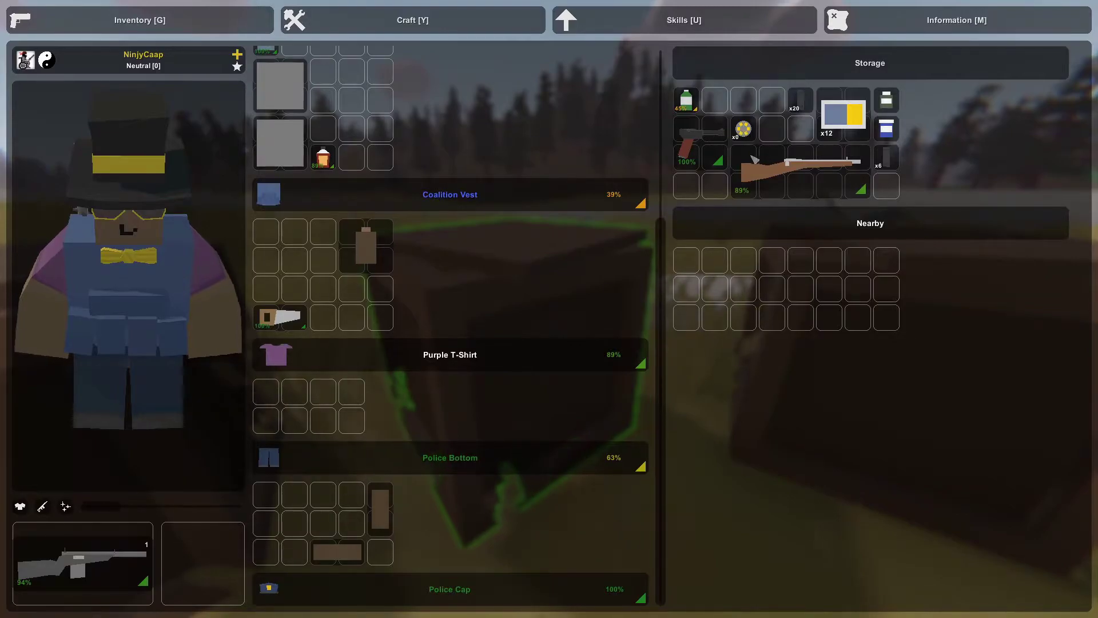
pyautogui.rightClick(798, 172)
pyautogui.moveTo(326, 494)
pyautogui.mouseDown()
pyautogui.moveTo(749, 267)
pyautogui.moveTo(762, 187)
pyautogui.mouseUp()
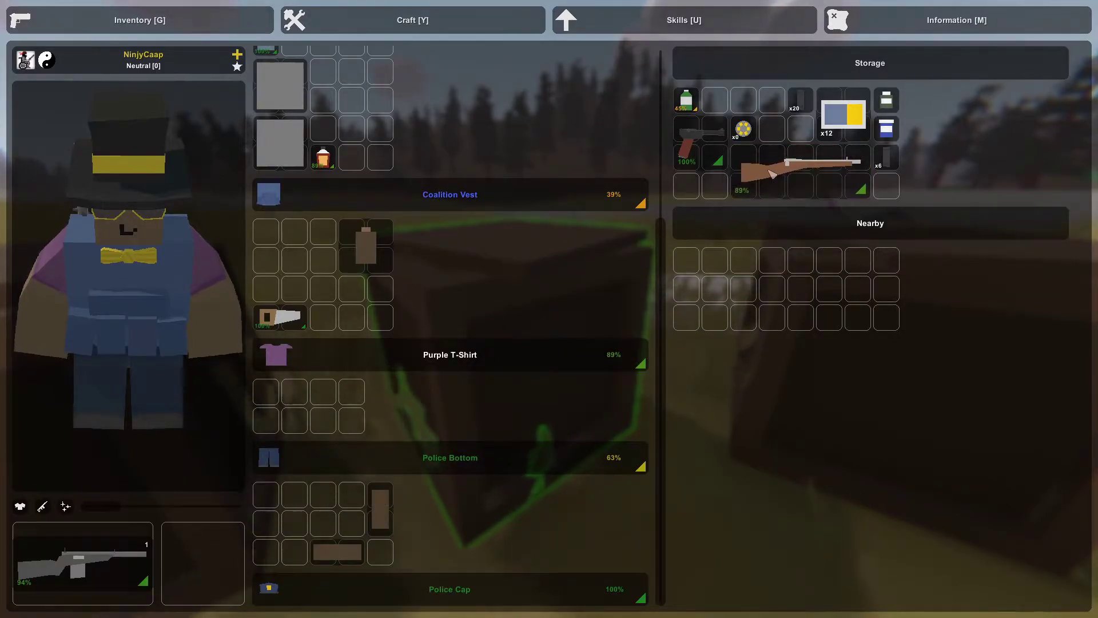
# Store the item from the trousers in a different crate
pyautogui.press('Escape')
pyautogui.press('f')
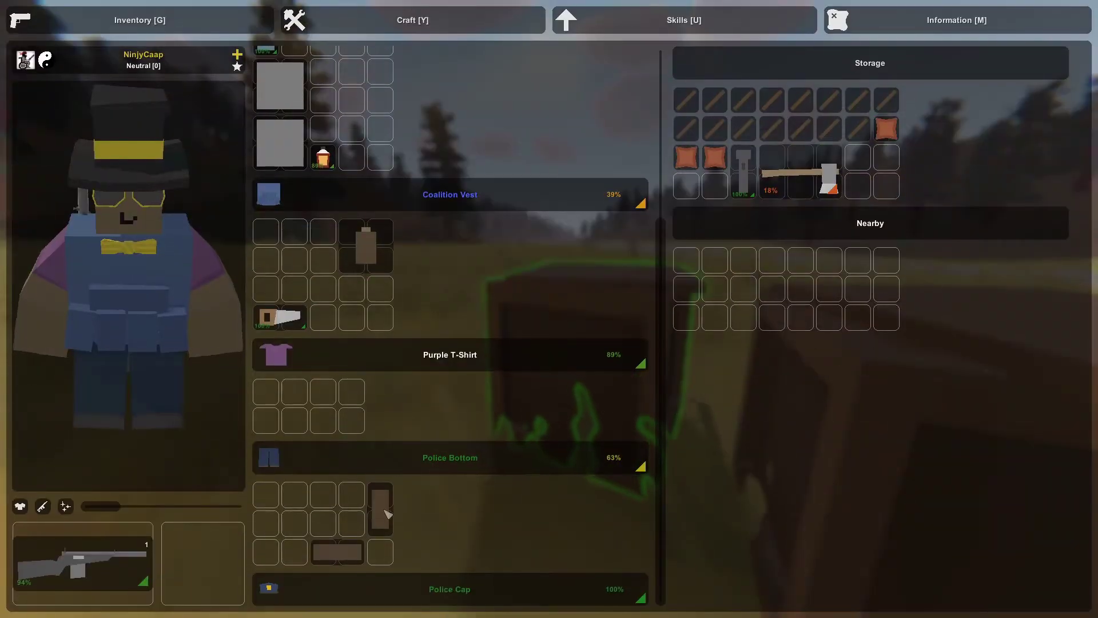
pyautogui.keyDown('ctrl'); pyautogui.click(378, 518); pyautogui.keyUp('ctrl')
pyautogui.scroll(5, 374, 532)
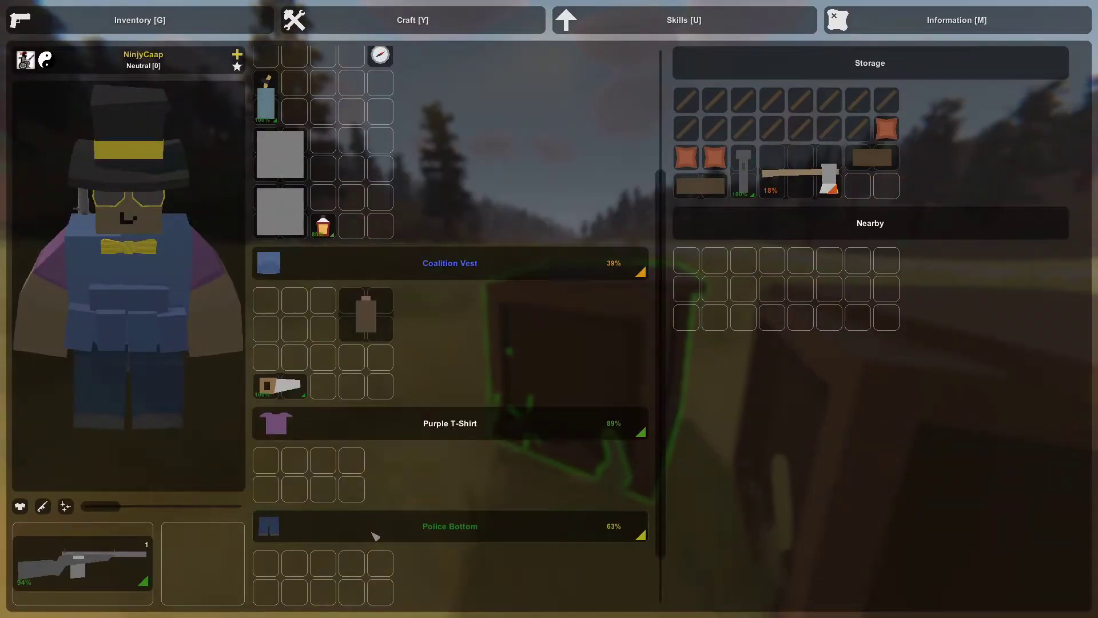
pyautogui.scroll(5, 369, 515)
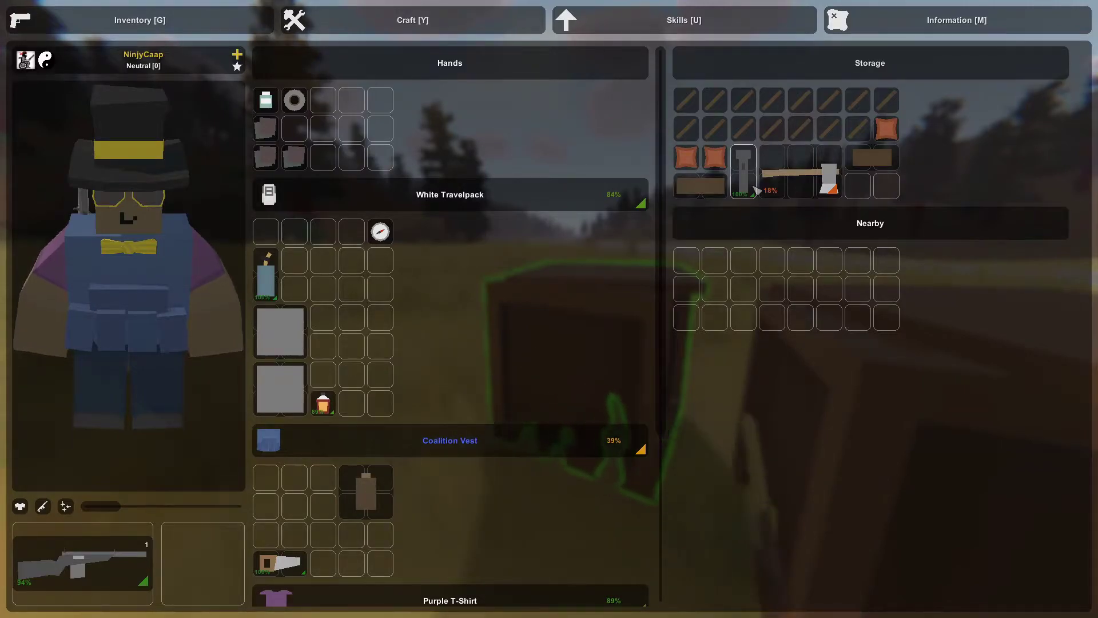
pyautogui.press('Escape')
# Take the x6 item, the x12 ammunition box and the 99% revolver from nearby crates
pyautogui.press('f')
pyautogui.press('Escape')
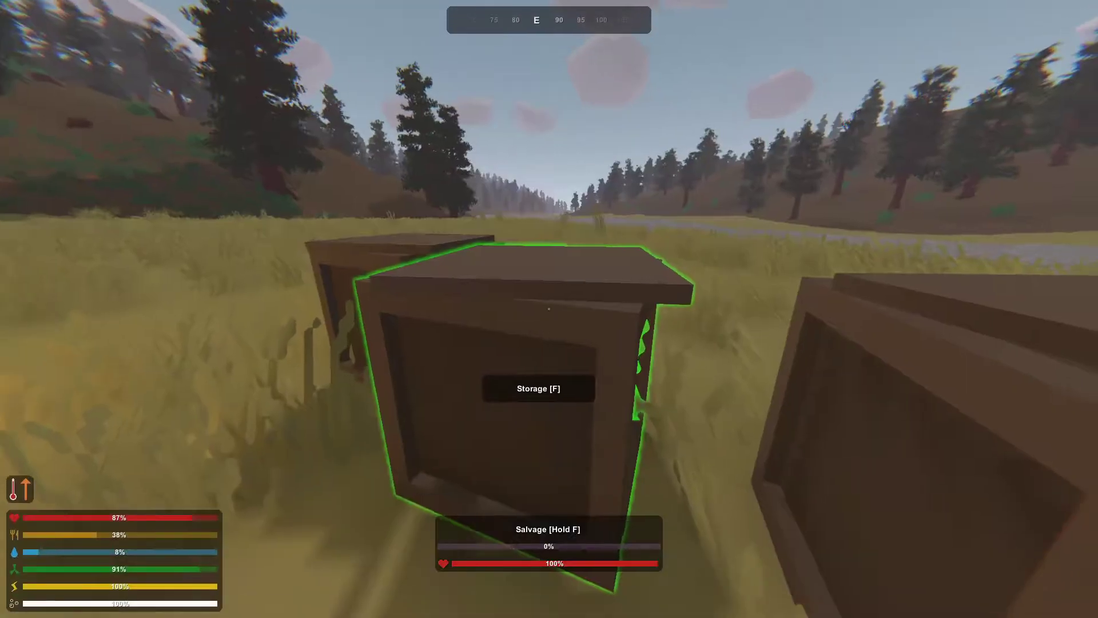
pyautogui.press('f')
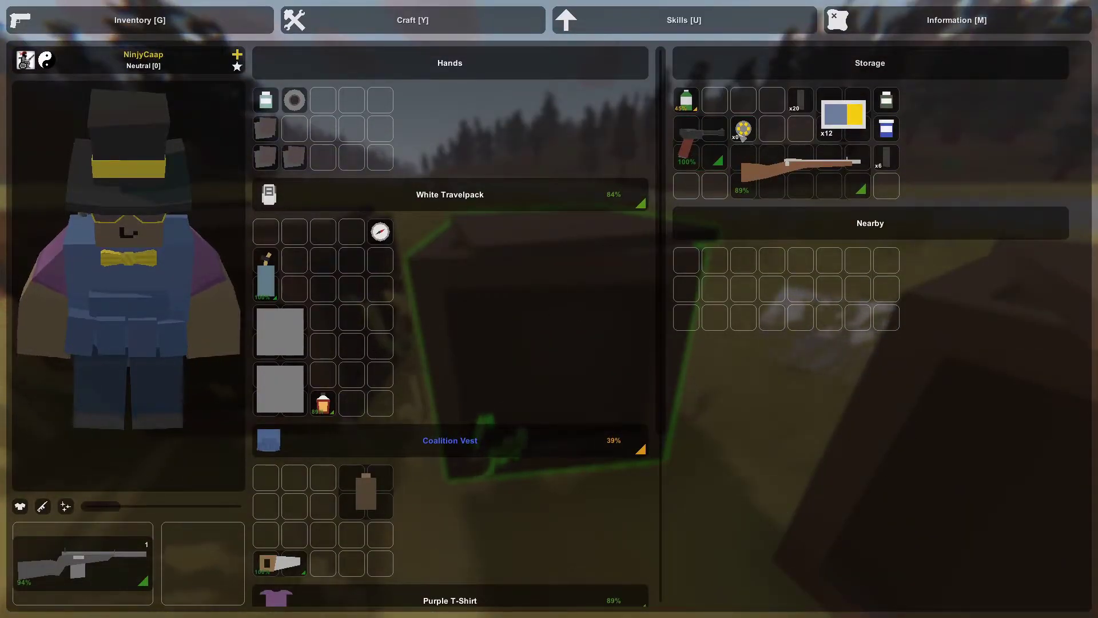
pyautogui.rightClick(743, 129)
pyautogui.rightClick(844, 112)
pyautogui.press('Escape')
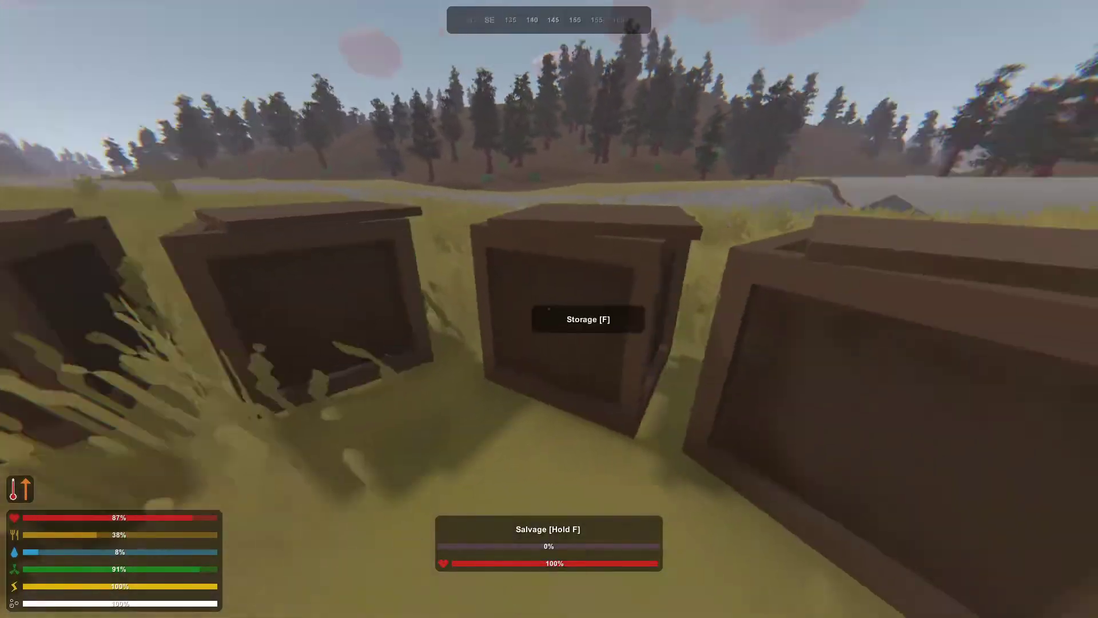
pyautogui.press('f')
pyautogui.rightClick(843, 171)
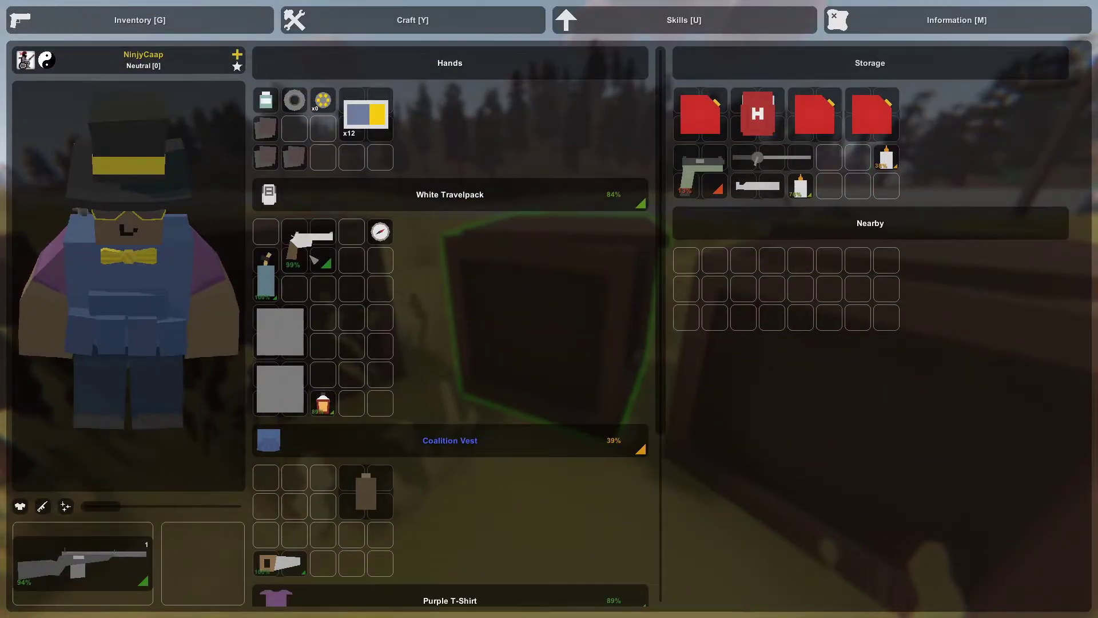
# Unload the revolver and craft the Ace Clip full from the ammunition
pyautogui.click(315, 248)
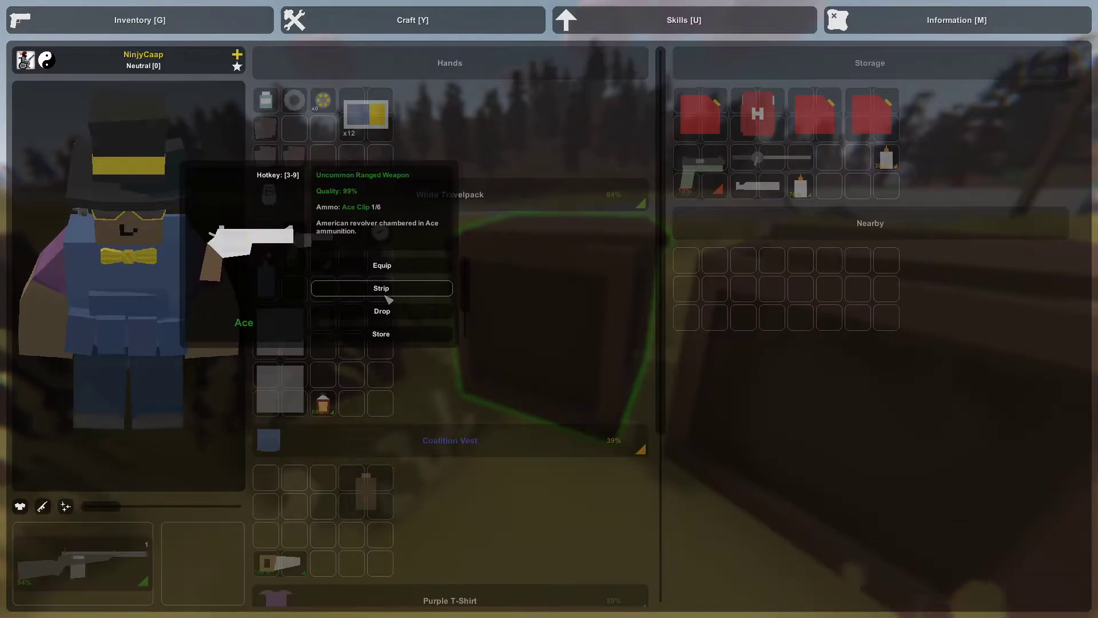
pyautogui.click(388, 292)
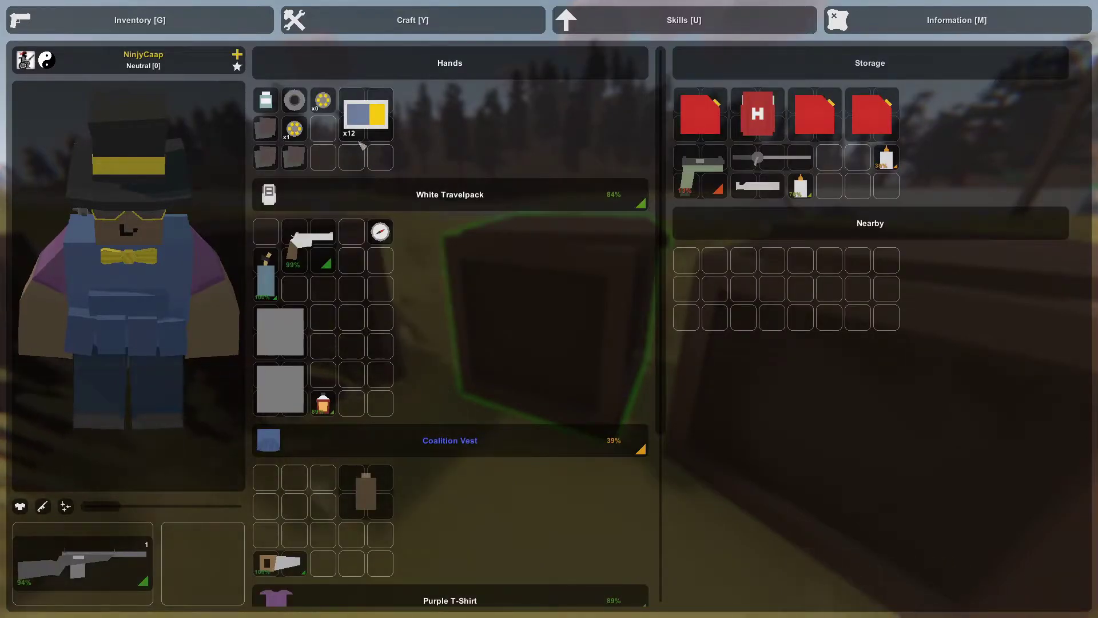
pyautogui.click(412, 20)
pyautogui.click(601, 61)
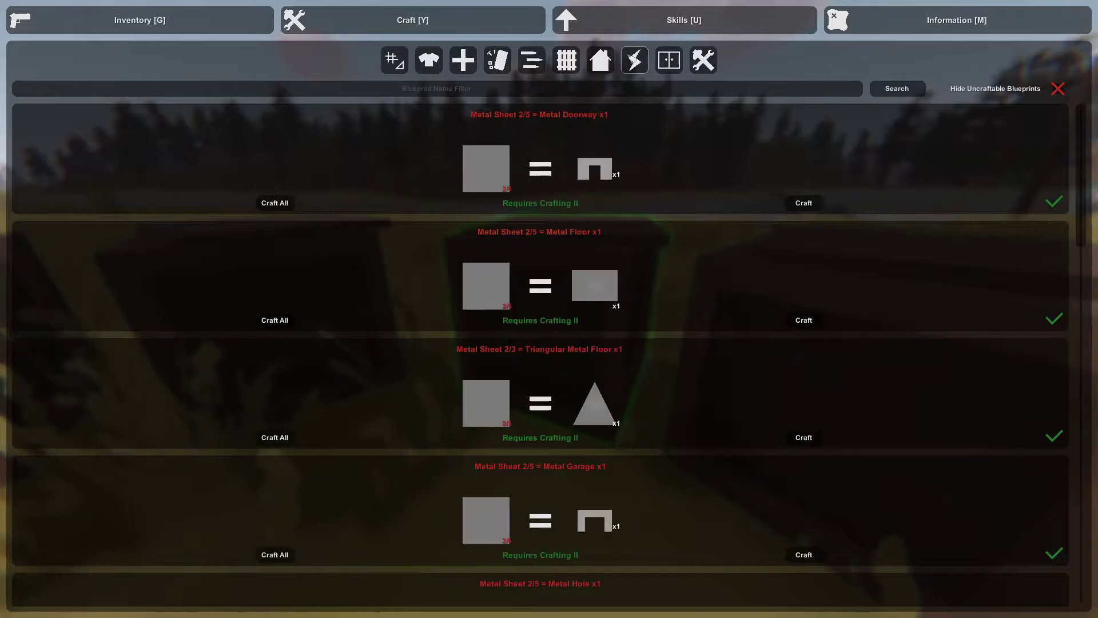
pyautogui.click(566, 60)
pyautogui.click(532, 60)
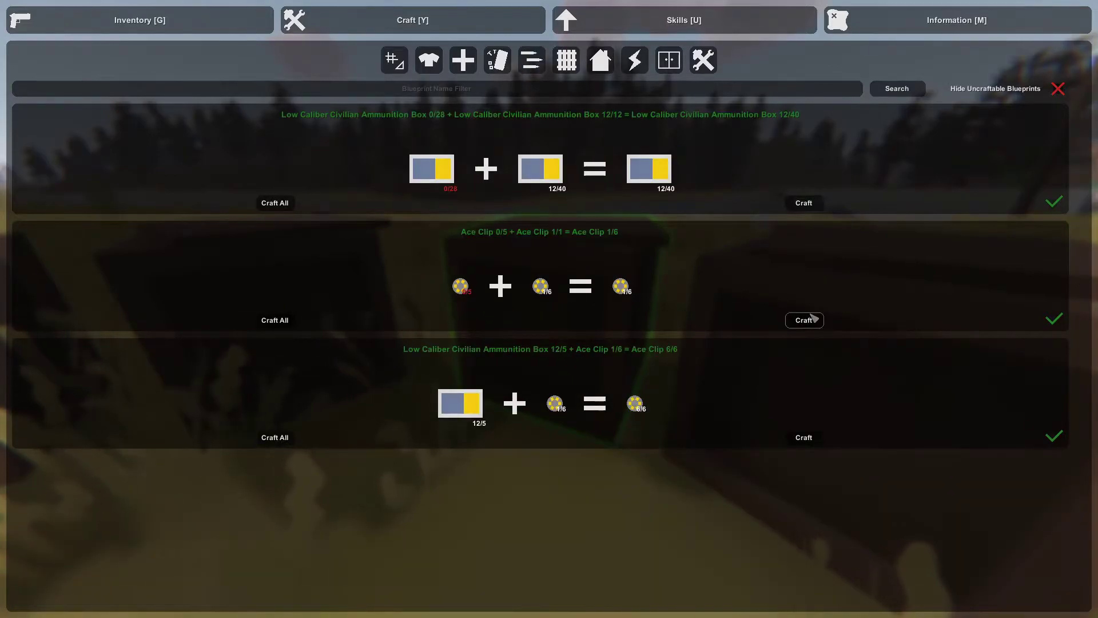
pyautogui.click(804, 436)
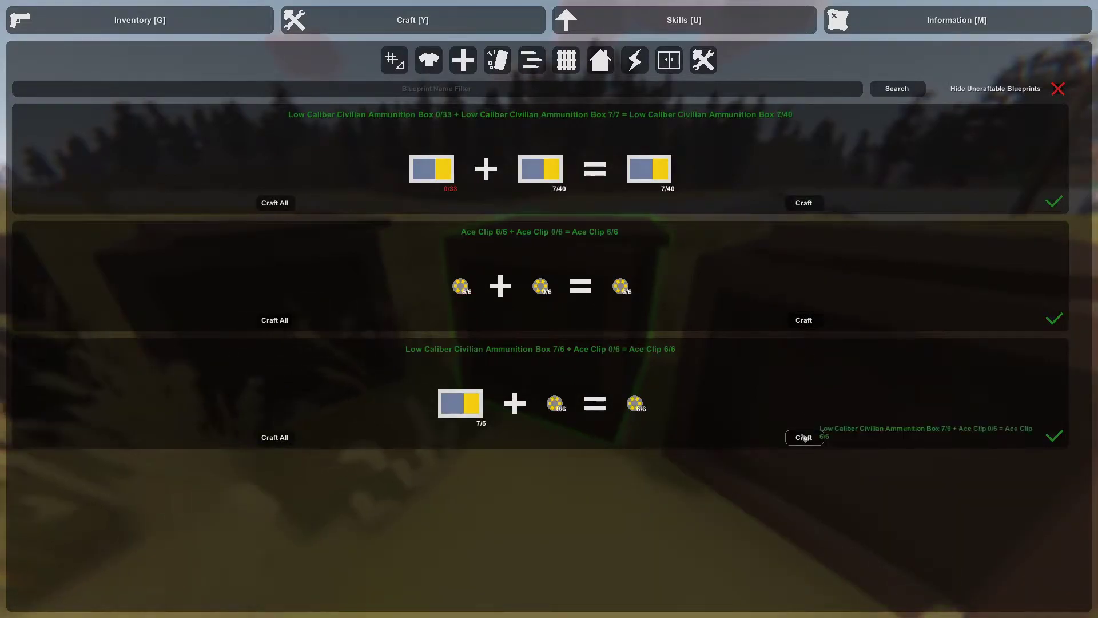
pyautogui.click(804, 437)
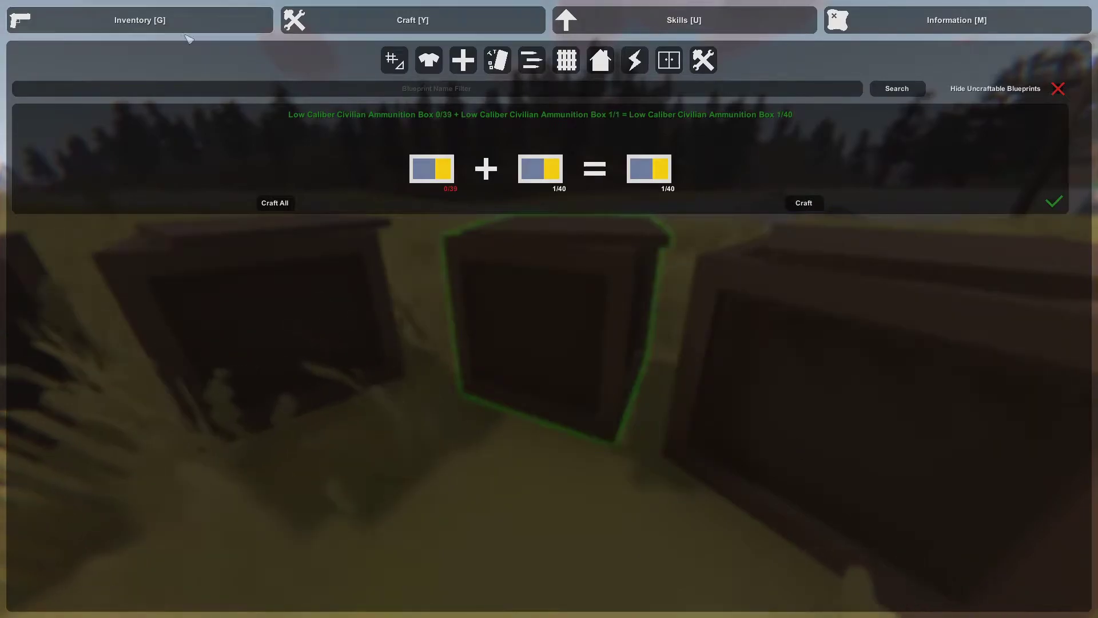
# Assign the pistol to slot 2, equip it and reload it with the Ace Clip
pyautogui.press('g')
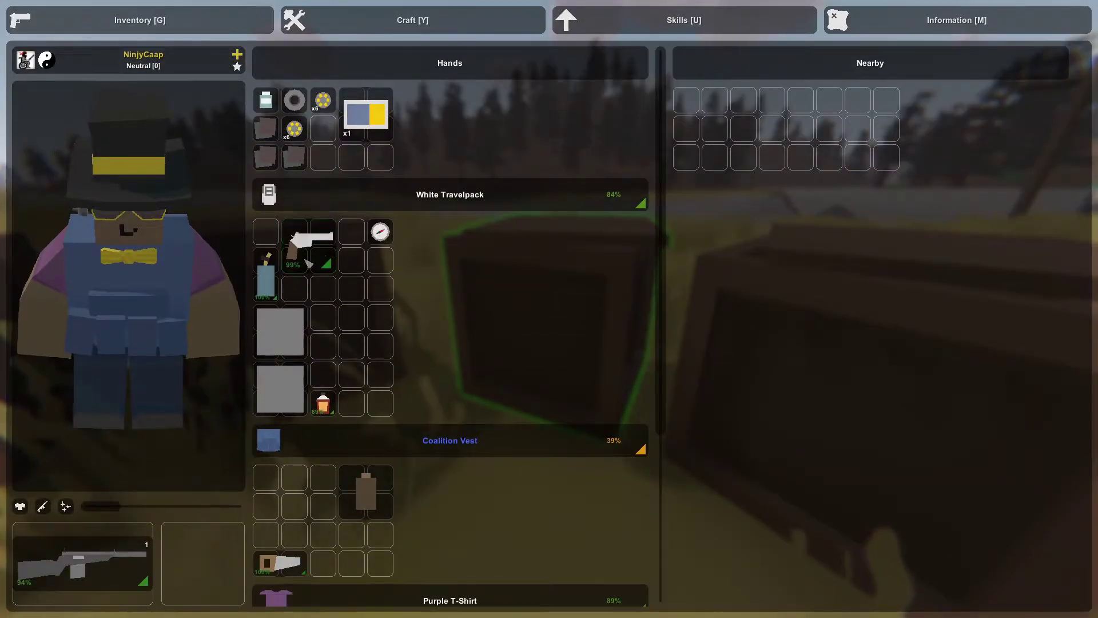
pyautogui.press('2')
pyautogui.press('g')
pyautogui.press('r')
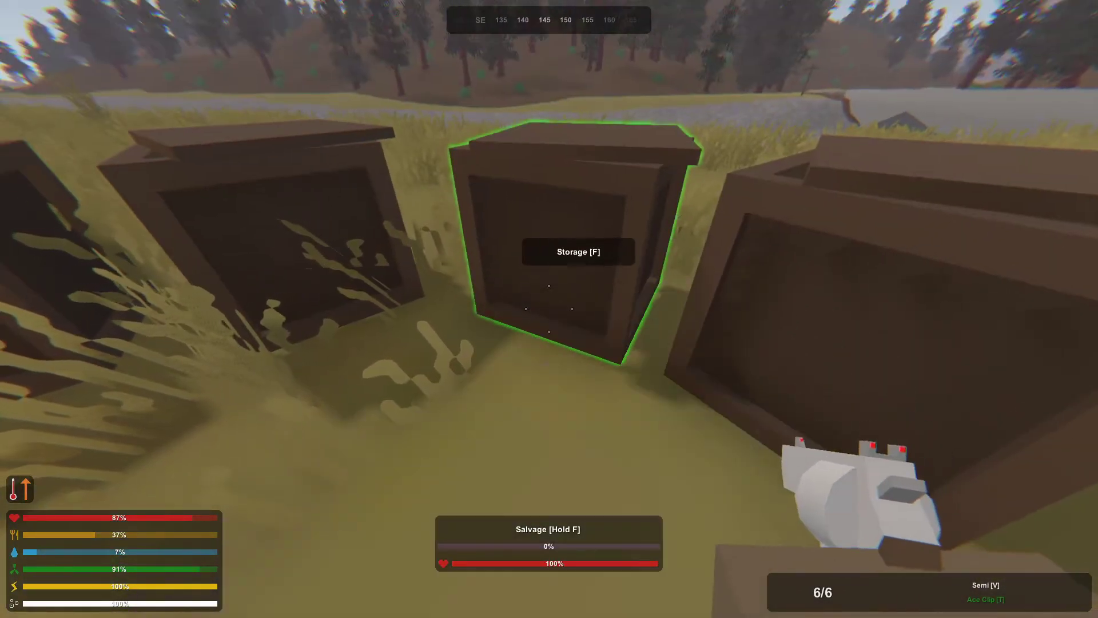
# Store the old 84% rifle in the crate's storage
pyautogui.press('g')
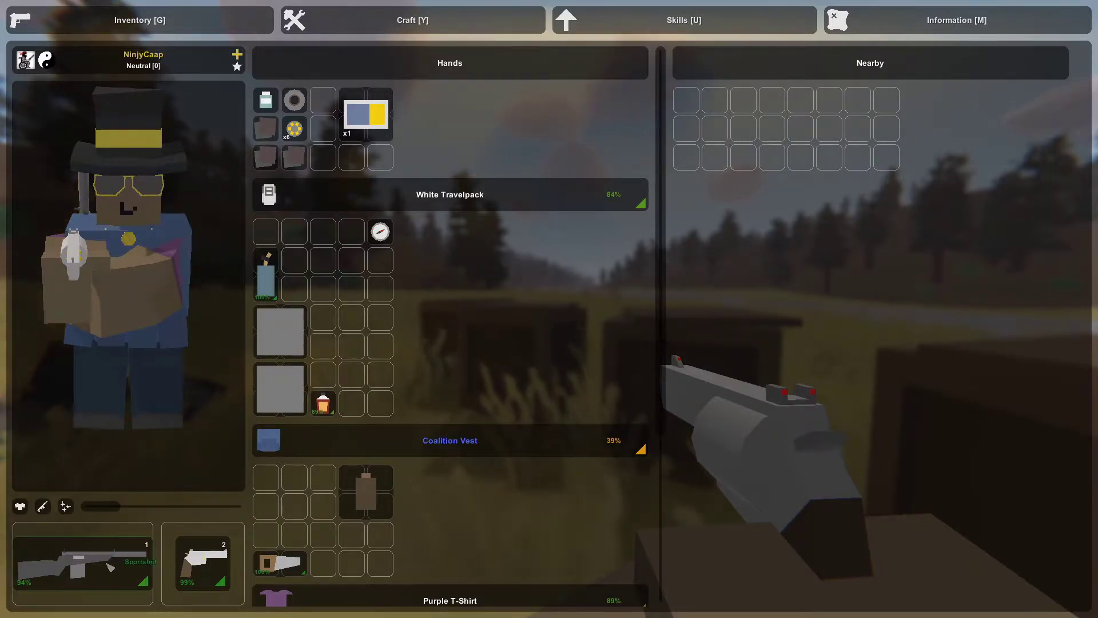
pyautogui.press('g')
pyautogui.press('f')
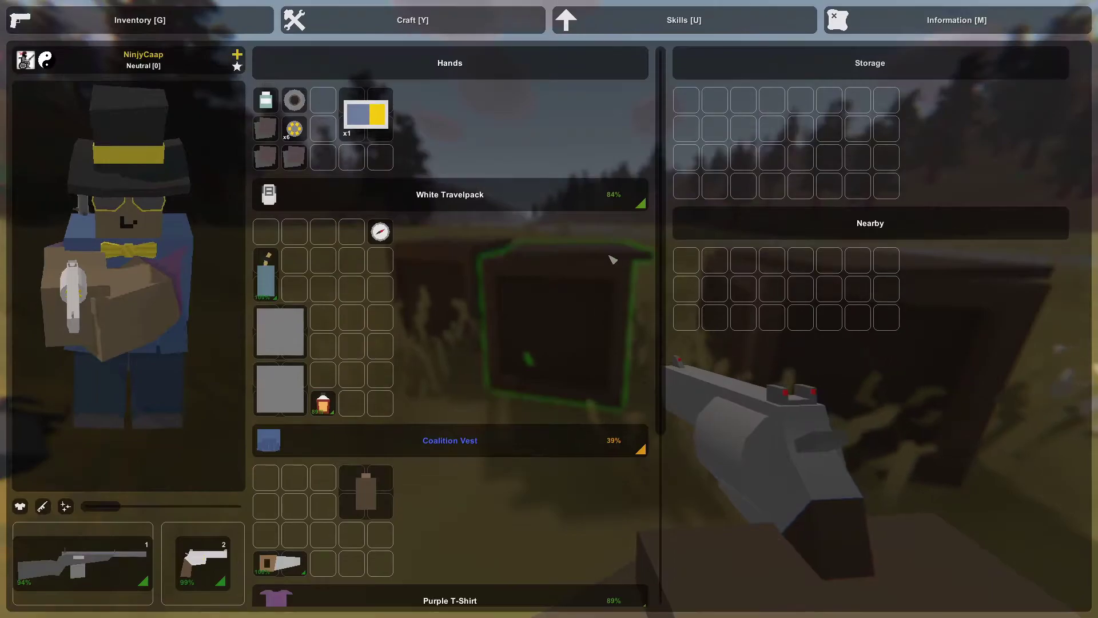
pyautogui.keyDown('ctrl'); pyautogui.click(83, 562); pyautogui.keyUp('ctrl')
pyautogui.moveTo(744, 275); pyautogui.dragTo(743, 114)
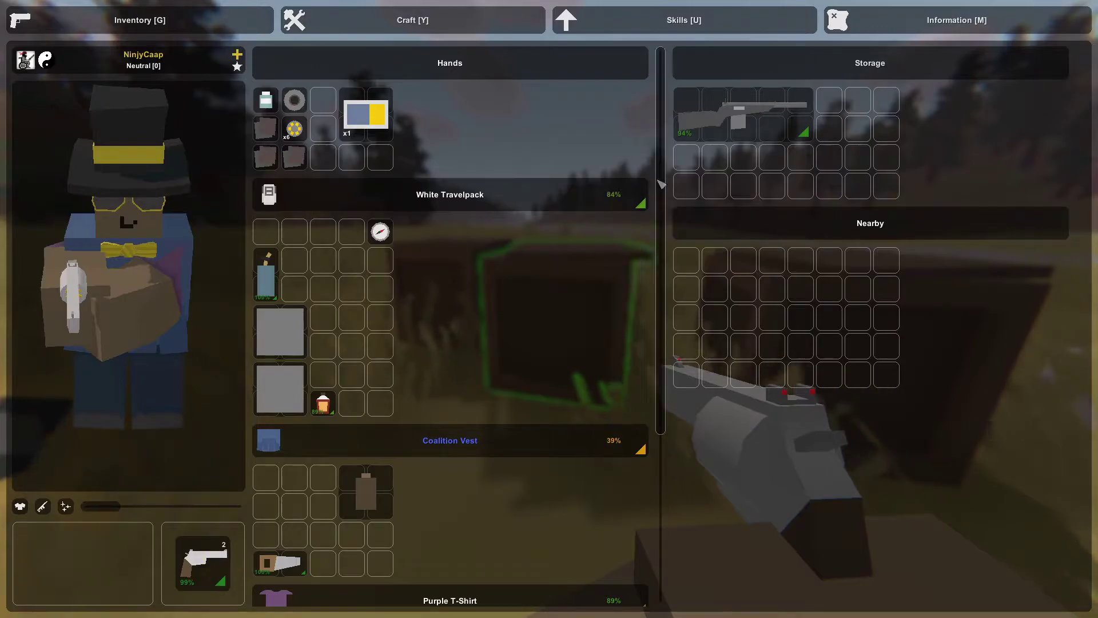
pyautogui.press('g')
# Move the 89% rifle from the neighbouring crate into the White Travelpack
pyautogui.press('w')
pyautogui.press('f')
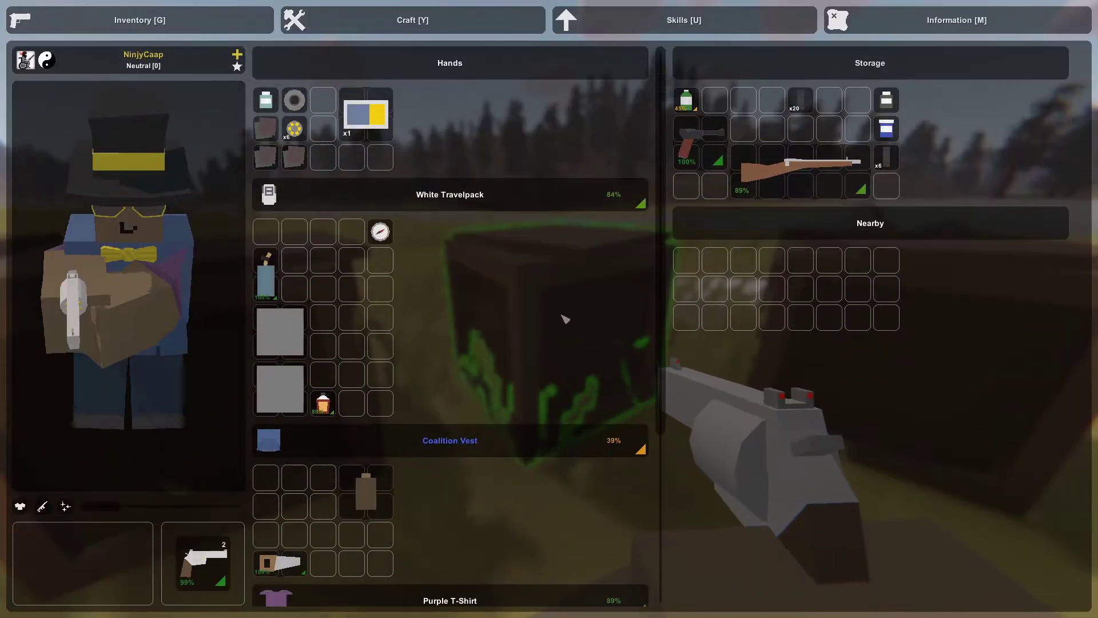
pyautogui.keyDown('ctrl'); pyautogui.click(805, 169); pyautogui.keyUp('ctrl')
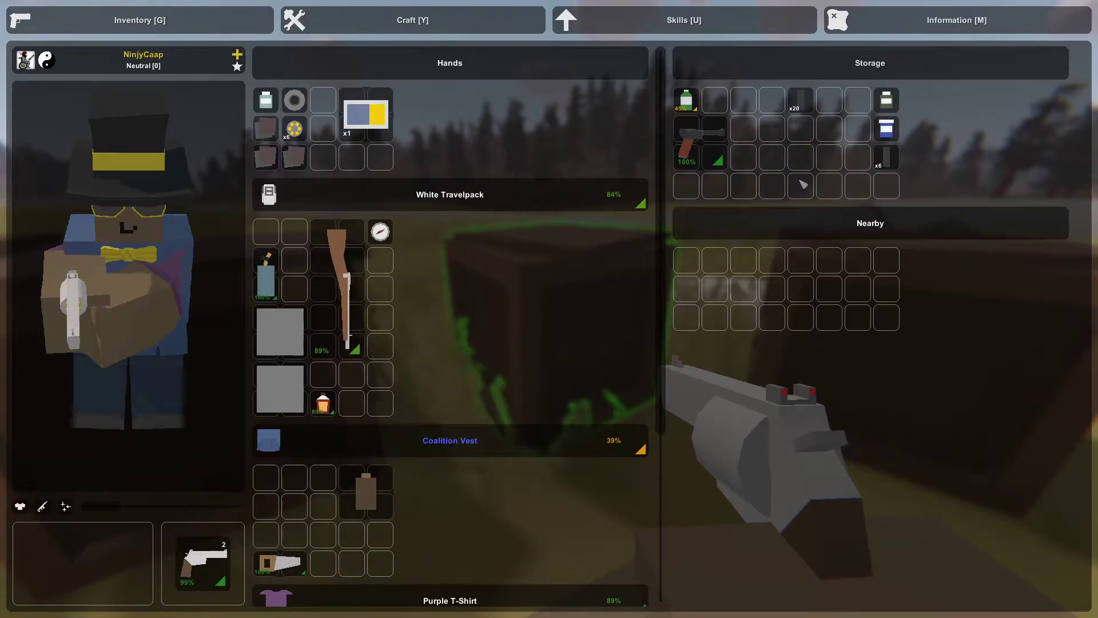
# Equip the 89% rifle and inspect its attachment slots
pyautogui.rightClick(339, 292)
pyautogui.press('g')
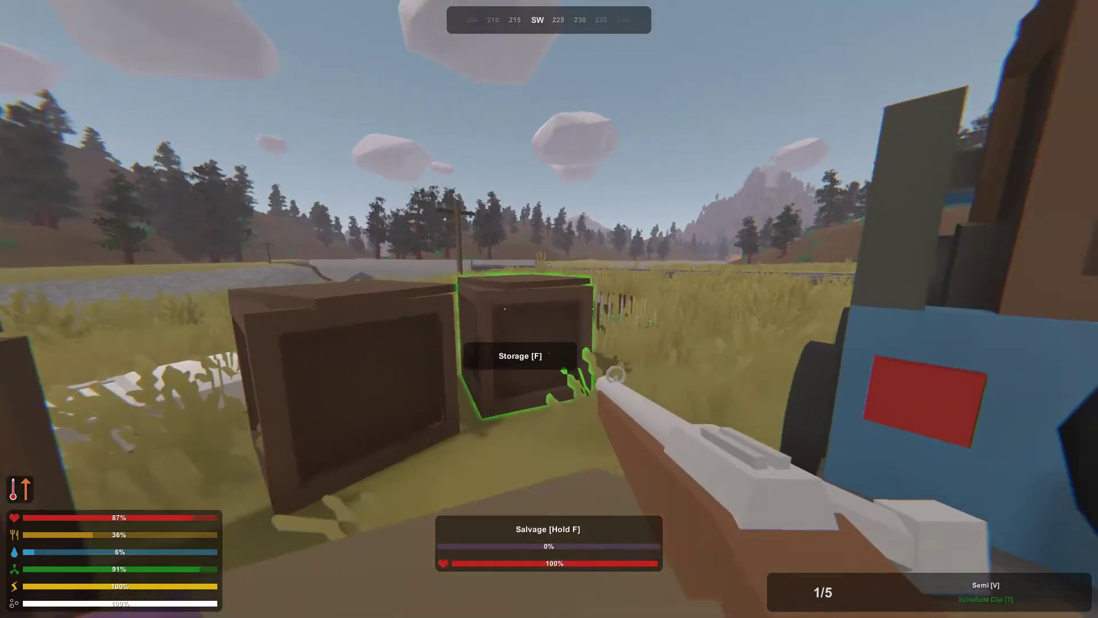
pyautogui.press('t')
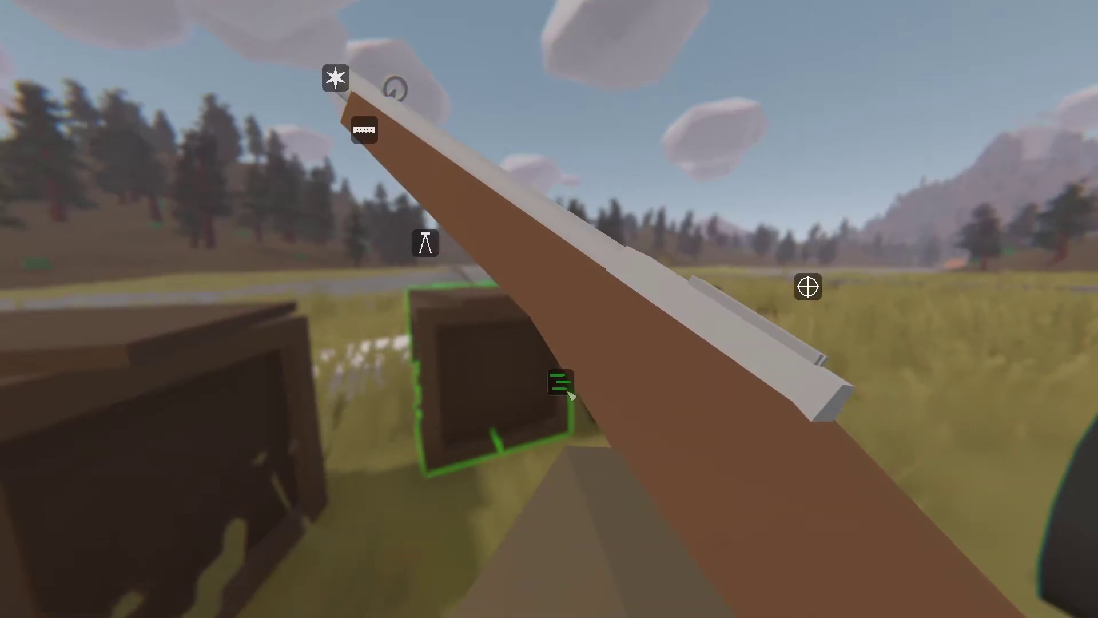
pyautogui.press('t')
# Open several nearby crates, ending on one full of supplies
pyautogui.press('g')
pyautogui.press('g')
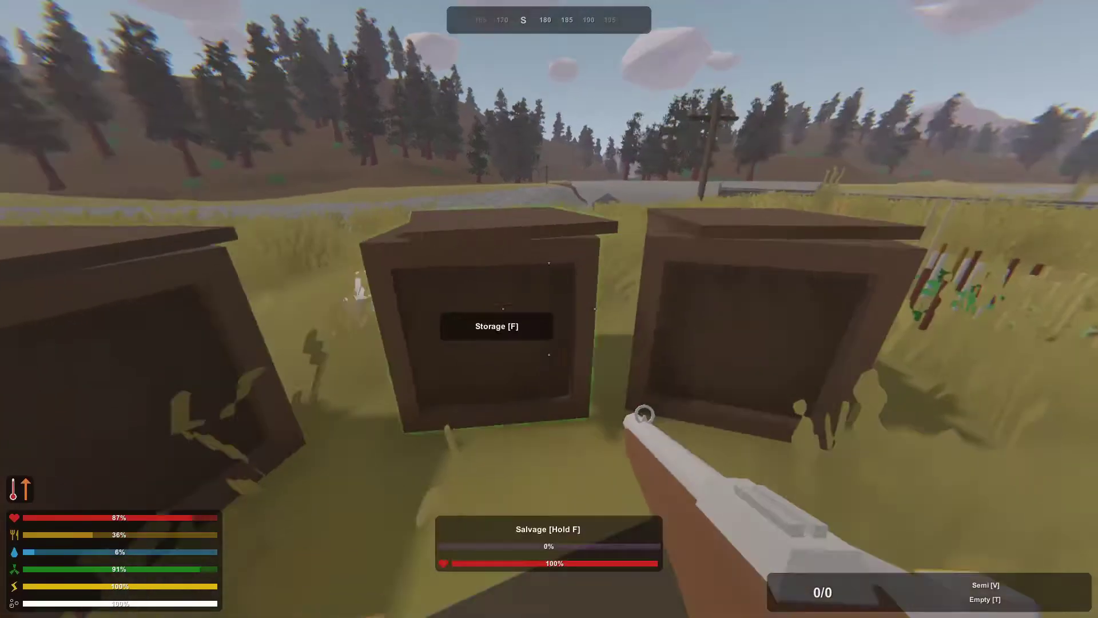
pyautogui.press('f')
pyautogui.press('g')
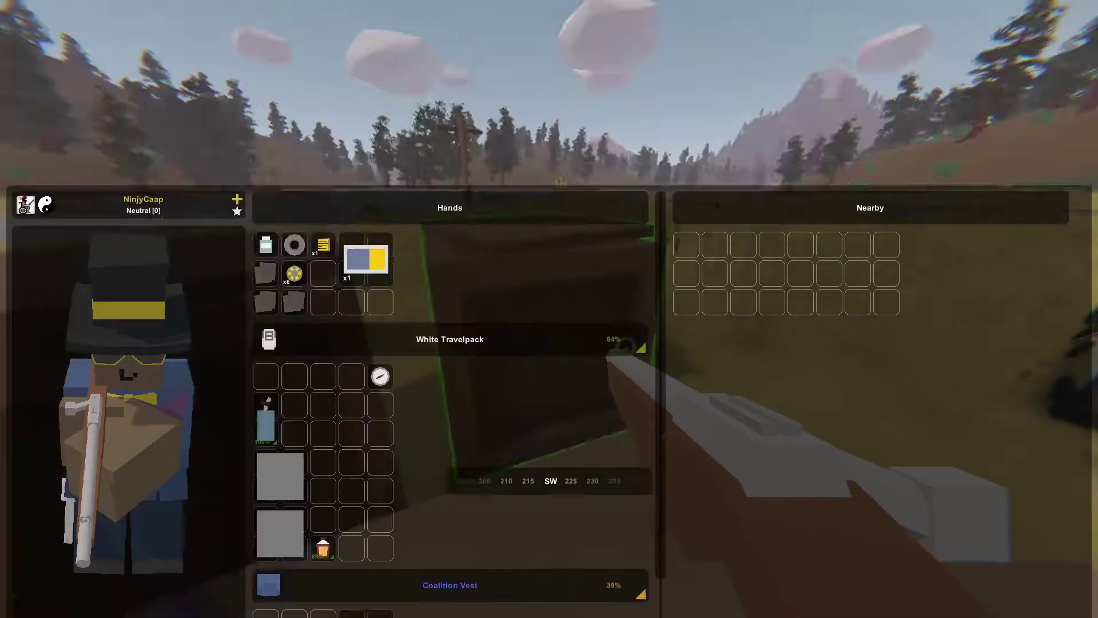
pyautogui.press('f')
pyautogui.press('g')
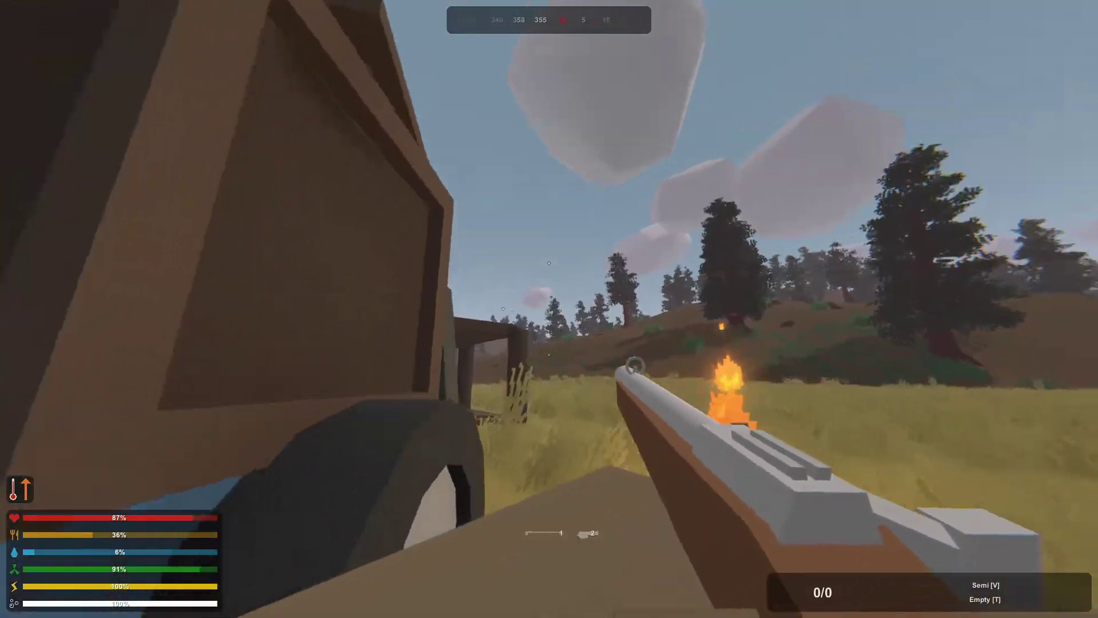
pyautogui.press('f')
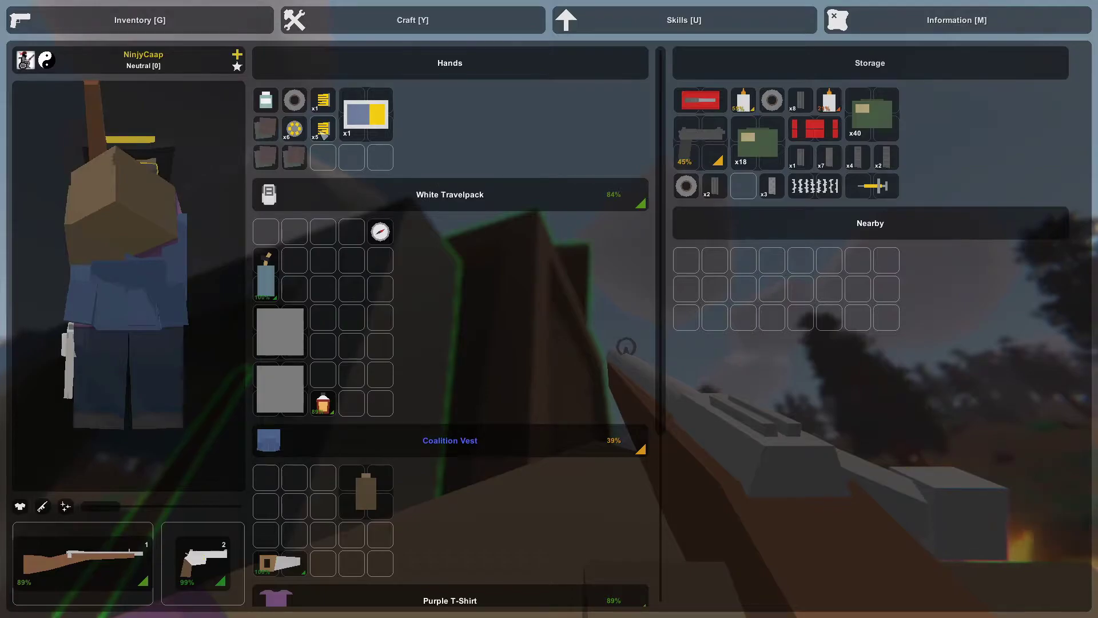
# Refill the Schofield Clips from the low-caliber ammunition box, then return to the inventory
pyautogui.press('y')
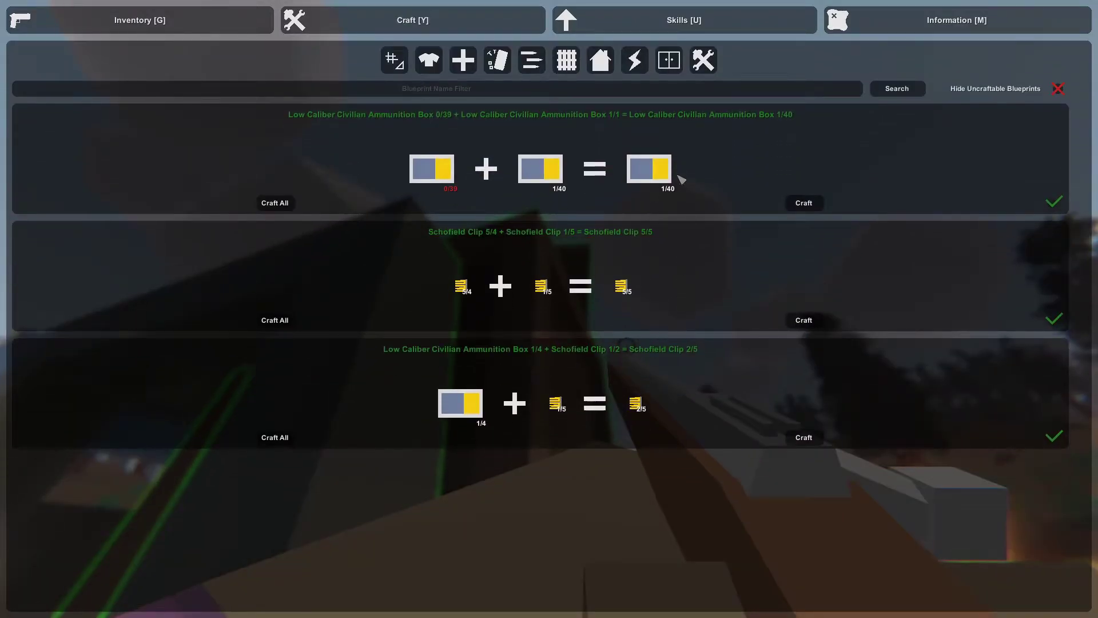
pyautogui.click(804, 438)
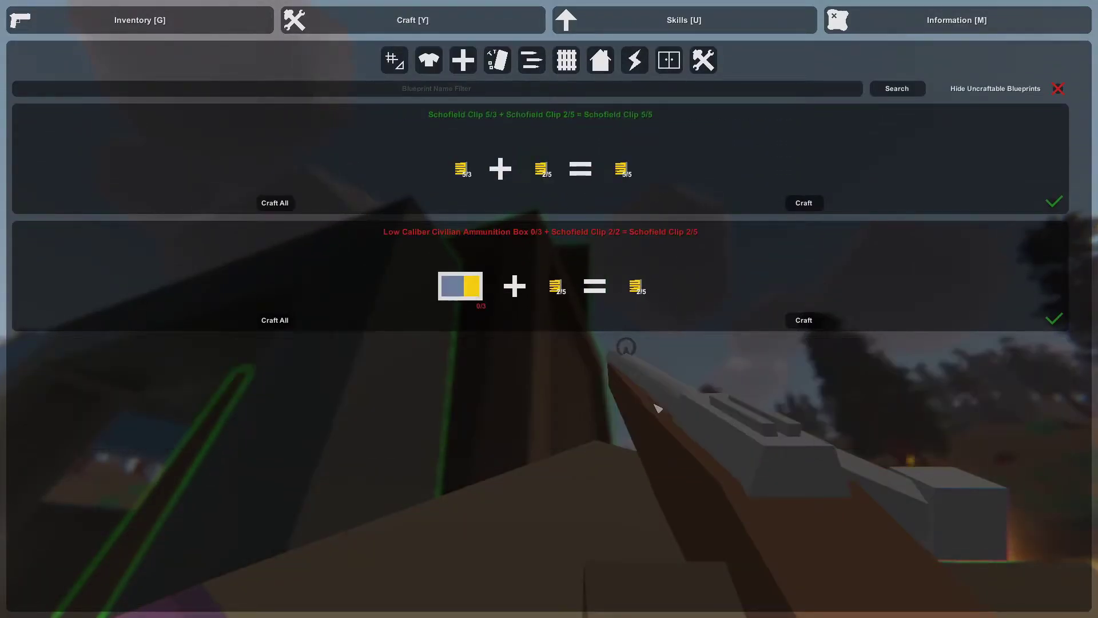
pyautogui.click(157, 12)
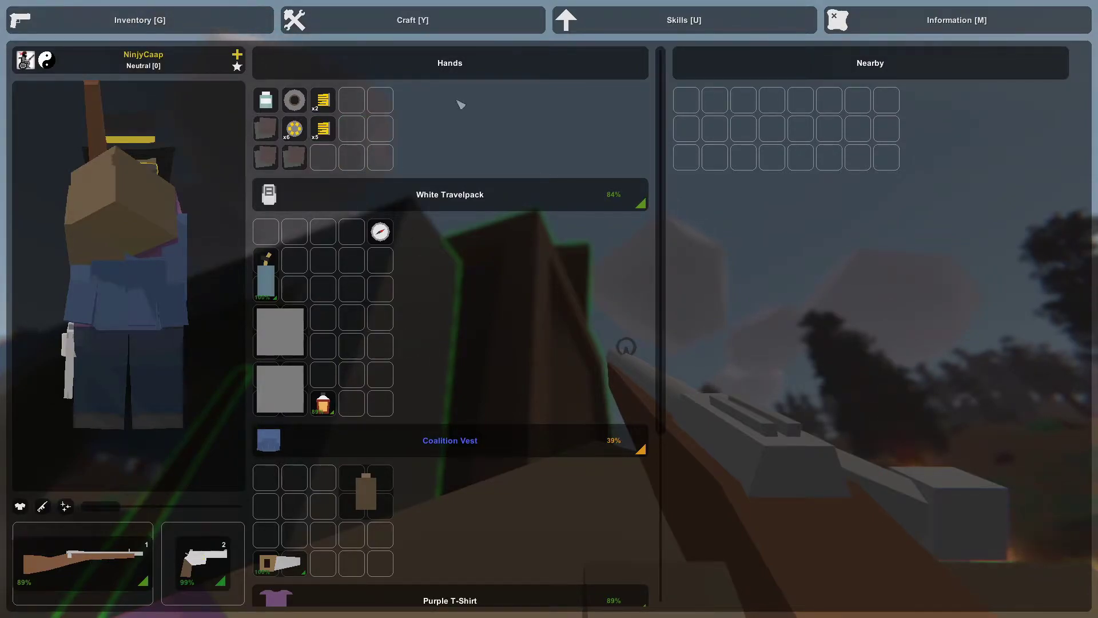
# Check the repair blueprints, moving between the crafting and inventory screens
pyautogui.click(446, 20)
pyautogui.click(703, 59)
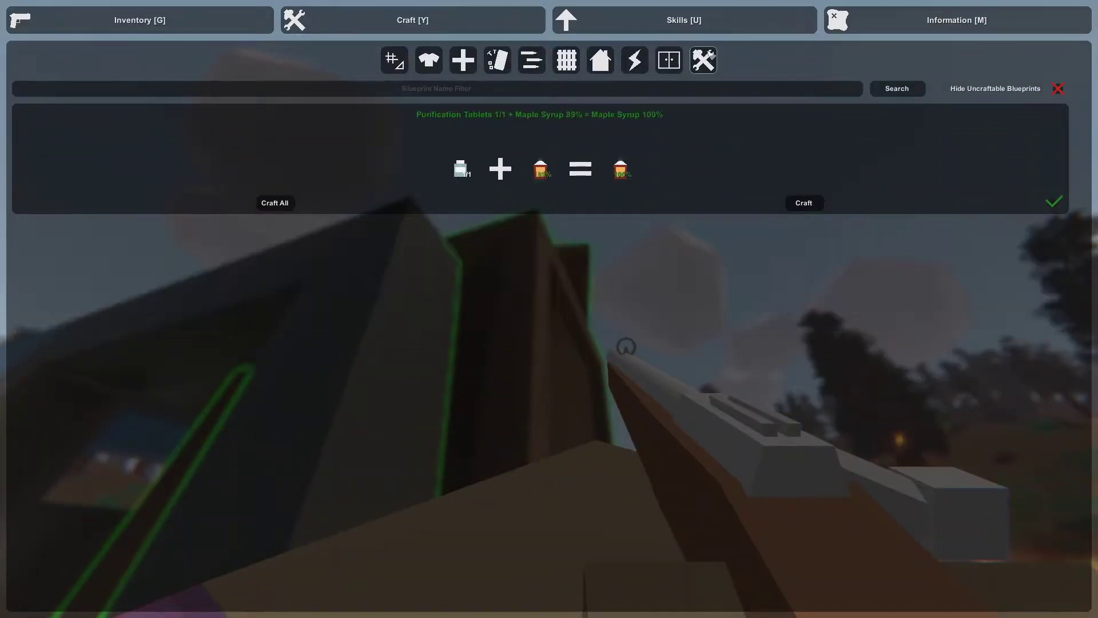
pyautogui.press('Escape')
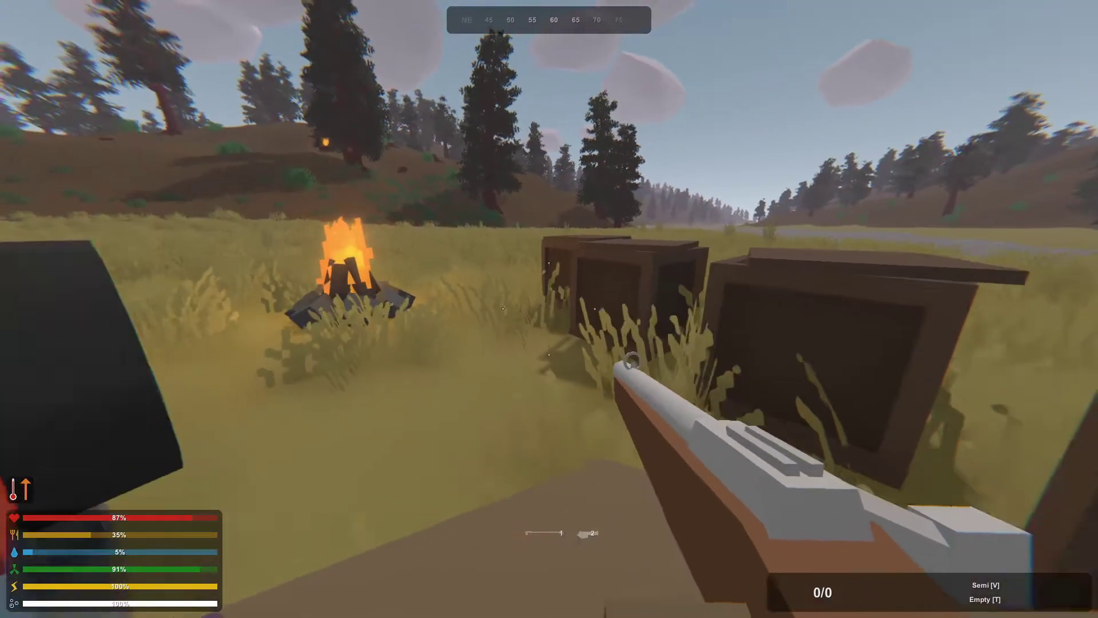
pyautogui.press('g')
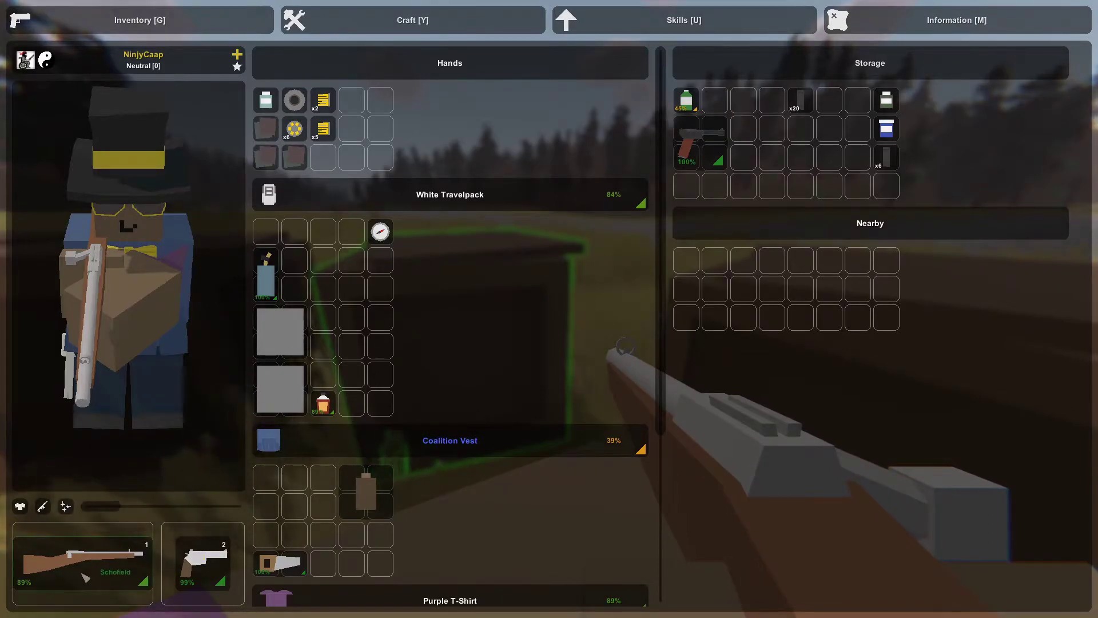
pyautogui.press('y')
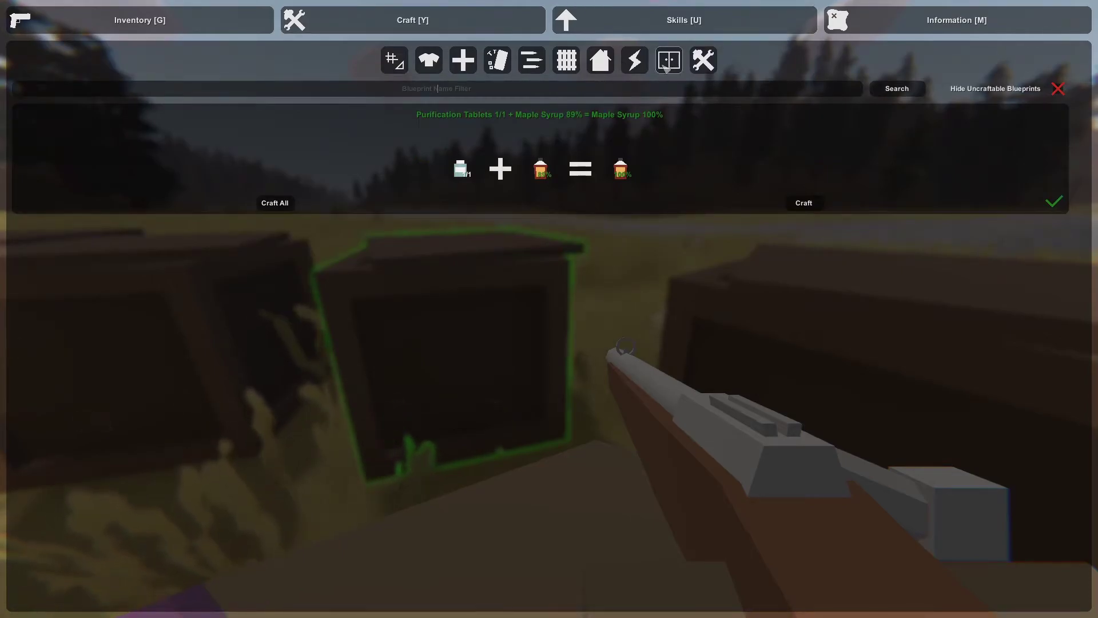
pyautogui.press('Escape')
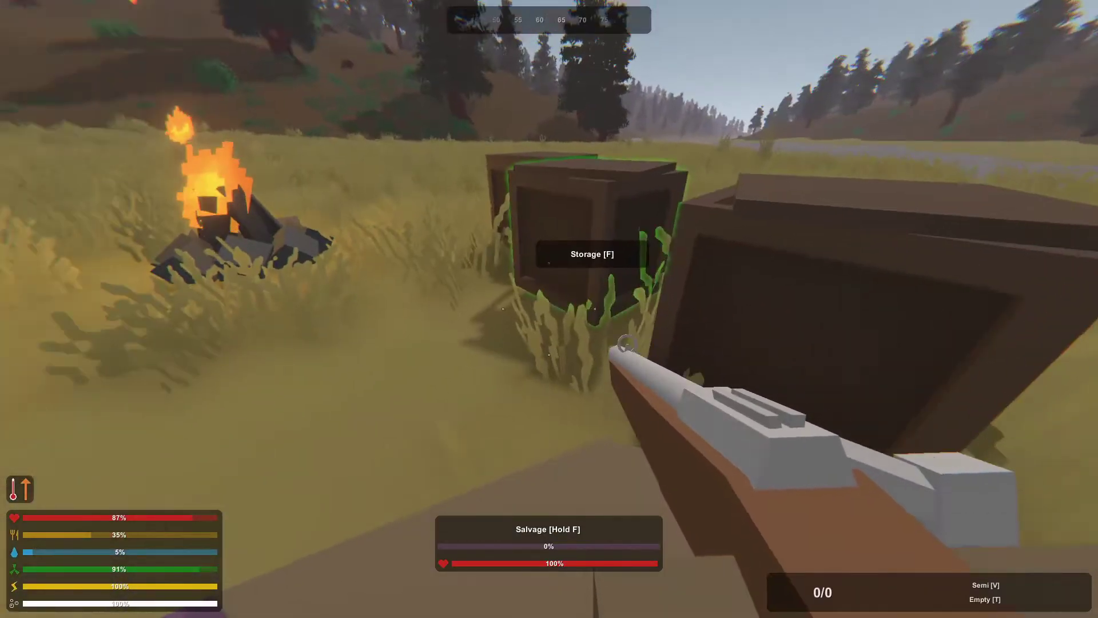
pyautogui.press('y')
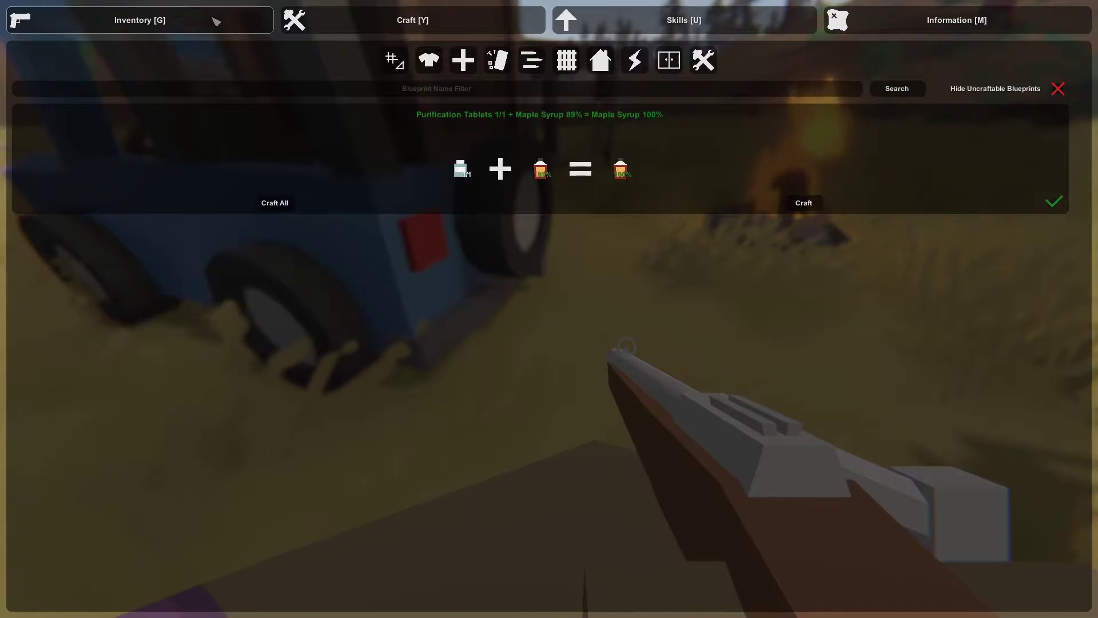
pyautogui.click(216, 21)
# Stow the rifle upright in the White Travelpack
pyautogui.moveTo(82, 562)
pyautogui.mouseDown()
pyautogui.moveTo(382, 313)
pyautogui.moveTo(352, 284)
pyautogui.mouseUp()
pyautogui.press('r')
pyautogui.press('g')
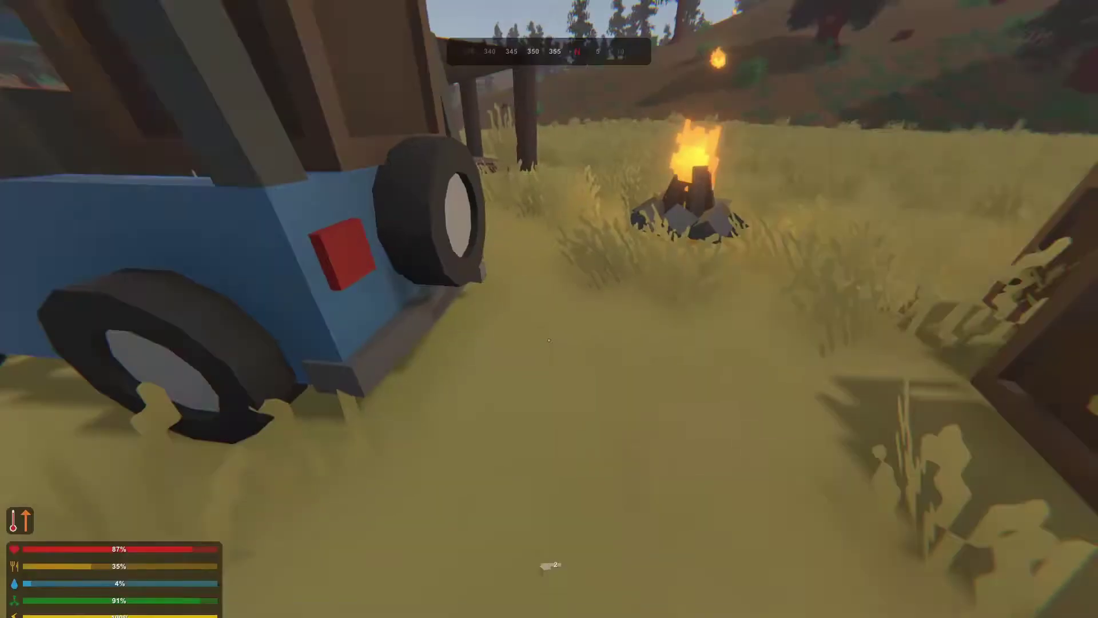
# Open the crate holding the sticks and the 18% camp axe
pyautogui.press('f')
pyautogui.press('Escape')
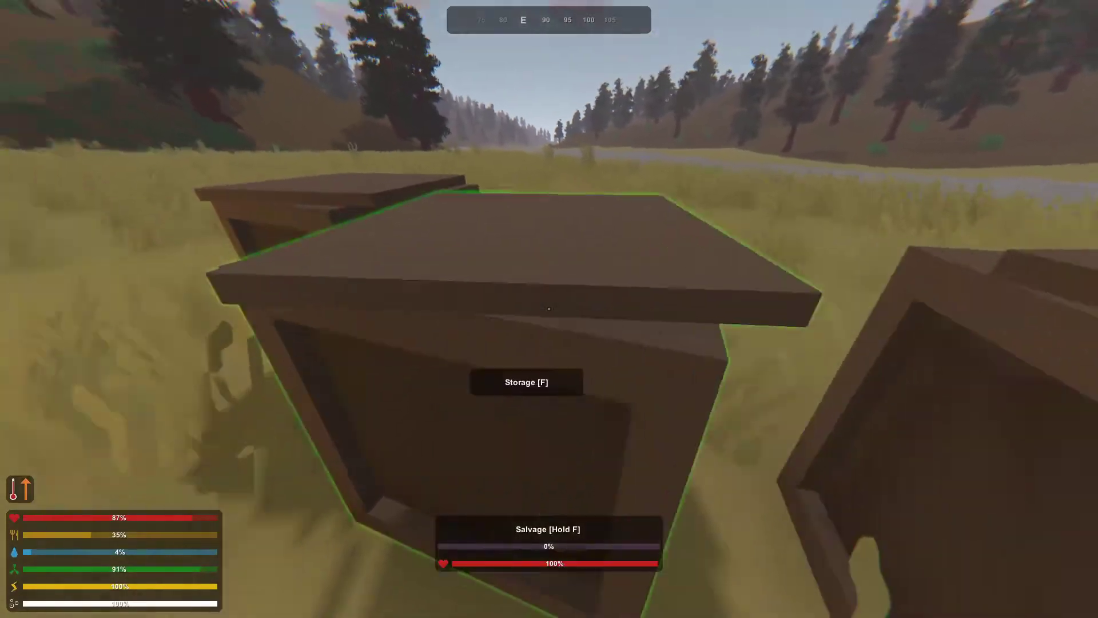
pyautogui.press('f')
pyautogui.press('Escape')
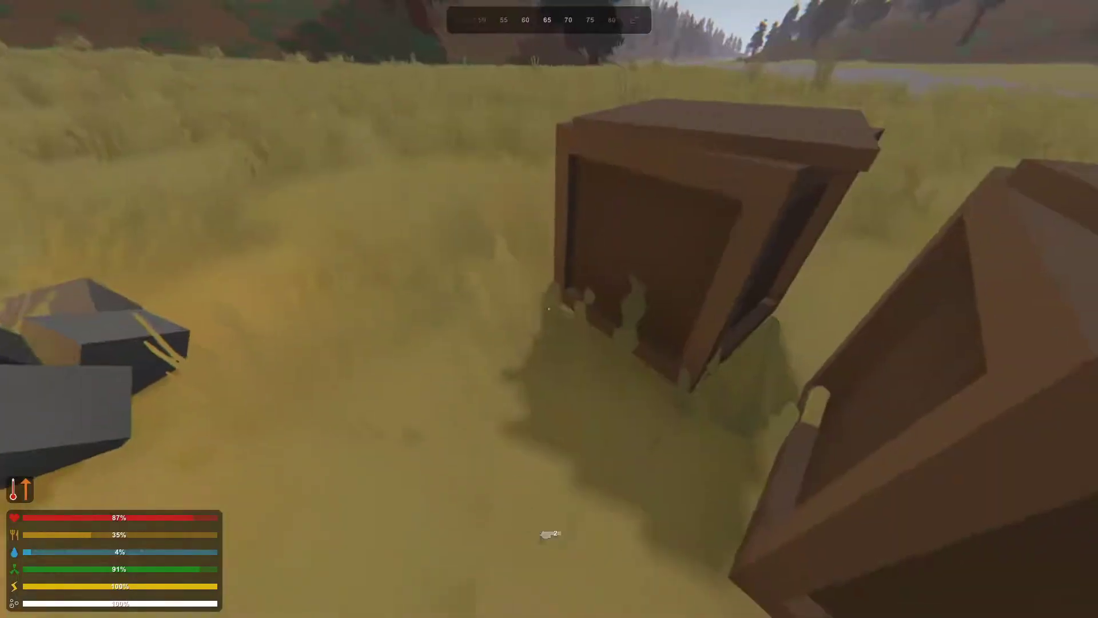
pyautogui.press('f')
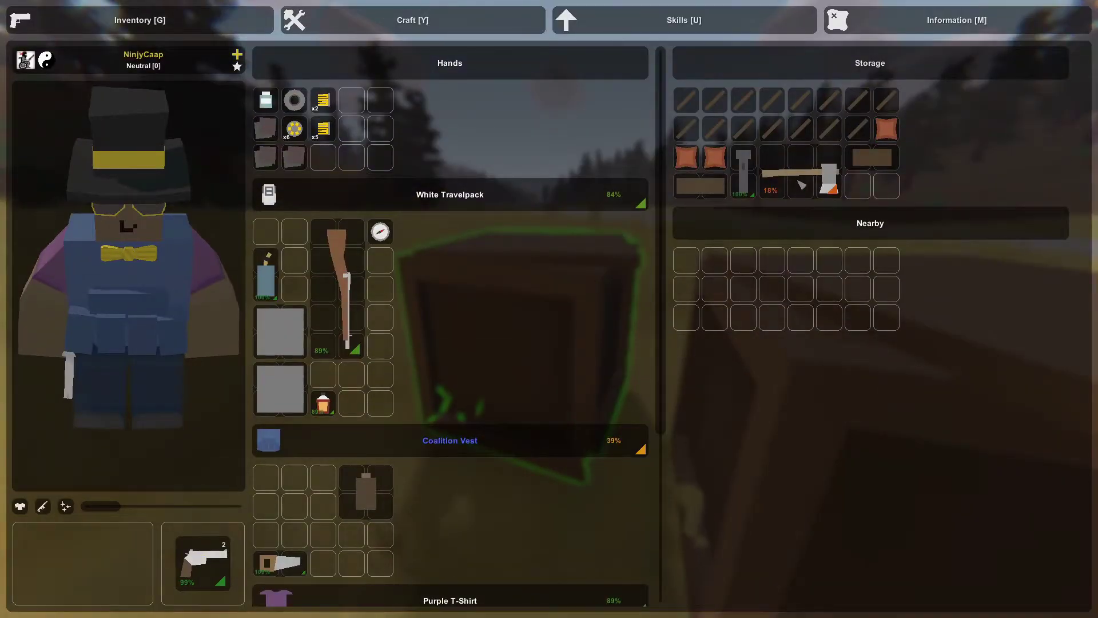
# Move the 18% camp axe into the Coalition Vest and repair it to 100%
pyautogui.moveTo(798, 184); pyautogui.dragTo(292, 502)
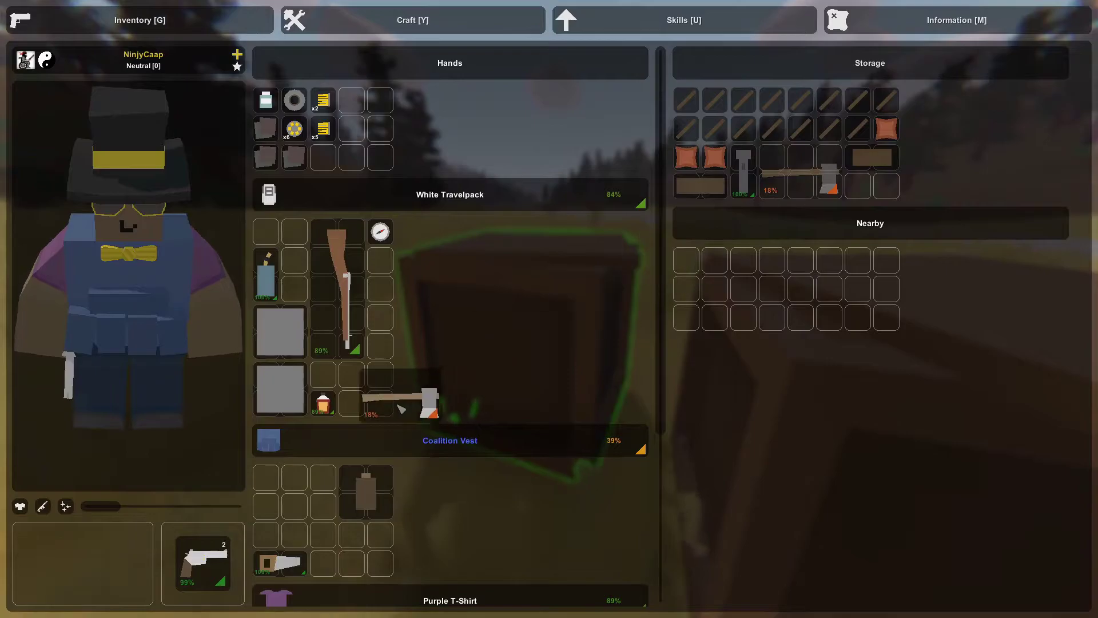
pyautogui.click(412, 21)
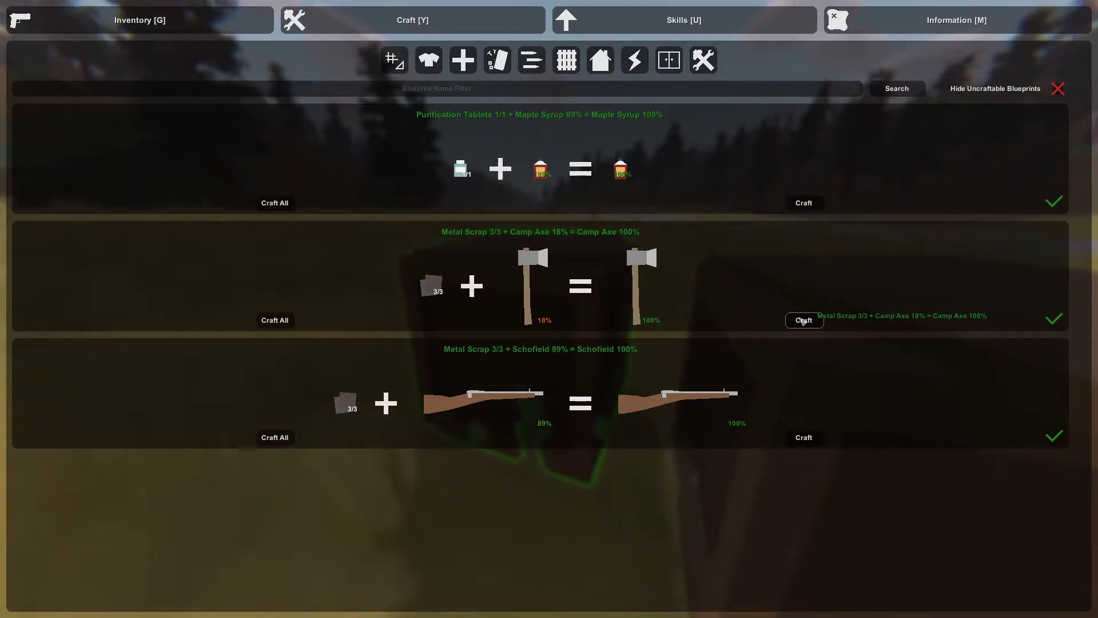
pyautogui.click(804, 320)
pyautogui.press('Escape')
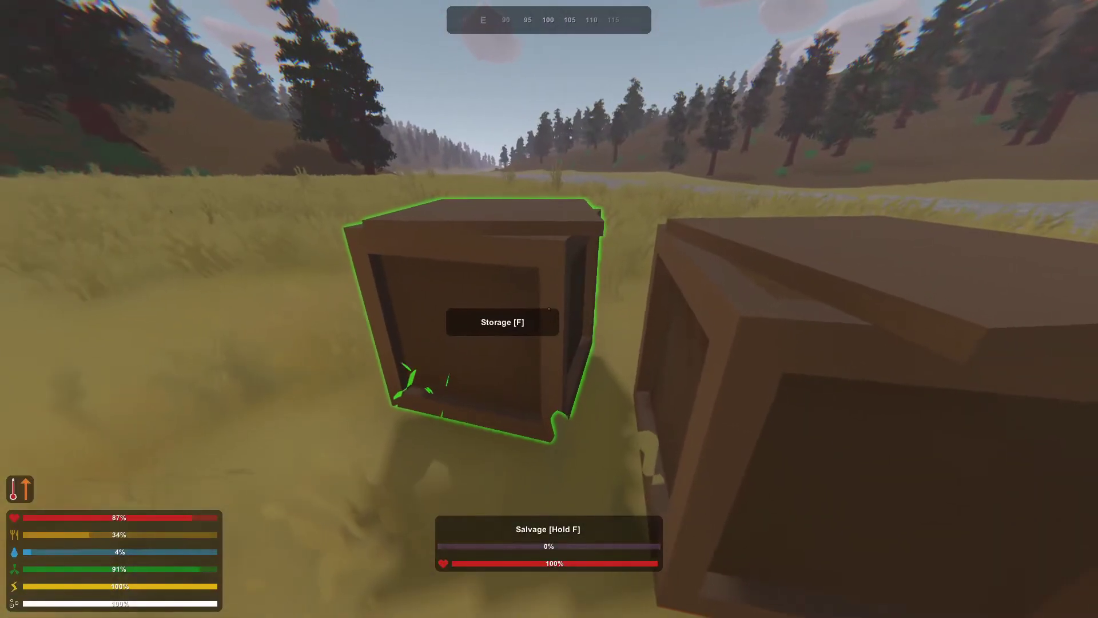
# Return the repaired camp axe to the crate and re-equip the 89% rifle as primary
pyautogui.press('f')
pyautogui.moveTo(297, 494); pyautogui.dragTo(804, 218)
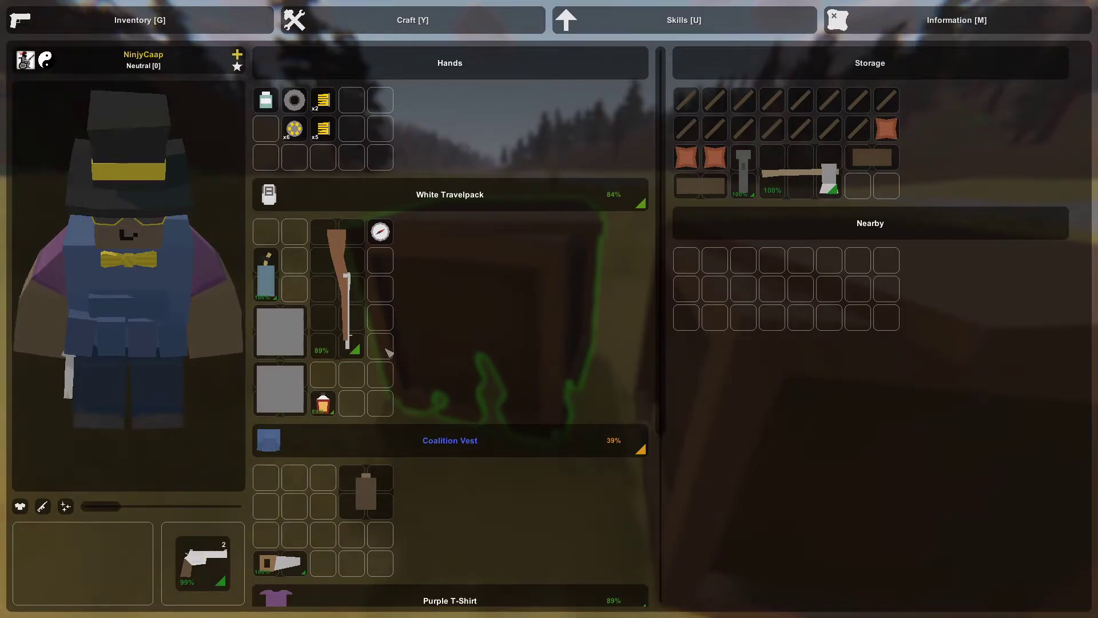
pyautogui.moveTo(344, 283); pyautogui.dragTo(83, 558)
pyautogui.press('g')
pyautogui.press('g')
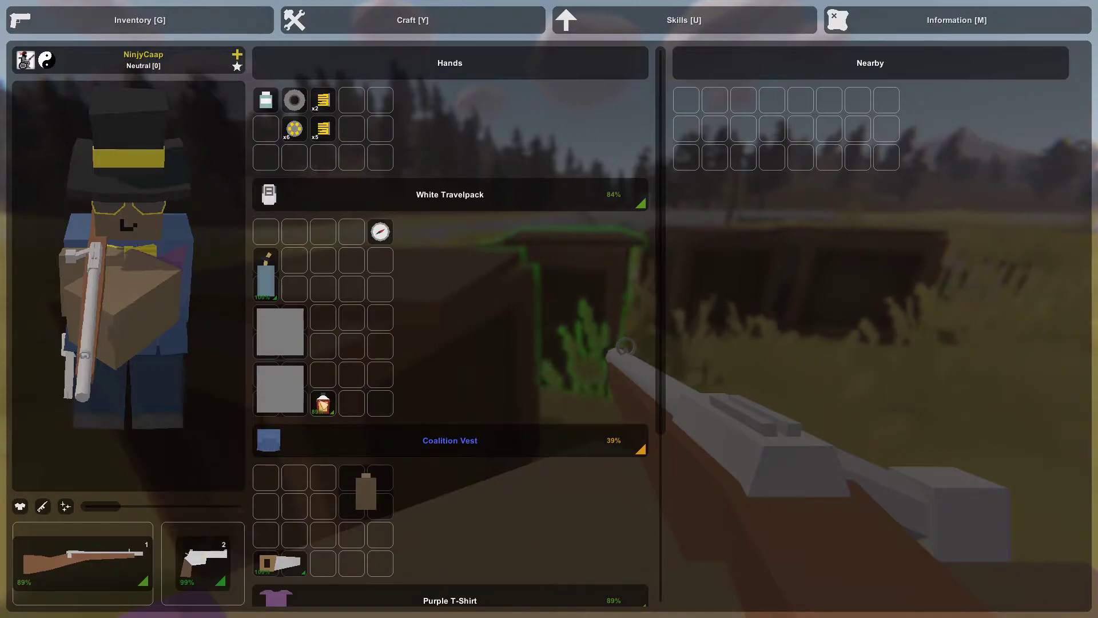
# Move the brown canteen from the Coalition Vest into an empty Hands slot
pyautogui.click(323, 403)
pyautogui.press('g')
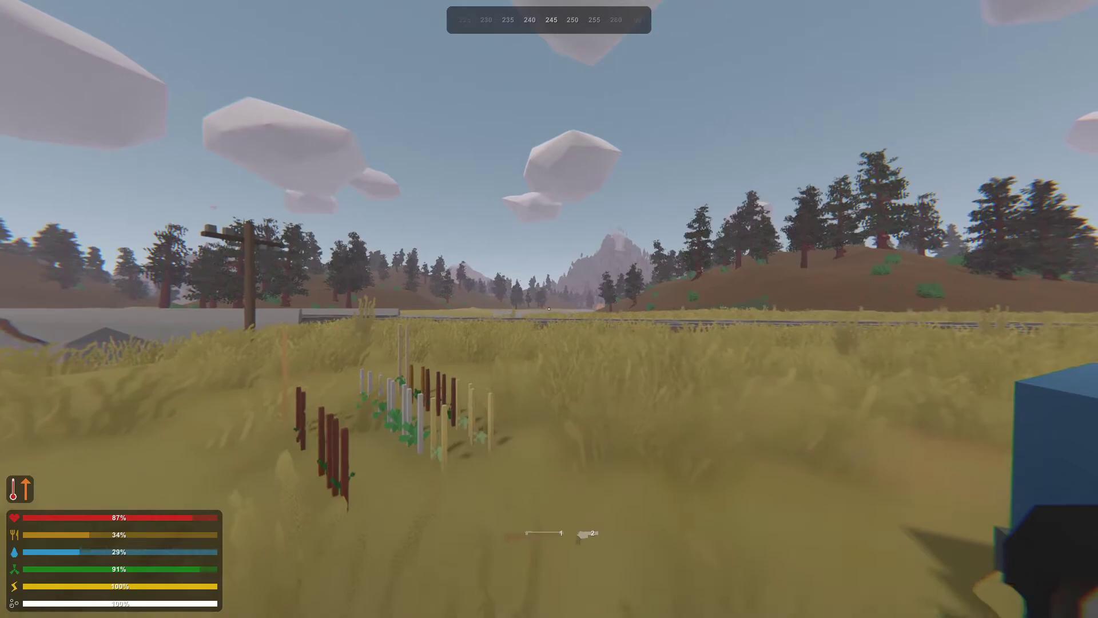
pyautogui.press('g')
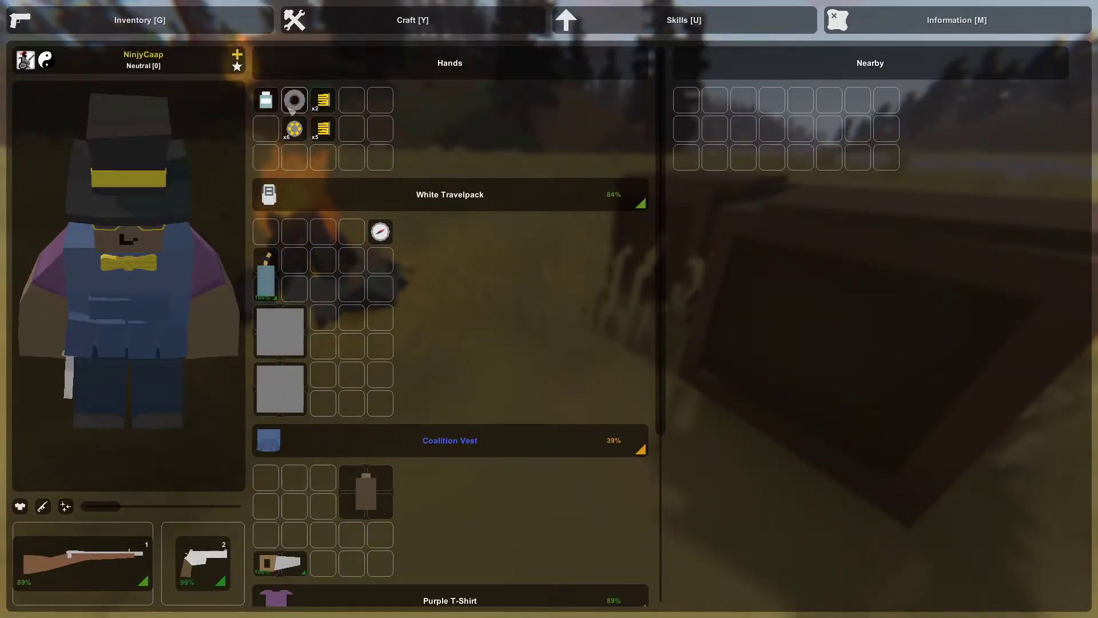
pyautogui.moveTo(366, 492)
pyautogui.mouseDown()
pyautogui.moveTo(365, 145)
pyautogui.moveTo(272, 391)
pyautogui.mouseUp()
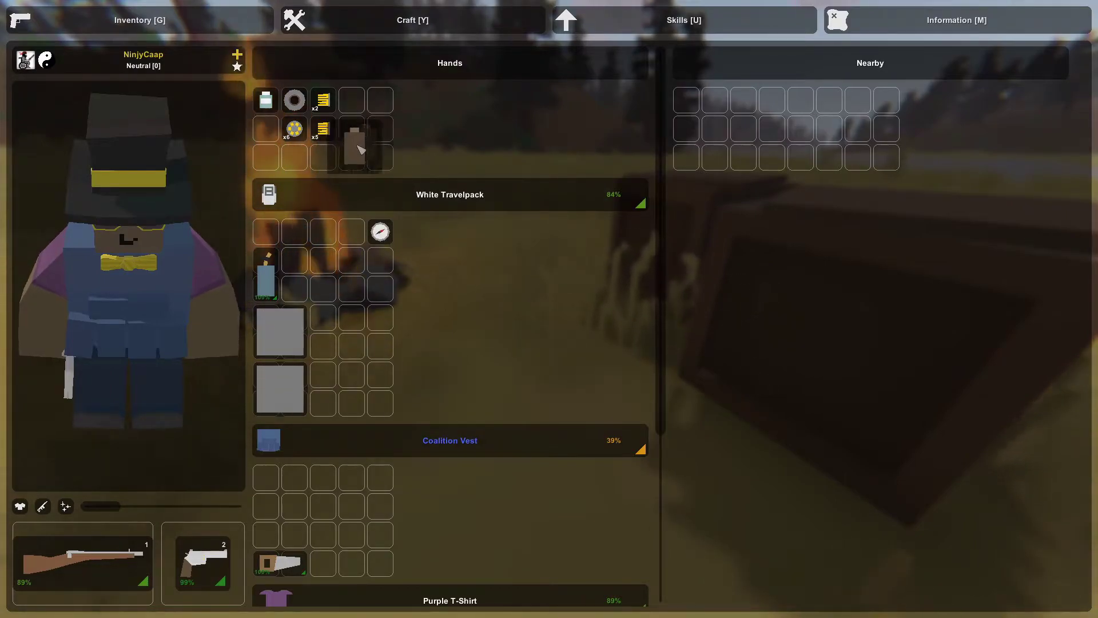
pyautogui.moveTo(361, 150)
pyautogui.mouseDown()
pyautogui.moveTo(370, 137)
pyautogui.moveTo(700, 113)
pyautogui.moveTo(370, 116)
pyautogui.mouseUp()
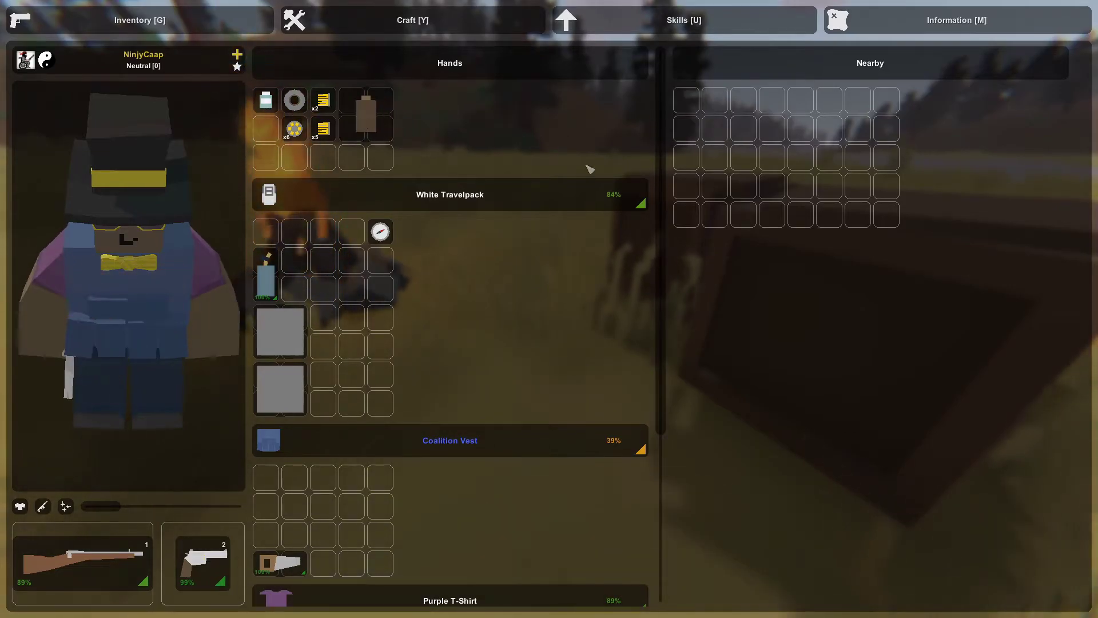
# Break two metal sheets into metal scrap using the Craft blueprints
pyautogui.press('y')
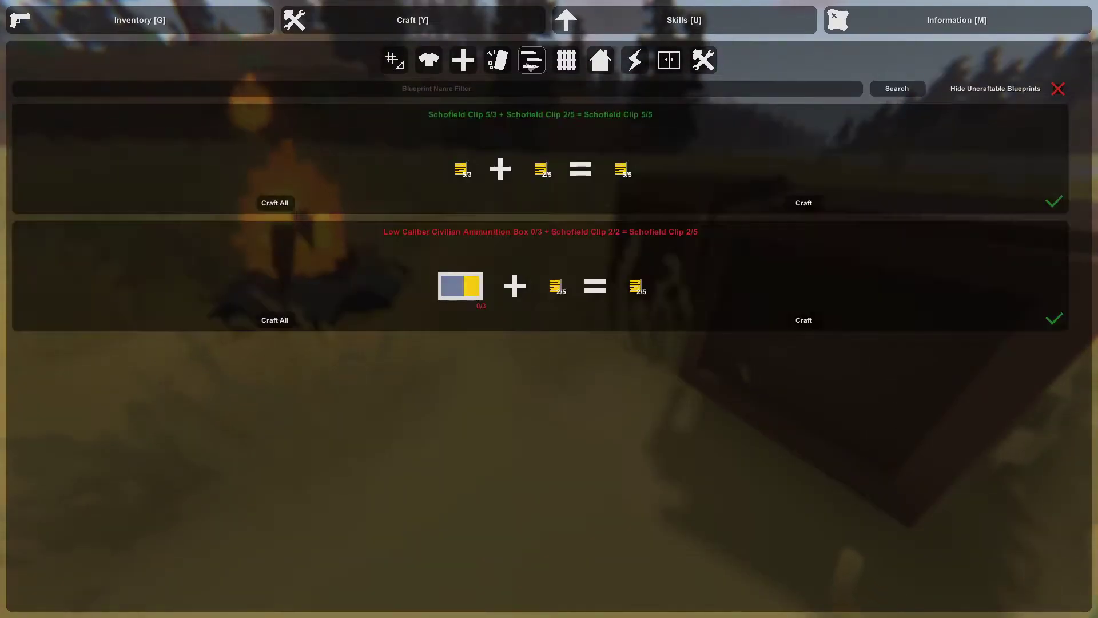
pyautogui.click(804, 203)
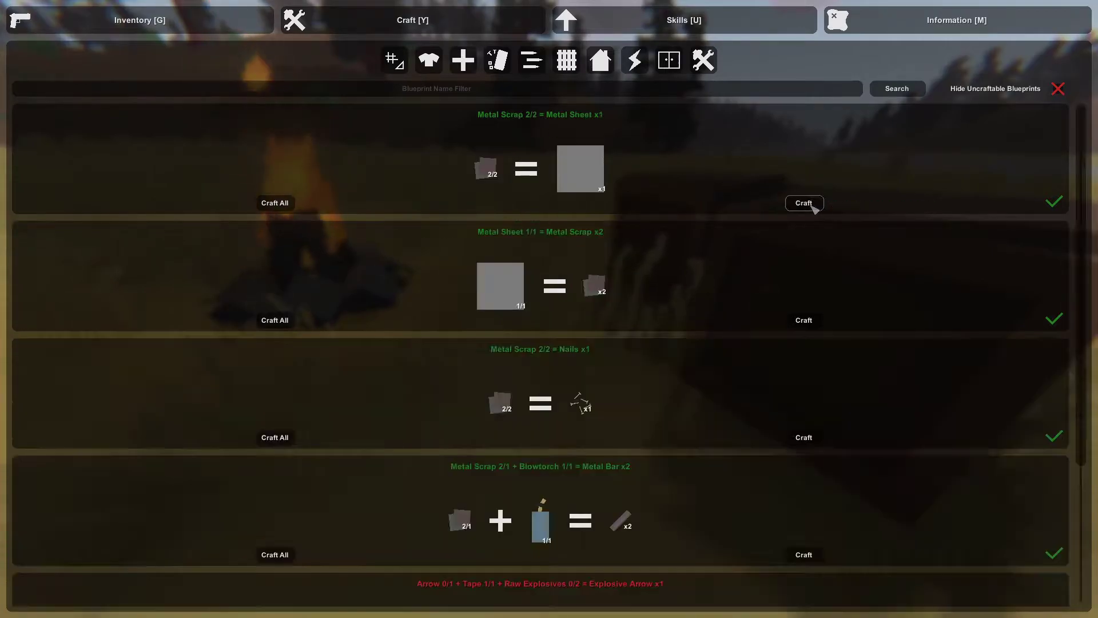
pyautogui.click(804, 203)
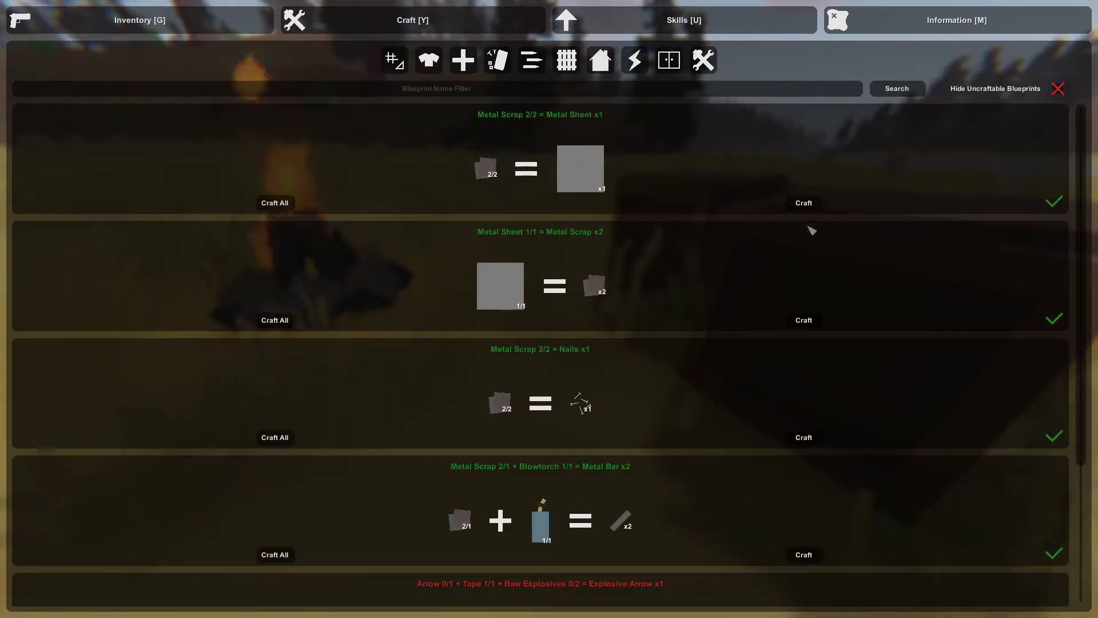
pyautogui.click(804, 321)
pyautogui.press('g')
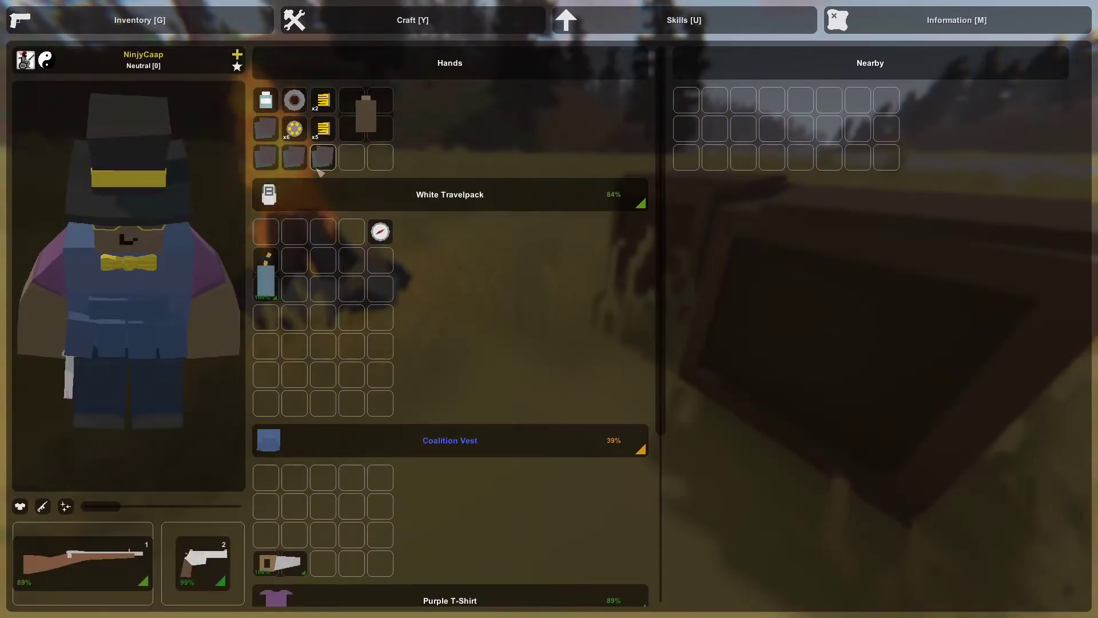
pyautogui.scroll(-3, 405, 432)
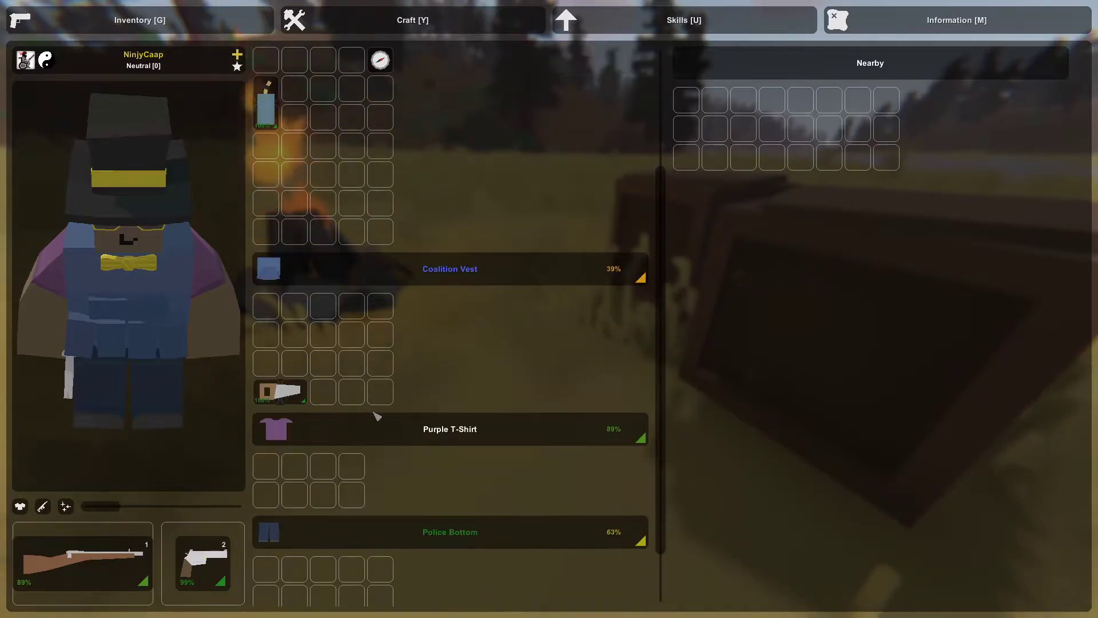
# Take off the 39% Coalition Vest, check its repair blueprint, and wear it again
pyautogui.rightClick(457, 276)
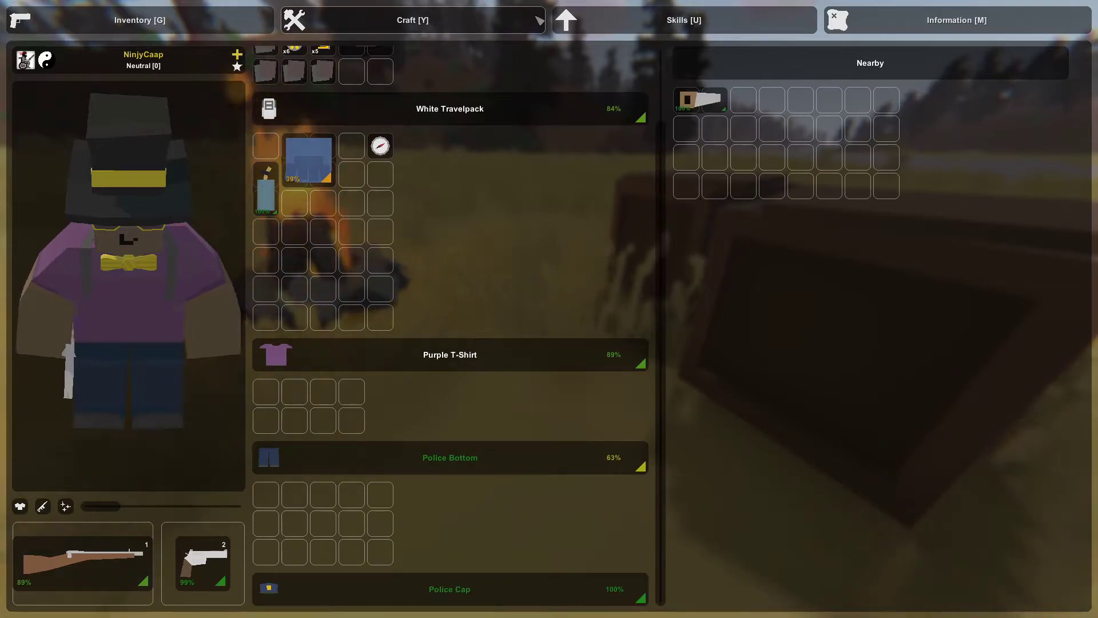
pyautogui.press('y')
pyautogui.click(702, 61)
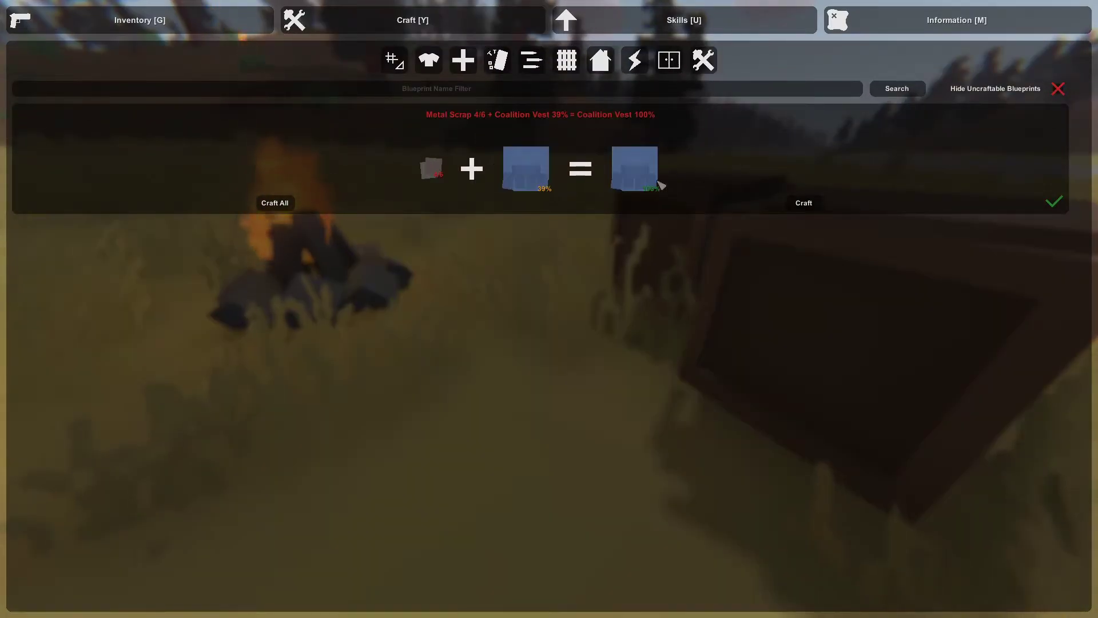
pyautogui.click(202, 7)
pyautogui.scroll(2, 387, 311)
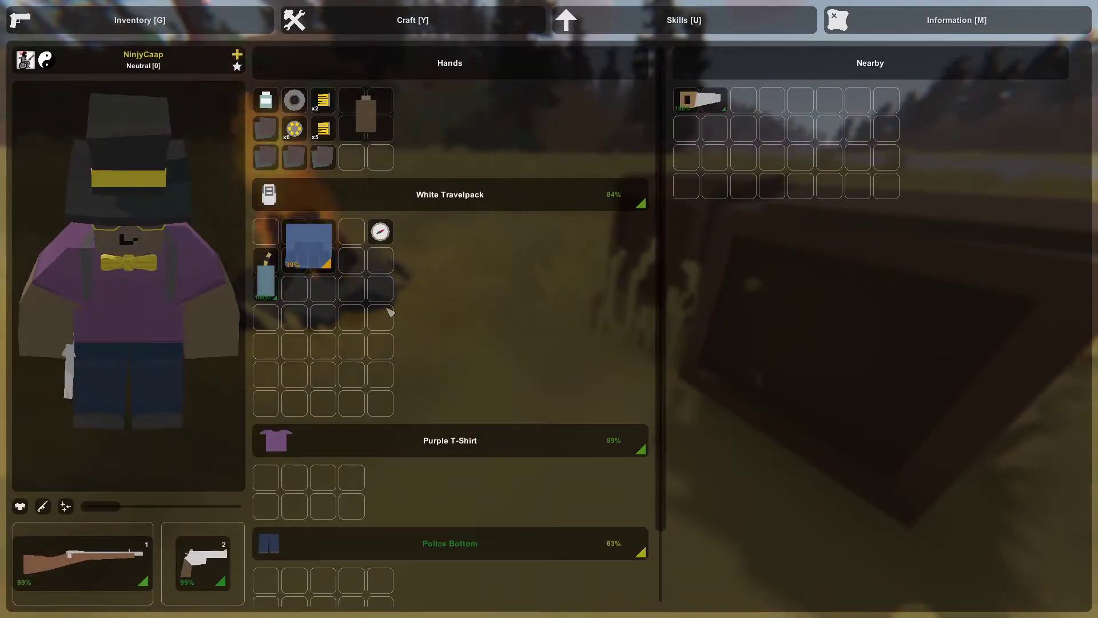
pyautogui.doubleClick(307, 245)
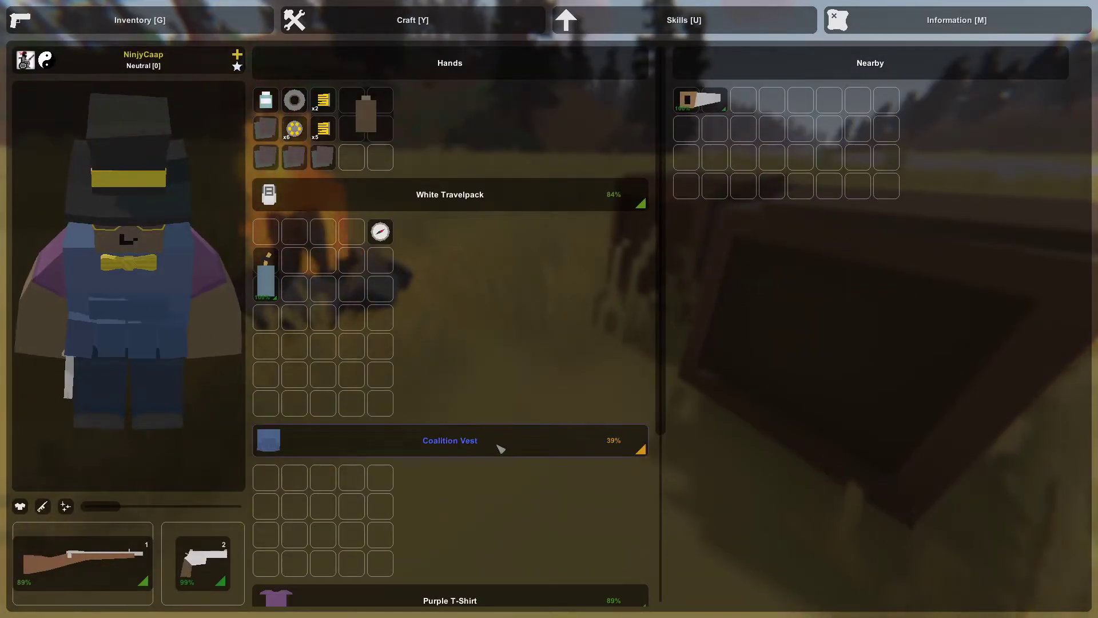
pyautogui.scroll(-3, 386, 343)
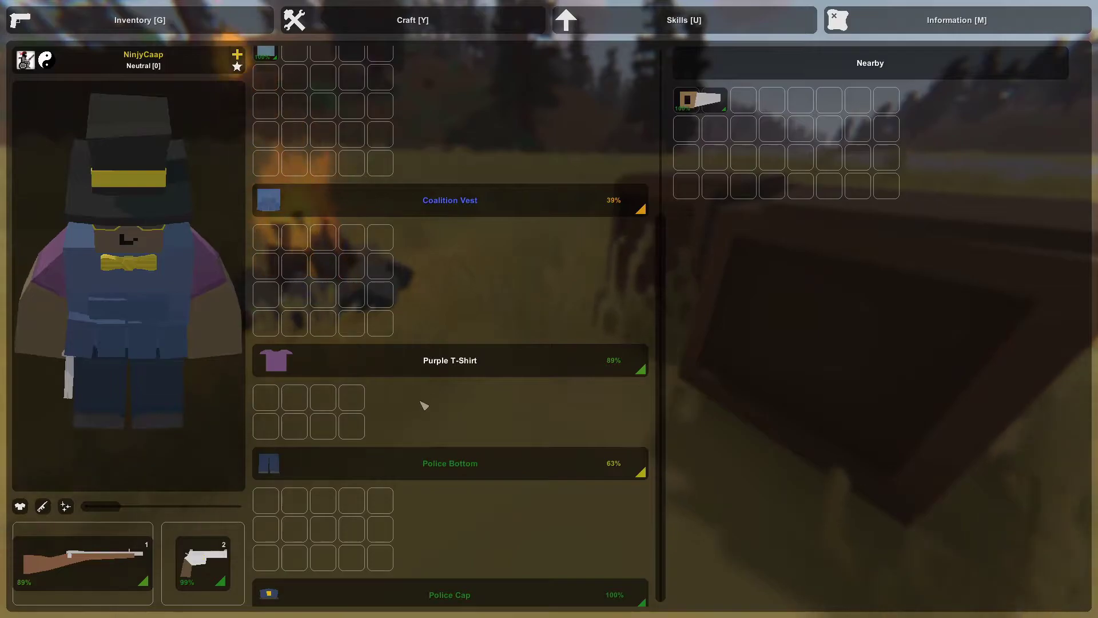
pyautogui.scroll(-1, 423, 405)
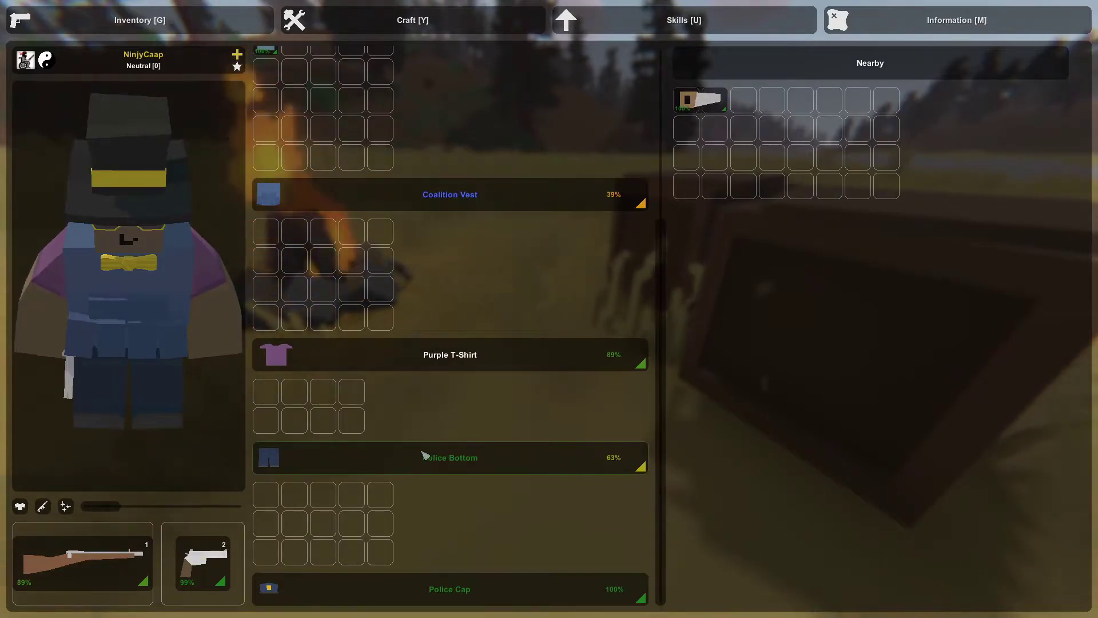
pyautogui.scroll(3, 423, 429)
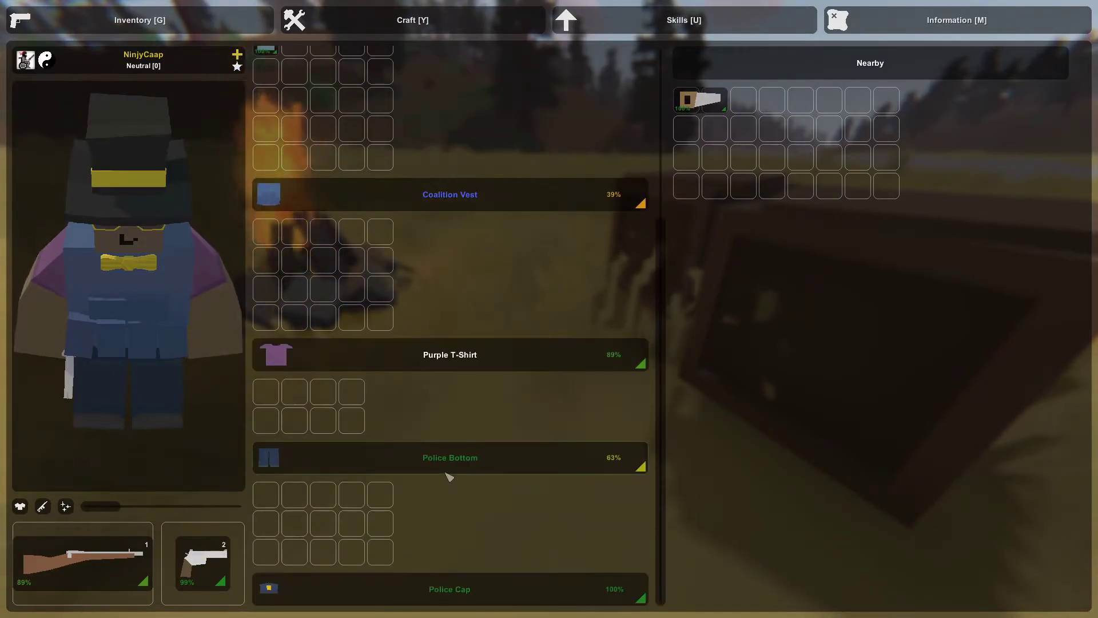
# Remove the 63% Police Bottom, check its repair blueprint (0 of 3 cloth), and re-equip it
pyautogui.doubleClick(449, 463)
pyautogui.click(452, 22)
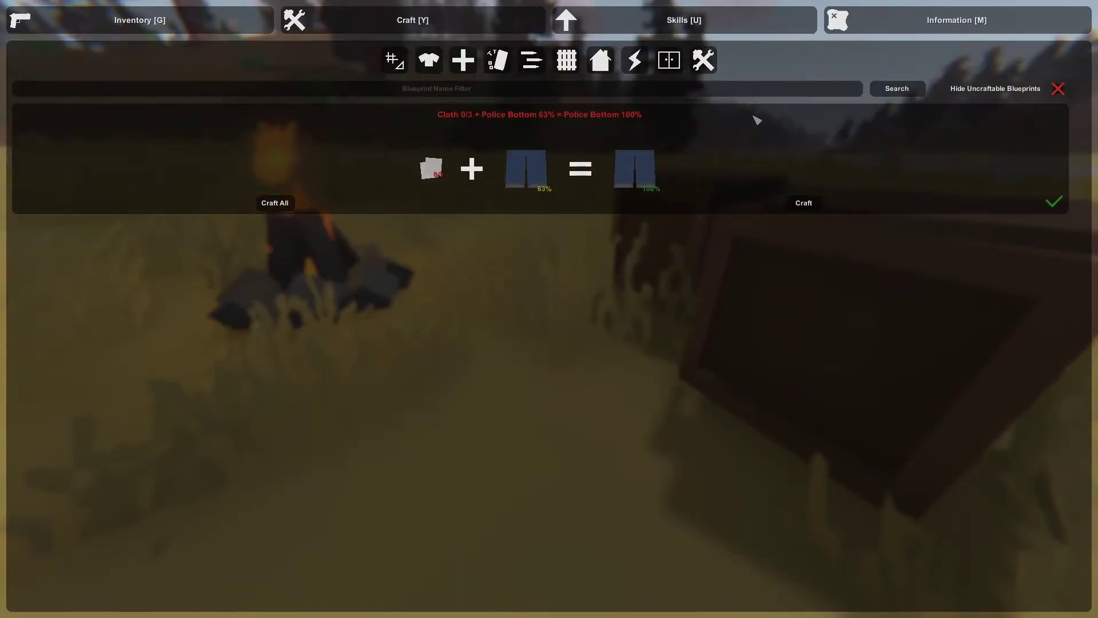
pyautogui.click(140, 20)
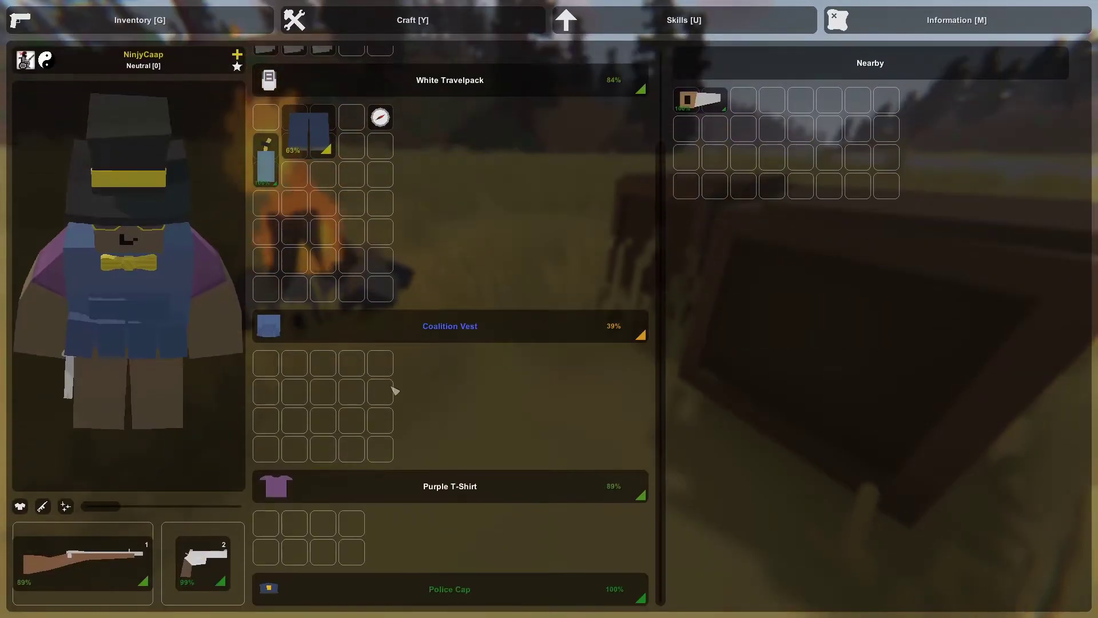
pyautogui.moveTo(100, 306); pyautogui.dragTo(148, 364)
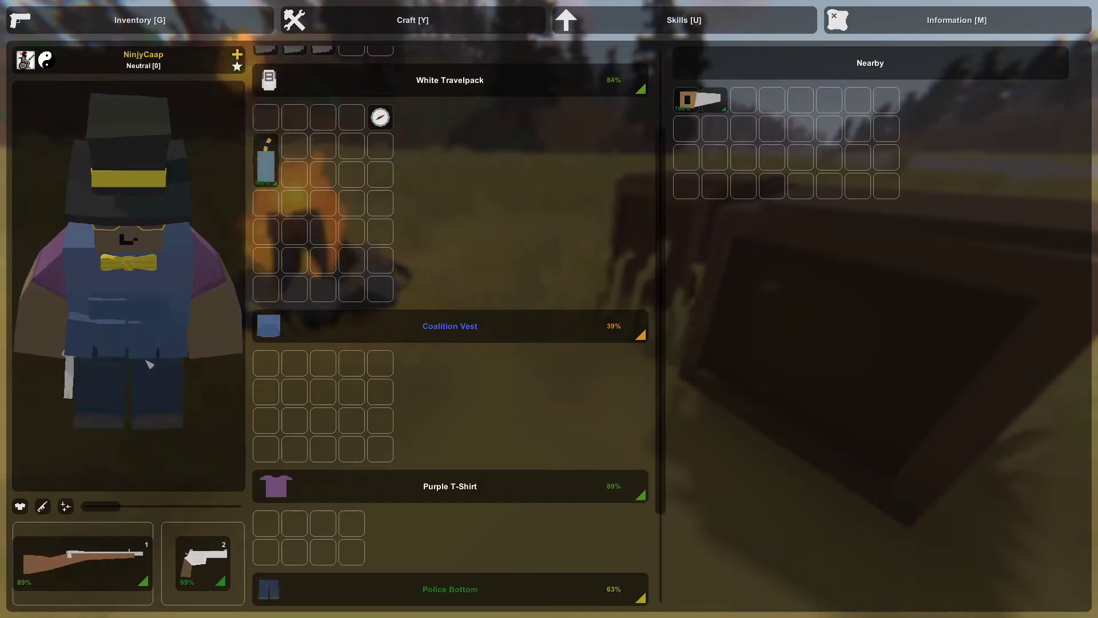
pyautogui.scroll(3, 495, 428)
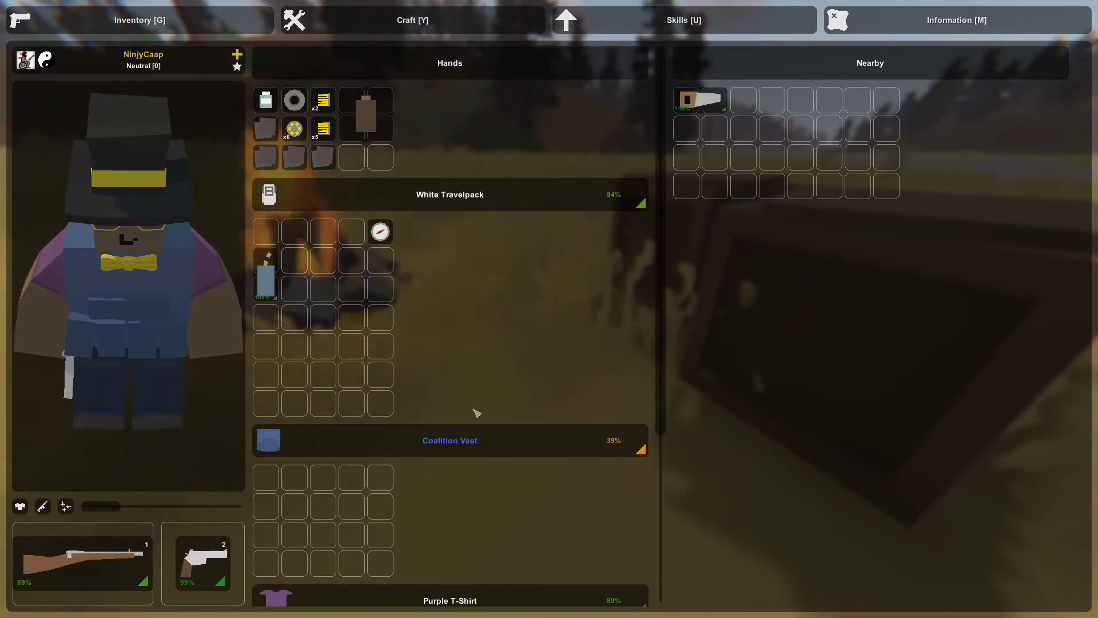
pyautogui.press('g')
# Search the nearby crates and move the worn pistol into the travelpack
pyautogui.press('g')
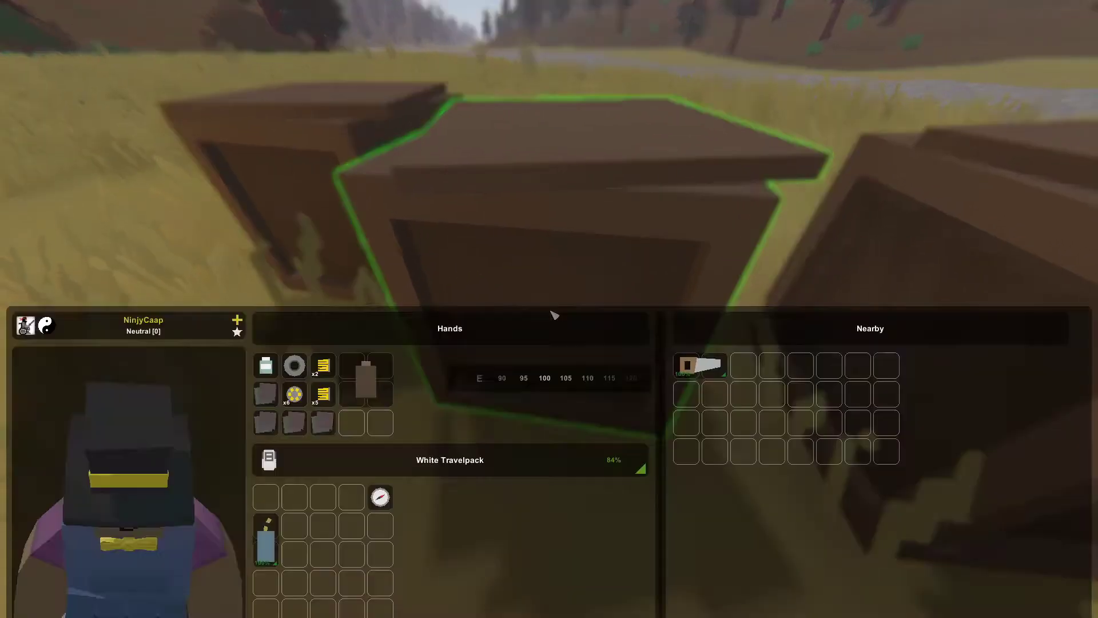
pyautogui.press('g')
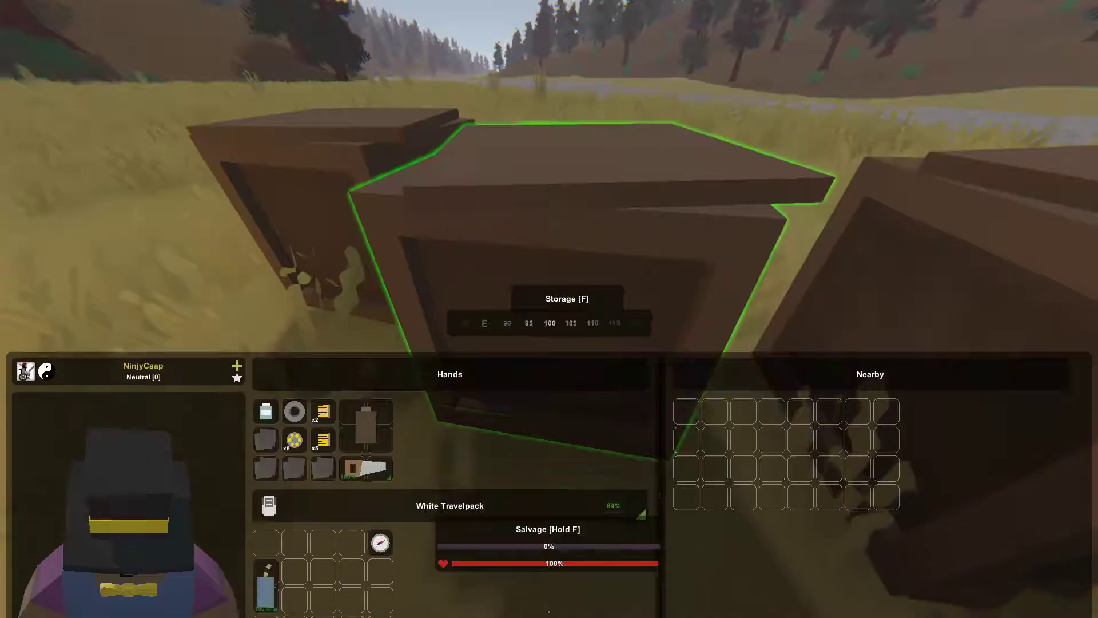
pyautogui.press('f')
pyautogui.press('g')
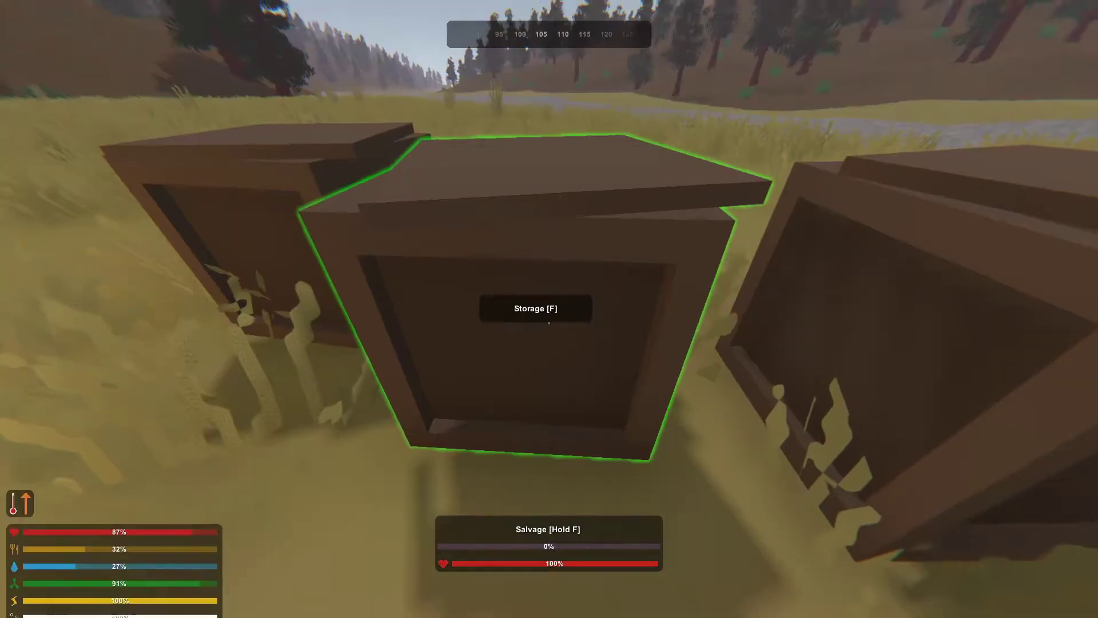
pyautogui.press('f')
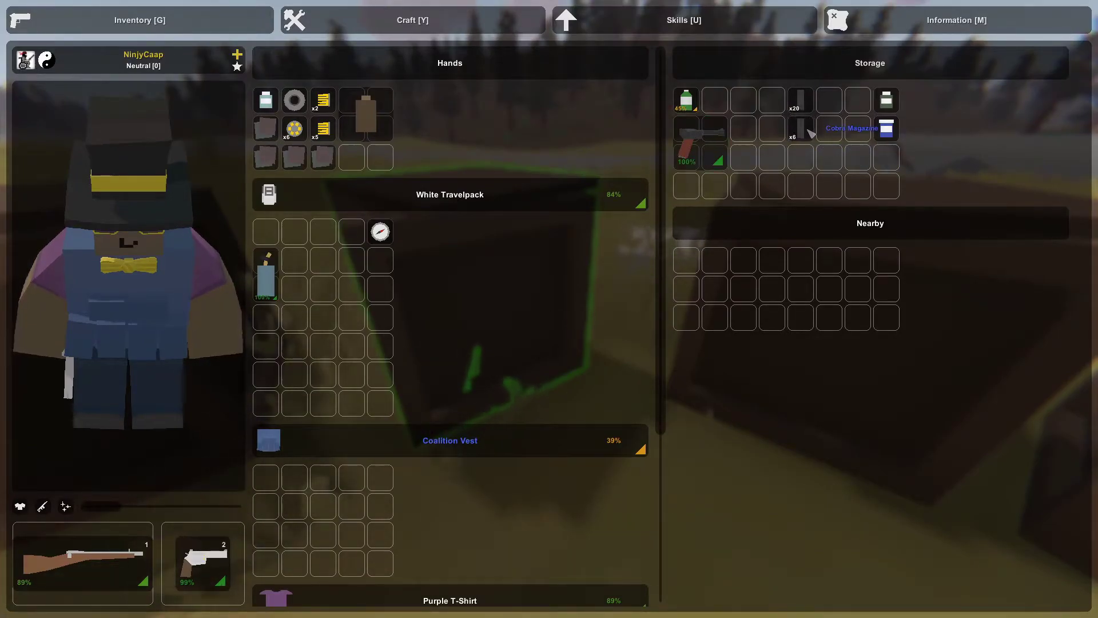
pyautogui.press('Escape')
pyautogui.press('f')
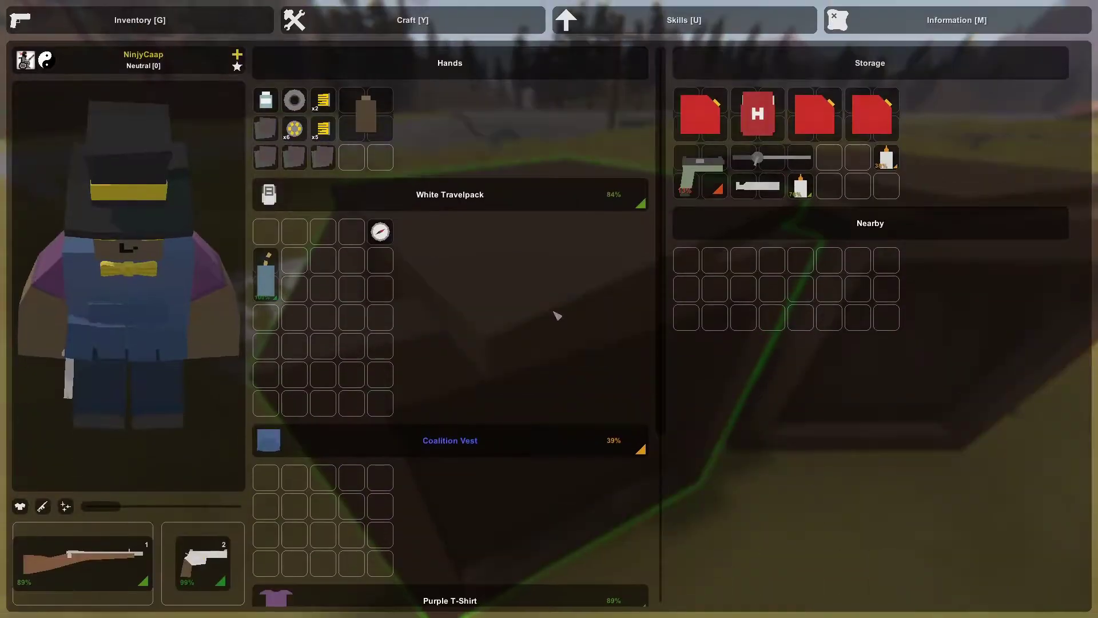
pyautogui.moveTo(699, 176); pyautogui.dragTo(368, 309)
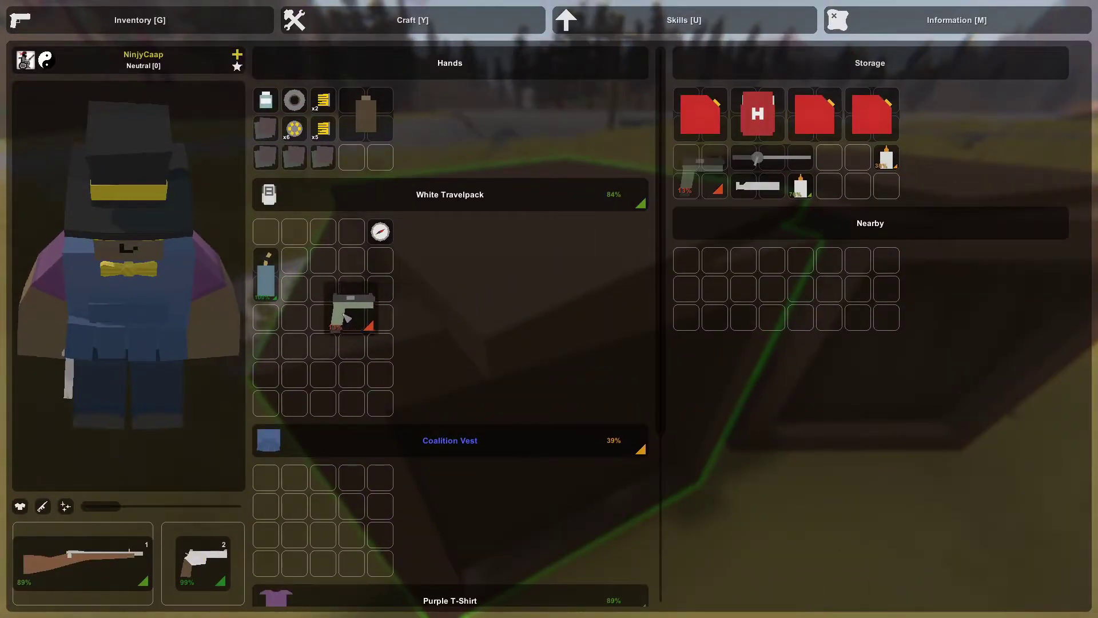
# Take the x20 ammo stack from another crate into Hands
pyautogui.press('Escape')
pyautogui.press('f')
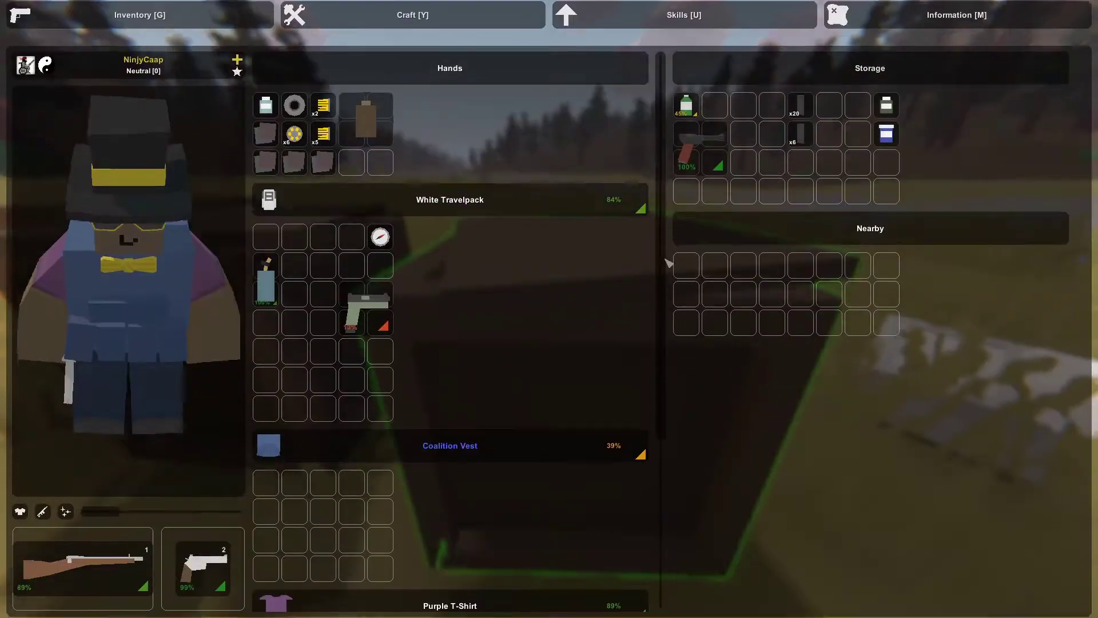
pyautogui.rightClick(800, 103)
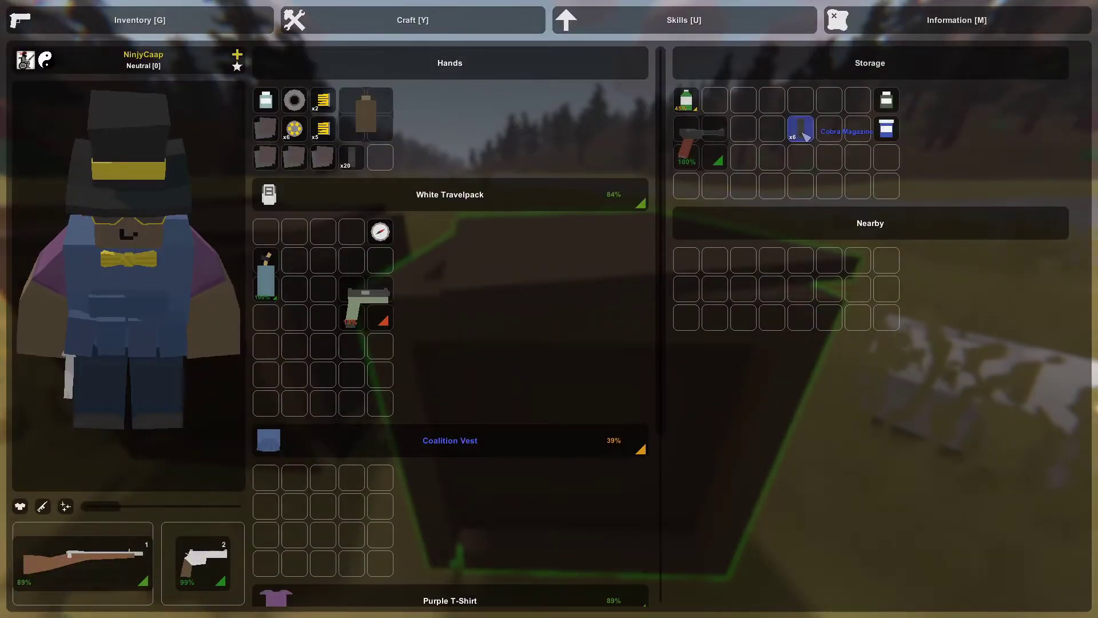
pyautogui.press('g')
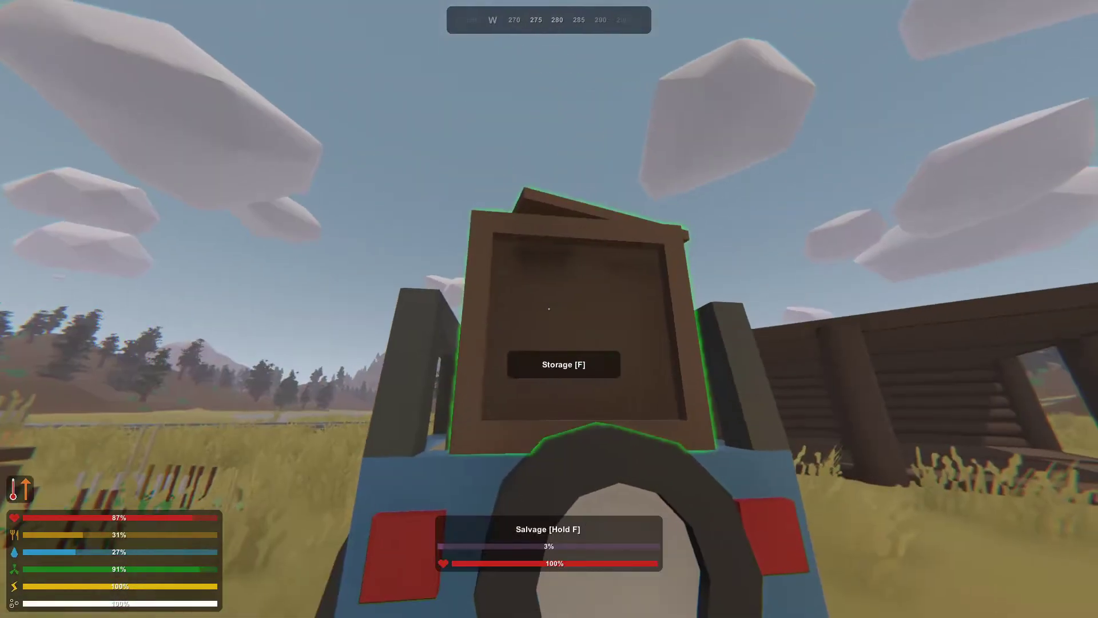
# Search the vehicle crate and a neighbouring crate, clearing out the backpack
pyautogui.press('f')
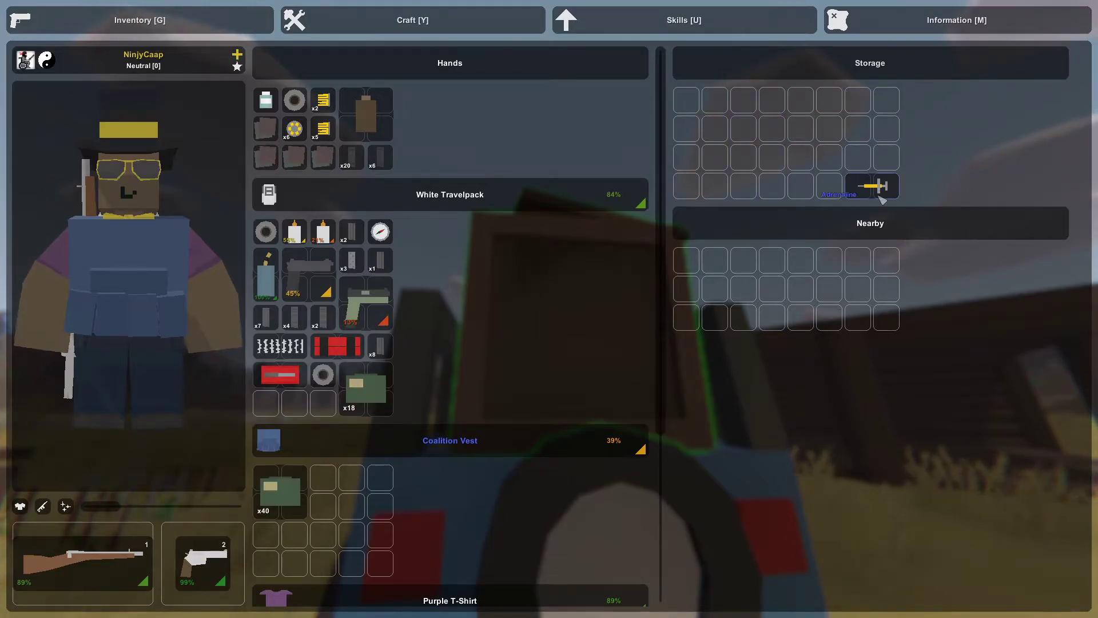
pyautogui.press('Escape')
pyautogui.press('f')
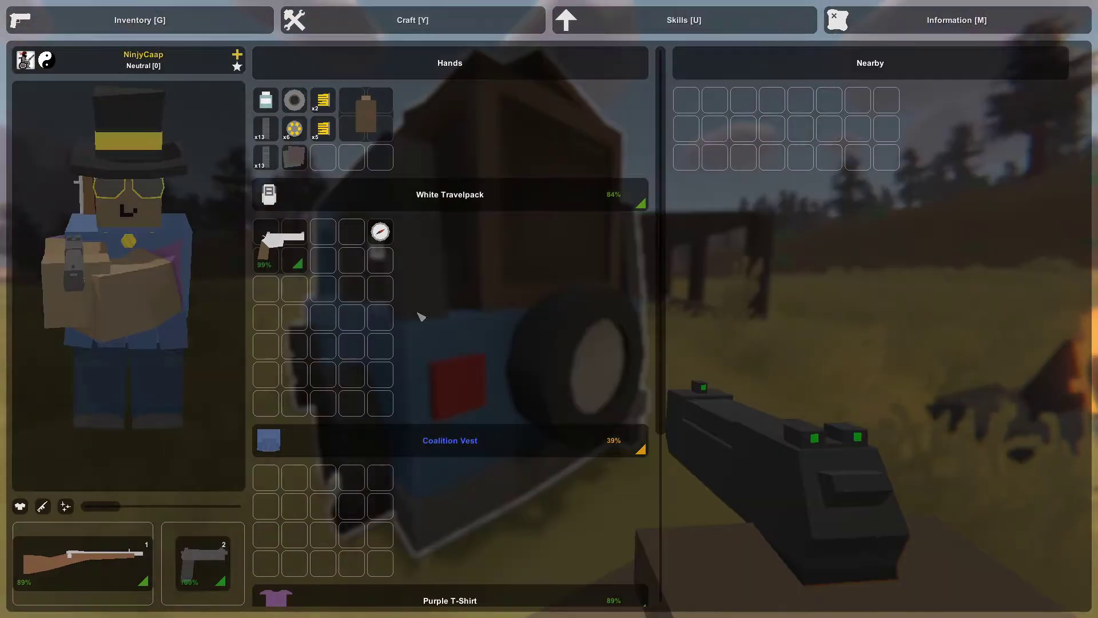
# Switch to the rifle and reload it to 5 of 5 rounds
pyautogui.press('g')
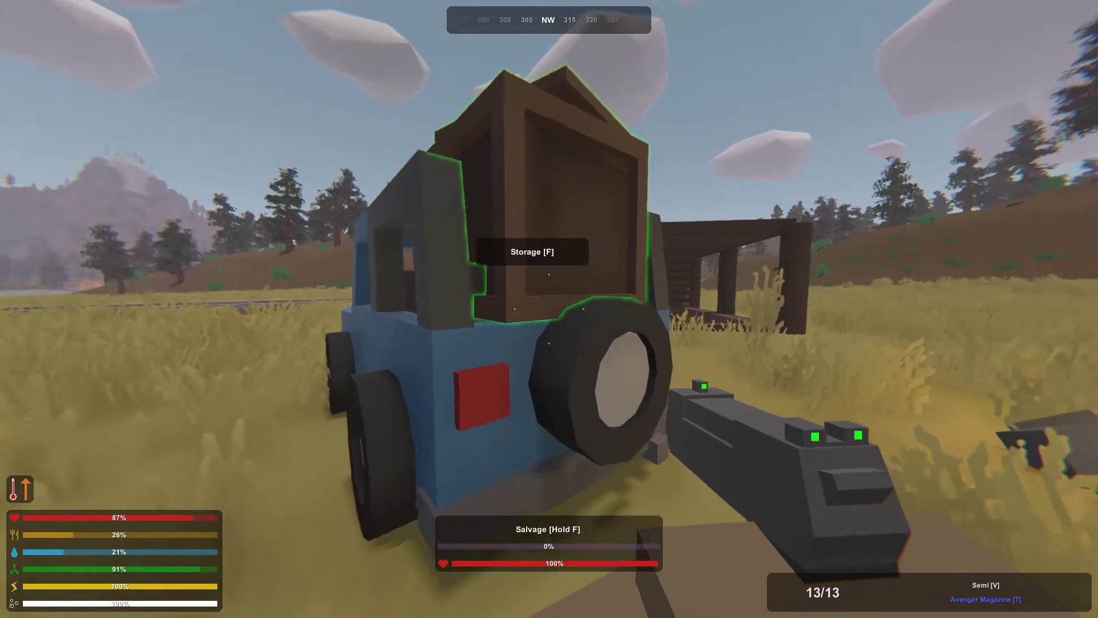
pyautogui.press('2')
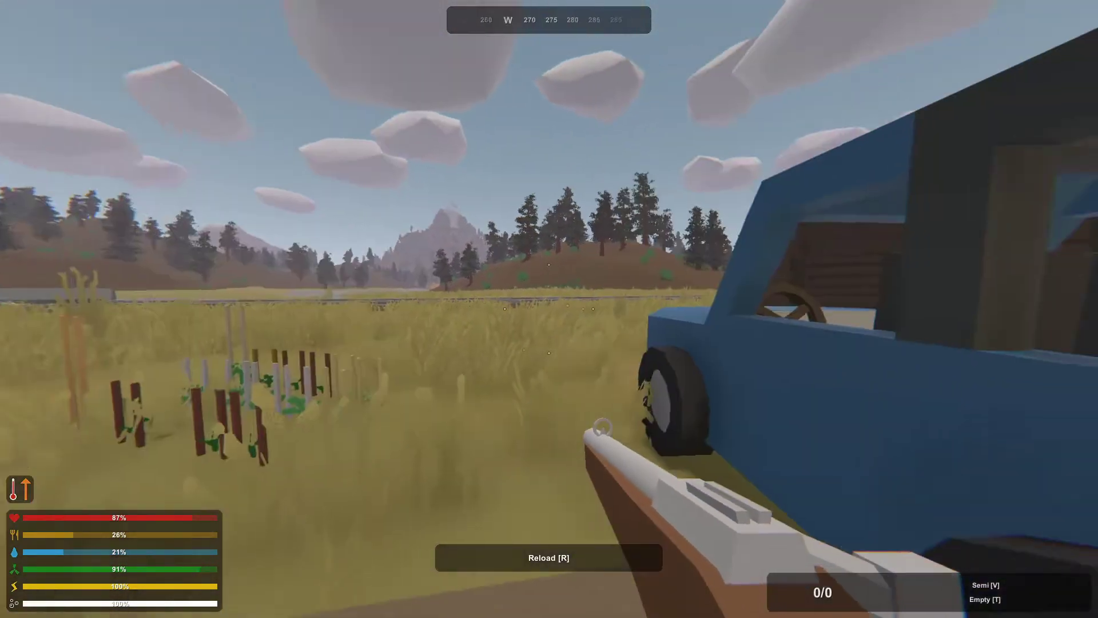
pyautogui.press('r')
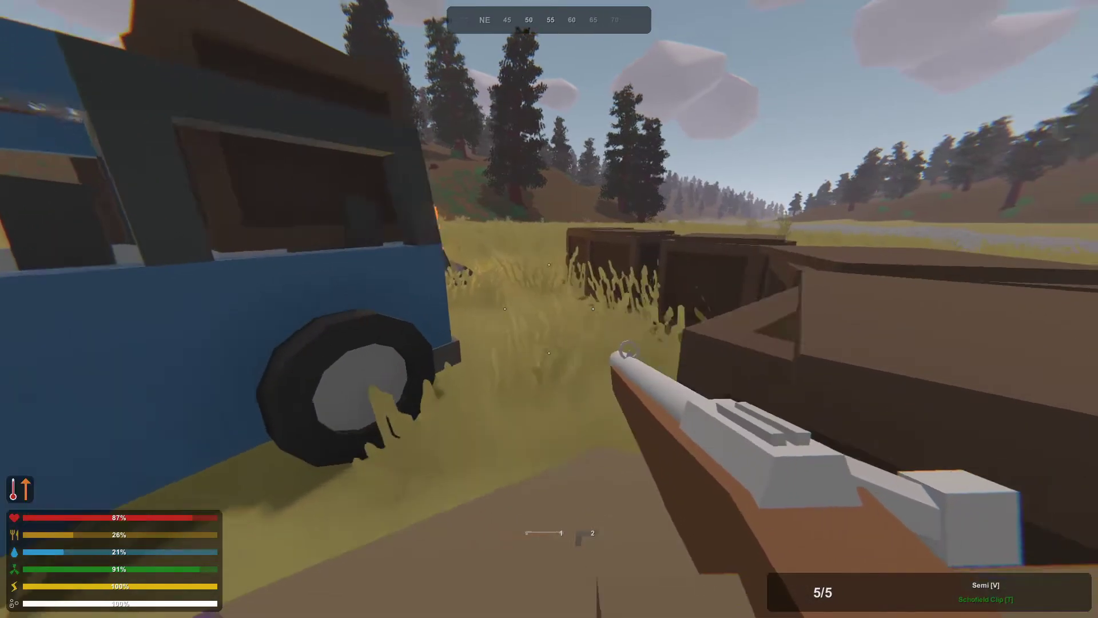
# Search each storage crate beside the trailer, taking small items into pockets
pyautogui.press('g')
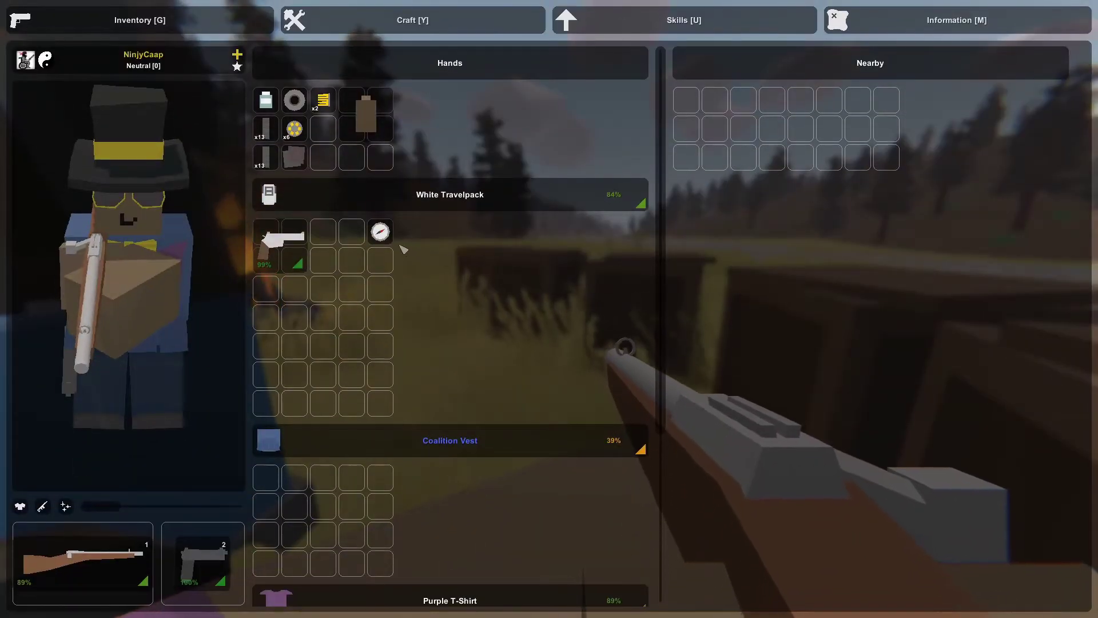
pyautogui.scroll(-3, 403, 247)
pyautogui.scroll(3, 403, 247)
pyautogui.press('g')
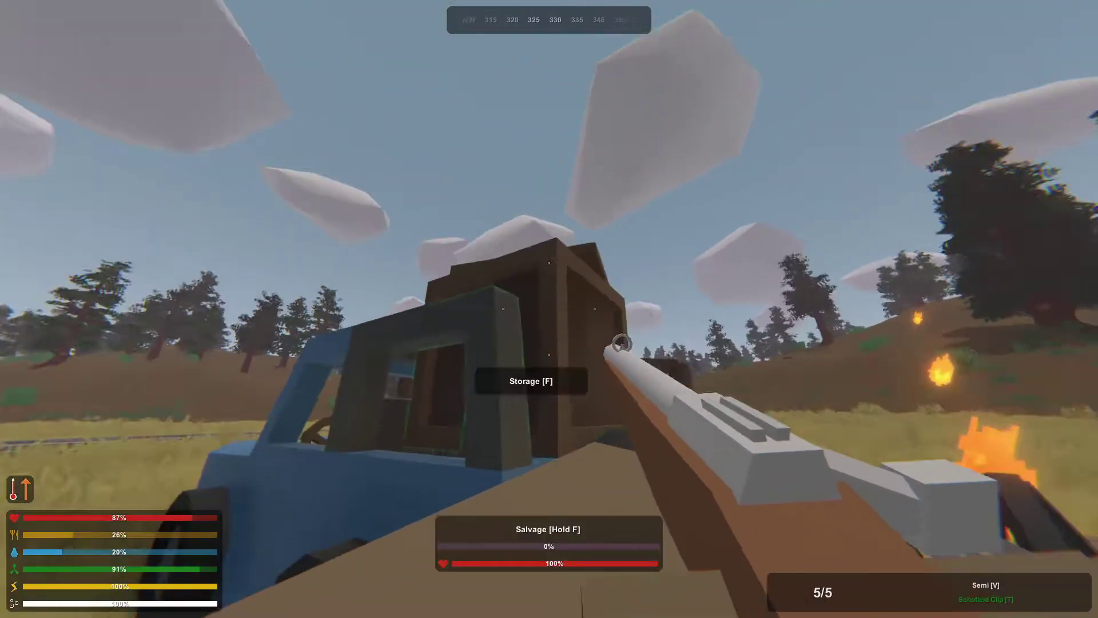
pyautogui.press('f')
pyautogui.press('Escape')
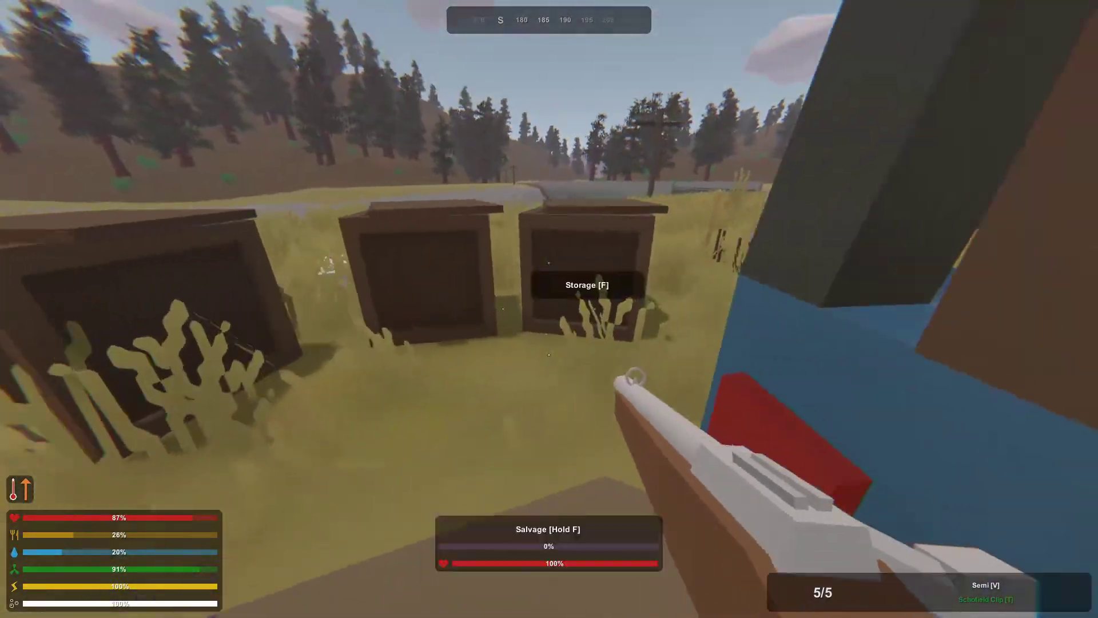
pyautogui.press('f')
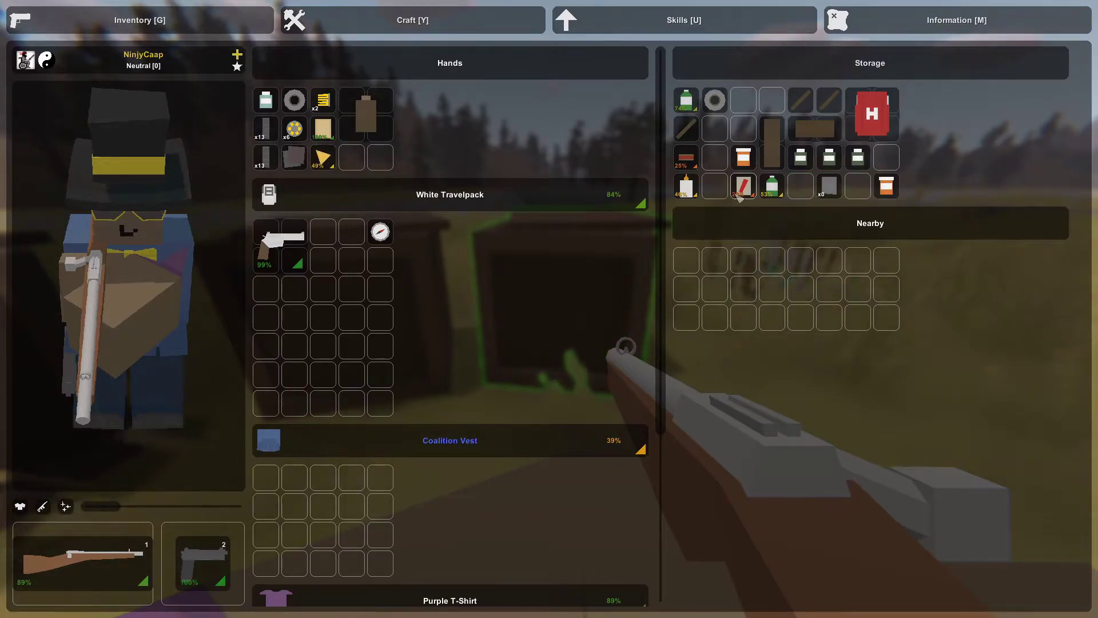
pyautogui.press('Escape')
pyautogui.press('f')
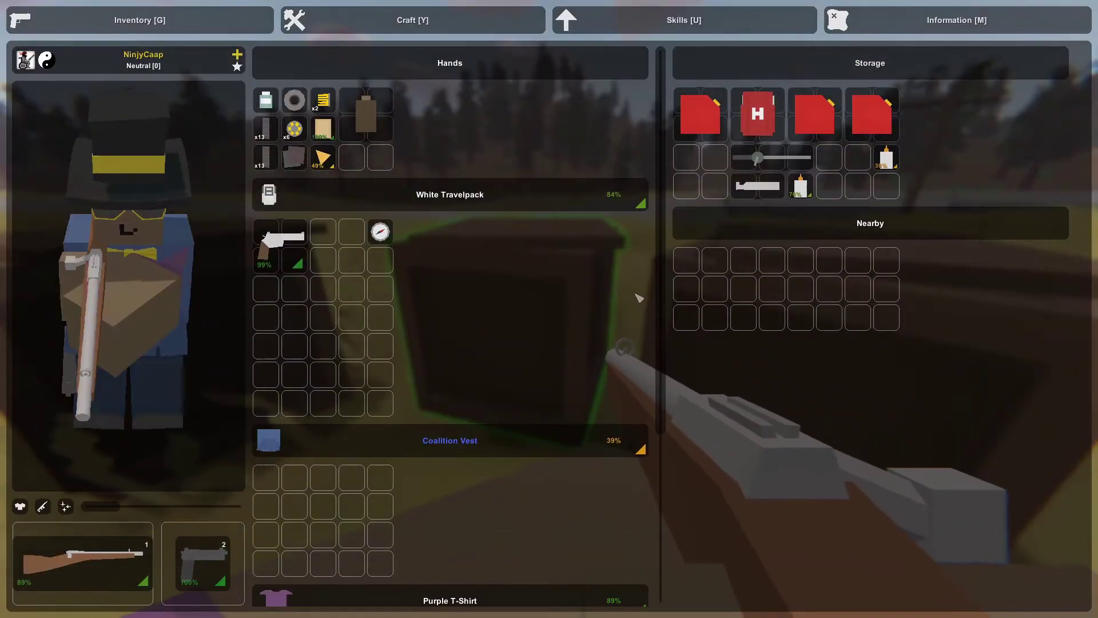
pyautogui.press('Escape')
pyautogui.press('f')
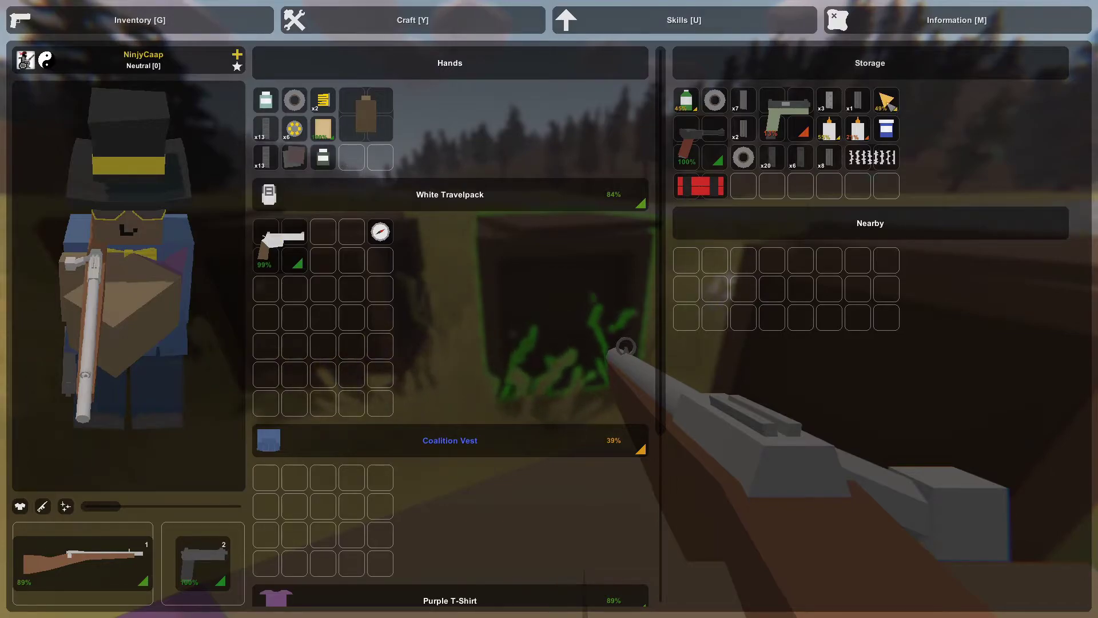
pyautogui.press('g')
pyautogui.press('f')
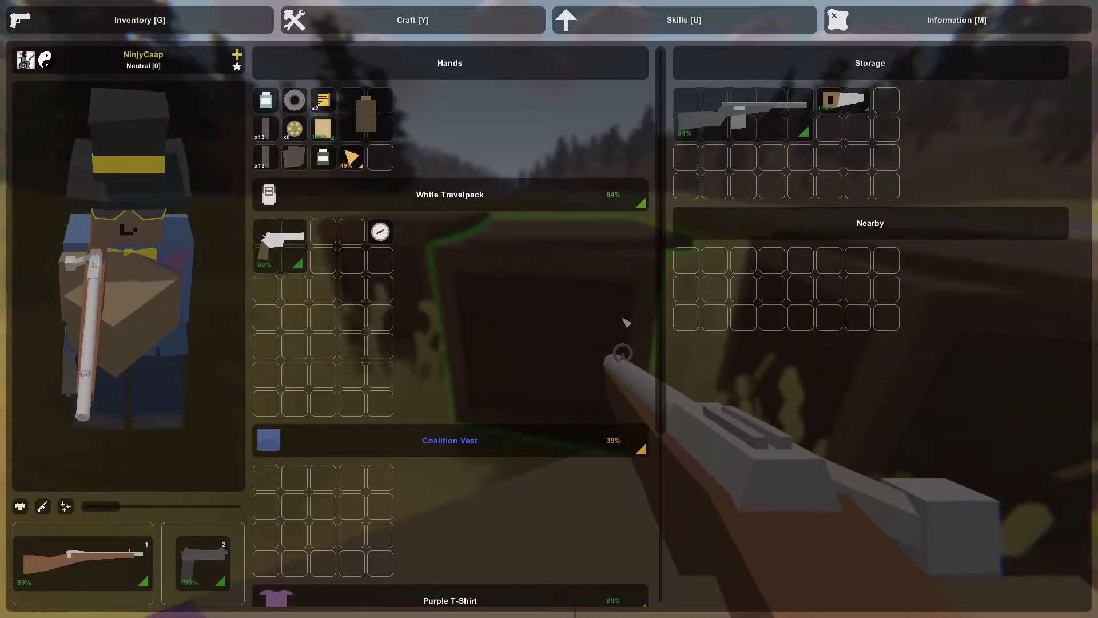
pyautogui.press('g')
pyautogui.press('f')
pyautogui.press('g')
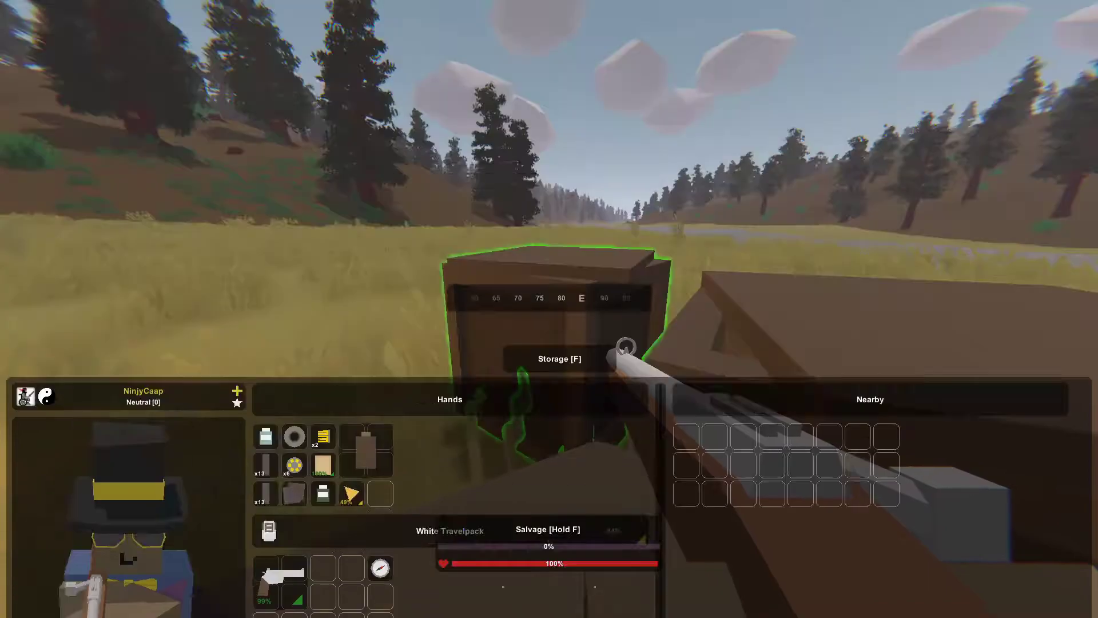
# Walk toward the offroader's crate and hold the cheese in hand
pyautogui.press('w')
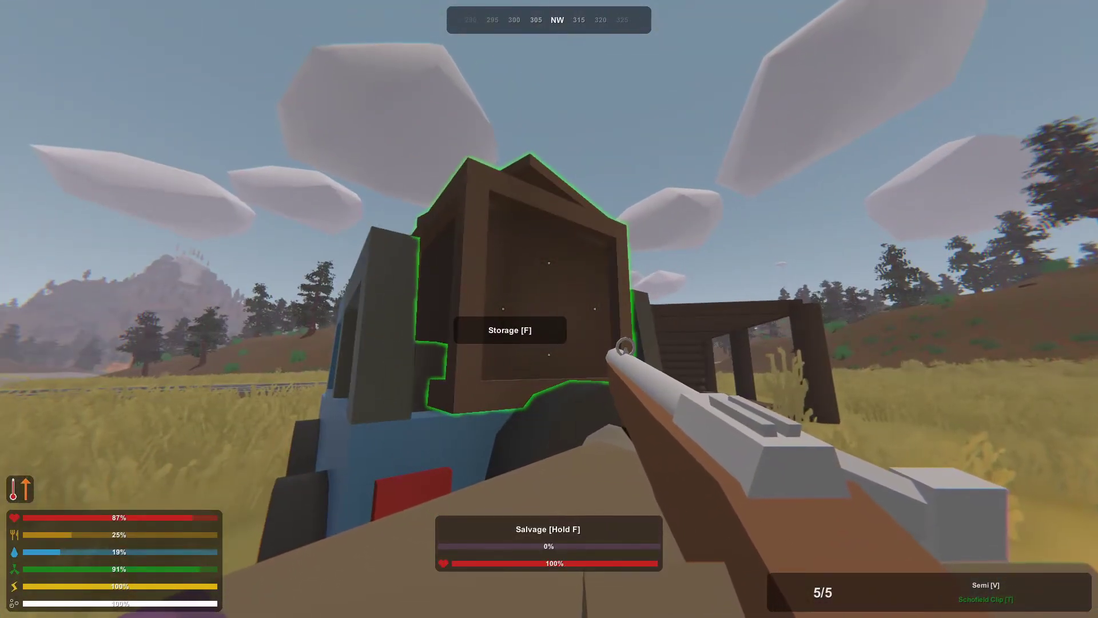
pyautogui.press('g')
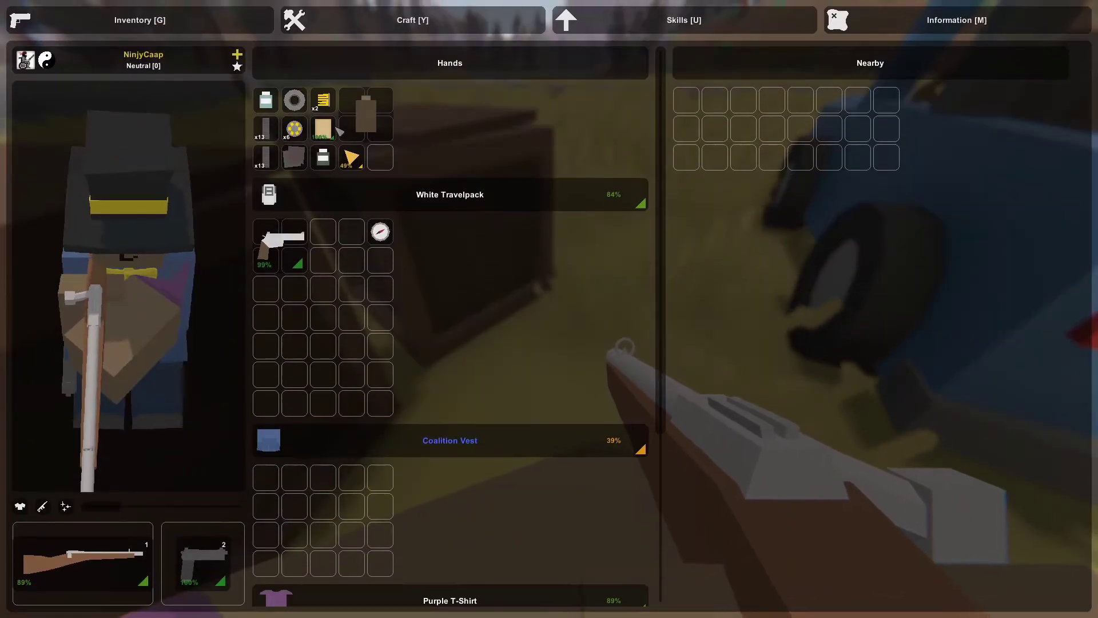
pyautogui.click(403, 169)
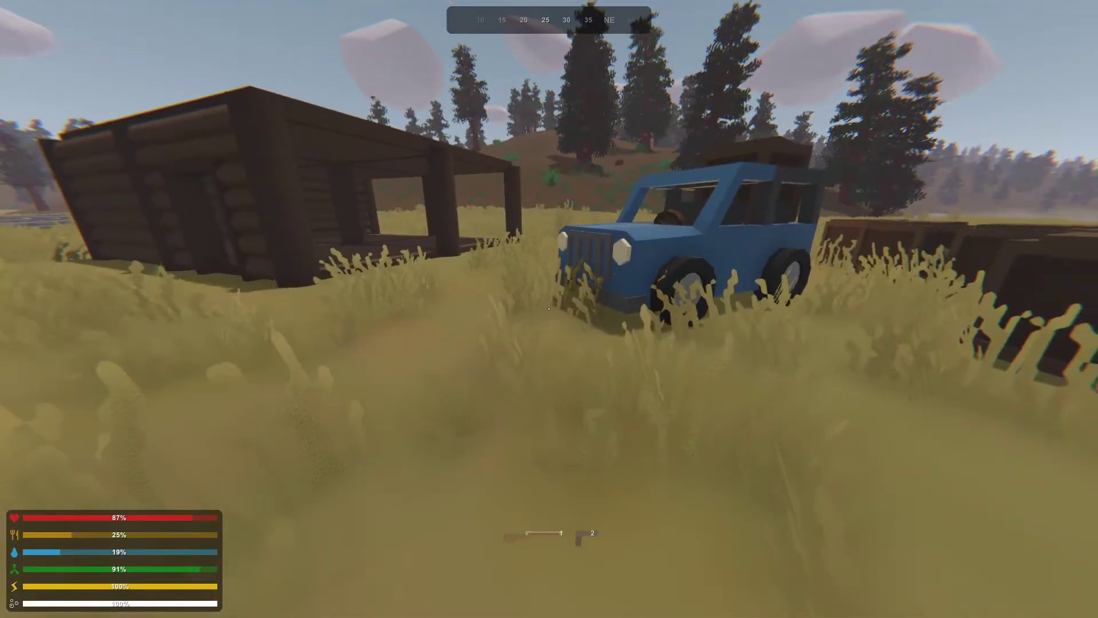
# Eat the food item, raising hunger to 53%
pyautogui.press('g')
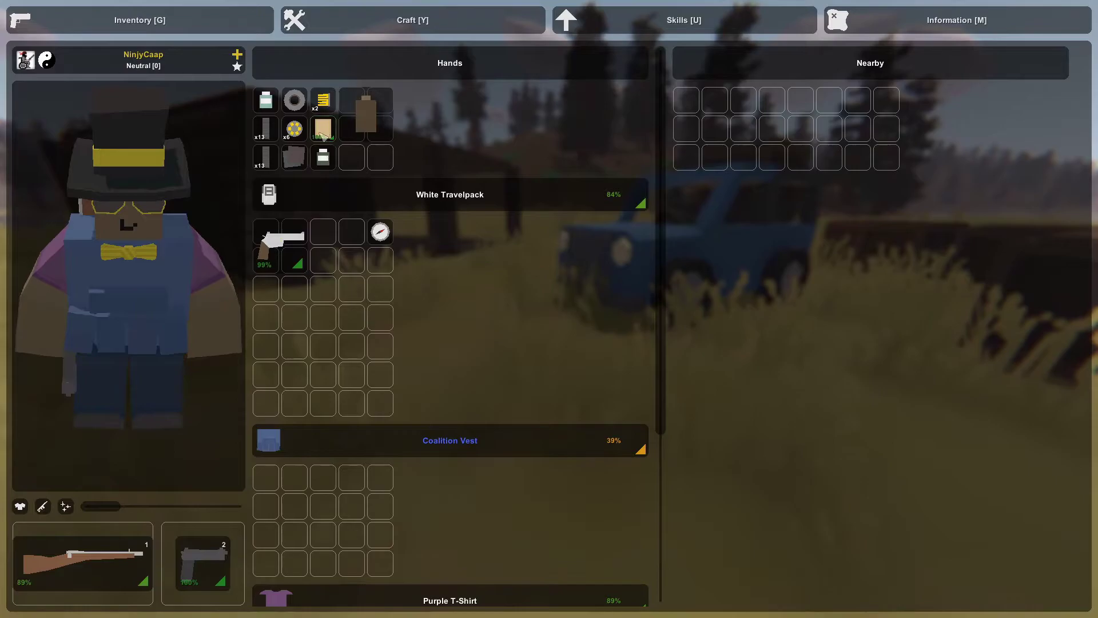
pyautogui.click(324, 129)
pyautogui.click(370, 169)
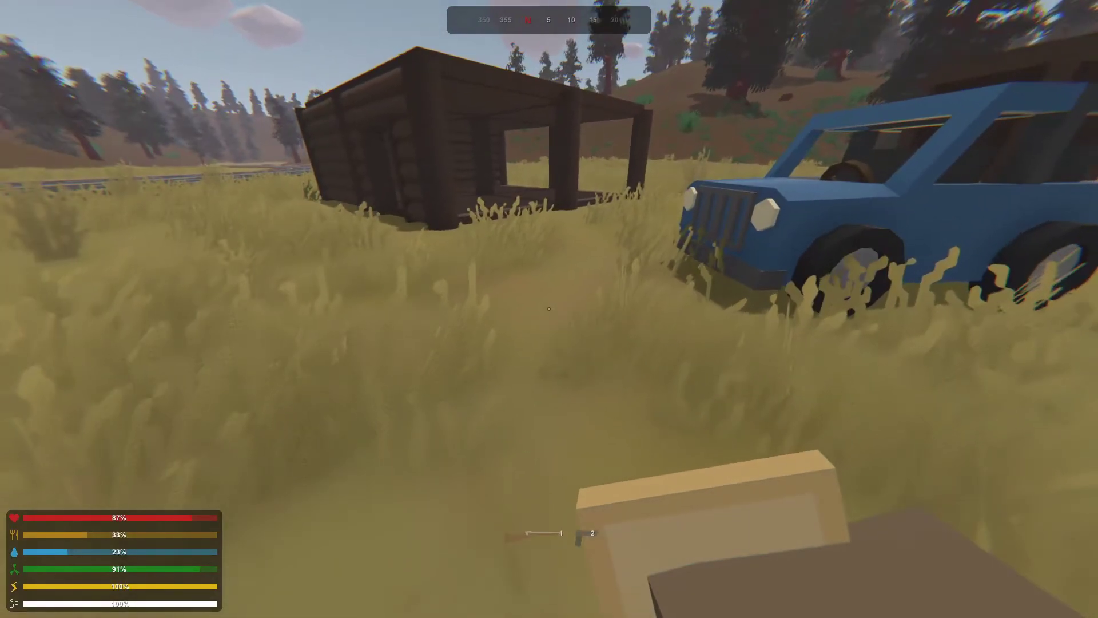
pyautogui.press('g')
pyautogui.click(374, 144)
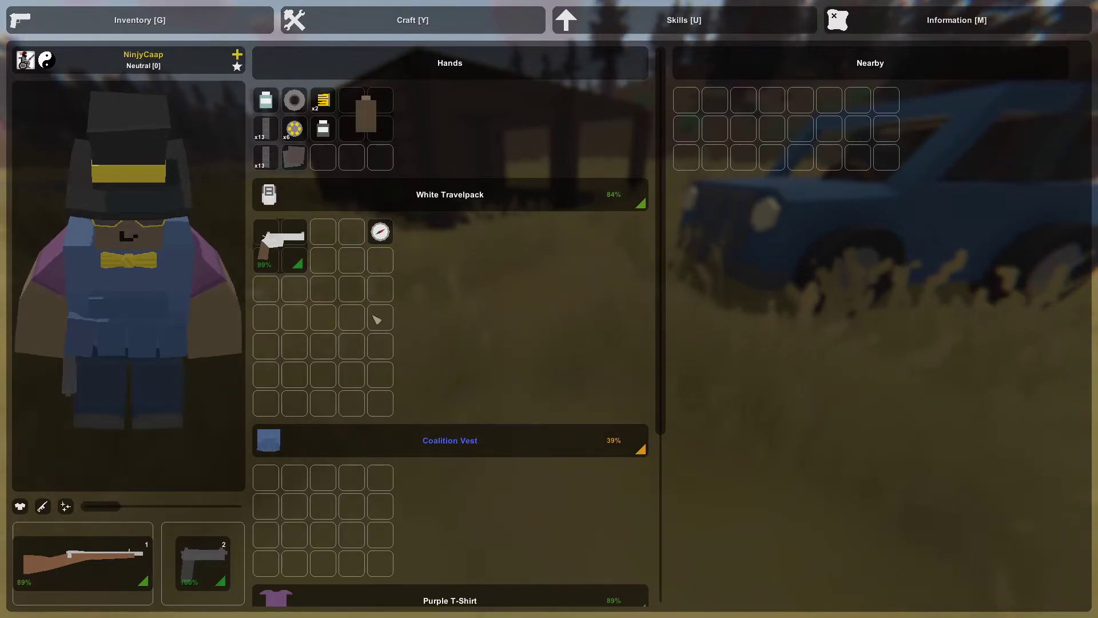
pyautogui.press('g')
# Loot the crates by the blue car, taking three gas cans and a medkit into the travelpack
pyautogui.press('w')
pyautogui.press('w')
pyautogui.press('g')
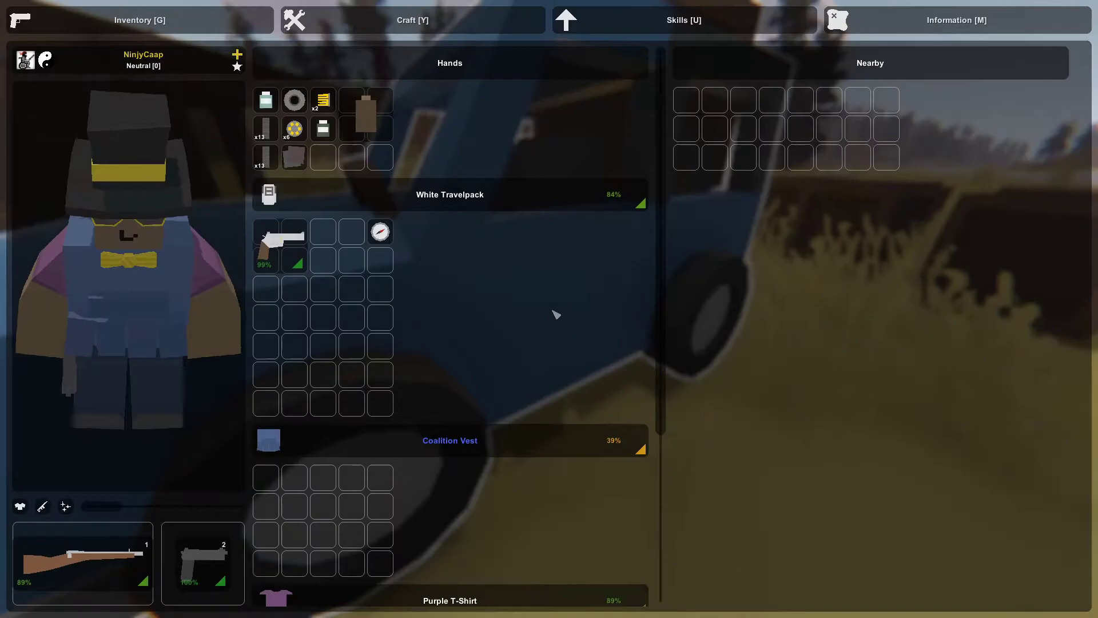
pyautogui.press('g')
pyautogui.press('f')
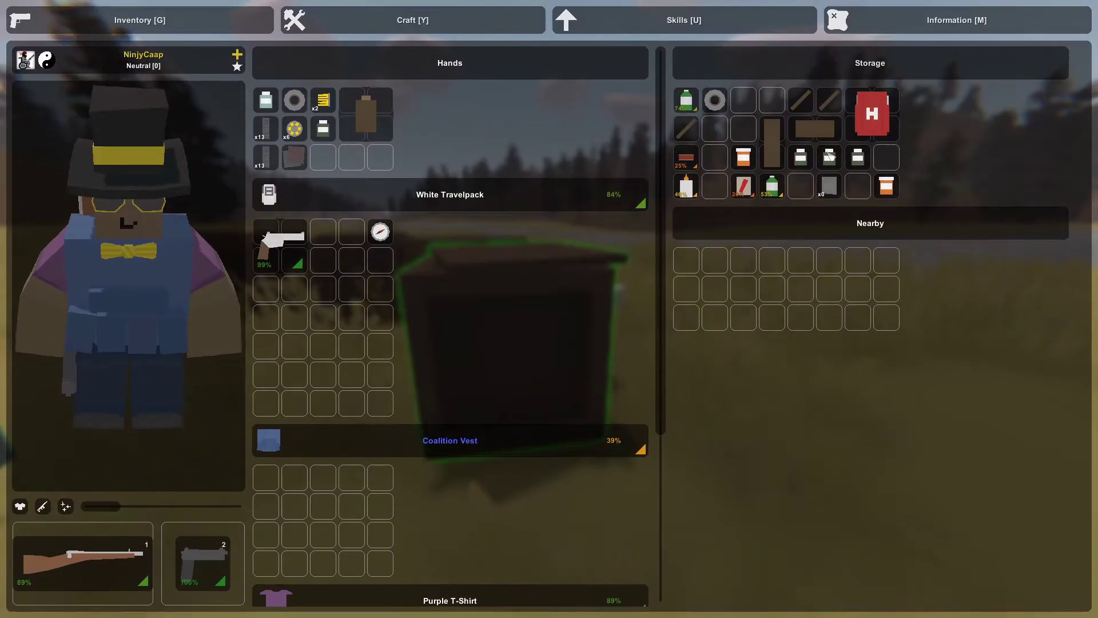
pyautogui.press('Escape')
pyautogui.press('d')
pyautogui.press('f')
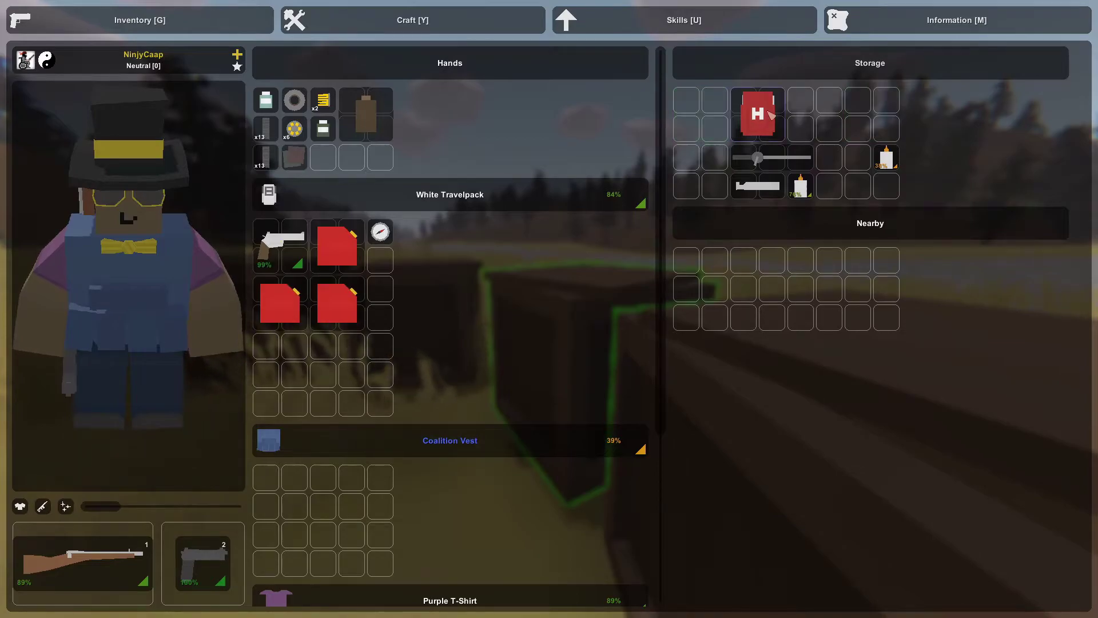
pyautogui.press('Escape')
pyautogui.press('f')
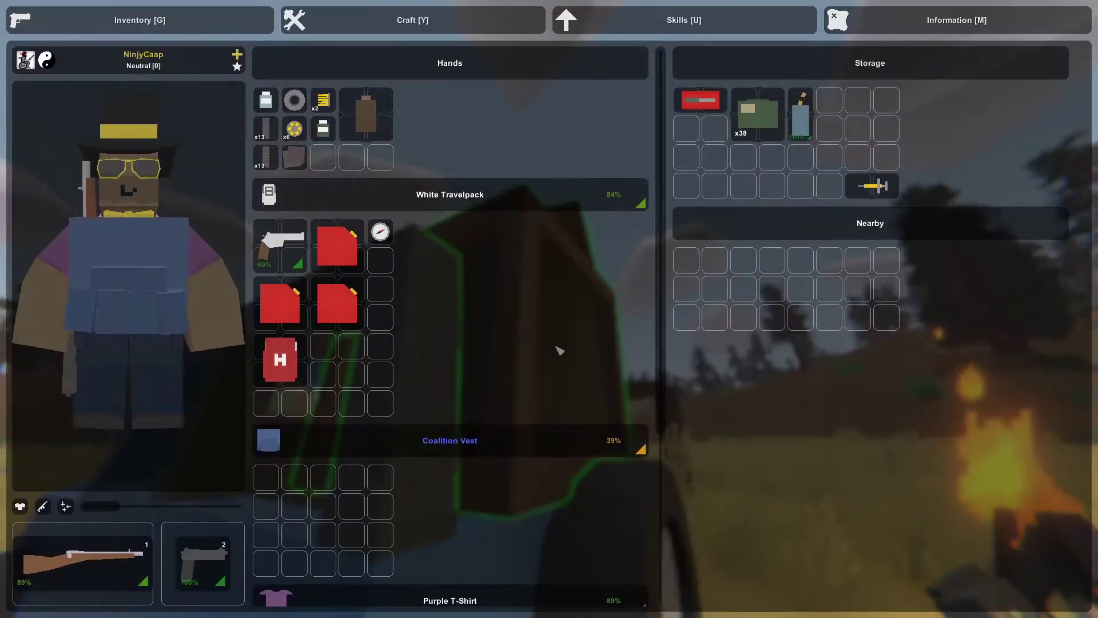
pyautogui.keyDown('ctrl'); pyautogui.click(283, 361); pyautogui.keyUp('ctrl')
# Pour two gas cans into the Blue Offroader's tank
pyautogui.press('Escape')
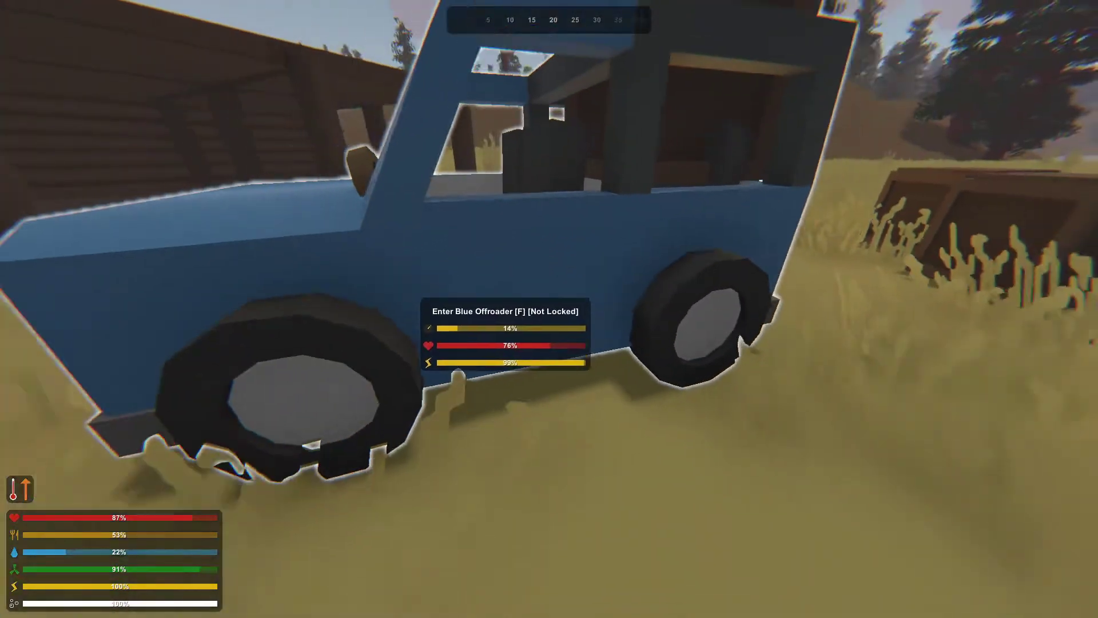
pyautogui.press('g')
pyautogui.rightClick(336, 246)
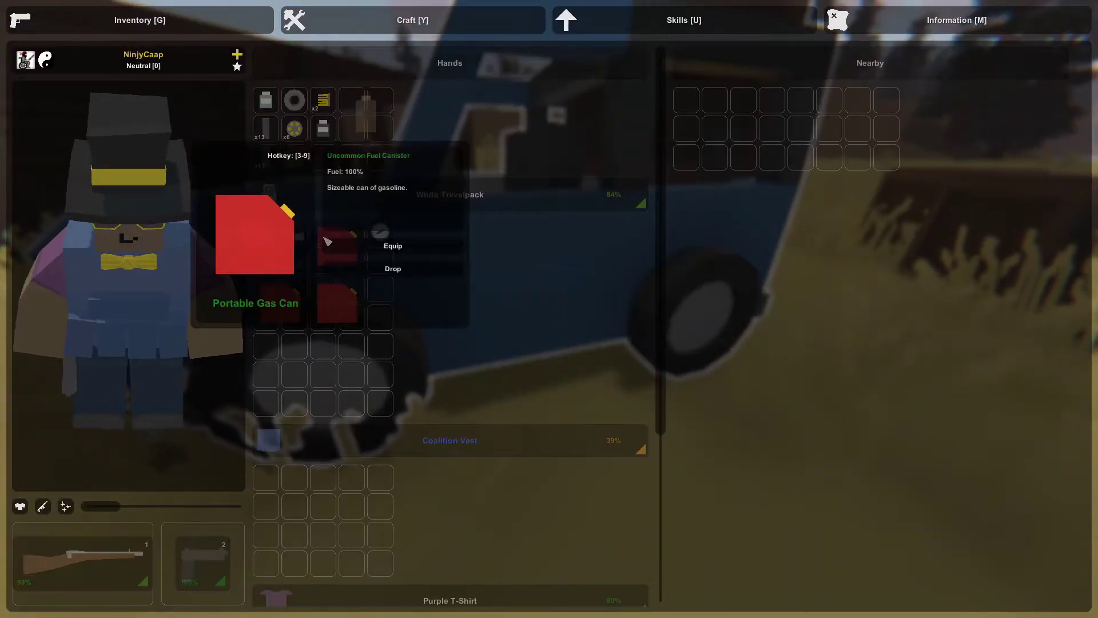
pyautogui.click(393, 247)
pyautogui.click(549, 310)
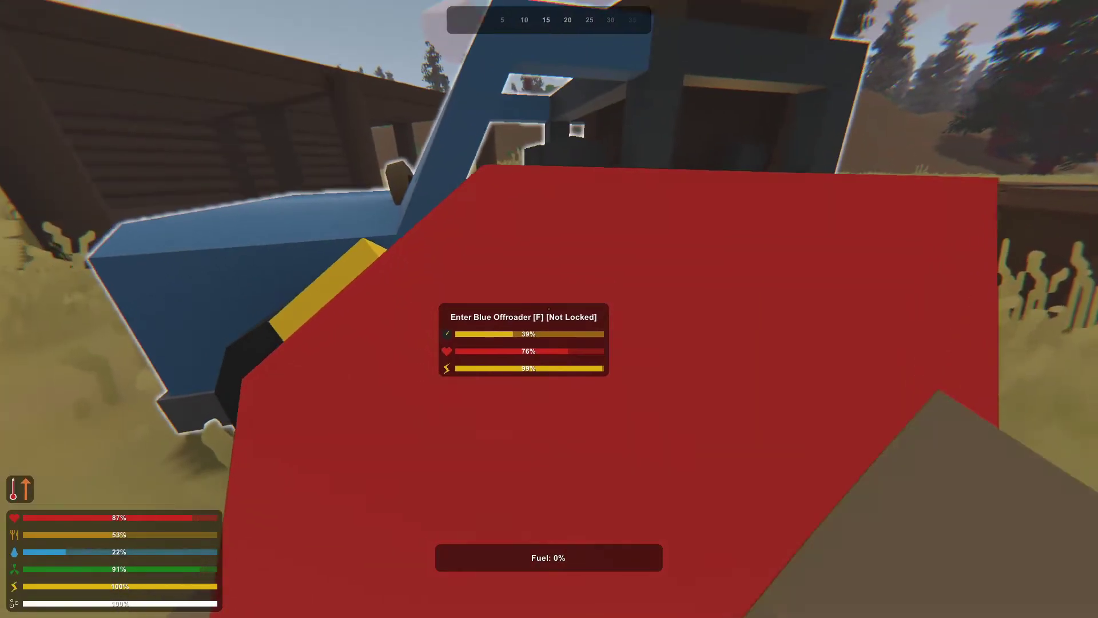
pyautogui.press('g')
pyautogui.rightClick(289, 240)
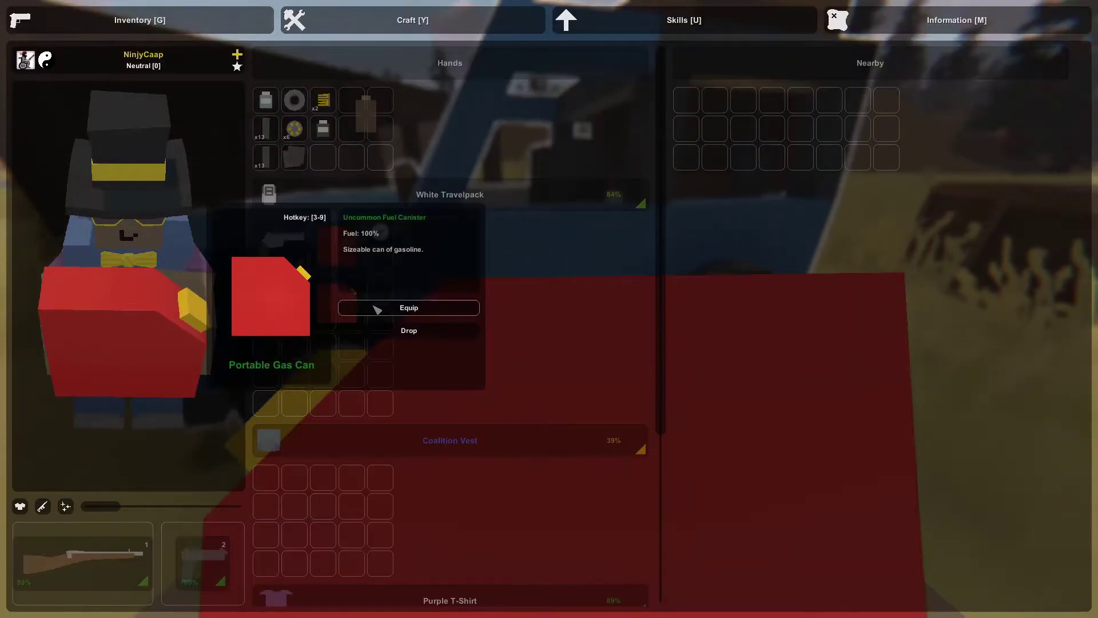
pyautogui.click(368, 315)
pyautogui.click(549, 310)
# Pour in the last gas can, bringing fuel to 89%, and return two cans to the crate
pyautogui.press('g')
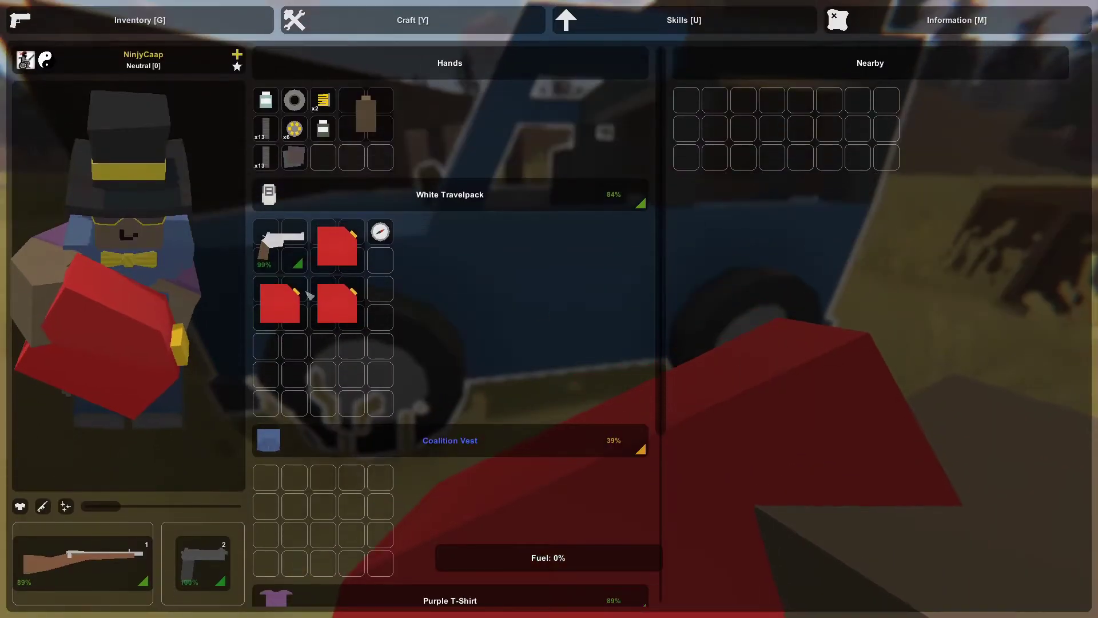
pyautogui.rightClick(290, 308)
pyautogui.click(381, 318)
pyautogui.press('g')
pyautogui.click(549, 309)
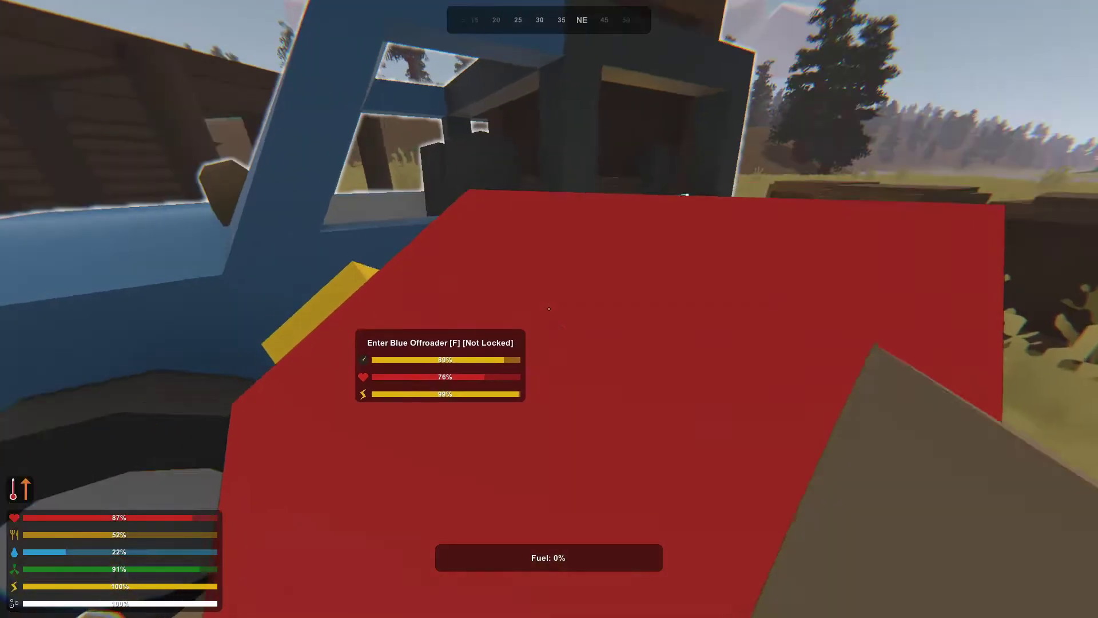
pyautogui.press('f')
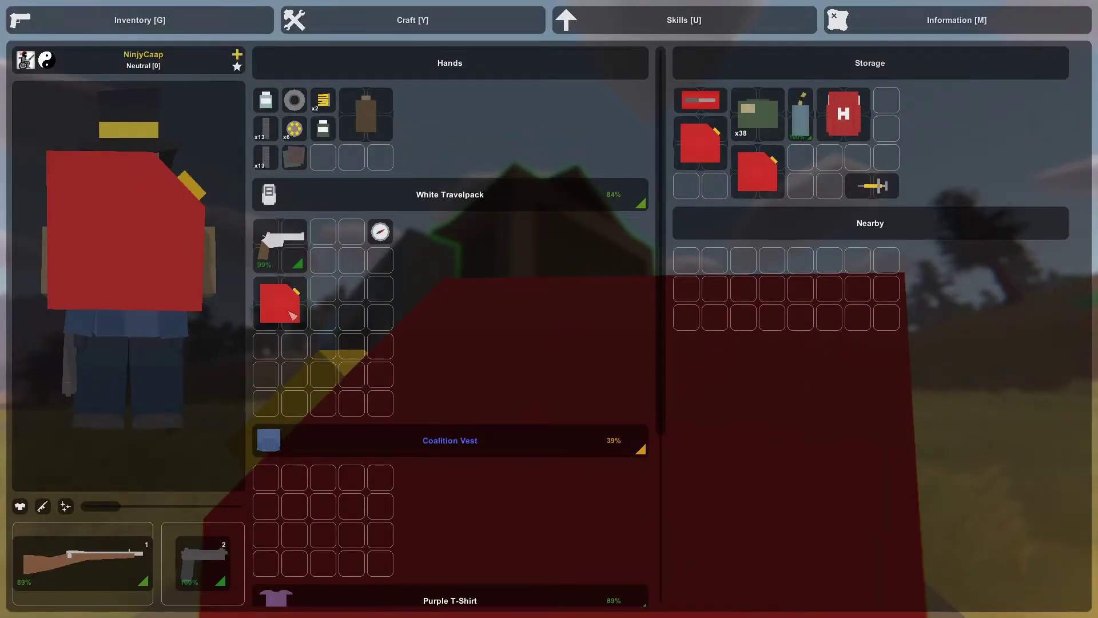
pyautogui.press('g')
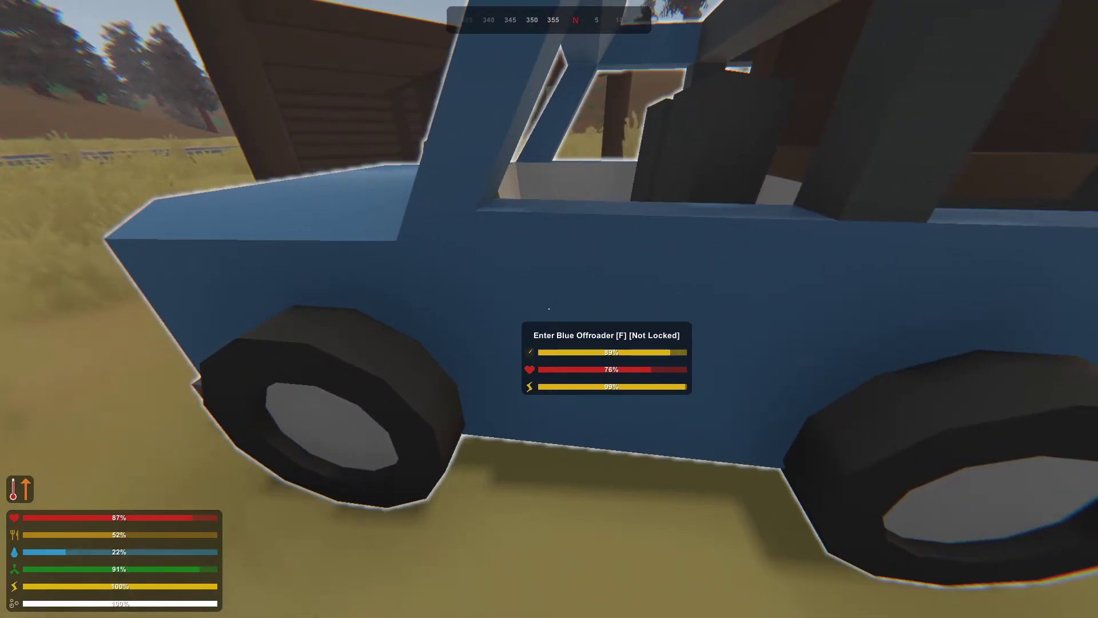
# Drive the Blue Offroader down the dirt road, step out, and draw the rifle
pyautogui.press('f')
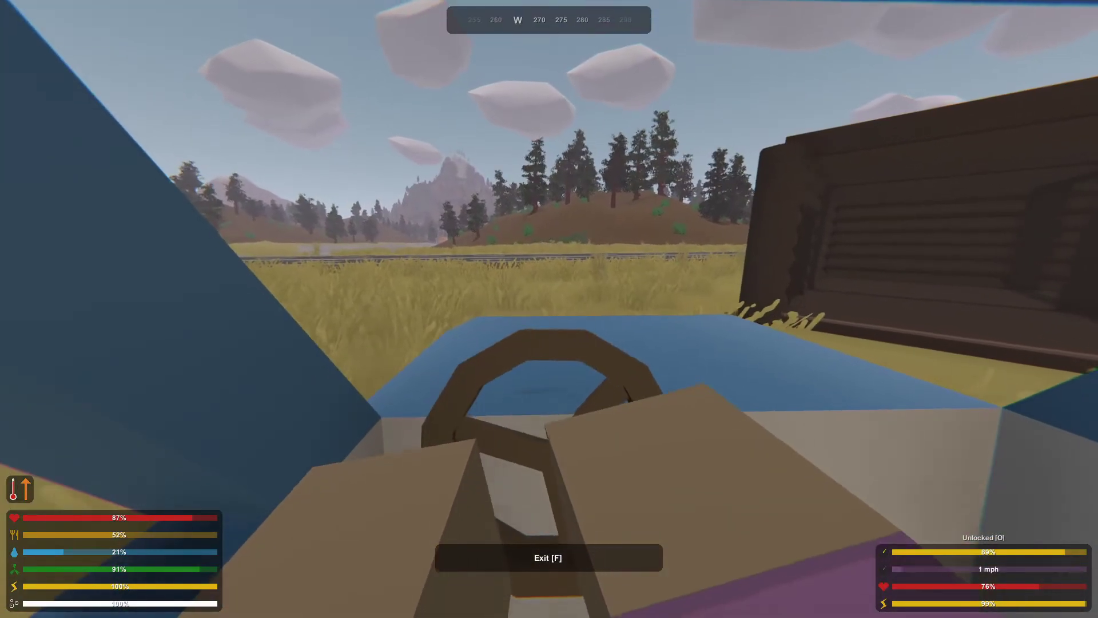
pyautogui.press('w')
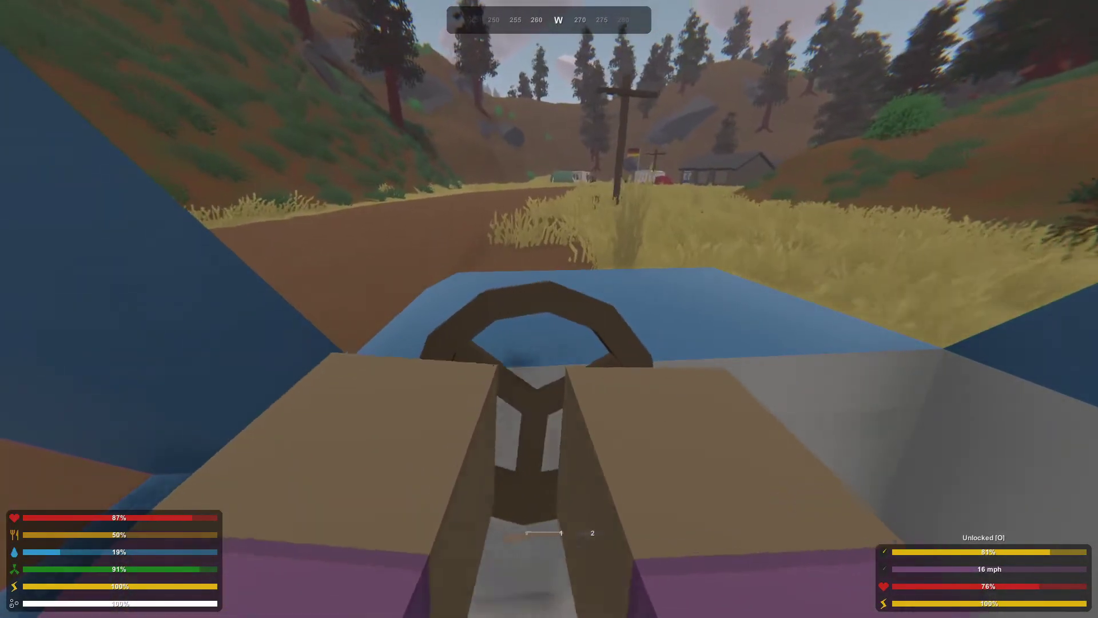
pyautogui.press('f')
pyautogui.press('w')
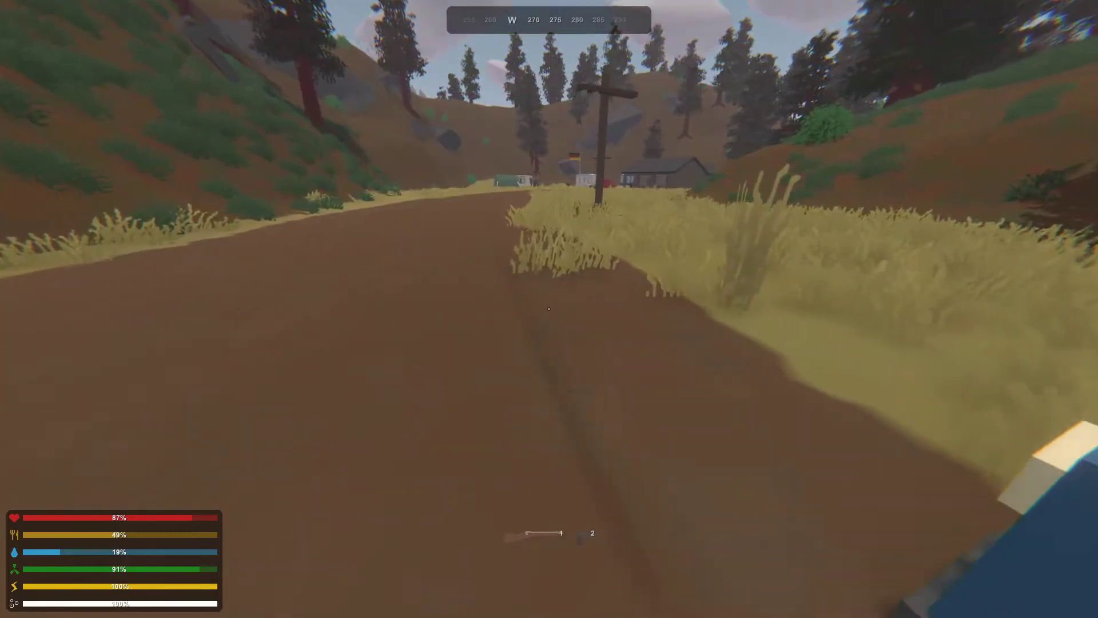
pyautogui.press('1')
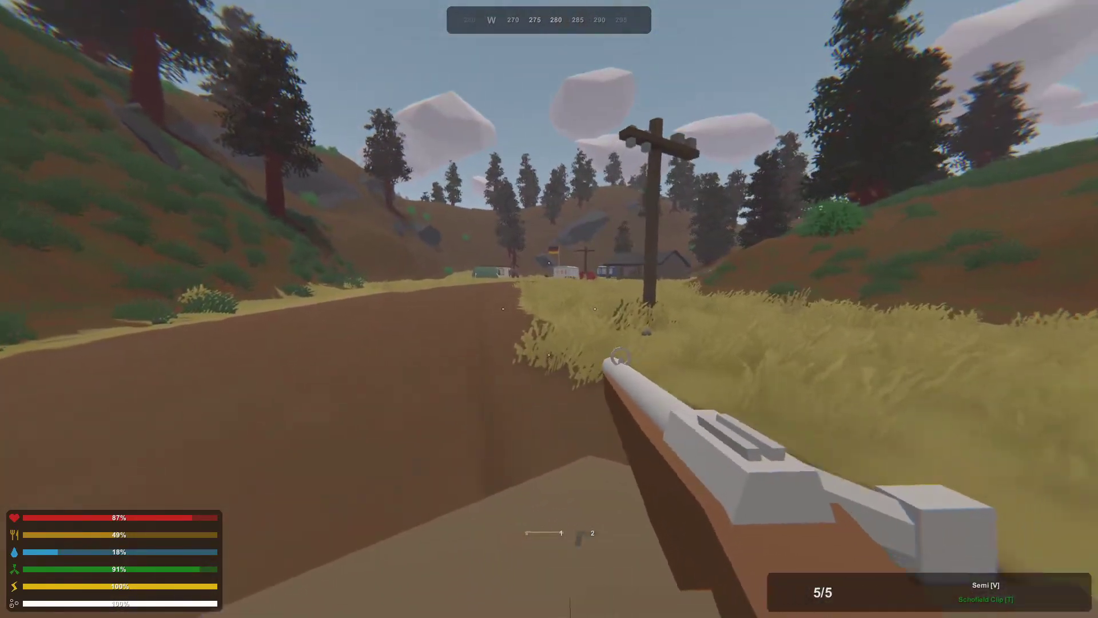
pyautogui.press('w')
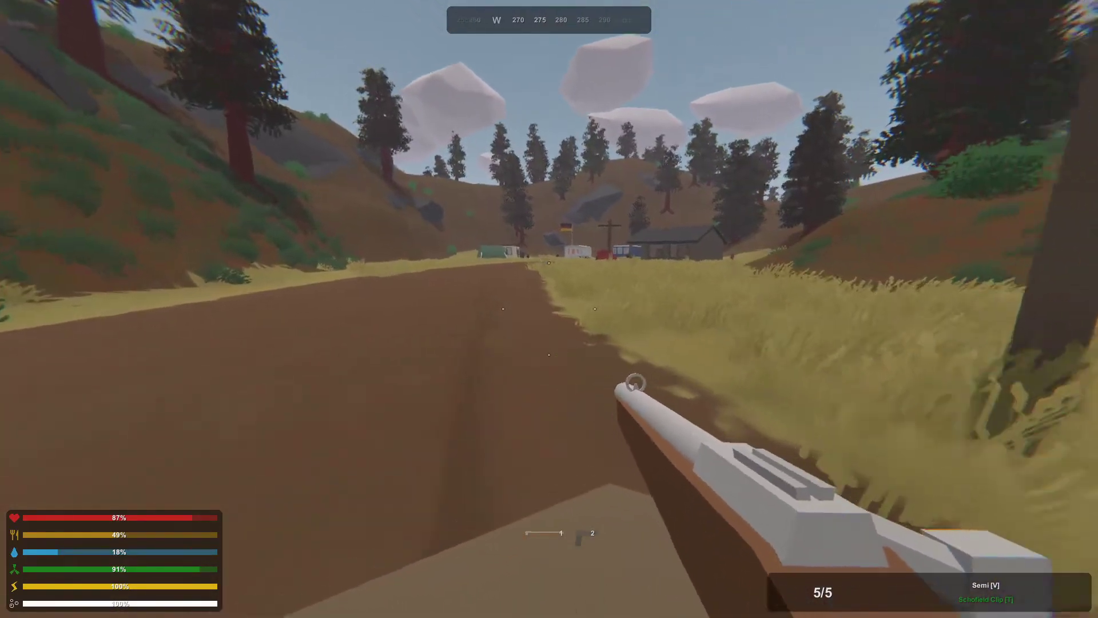
# Walk along the road to the camp and its tent
pyautogui.press('w')
pyautogui.press('w')
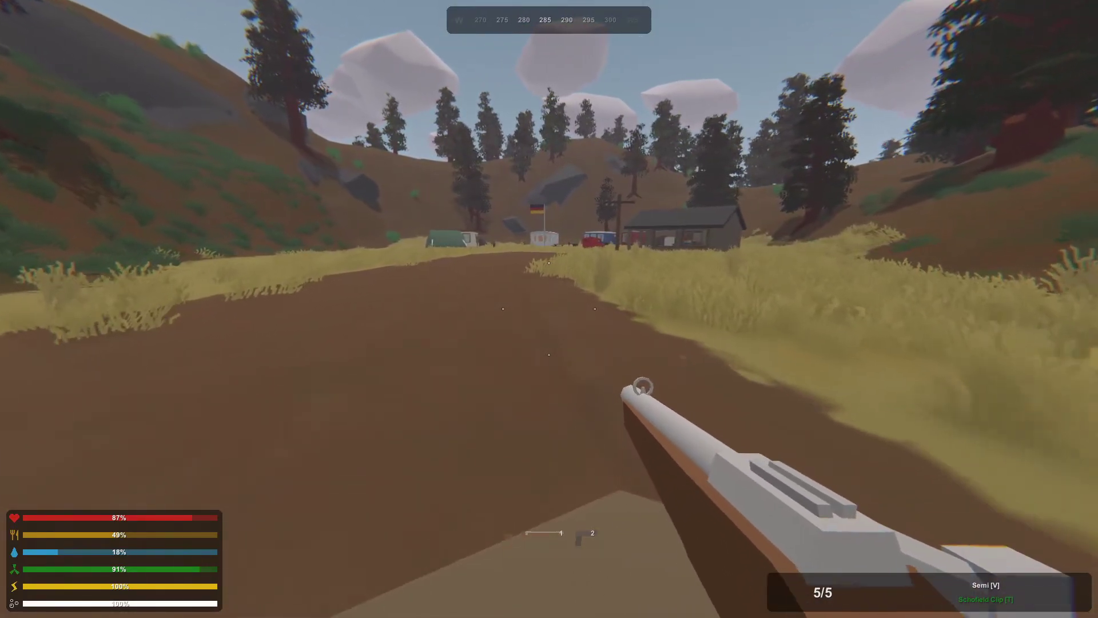
pyautogui.press('w')
pyautogui.press('w')
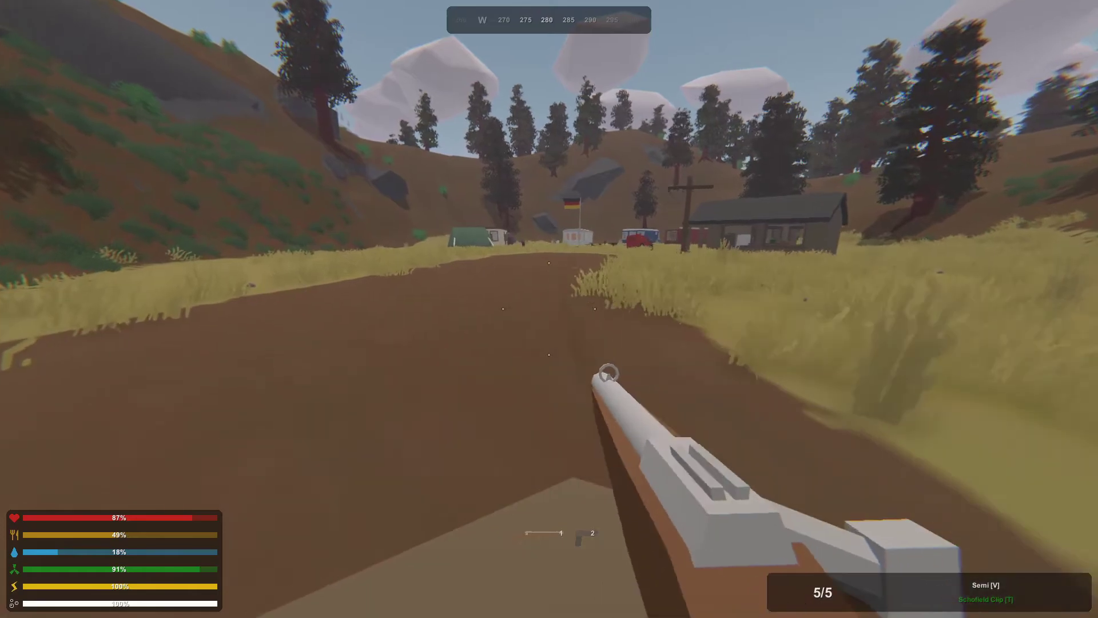
pyautogui.press('w')
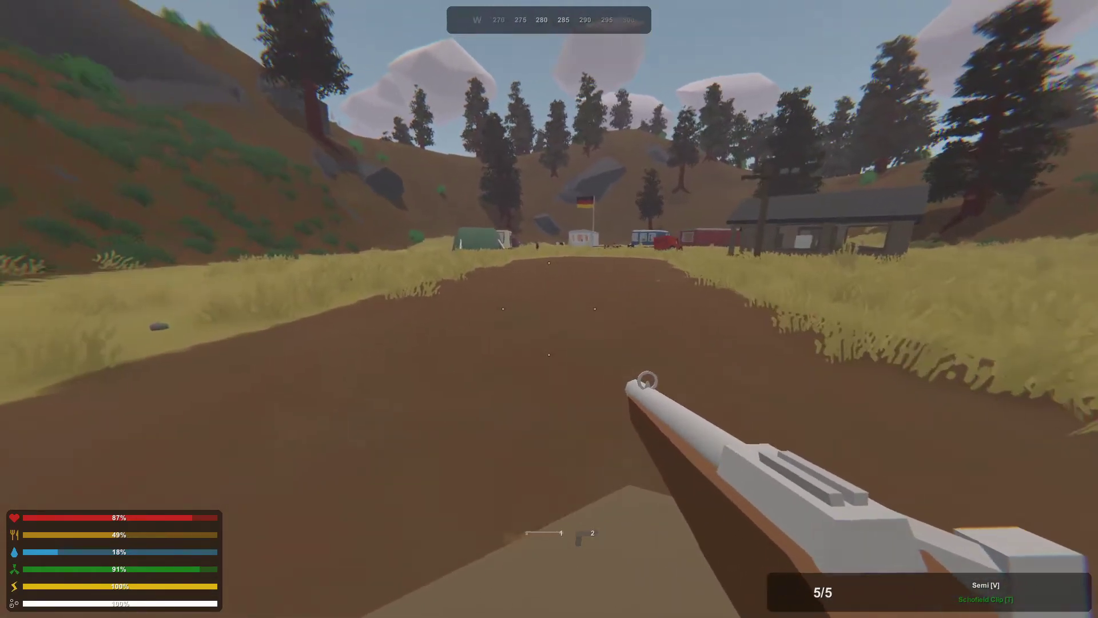
pyautogui.press('w')
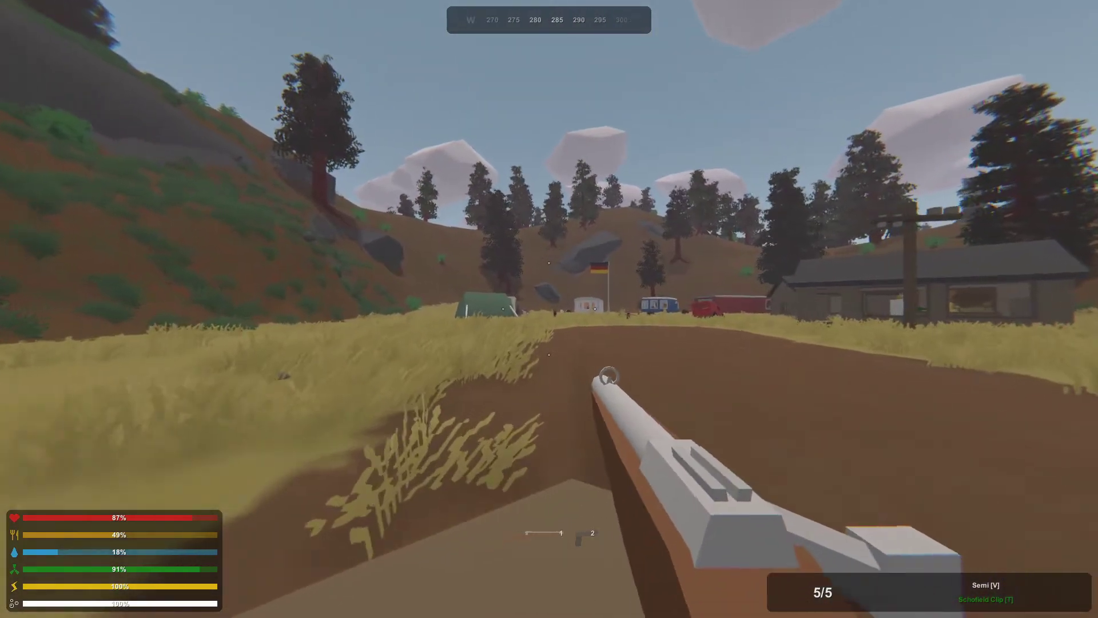
pyautogui.press('w')
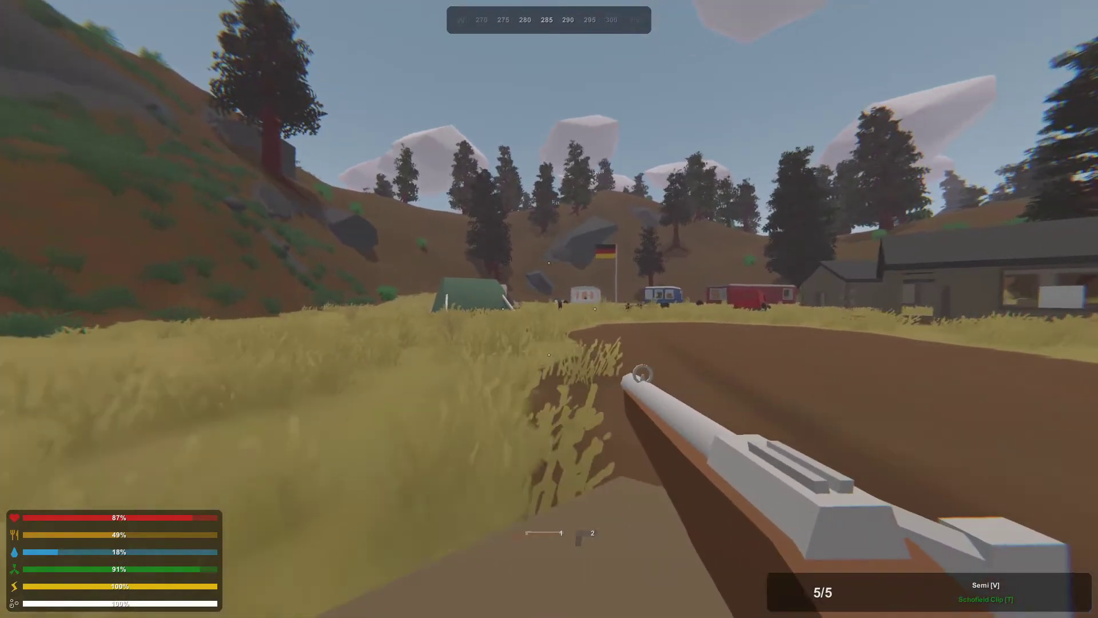
# Aim and fire two rifle shots at the target near the tent, leaving 3/5 rounds
pyautogui.rightClick(550, 310)
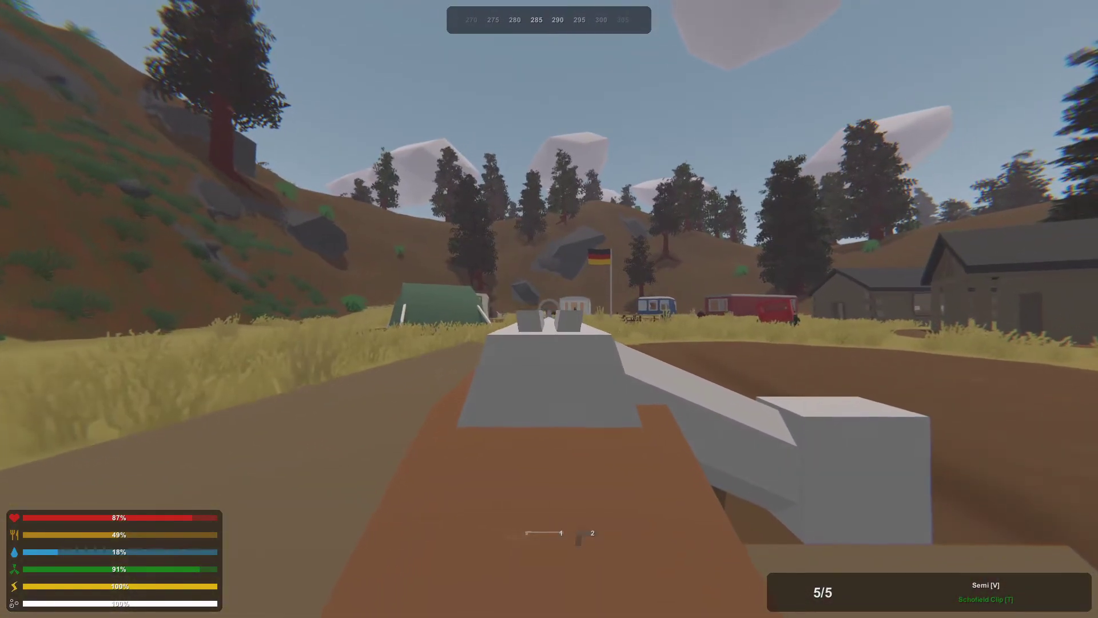
pyautogui.click(550, 309)
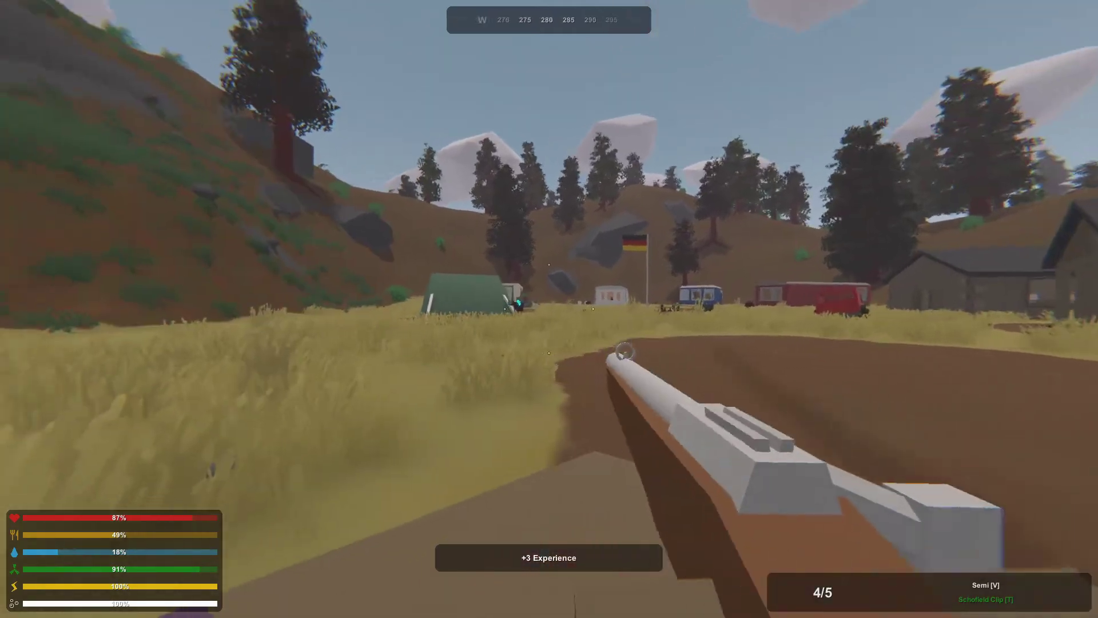
pyautogui.rightClick(549, 309)
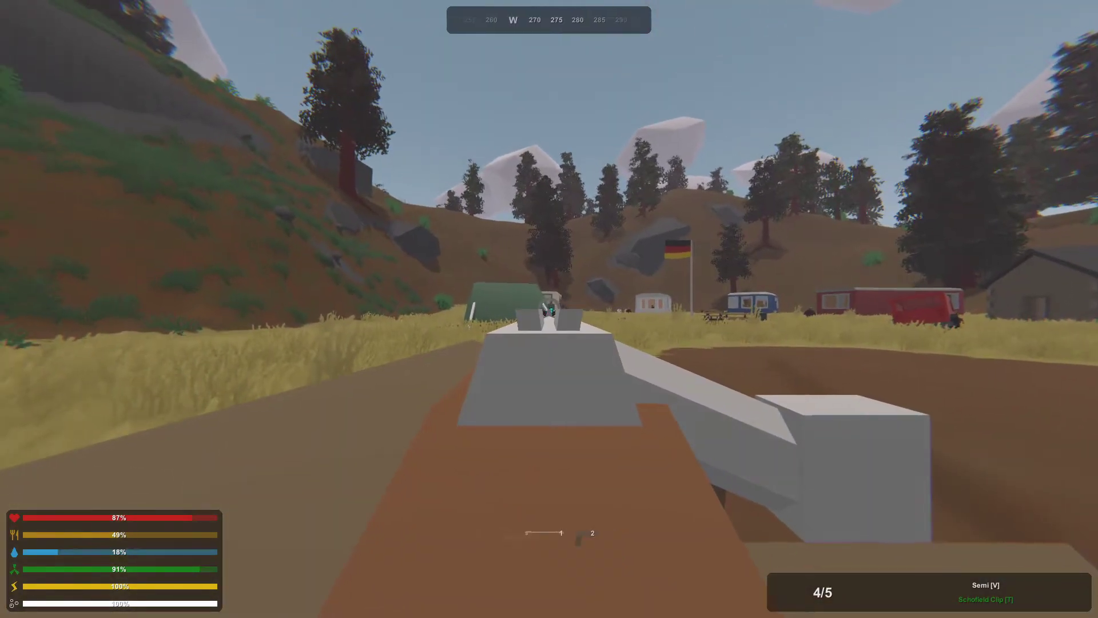
pyautogui.click(549, 308)
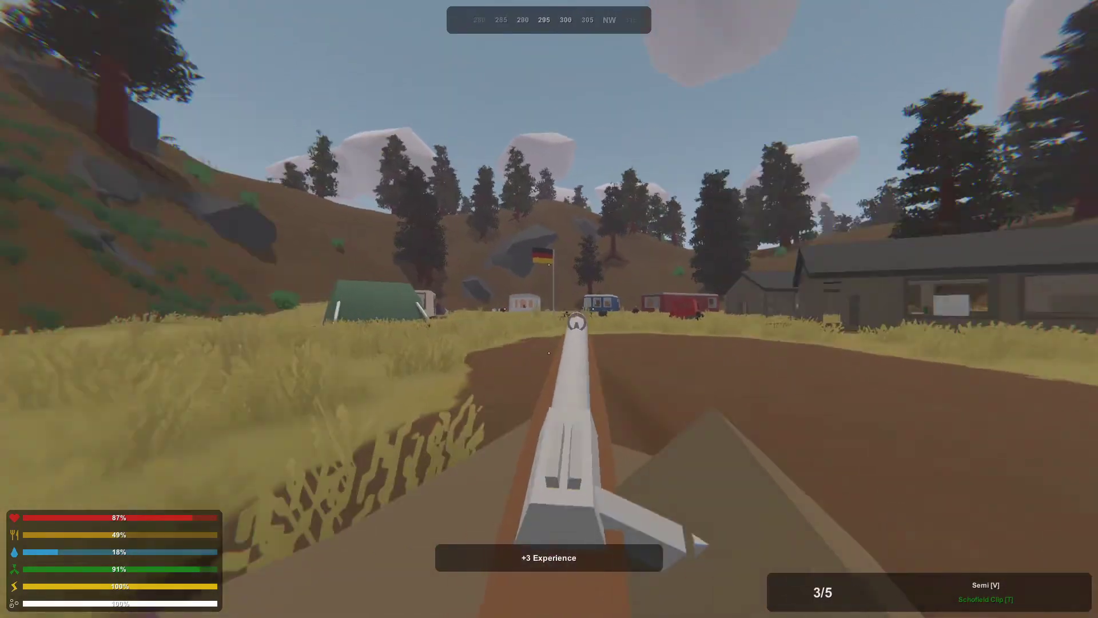
pyautogui.rightClick(549, 310)
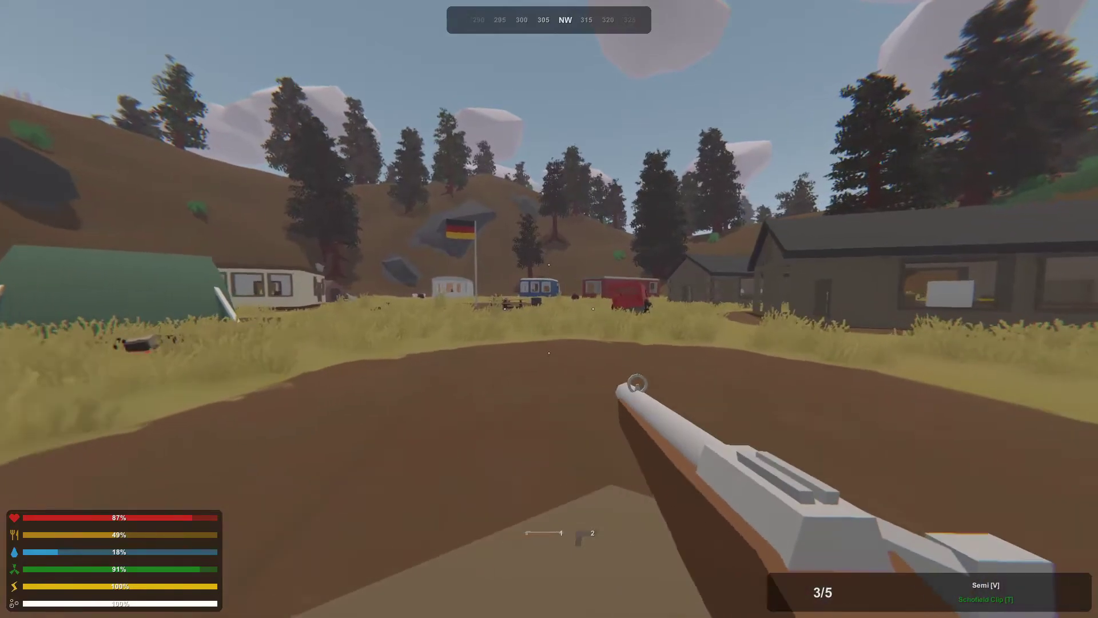
# Enter the house, pick up the green bedroll, and take the candy bar from the fridge
pyautogui.press('w')
pyautogui.press('w')
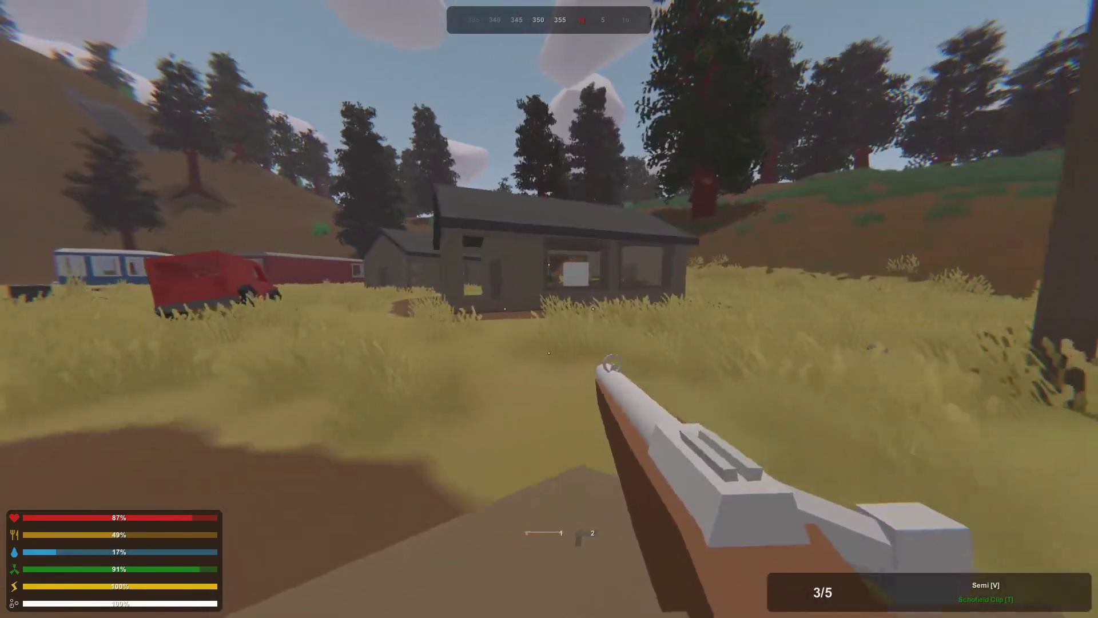
pyautogui.press('w')
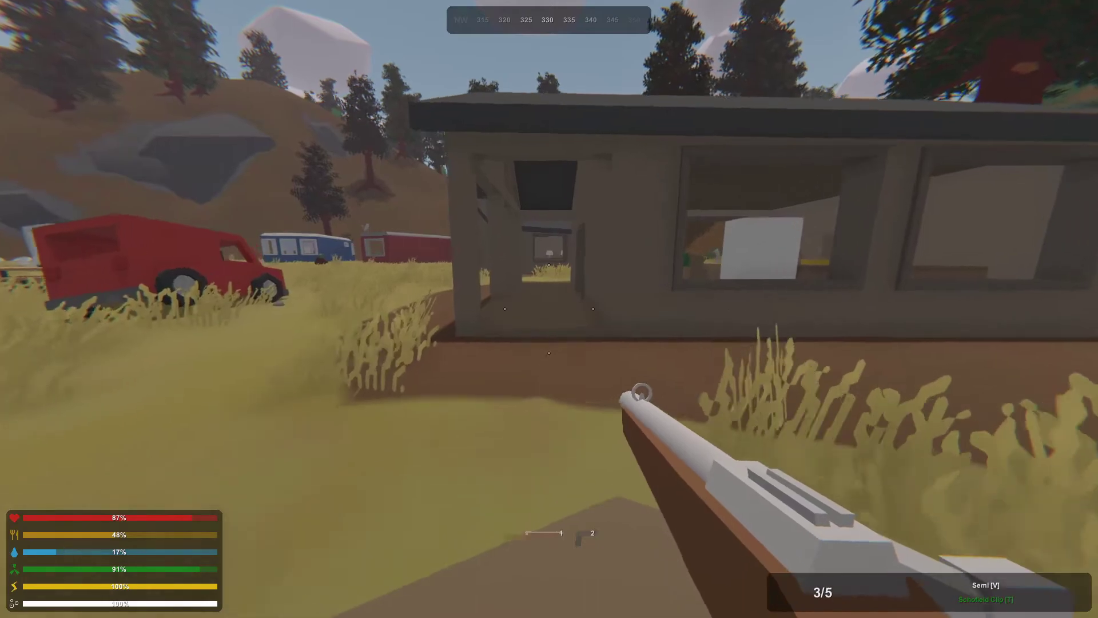
pyautogui.press('w')
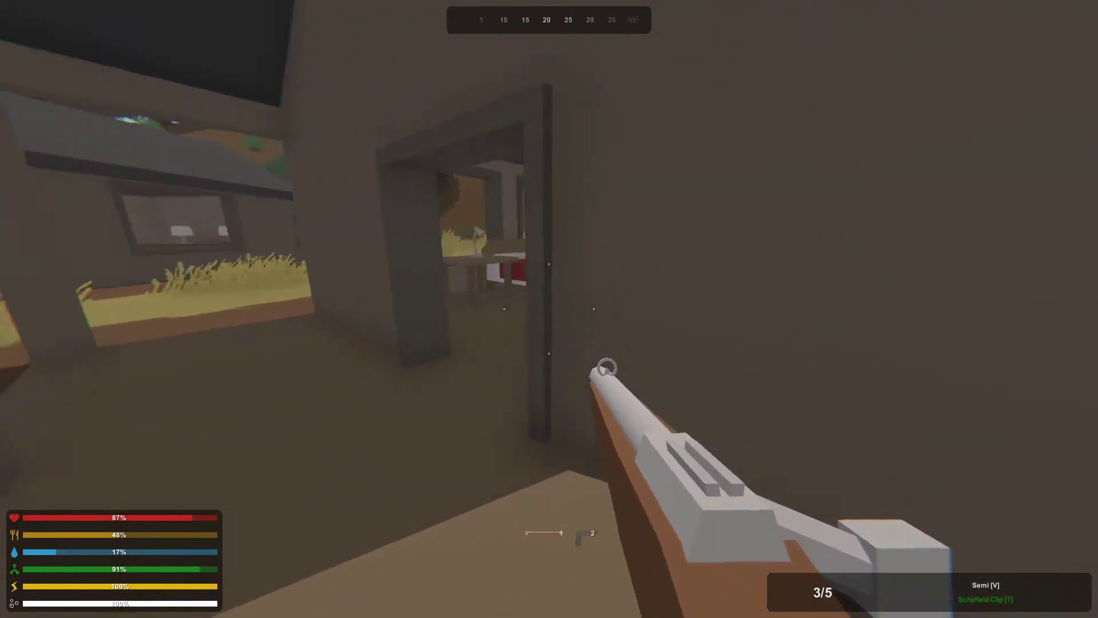
pyautogui.press('w')
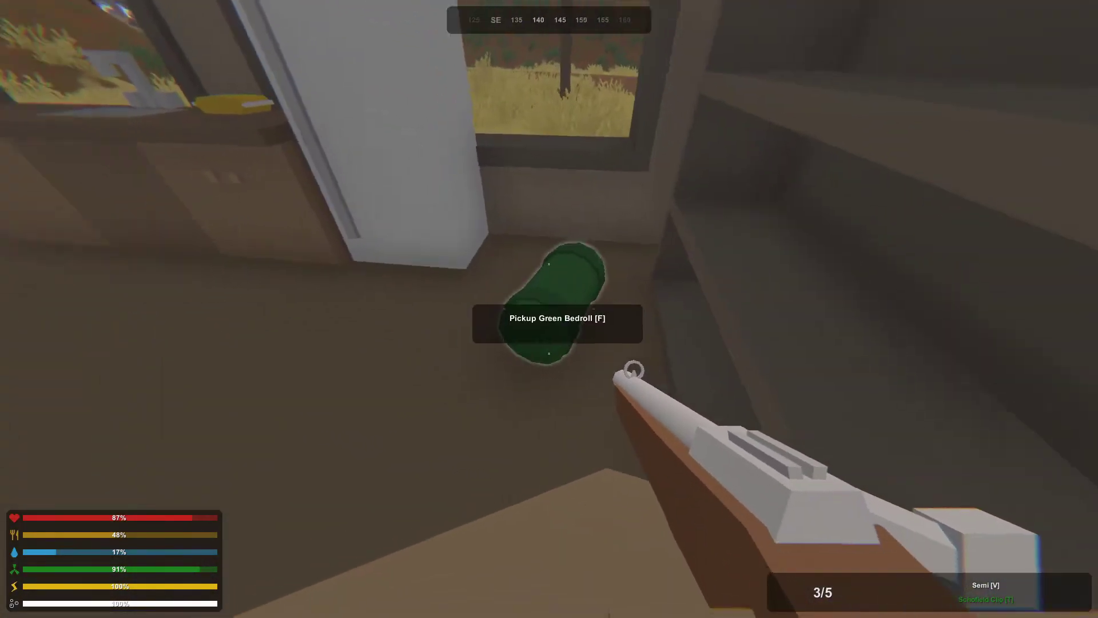
pyautogui.press('f')
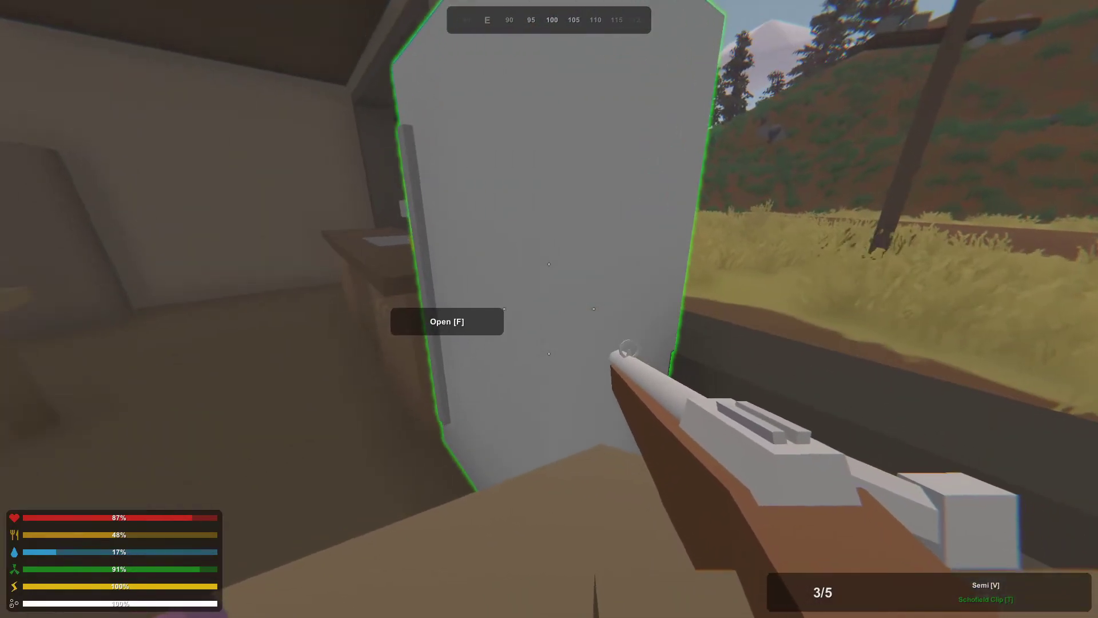
pyautogui.press('f')
pyautogui.press('f')
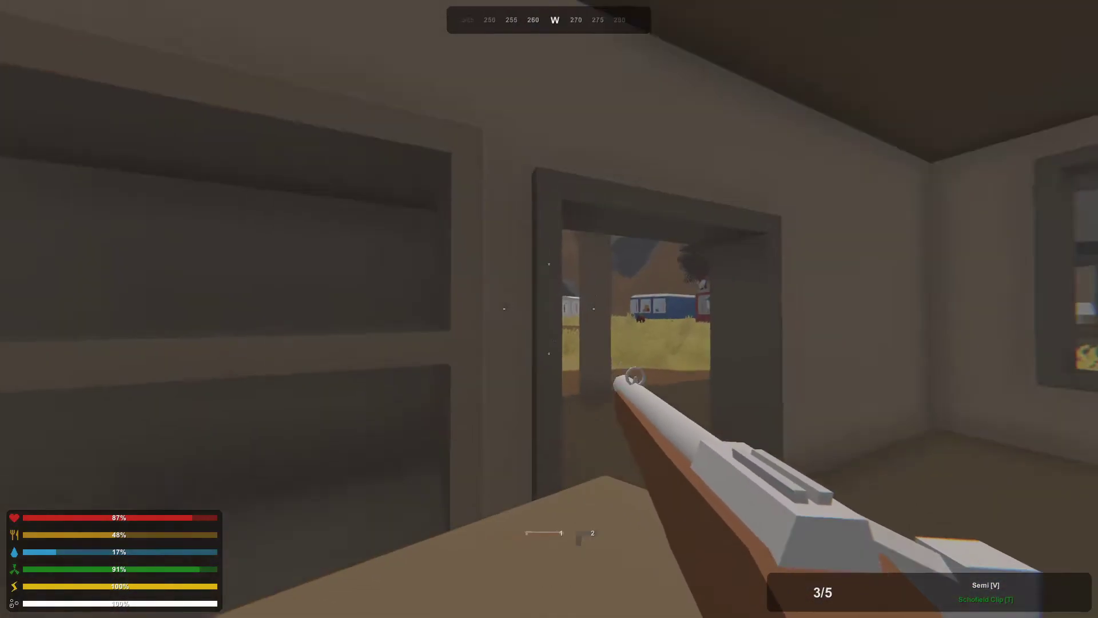
# Take the chips from the cabinet and eat them, raising food to 78%
pyautogui.press('f')
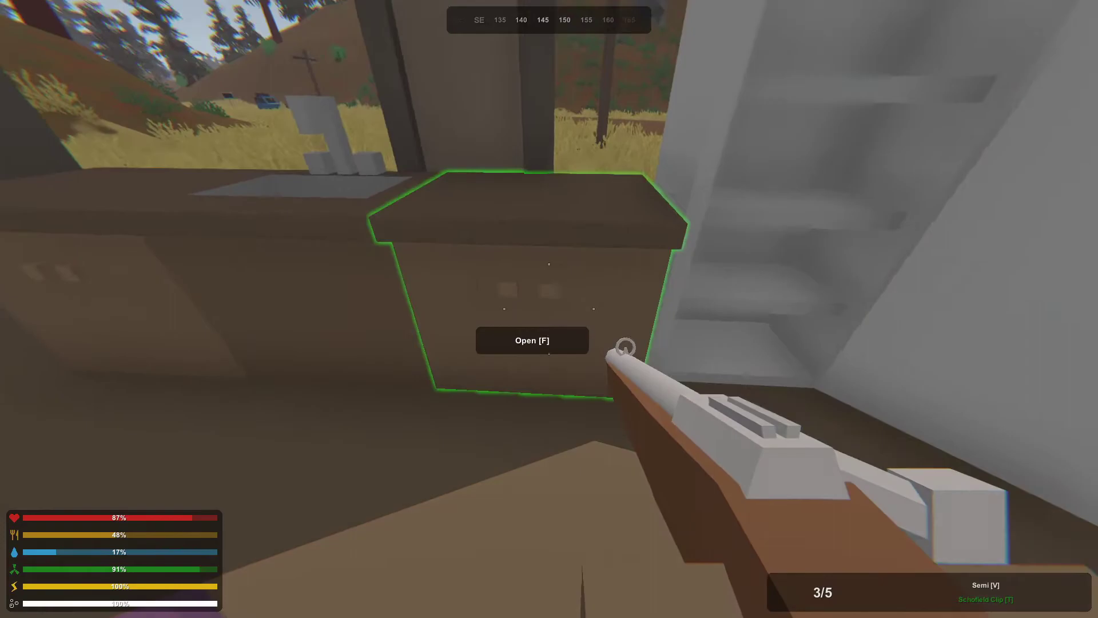
pyautogui.press('f')
pyautogui.press('f')
pyautogui.press('g')
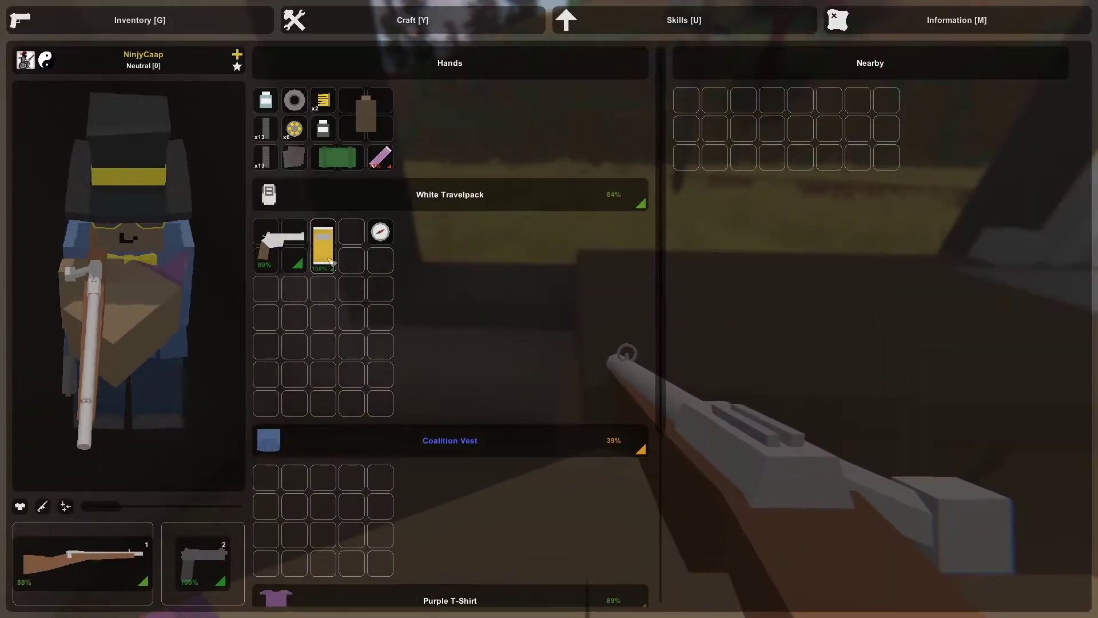
pyautogui.click(324, 245)
pyautogui.rightClick(322, 244)
pyautogui.press('g')
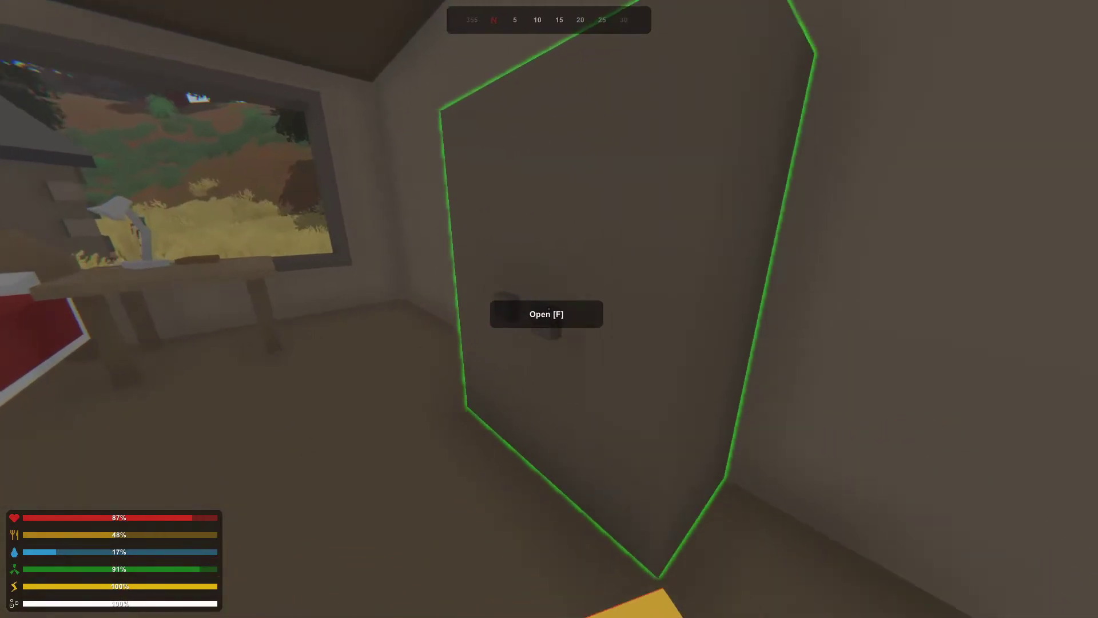
# Check the wardrobe and pick up the green sweatervest from the bed
pyautogui.press('f')
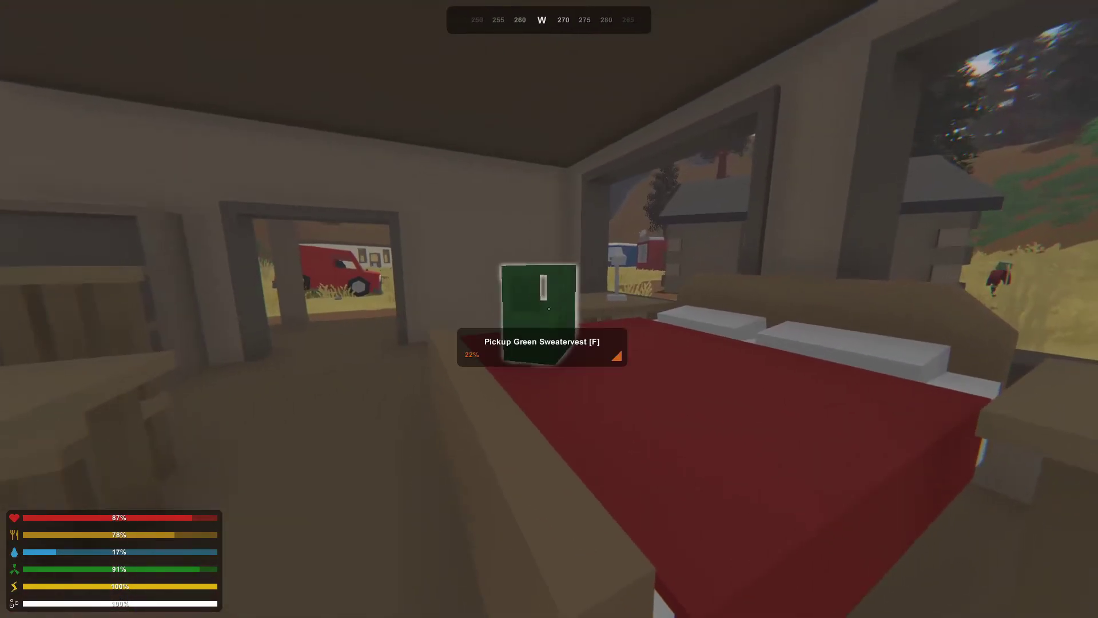
pyautogui.press('f')
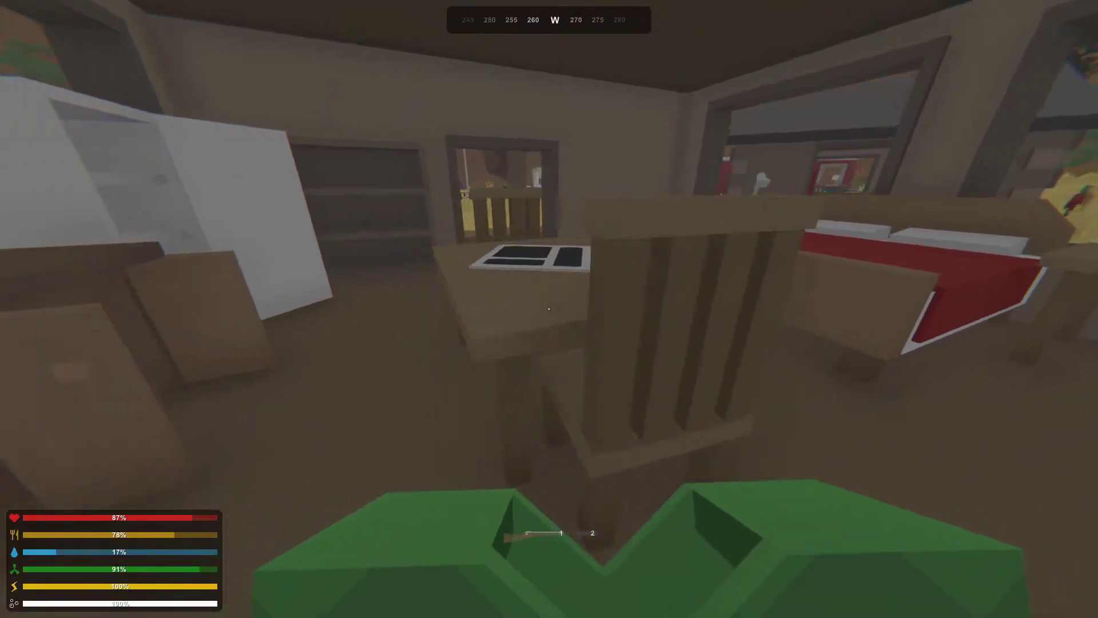
pyautogui.press('g')
# Salvage the green sweatervest into cloth and drop the Green Bedroll
pyautogui.rightClick(337, 254)
pyautogui.click(403, 309)
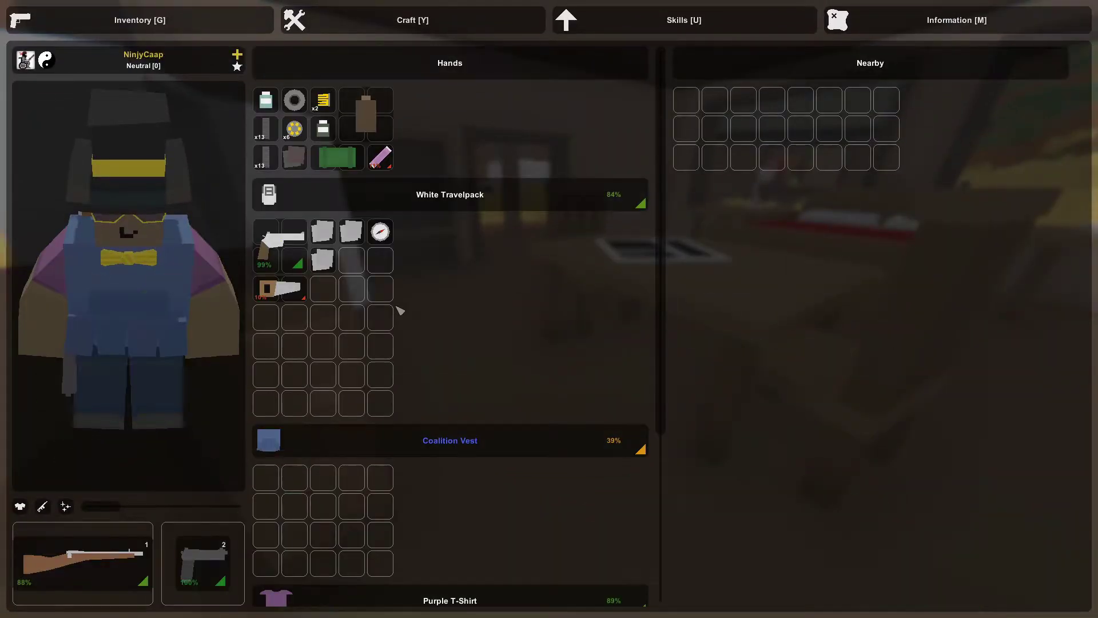
pyautogui.rightClick(347, 158)
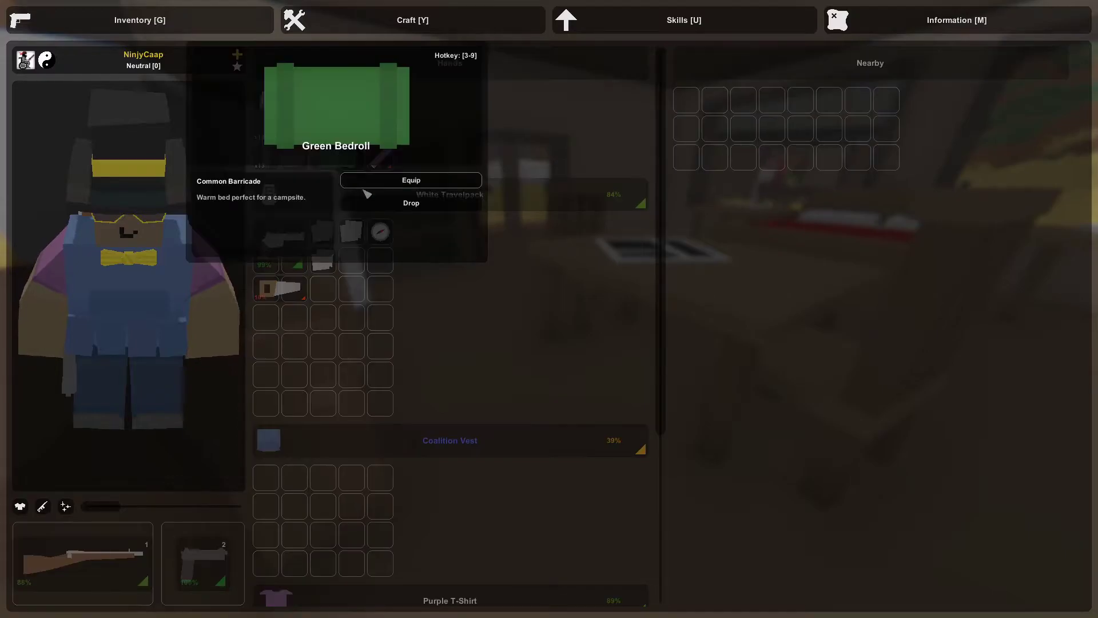
pyautogui.click(486, 277)
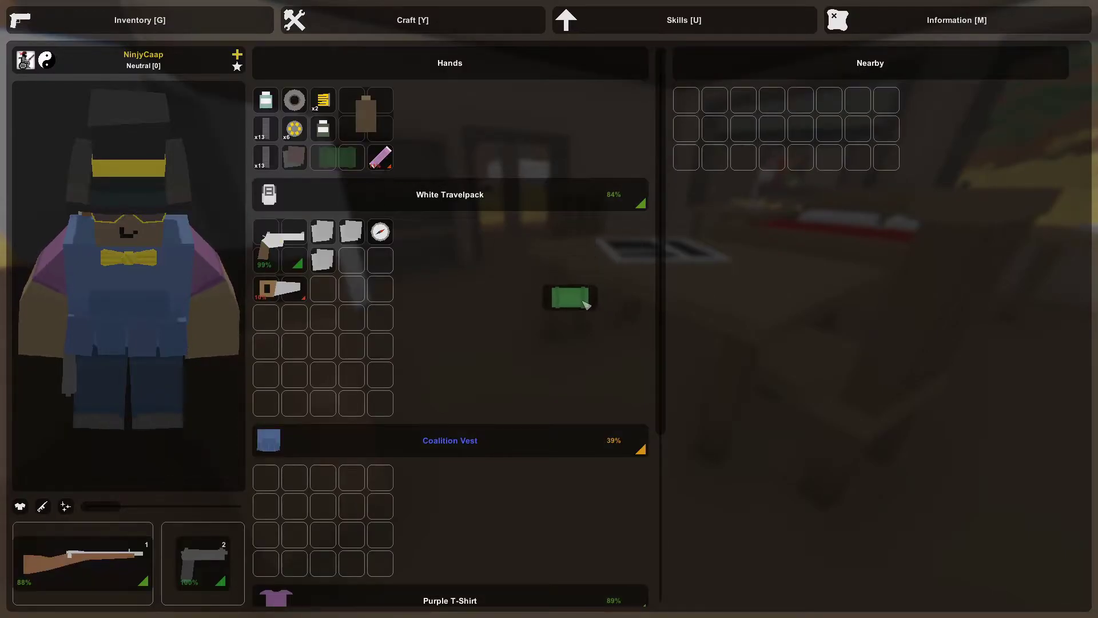
pyautogui.rightClick(342, 160)
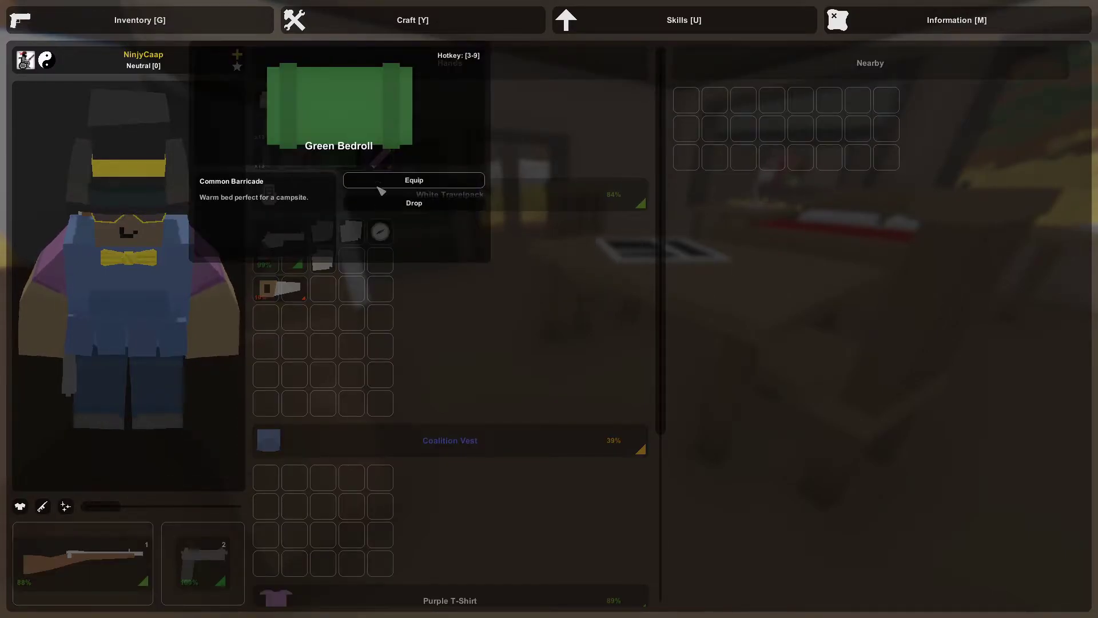
# Salvage the saw into metal scrap from the salvage blueprints
pyautogui.click(401, 20)
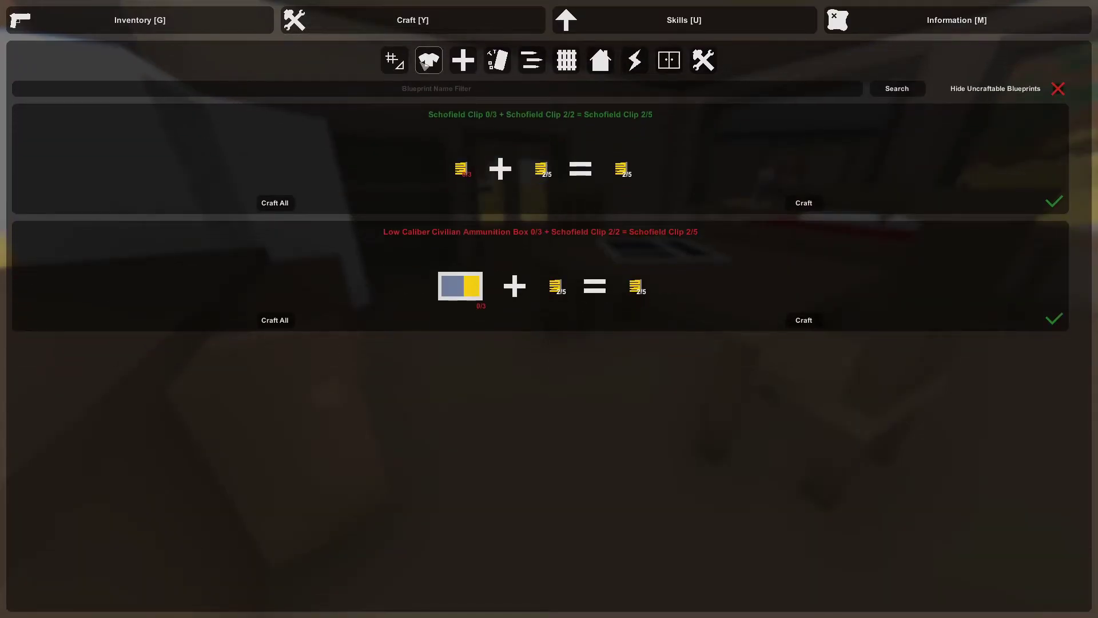
pyautogui.click(396, 62)
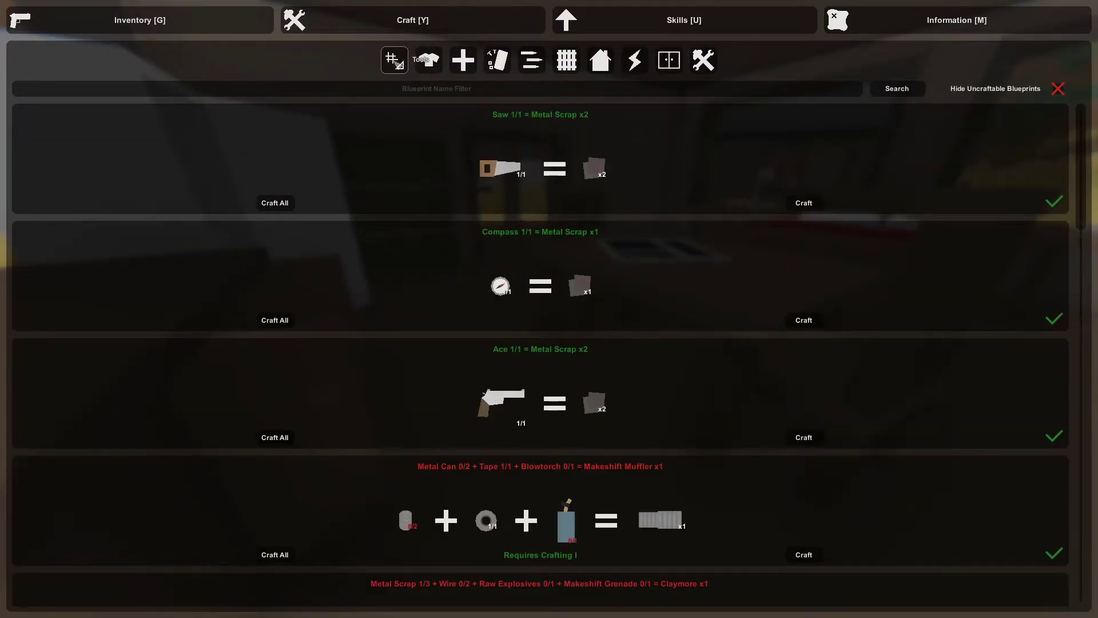
pyautogui.click(805, 202)
pyautogui.scroll(-1, 661, 155)
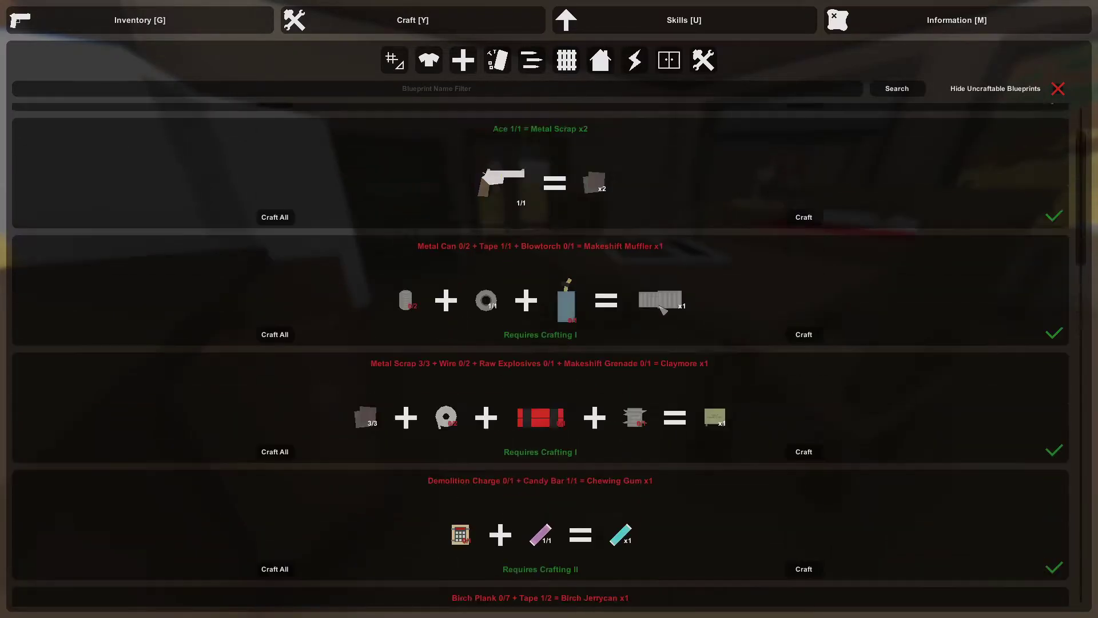
pyautogui.scroll(1, 661, 155)
pyautogui.click(253, 35)
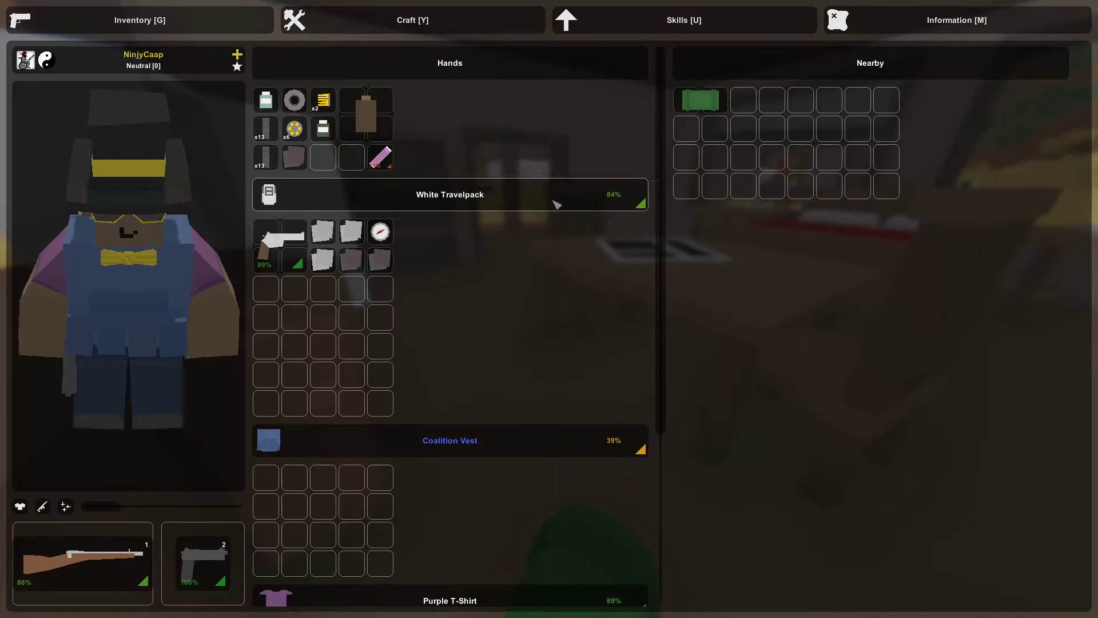
pyautogui.scroll(-2, 515, 207)
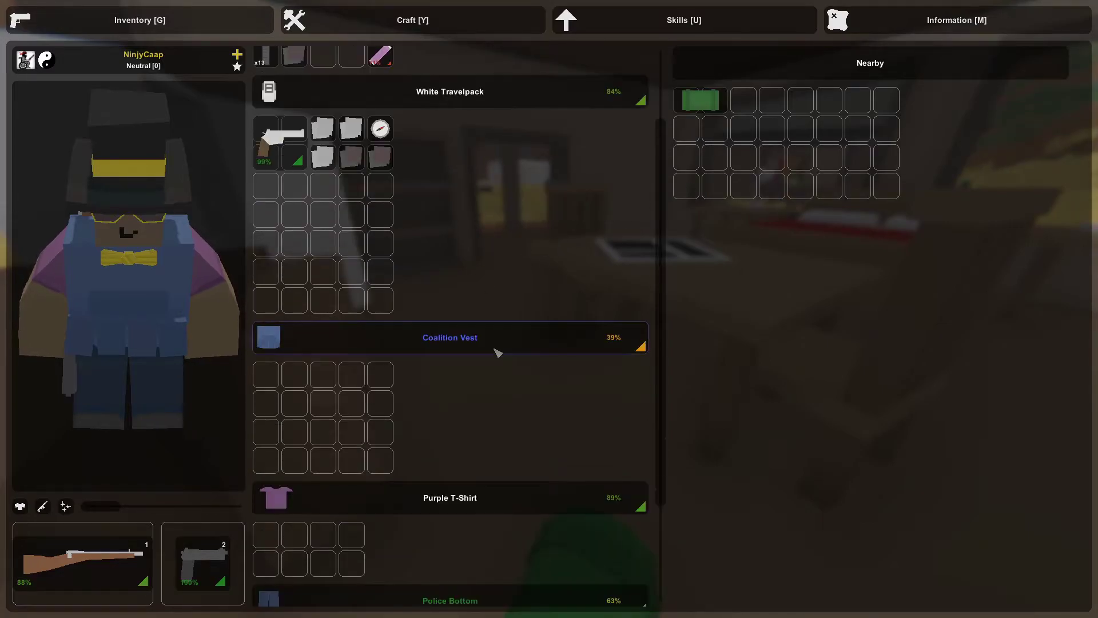
pyautogui.scroll(-1, 495, 353)
pyautogui.scroll(-2, 489, 369)
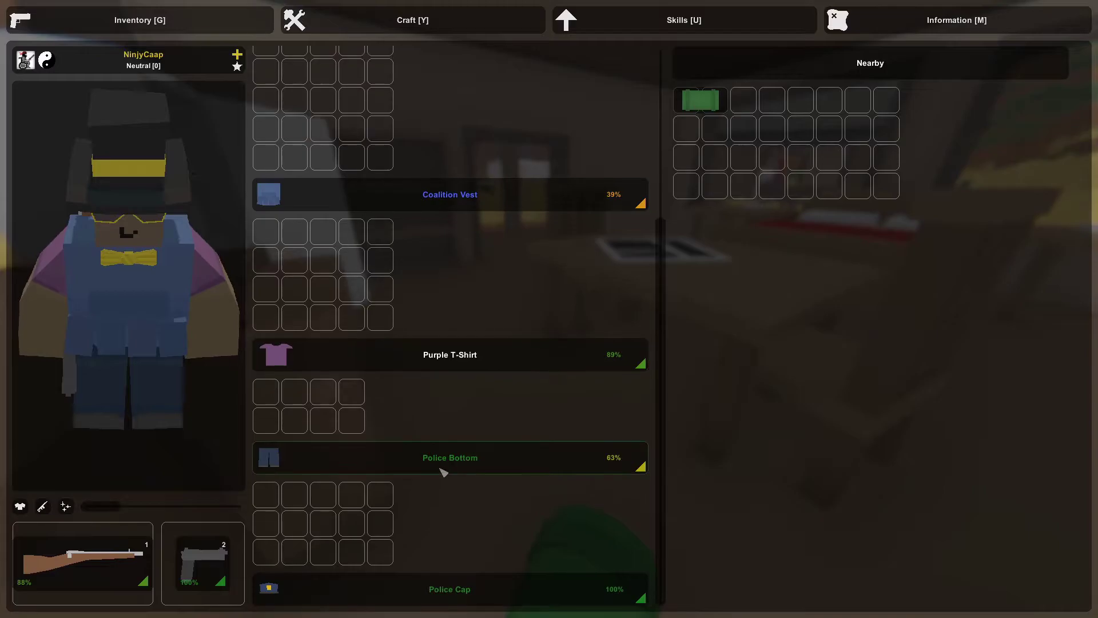
# Repair the Police Bottom trousers from 63% to 100% with cloth
pyautogui.rightClick(414, 470)
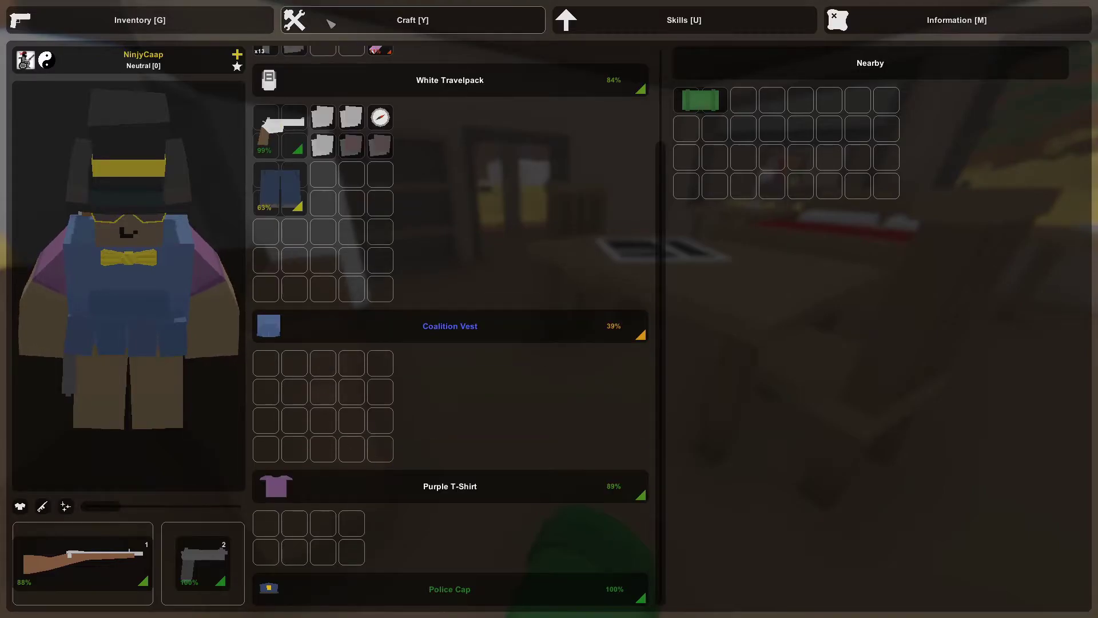
pyautogui.click(331, 23)
pyautogui.click(703, 63)
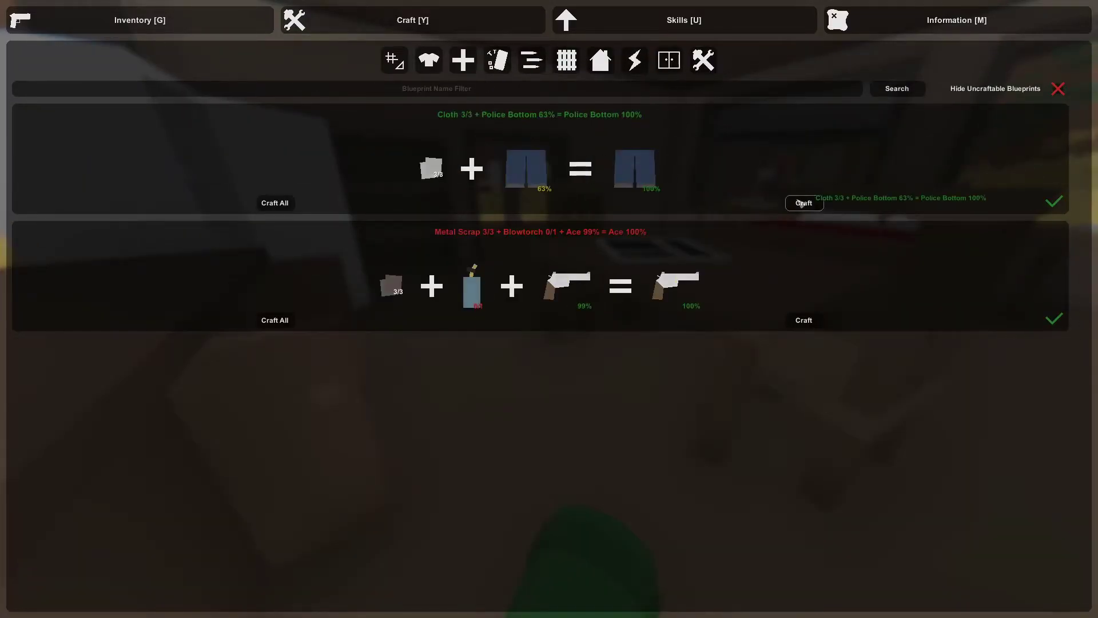
pyautogui.click(804, 203)
pyautogui.click(119, 24)
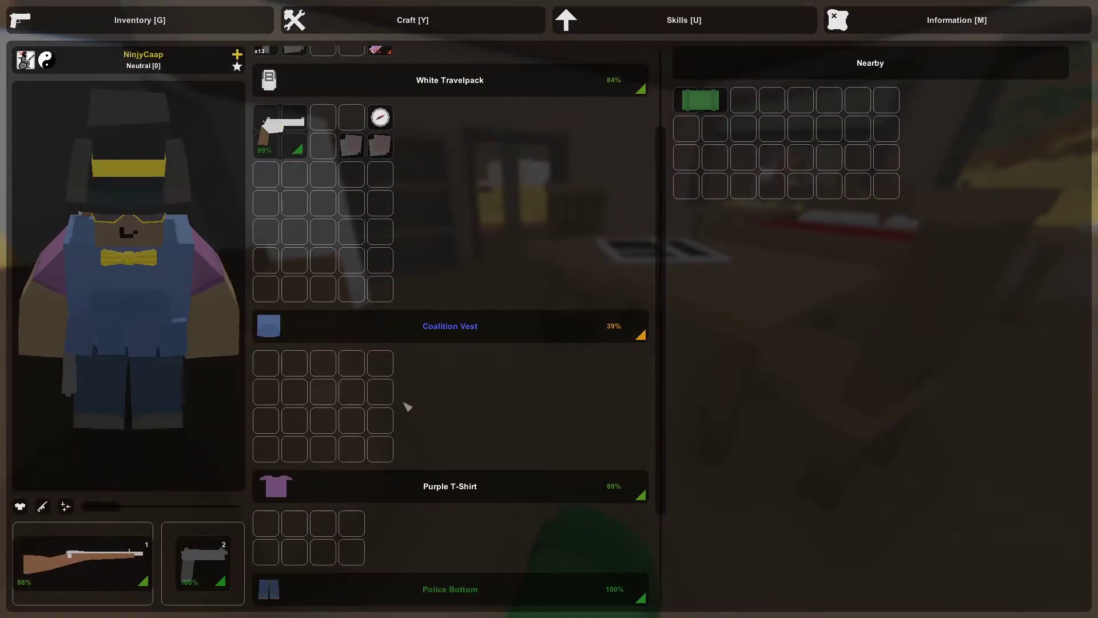
pyautogui.scroll(-3, 407, 407)
pyautogui.scroll(1, 420, 412)
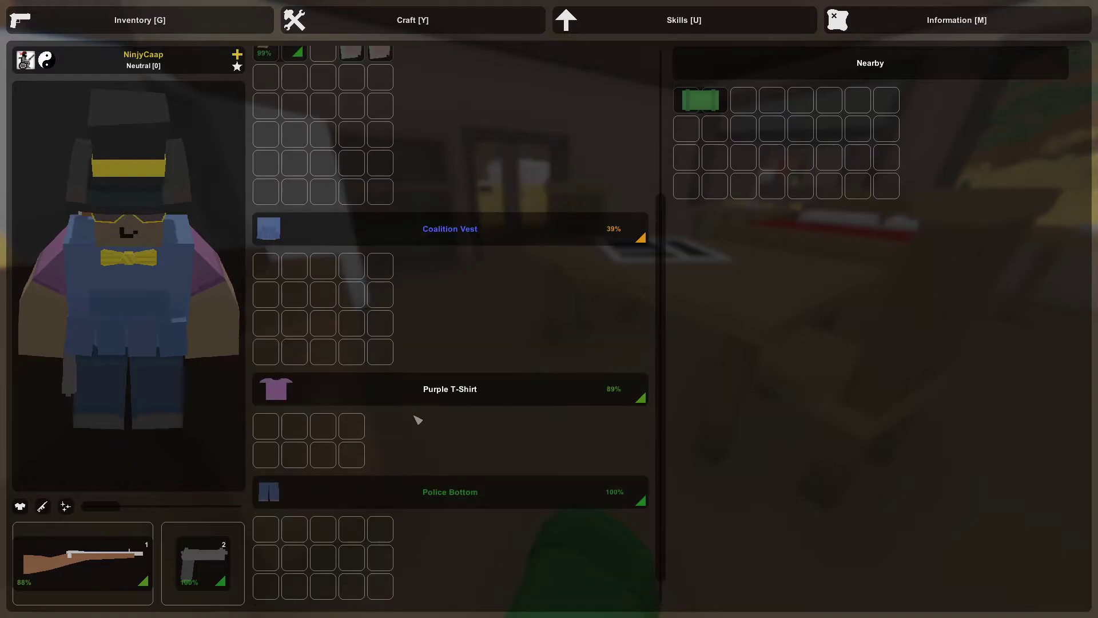
pyautogui.scroll(3, 427, 388)
pyautogui.scroll(1, 422, 396)
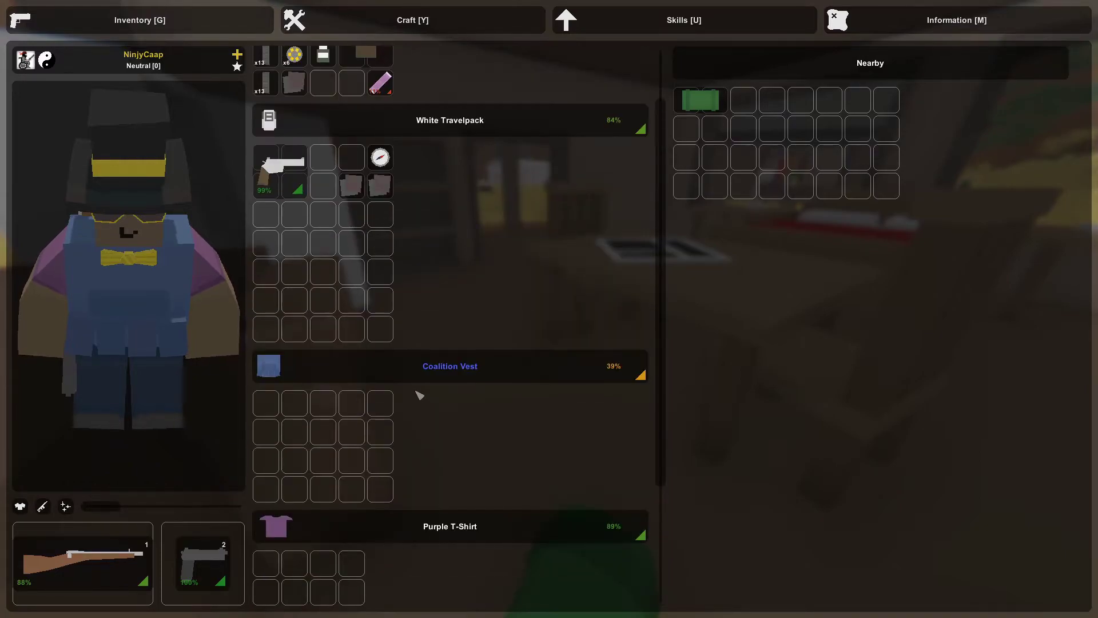
pyautogui.scroll(1, 419, 396)
pyautogui.scroll(1, 420, 395)
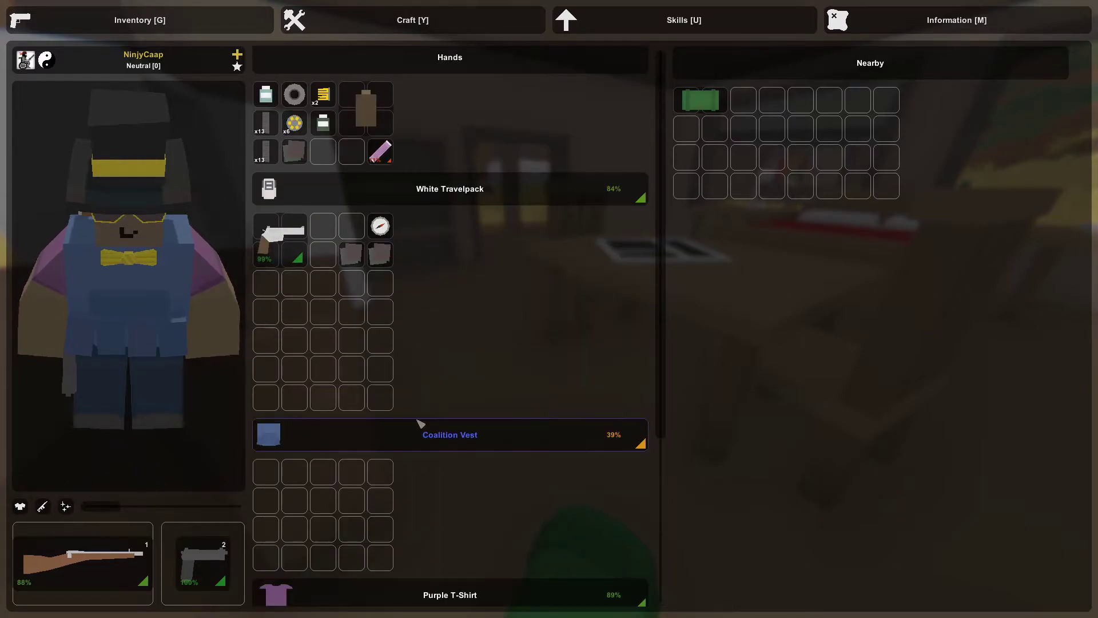
# Ready the rifle and walk out to the nearby cabin's window
pyautogui.press('g')
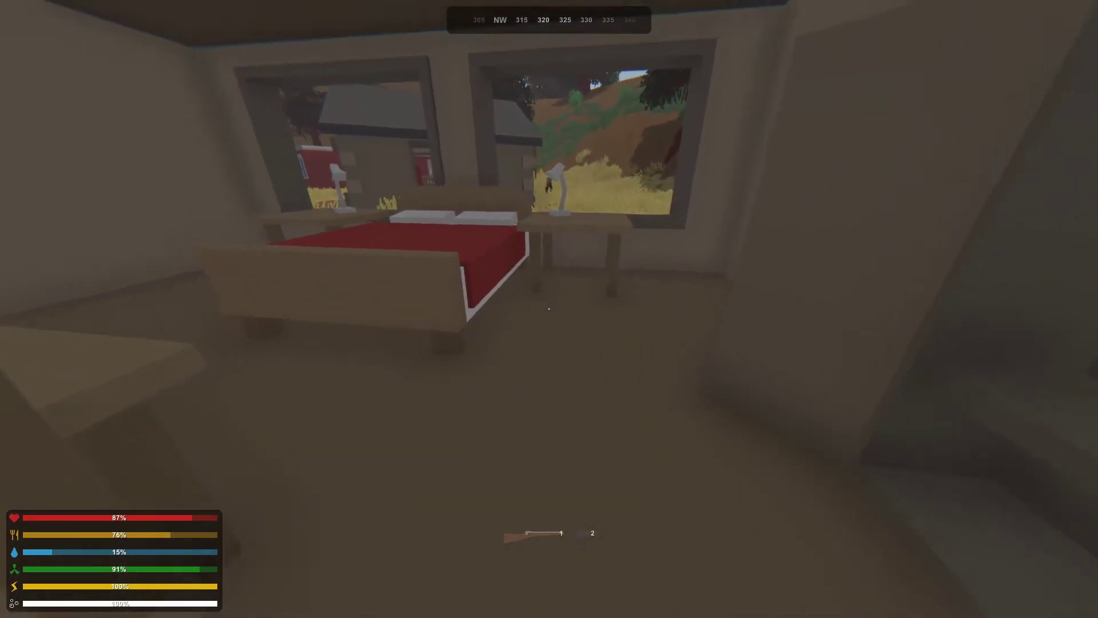
pyautogui.press('1')
pyautogui.press('w')
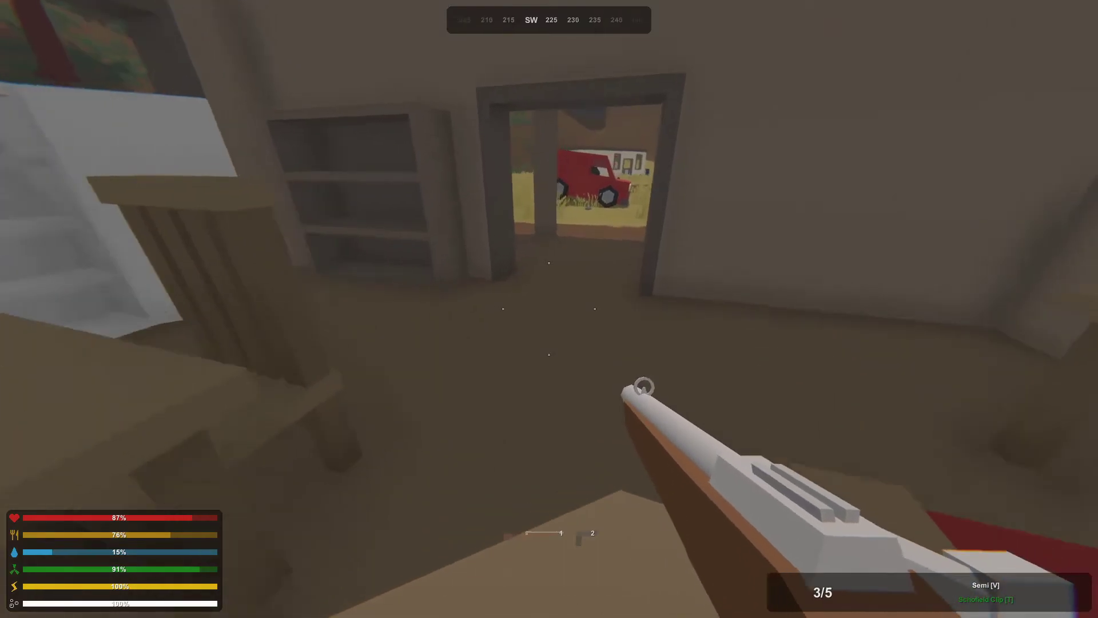
pyautogui.press('w')
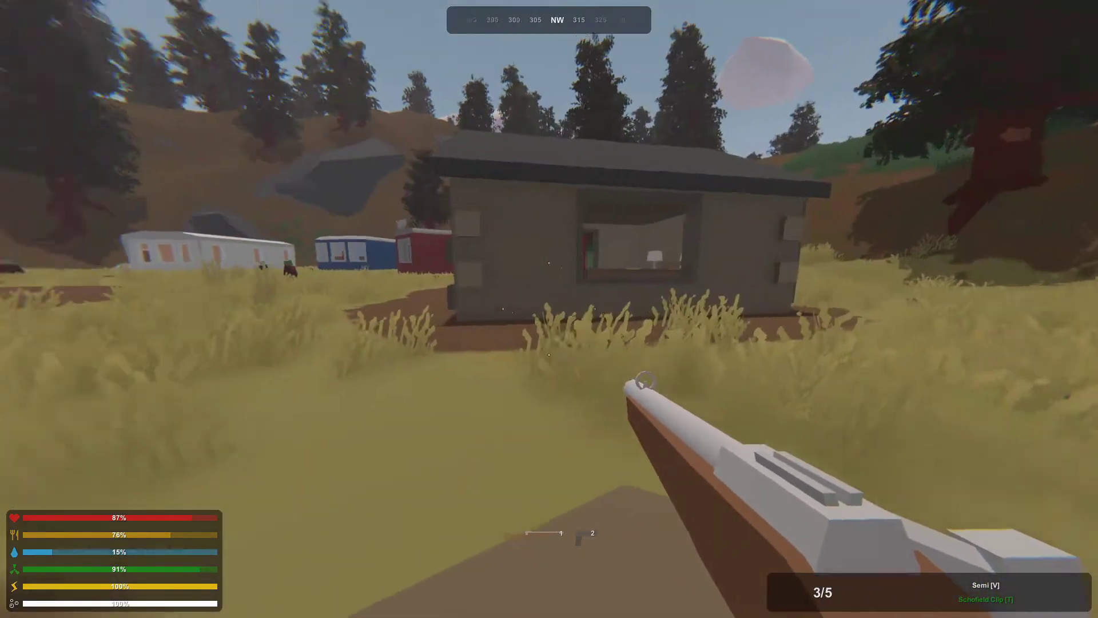
pyautogui.press('w')
pyautogui.press('w')
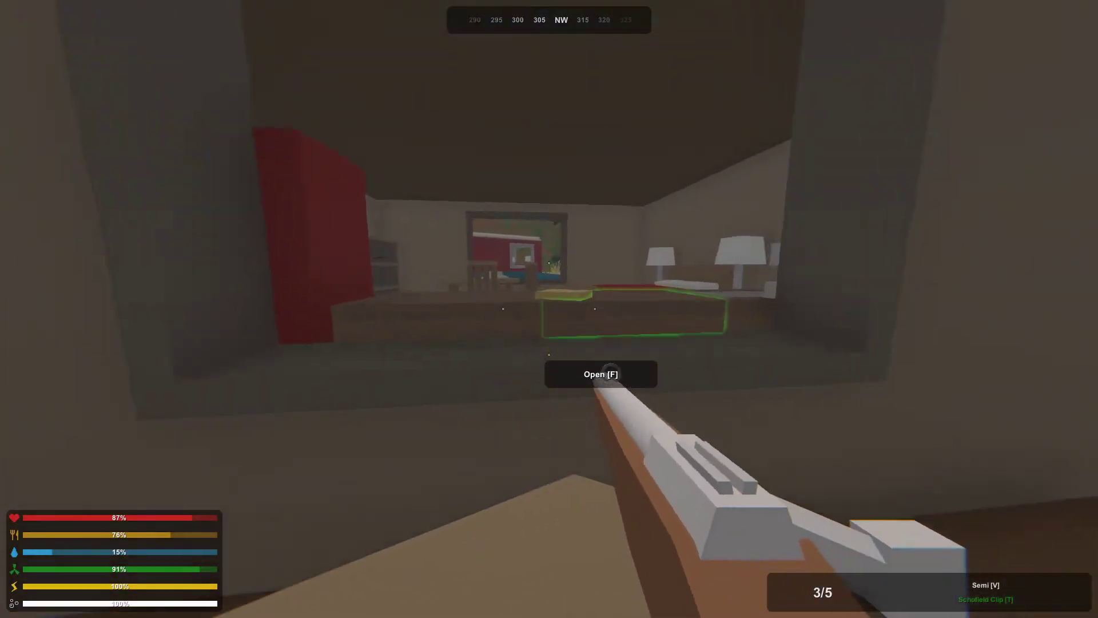
pyautogui.press('w')
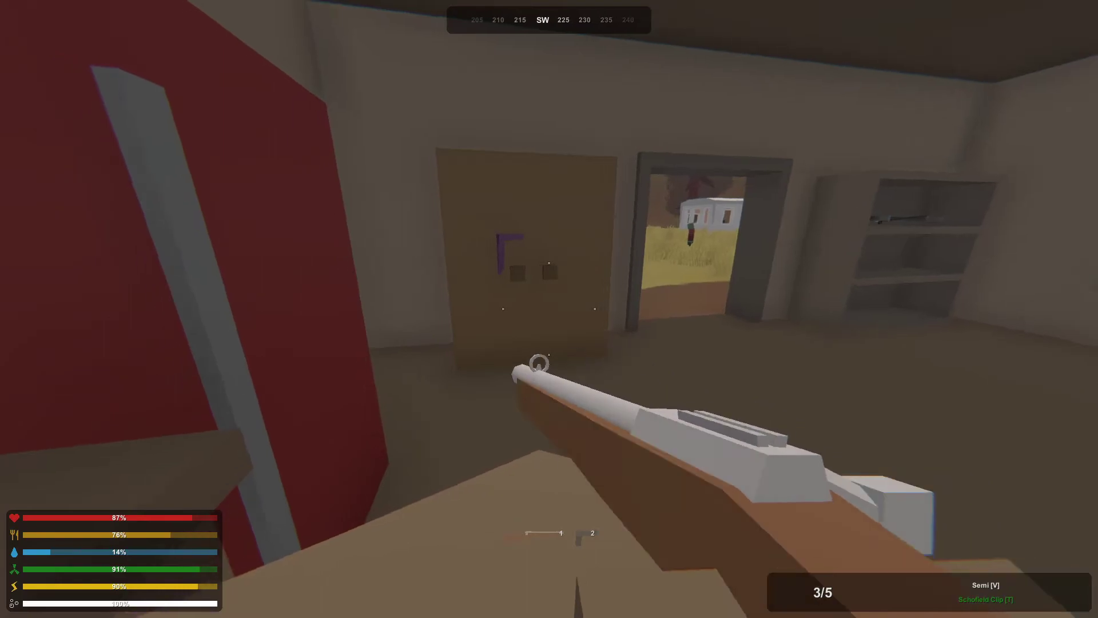
# Loot the purple poncho, kitchen knife and grape juice, then hold the grape juice
pyautogui.press('f')
pyautogui.press('w')
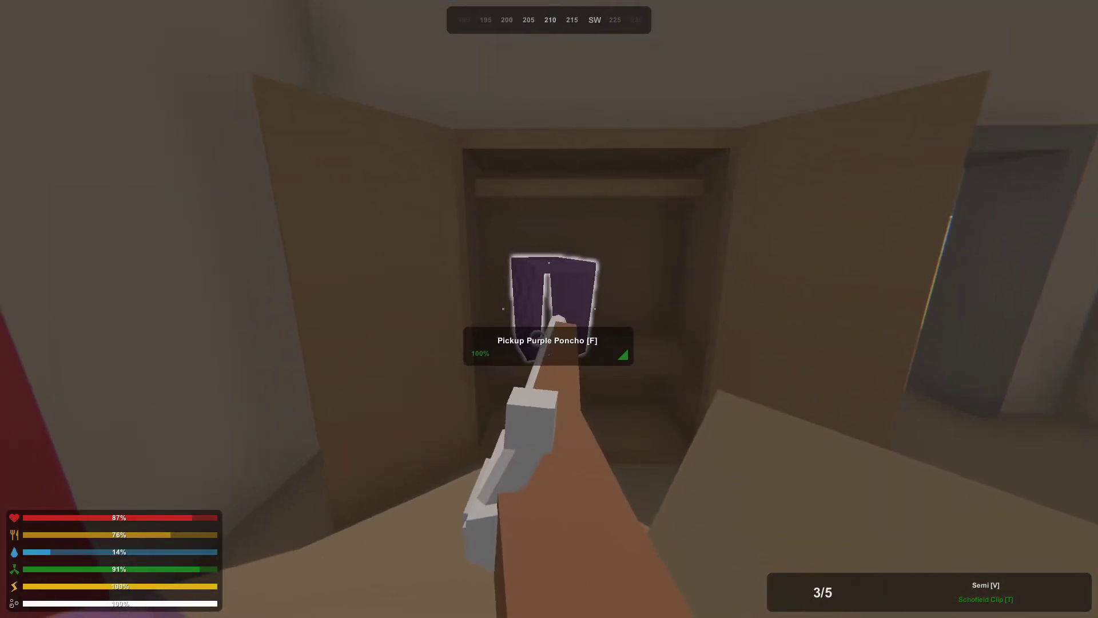
pyautogui.press('f')
pyautogui.press('f')
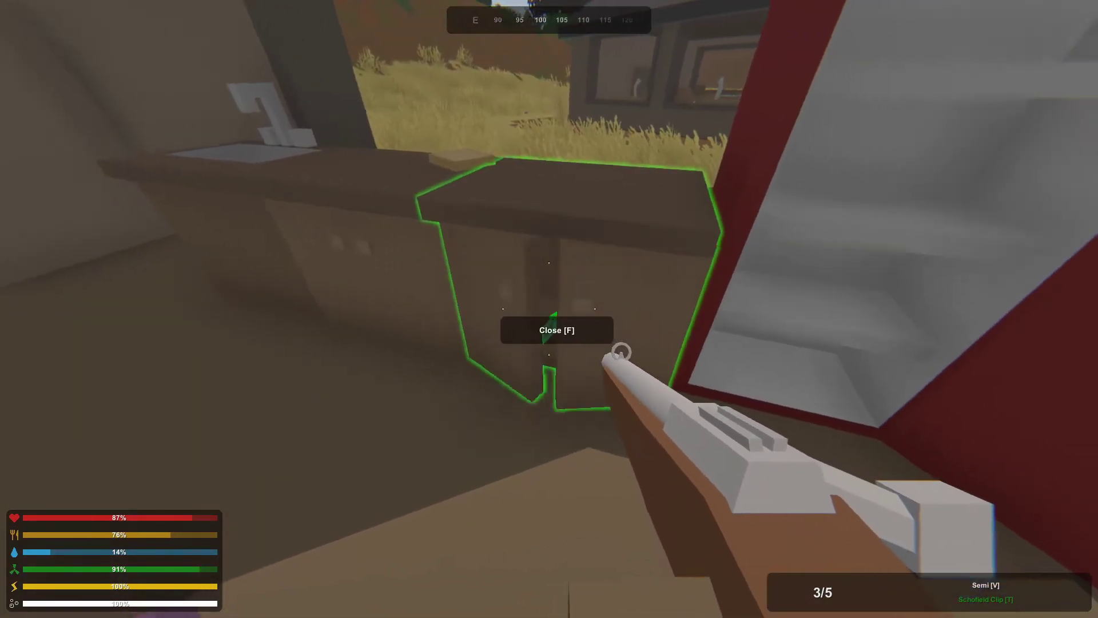
pyautogui.press('f')
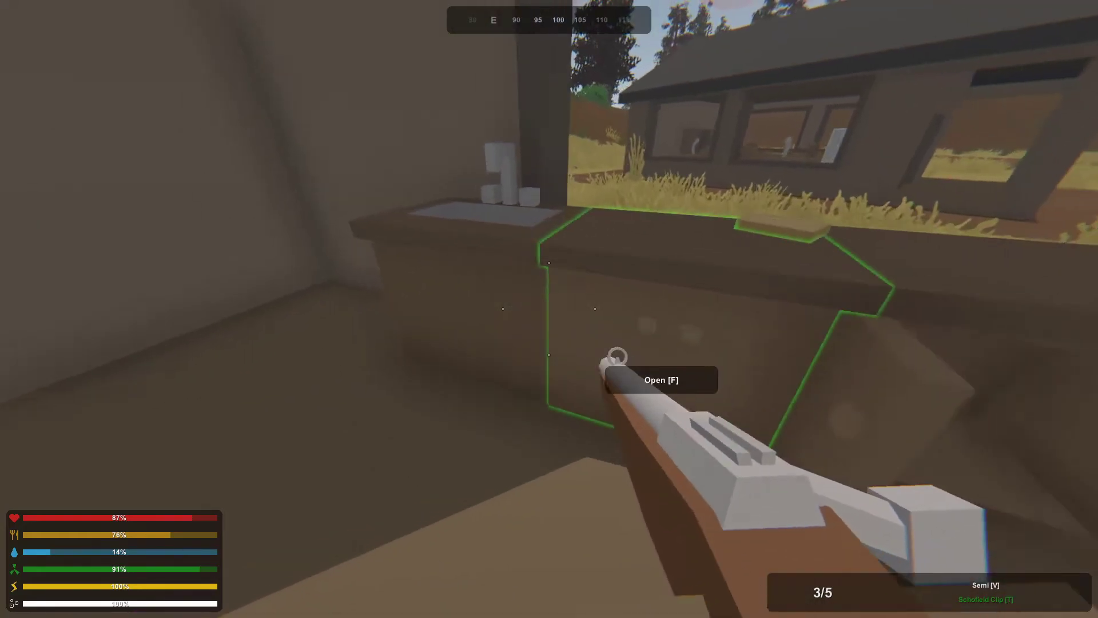
pyautogui.press('f')
pyautogui.press('f')
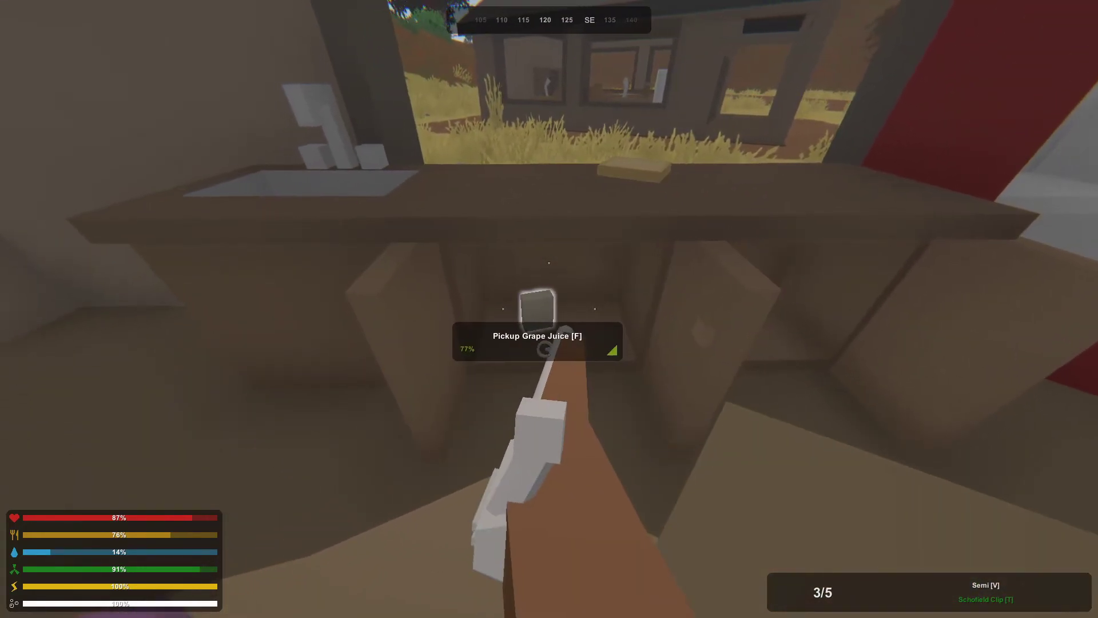
pyautogui.press('g')
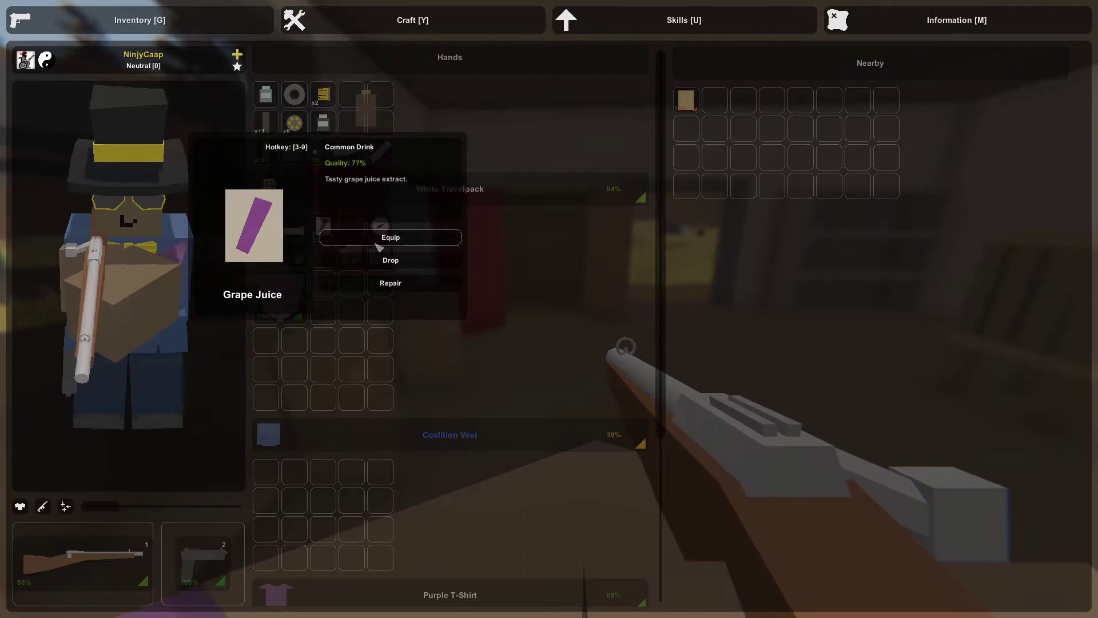
pyautogui.click(391, 237)
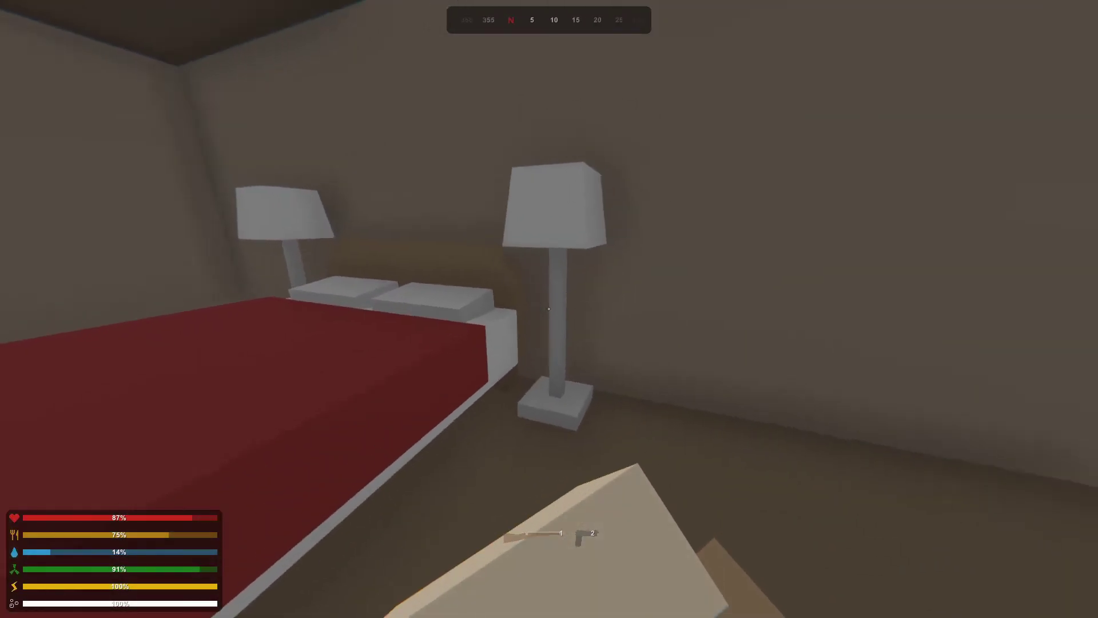
# Drink the grape juice, then kill the approaching zombie with two rifle shots
pyautogui.click(549, 309)
pyautogui.press('w')
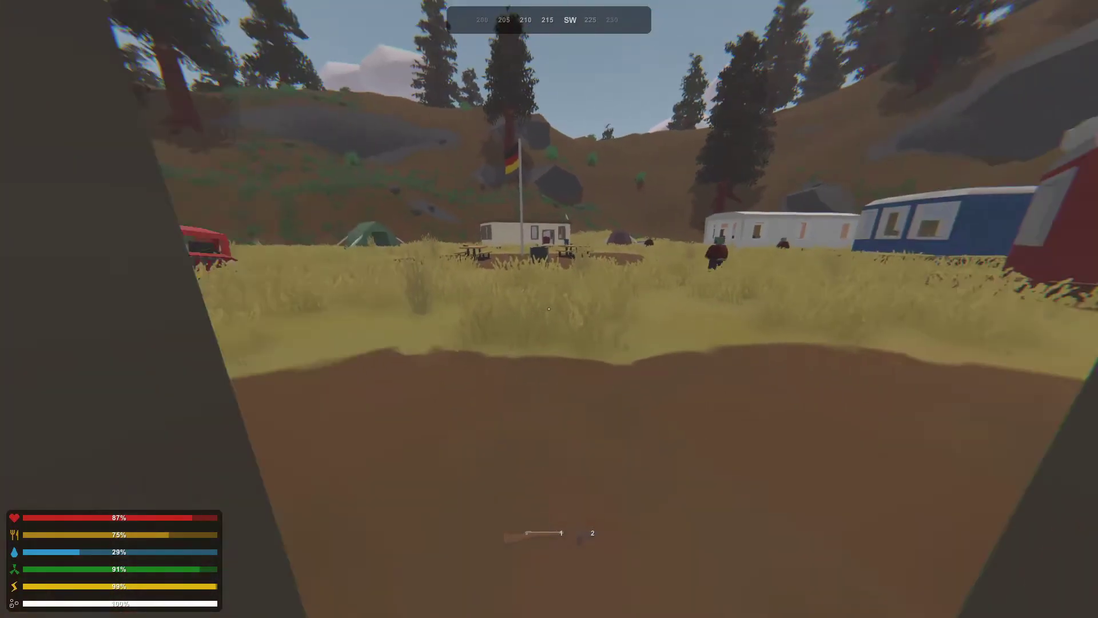
pyautogui.press('w')
pyautogui.press('1')
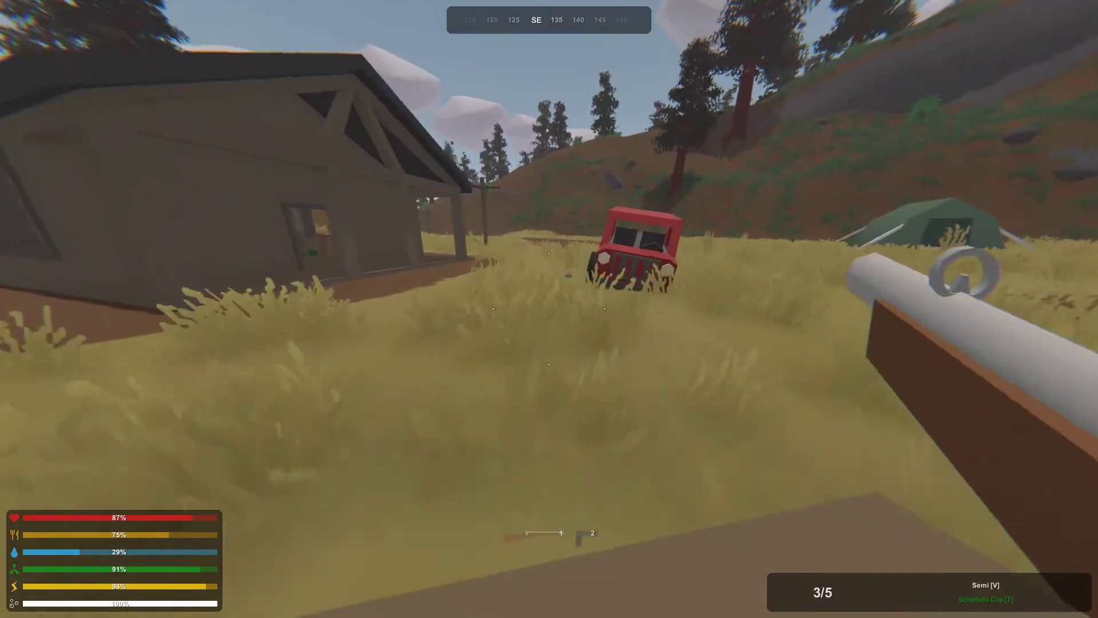
pyautogui.press('w')
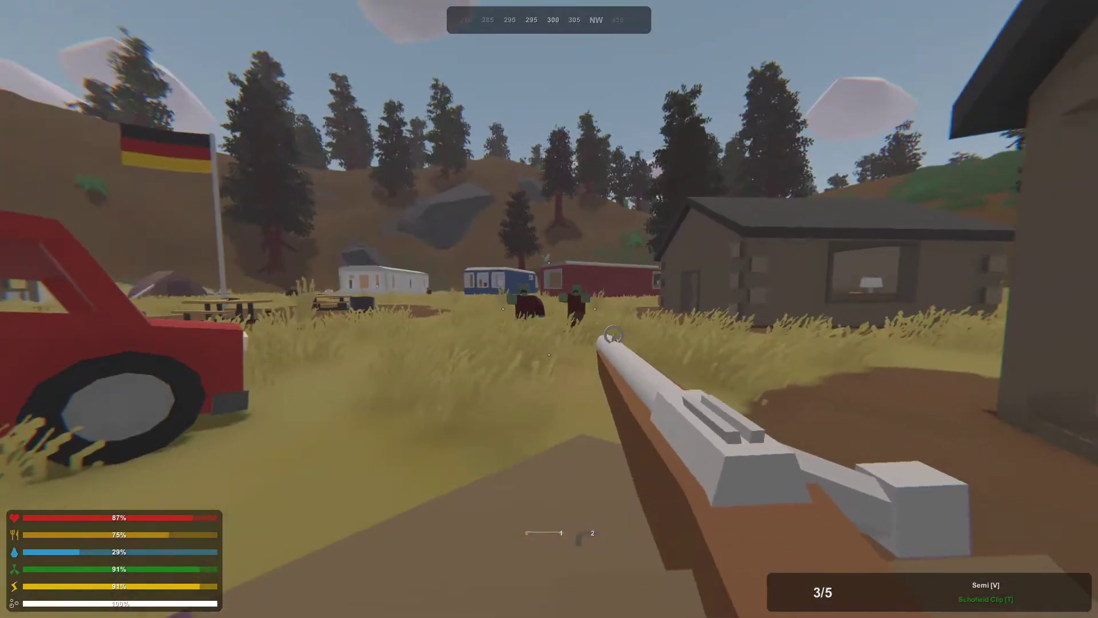
pyautogui.rightClick(549, 309)
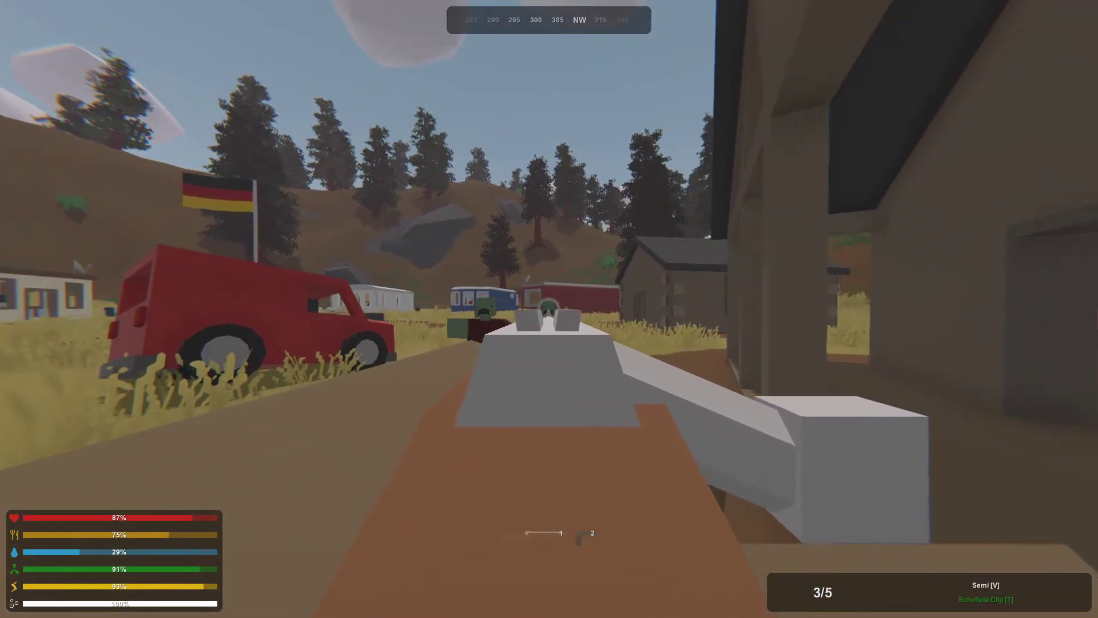
pyautogui.click(549, 308)
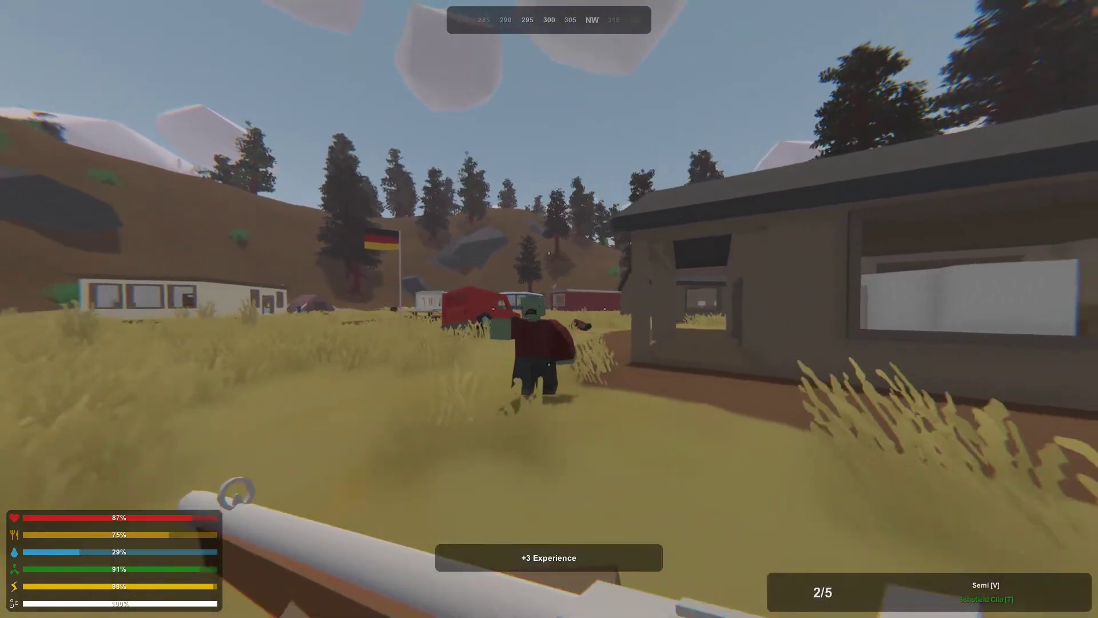
pyautogui.rightClick(549, 310)
pyautogui.click(550, 310)
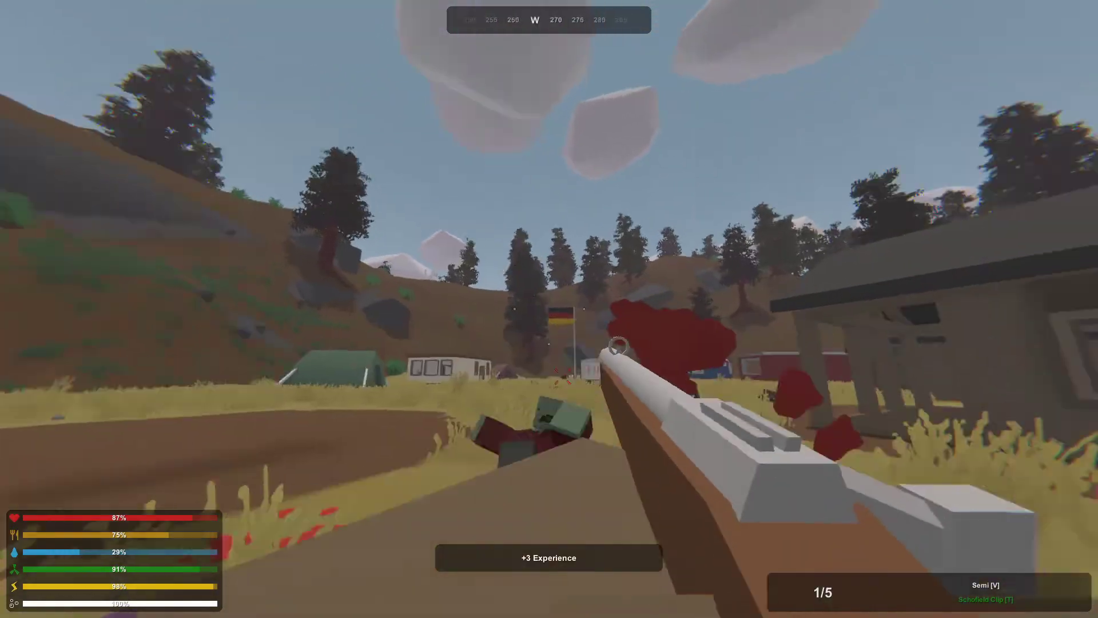
# Walk past the red van to the dead zombie and hold the planks
pyautogui.press('w')
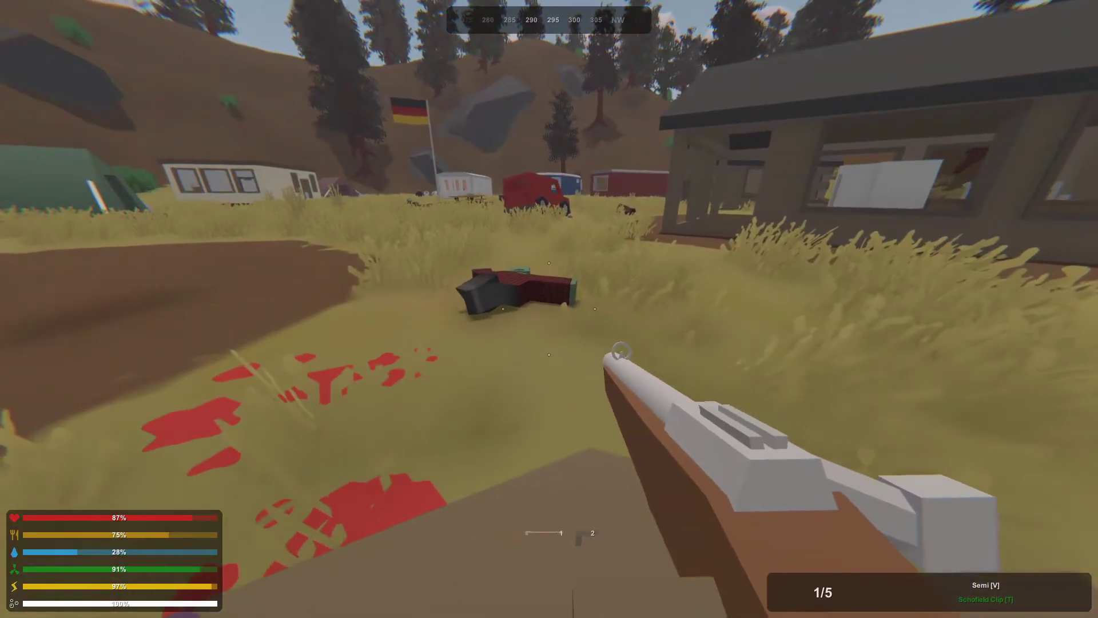
pyautogui.press('w')
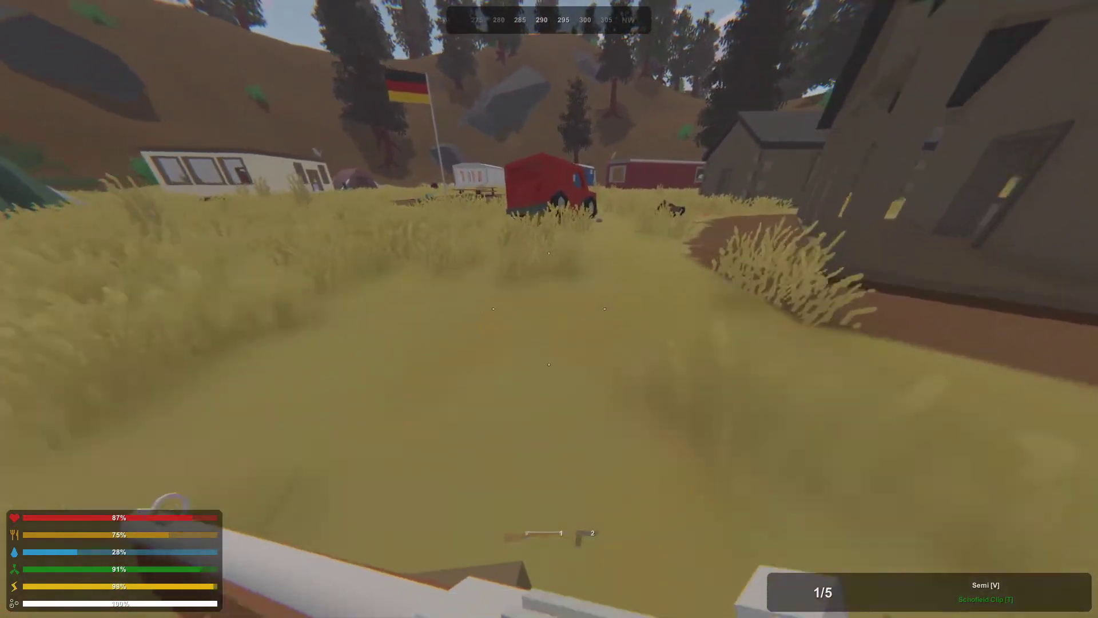
pyautogui.press('w')
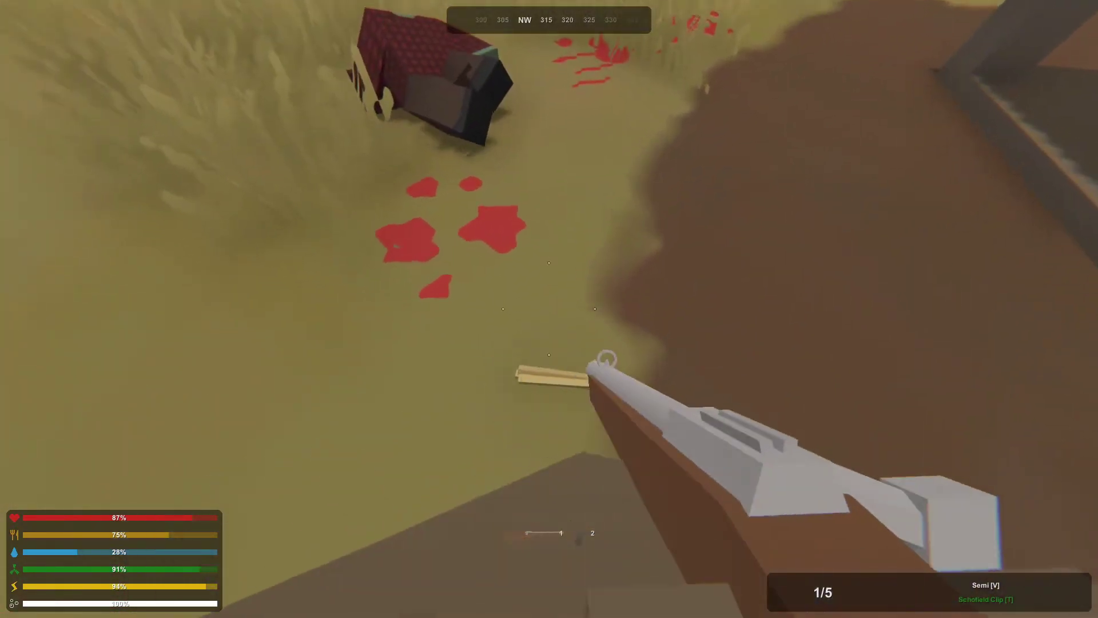
pyautogui.press('g')
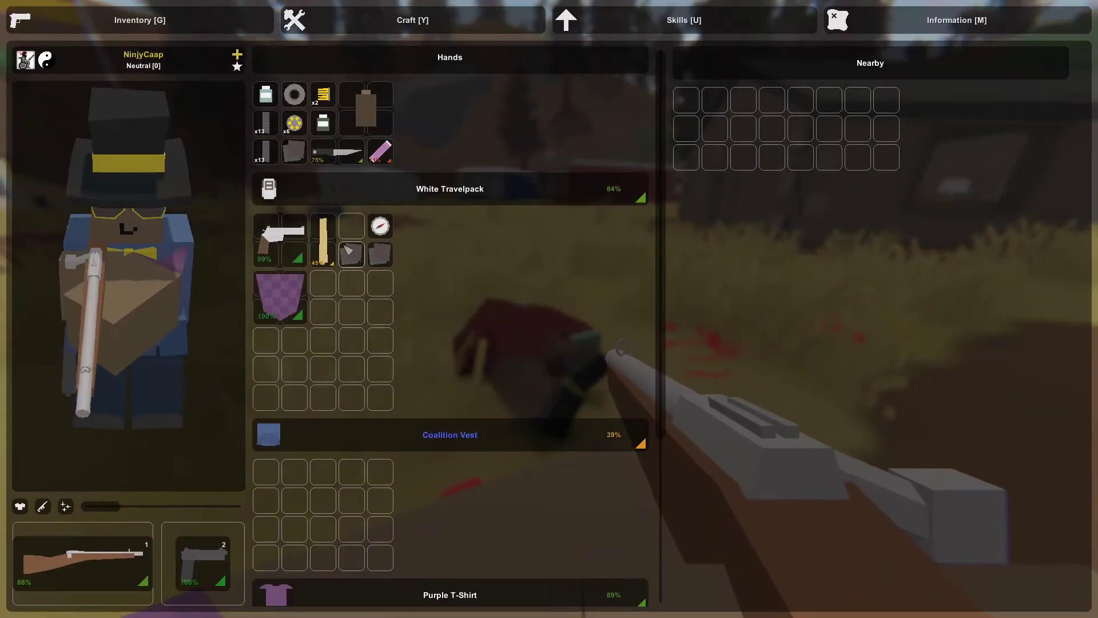
pyautogui.rightClick(323, 239)
pyautogui.click(378, 243)
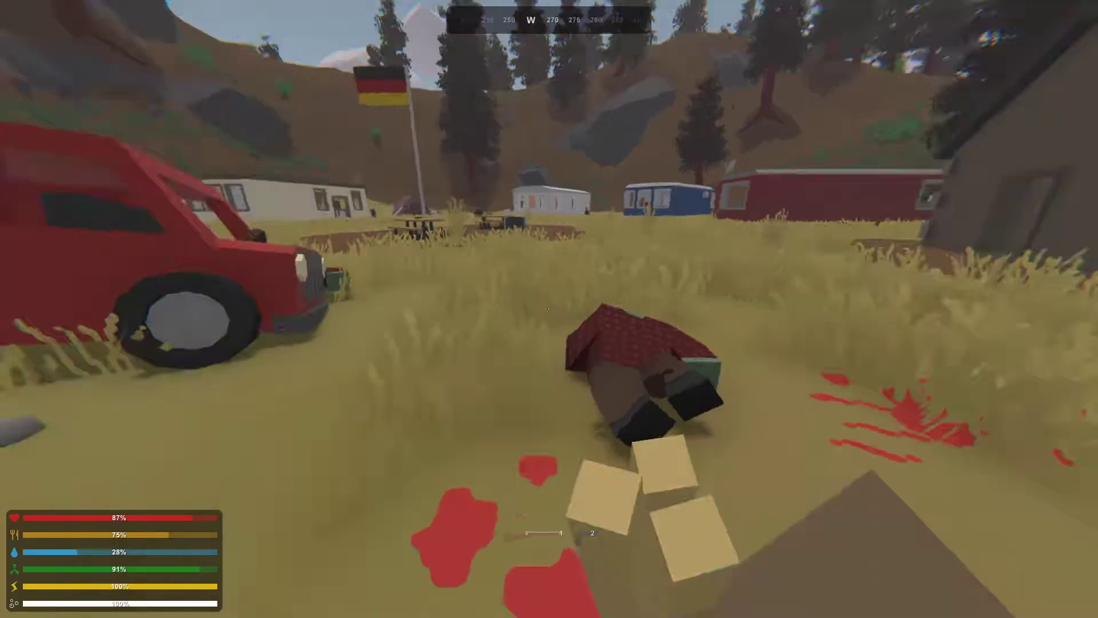
# Shoot another zombie across the field, reloading between shots, then open the inventory
pyautogui.press('w')
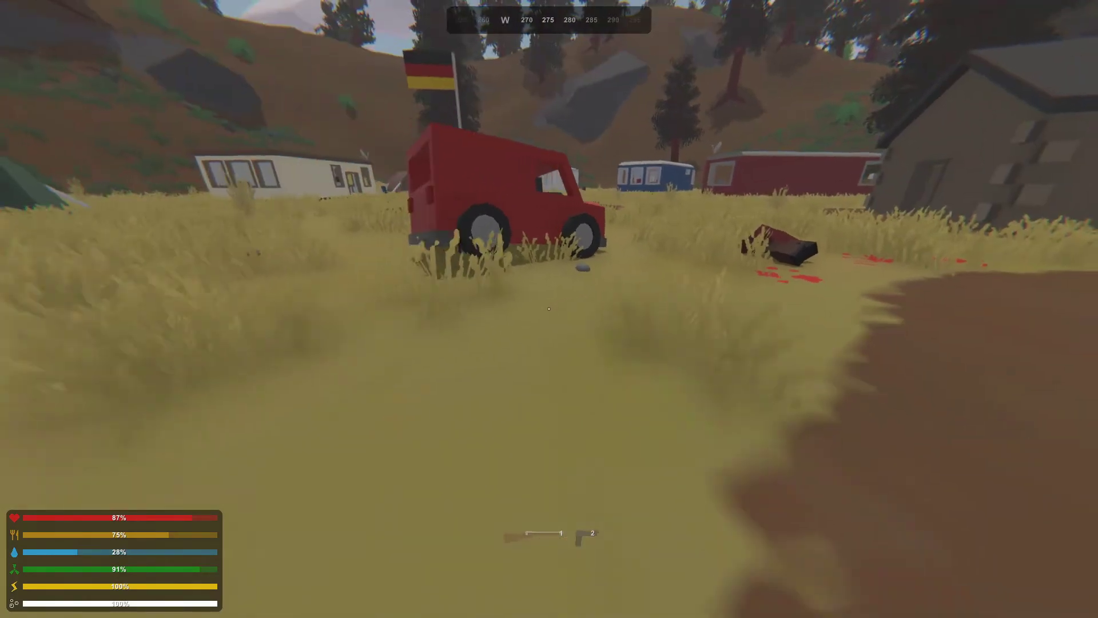
pyautogui.press('w')
pyautogui.press('w')
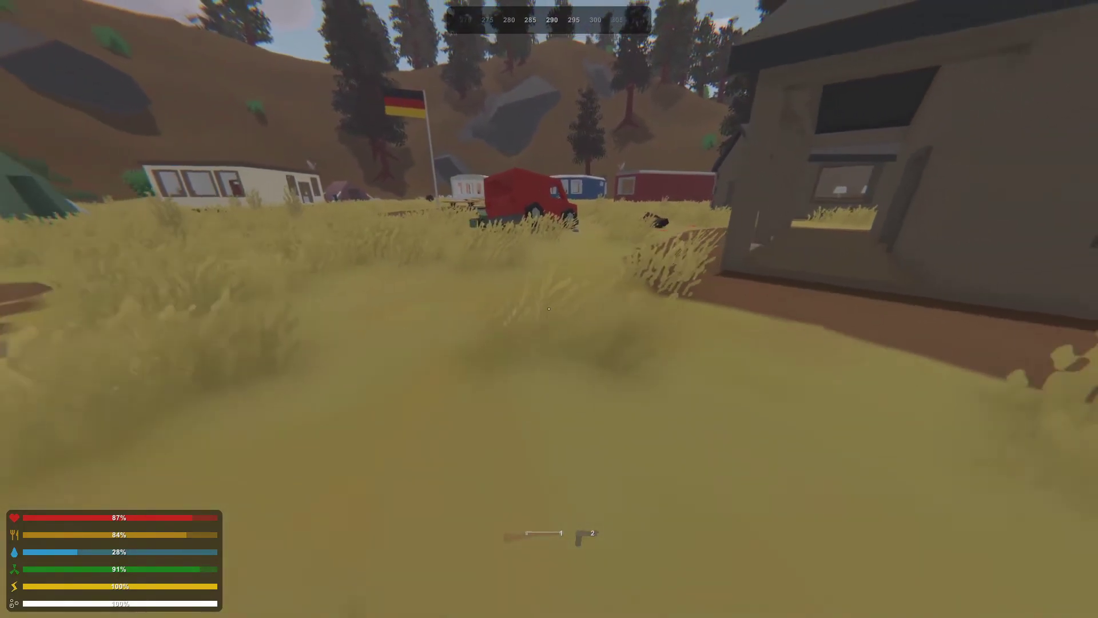
pyautogui.press('1')
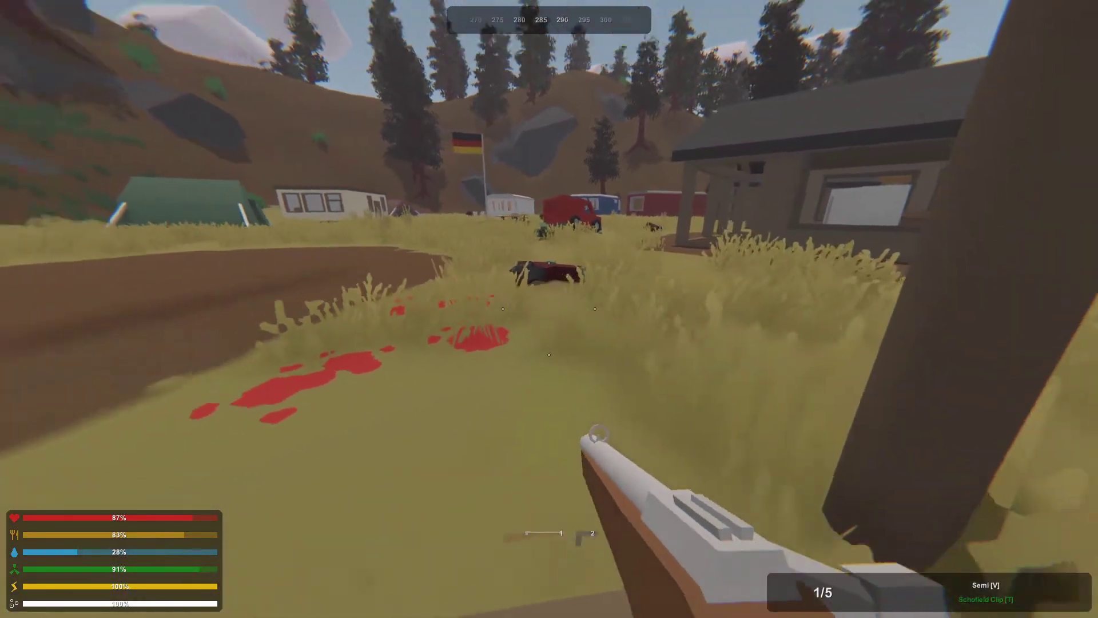
pyautogui.rightClick(549, 308)
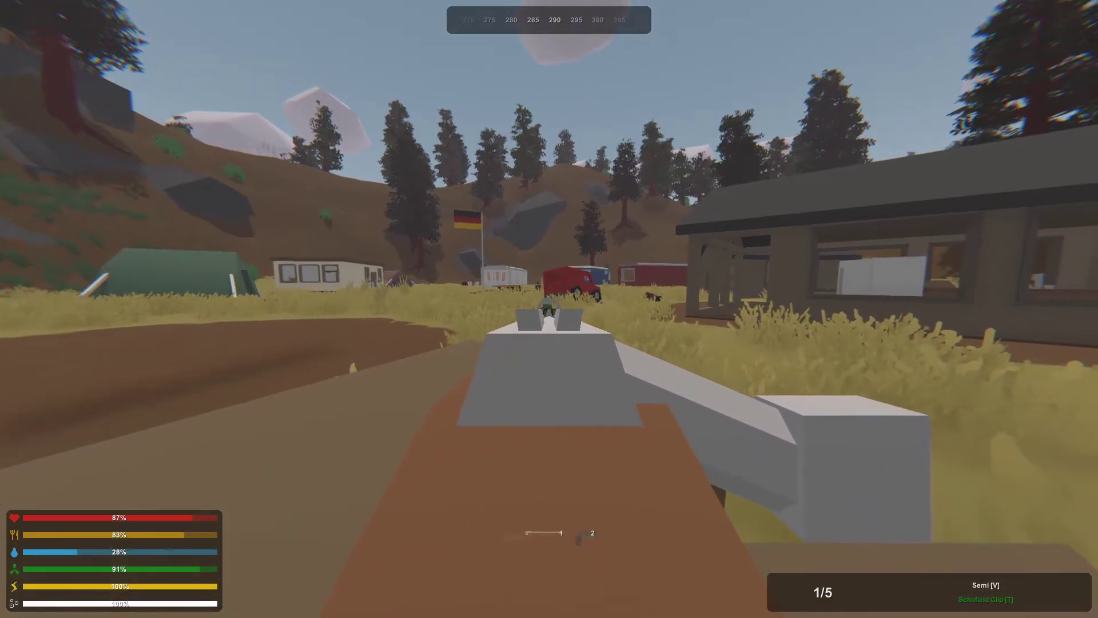
pyautogui.click(549, 309)
pyautogui.press('r')
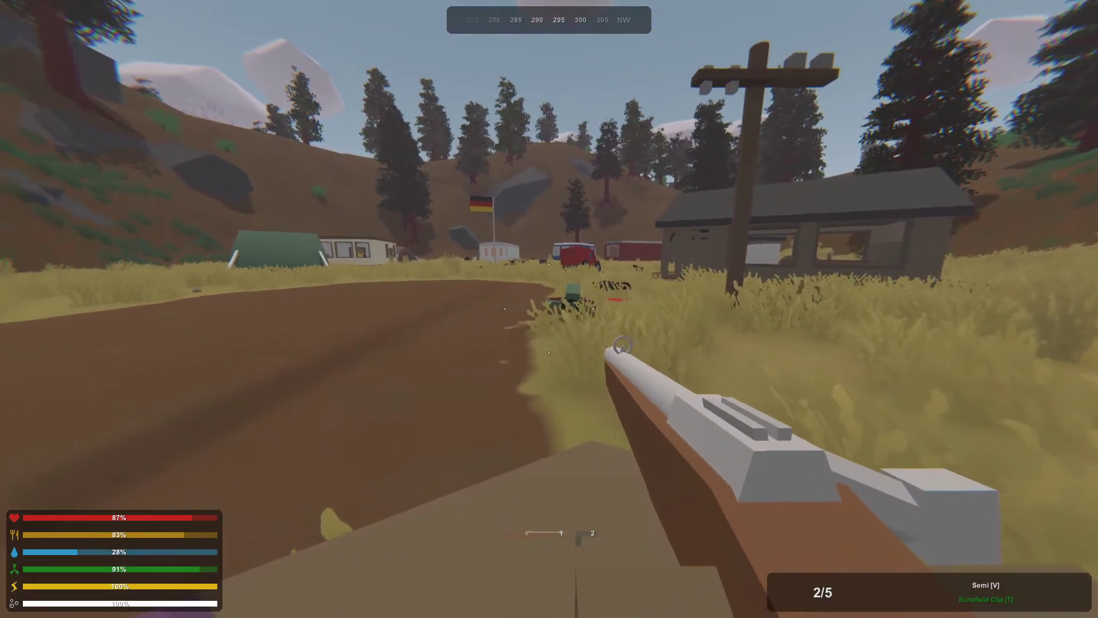
pyautogui.rightClick(549, 309)
pyautogui.click(549, 309)
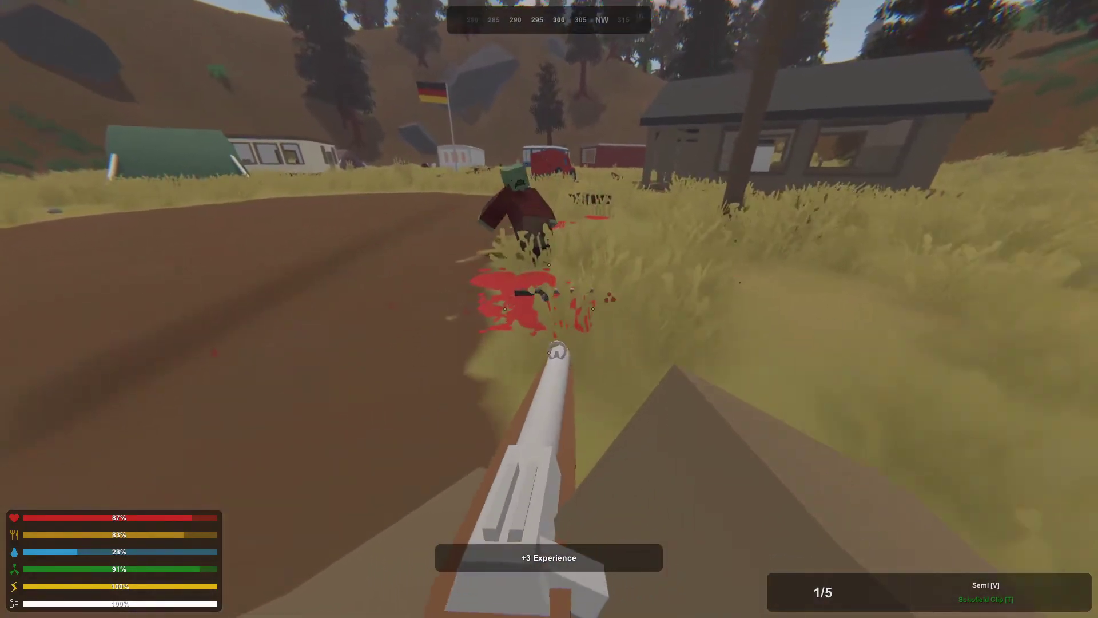
pyautogui.press('w')
pyautogui.press('g')
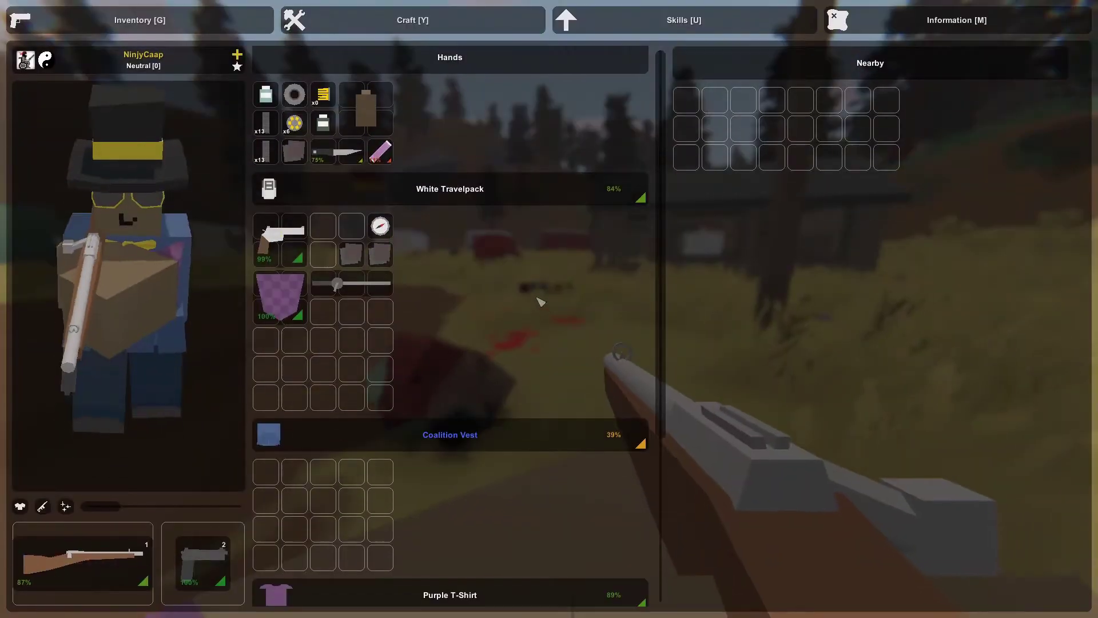
# Browse the salvage, clothing, medical and repair blueprint categories
pyautogui.click(399, 20)
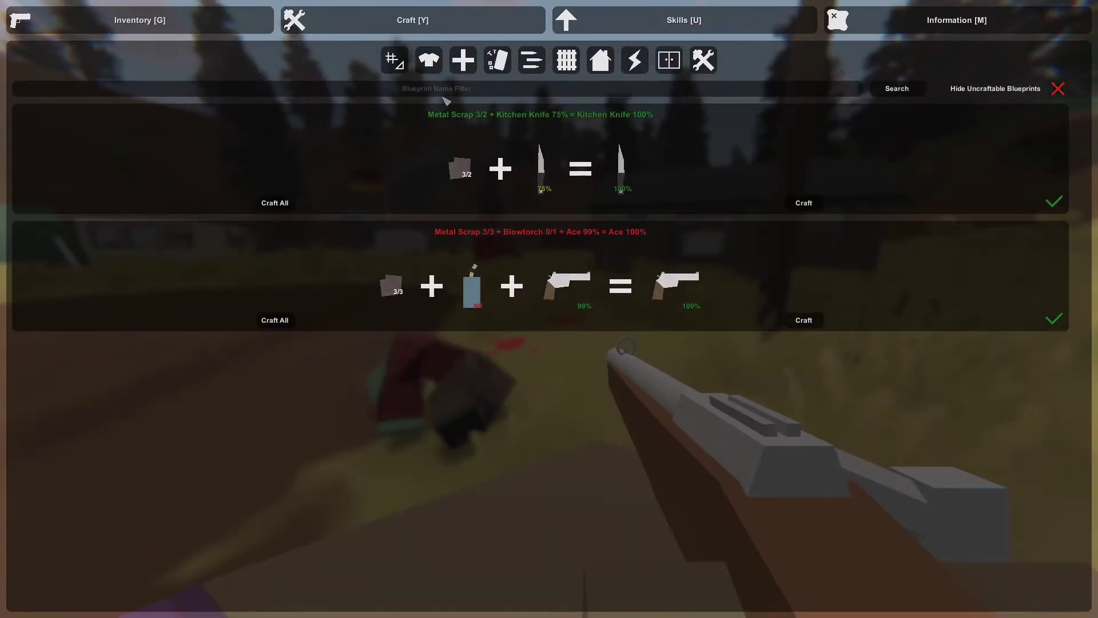
pyautogui.click(394, 59)
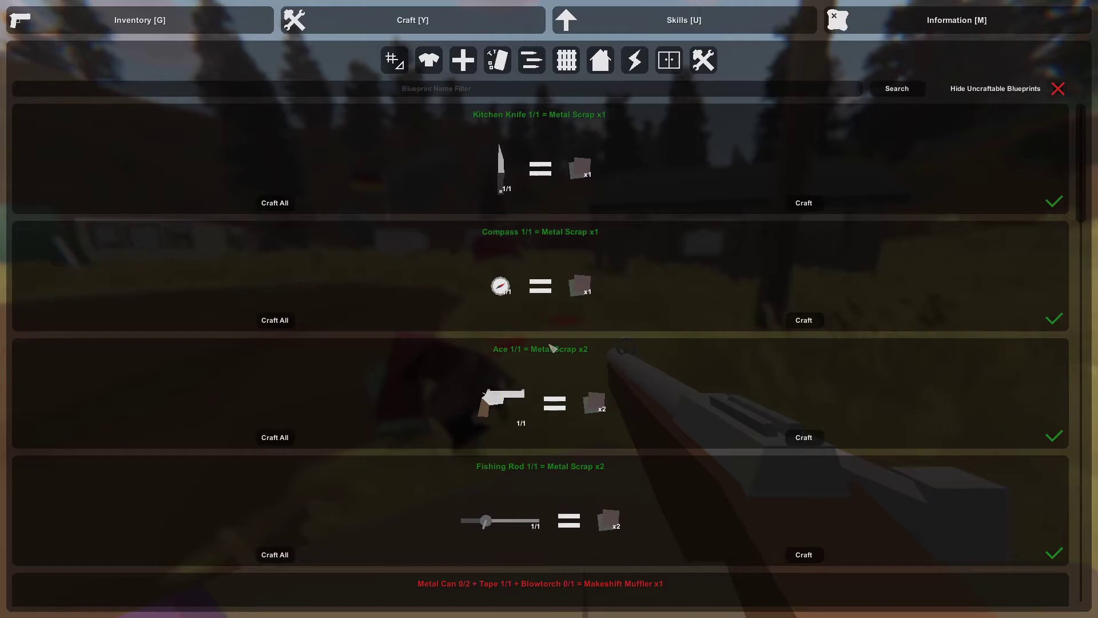
pyautogui.scroll(-2, 553, 348)
pyautogui.scroll(2, 704, 370)
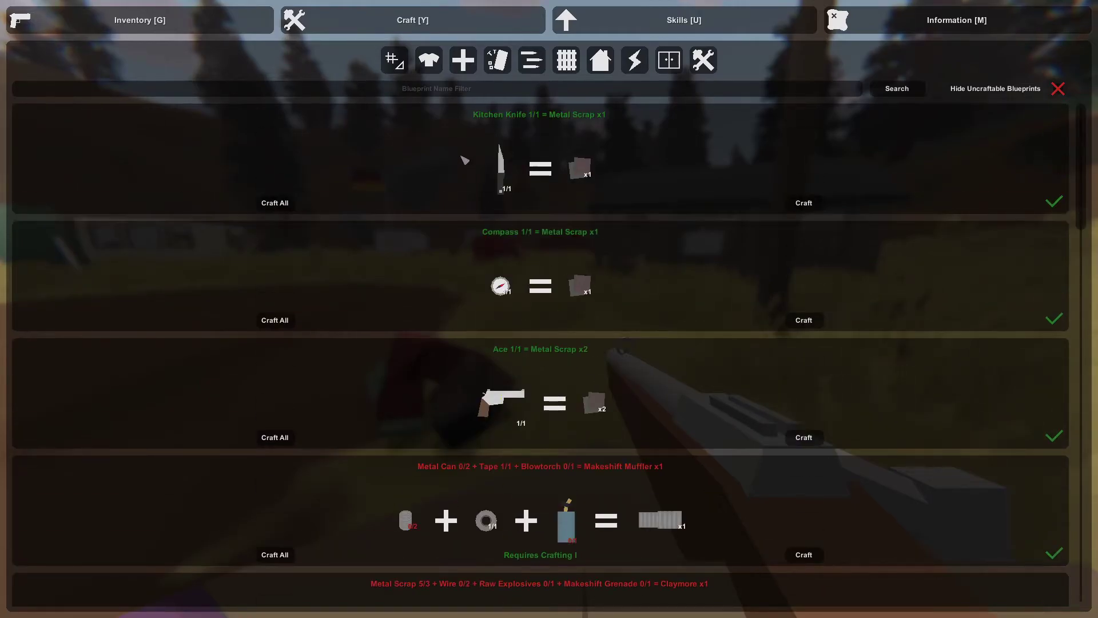
pyautogui.click(433, 62)
pyautogui.click(463, 60)
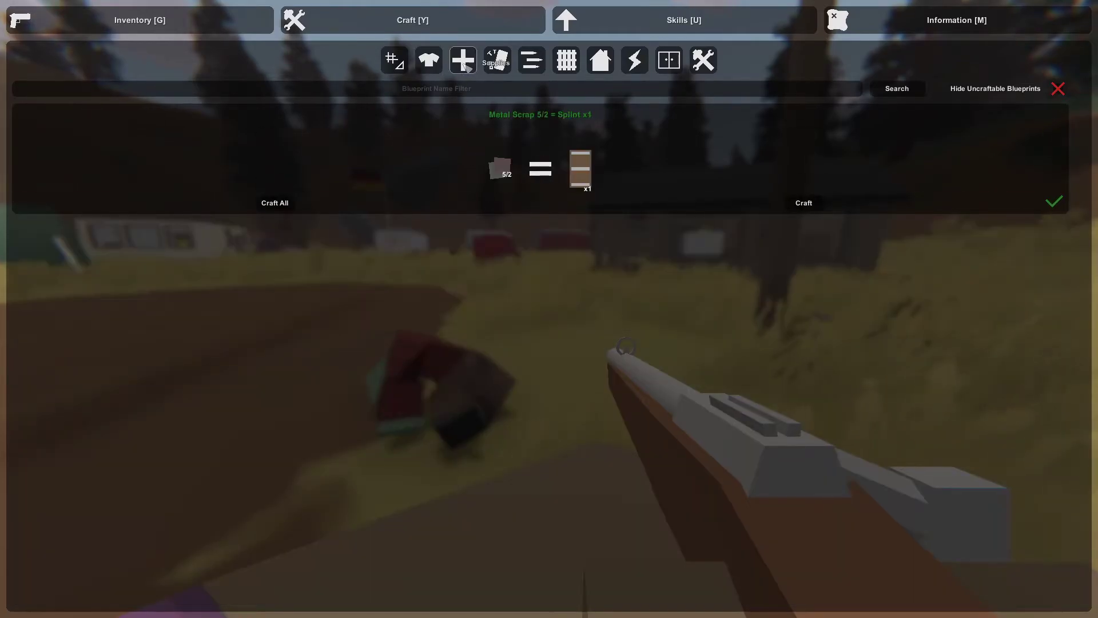
pyautogui.click(641, 63)
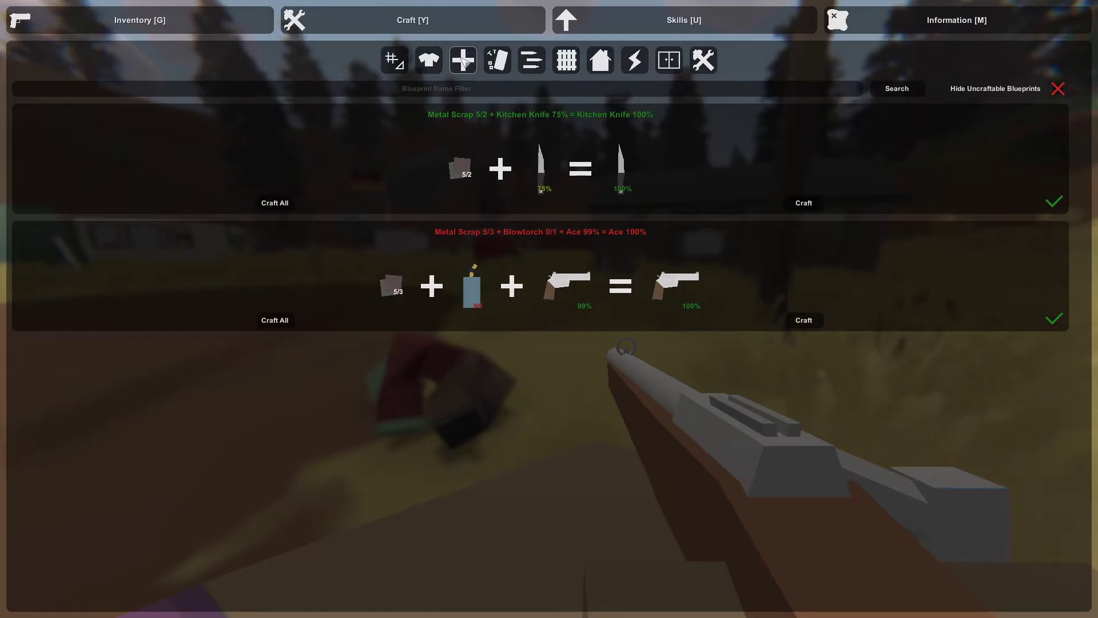
pyautogui.press('y')
pyautogui.press('y')
# Take off the Coalition Vest, check its repair recipe, and put it back on
pyautogui.click(221, 26)
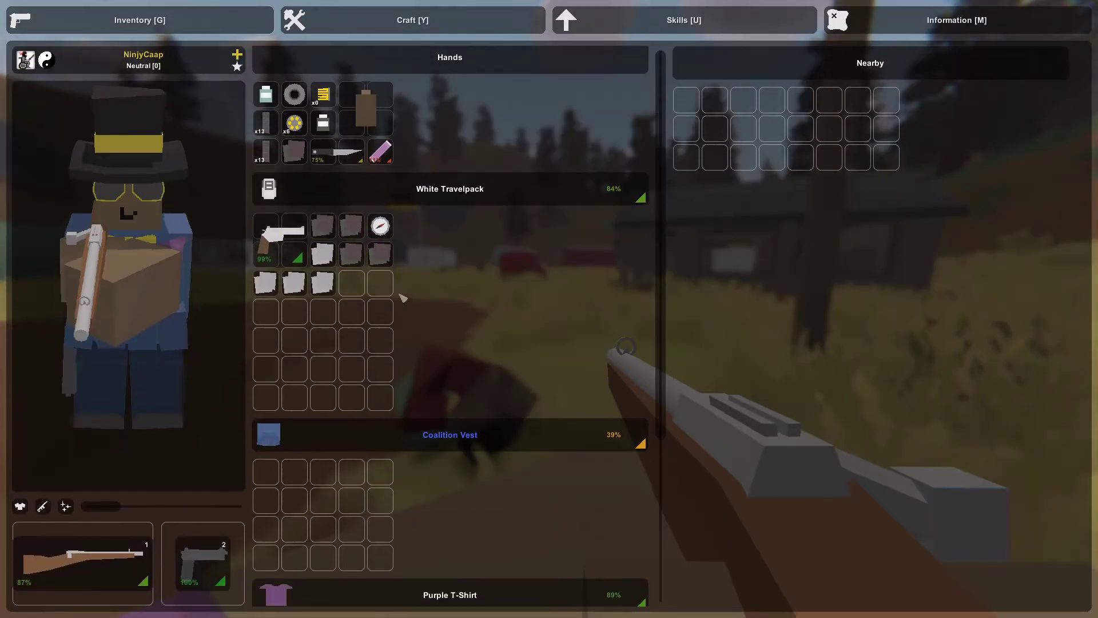
pyautogui.rightClick(441, 440)
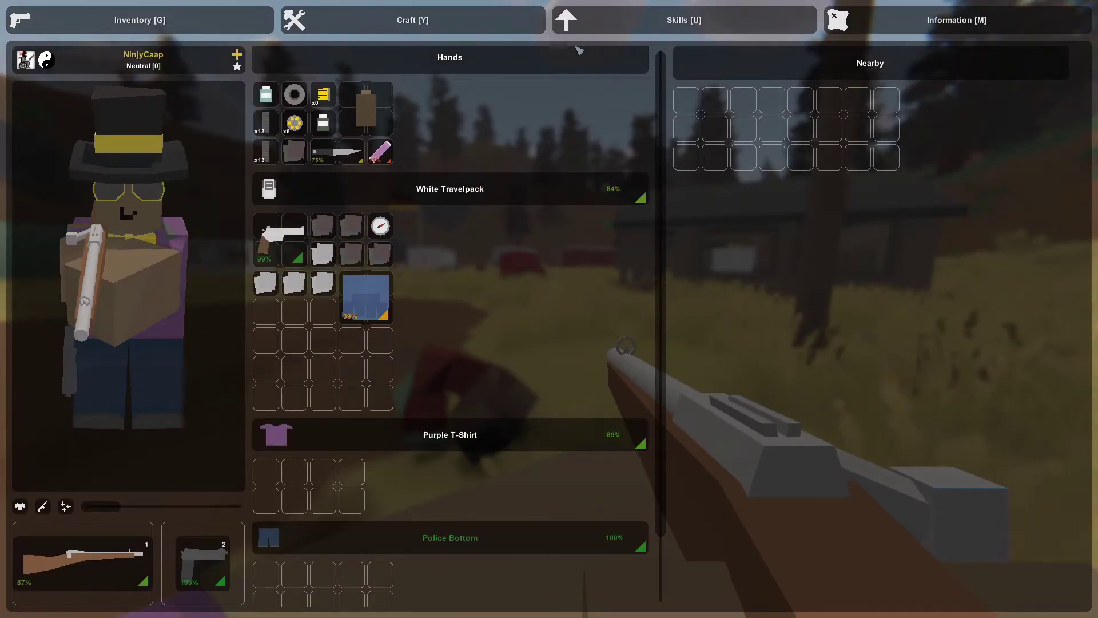
pyautogui.click(411, 20)
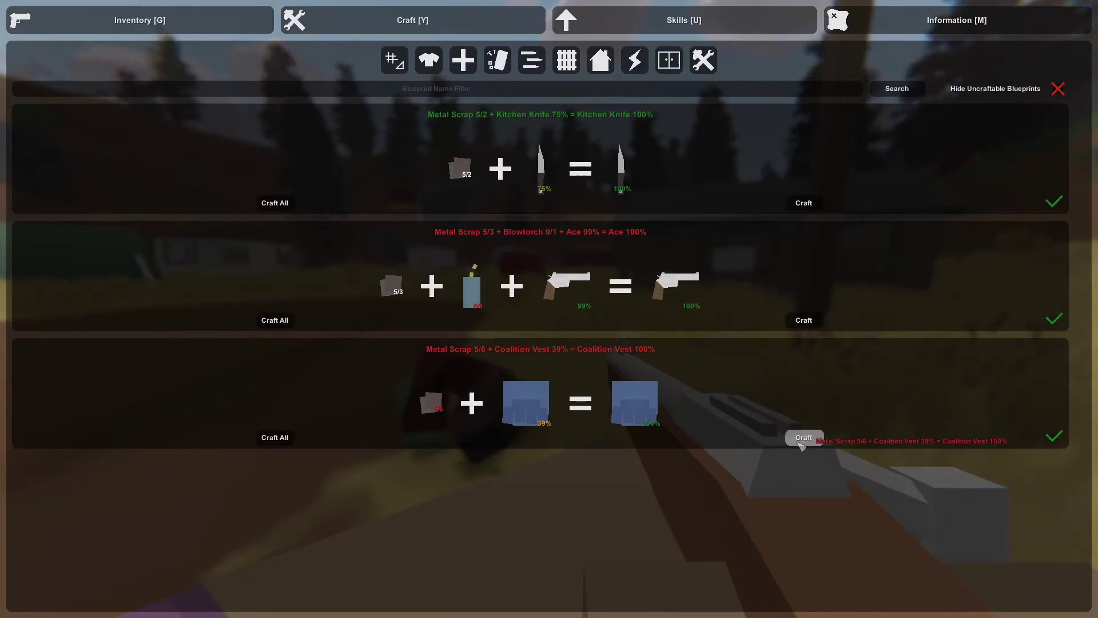
pyautogui.press('g')
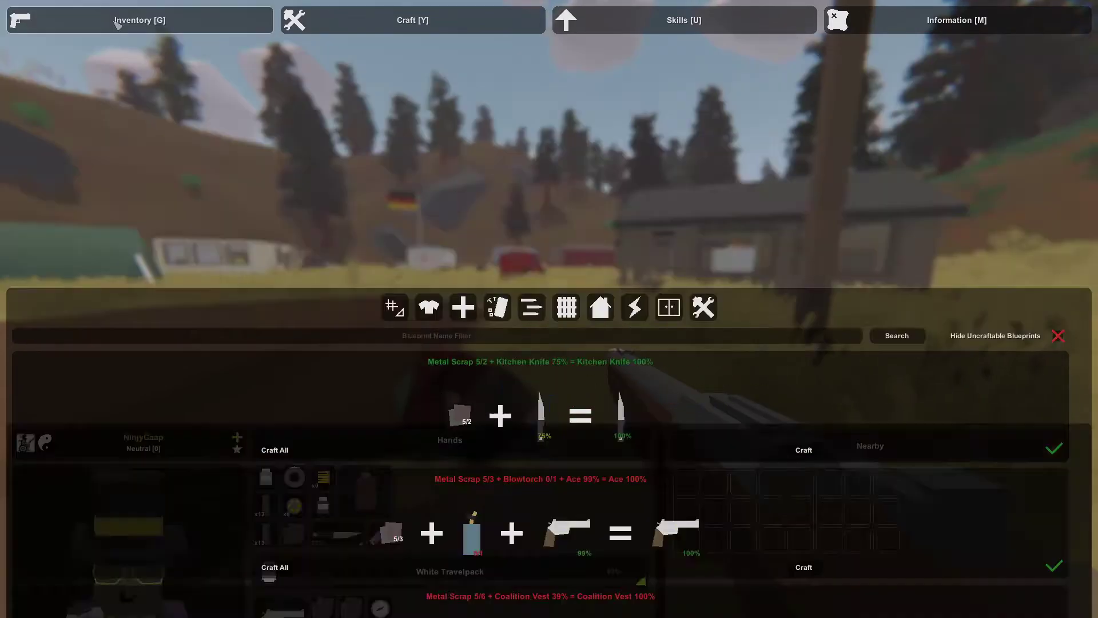
pyautogui.moveTo(69, 324); pyautogui.dragTo(123, 290)
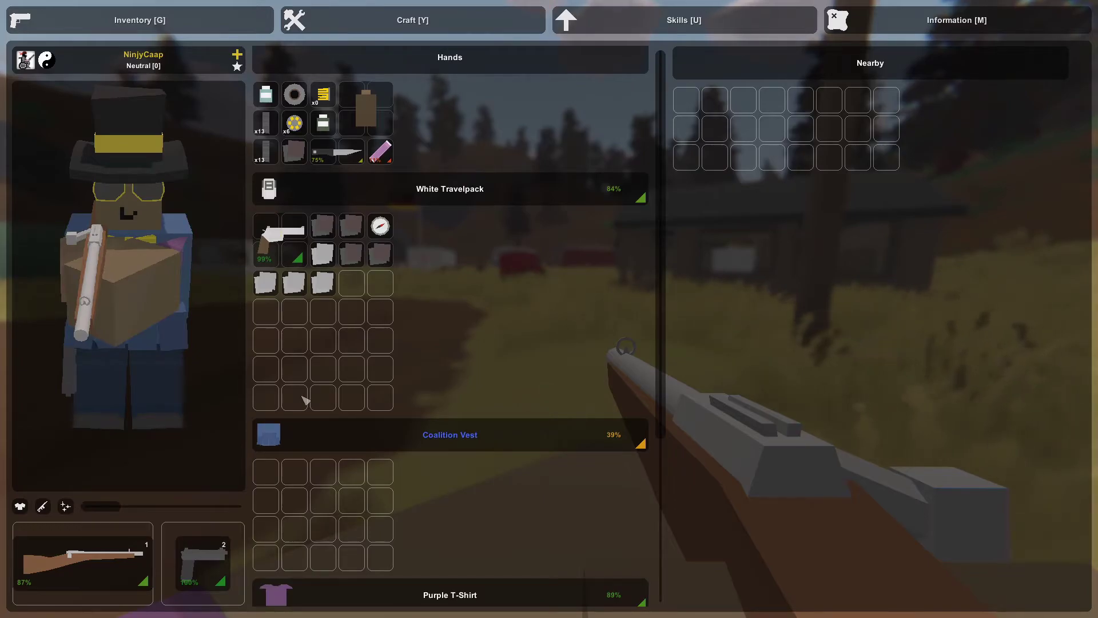
pyautogui.scroll(-3, 455, 517)
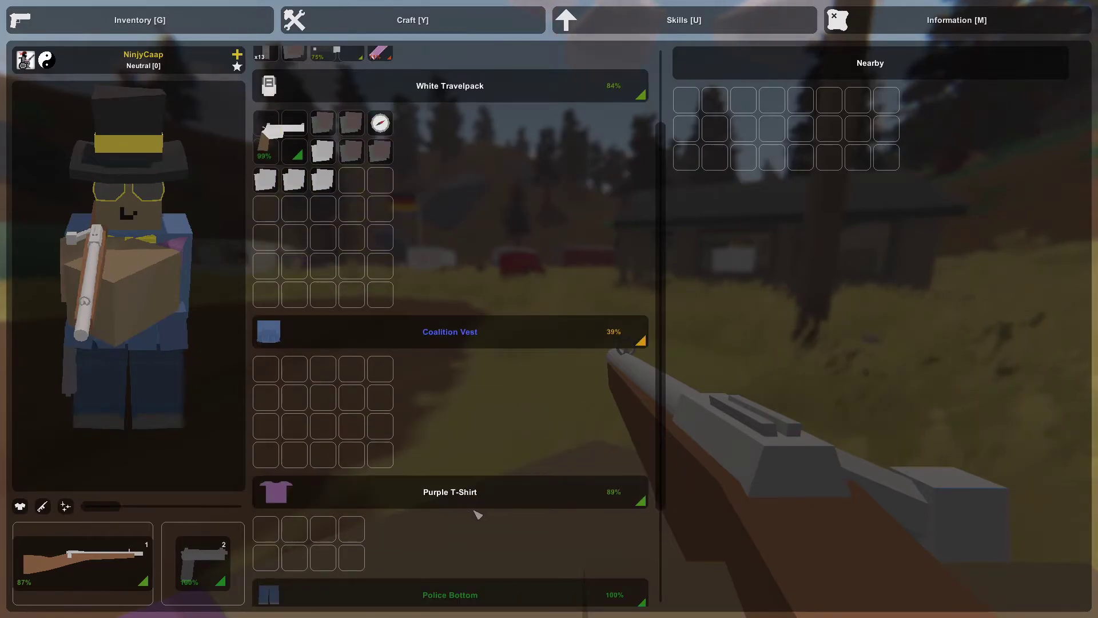
# Remove the purple T-shirt and White Travelpack, repair the travelpack to 100%, and wear it
pyautogui.click(461, 493)
pyautogui.scroll(3, 366, 291)
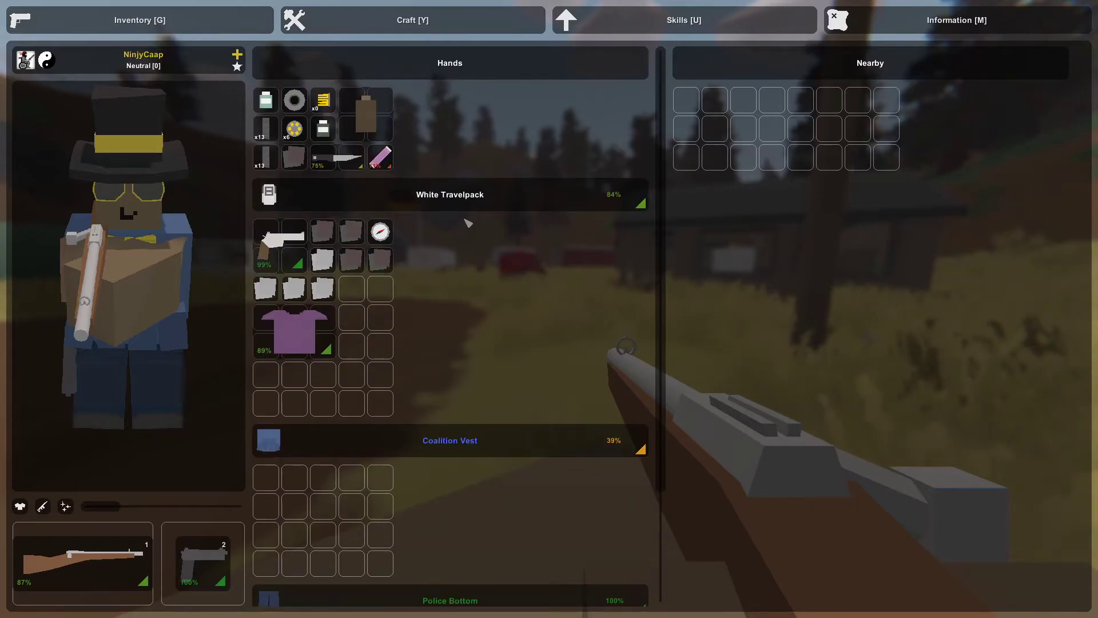
pyautogui.click(465, 196)
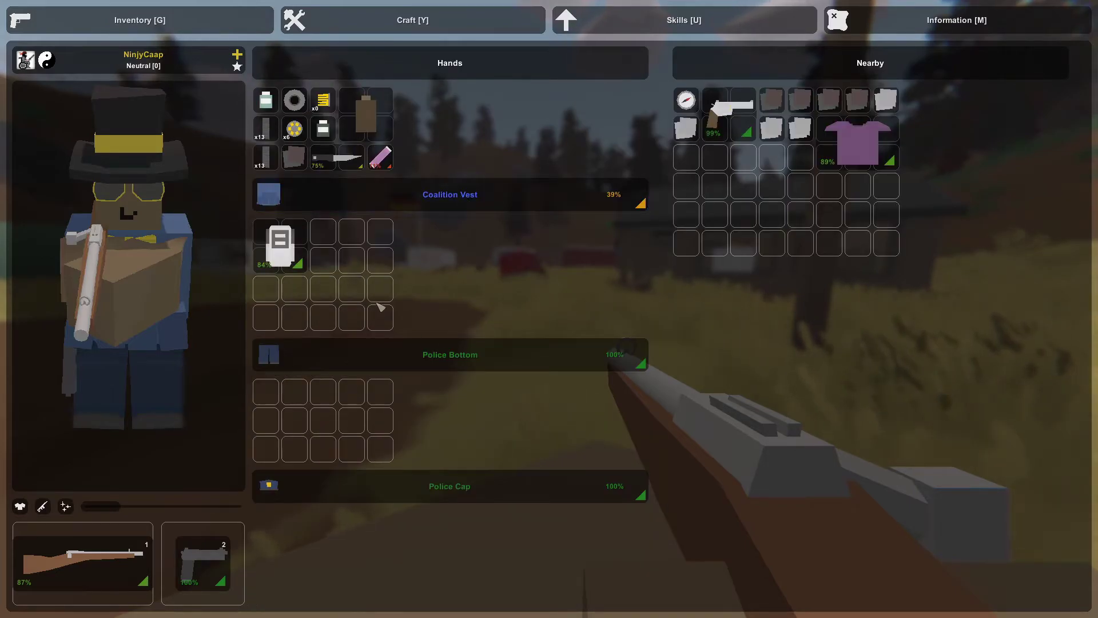
pyautogui.click(497, 27)
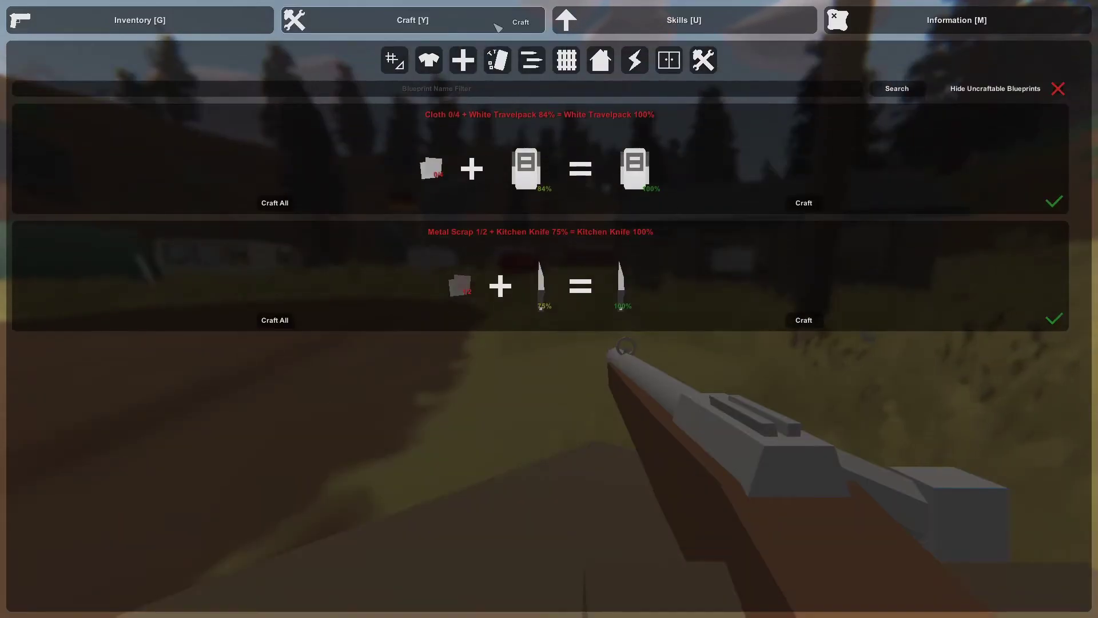
pyautogui.press('y')
pyautogui.press('y')
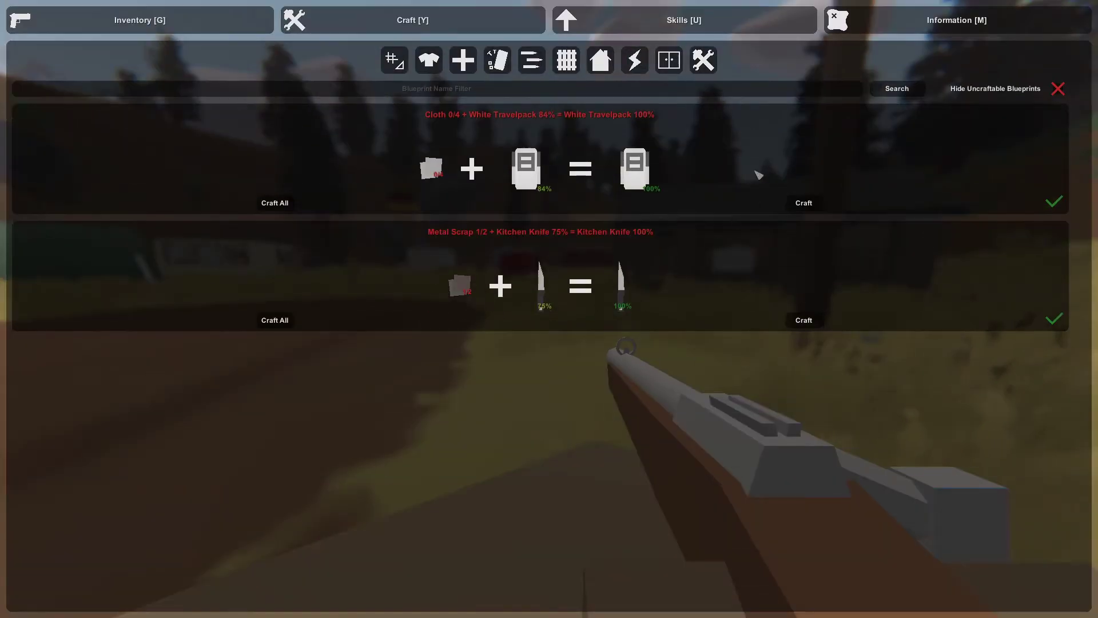
pyautogui.click(213, 26)
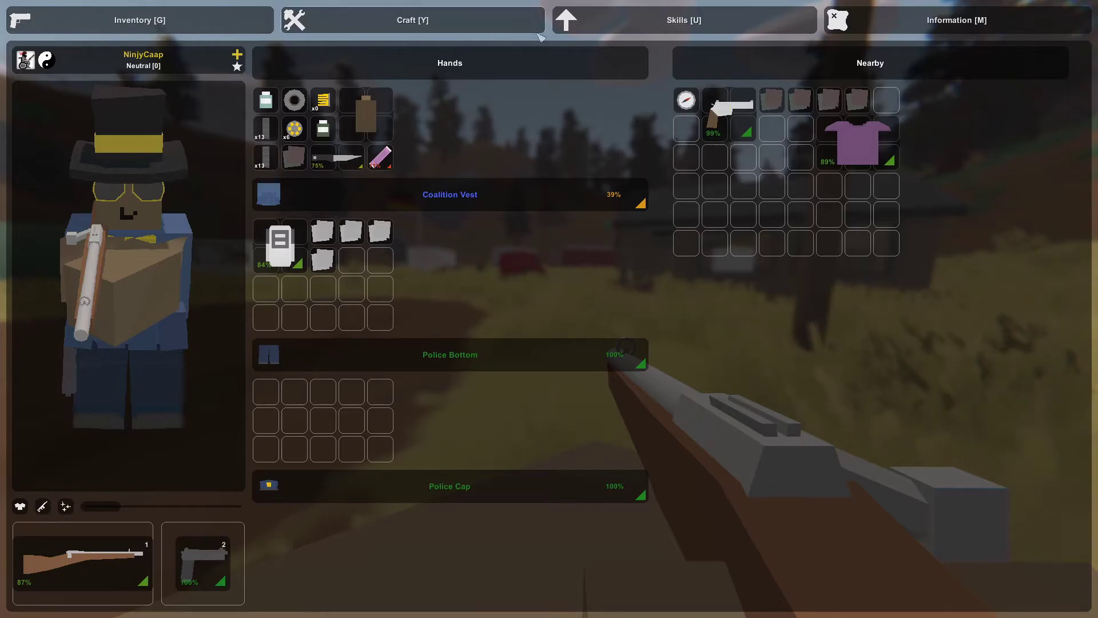
pyautogui.click(466, 20)
pyautogui.click(804, 204)
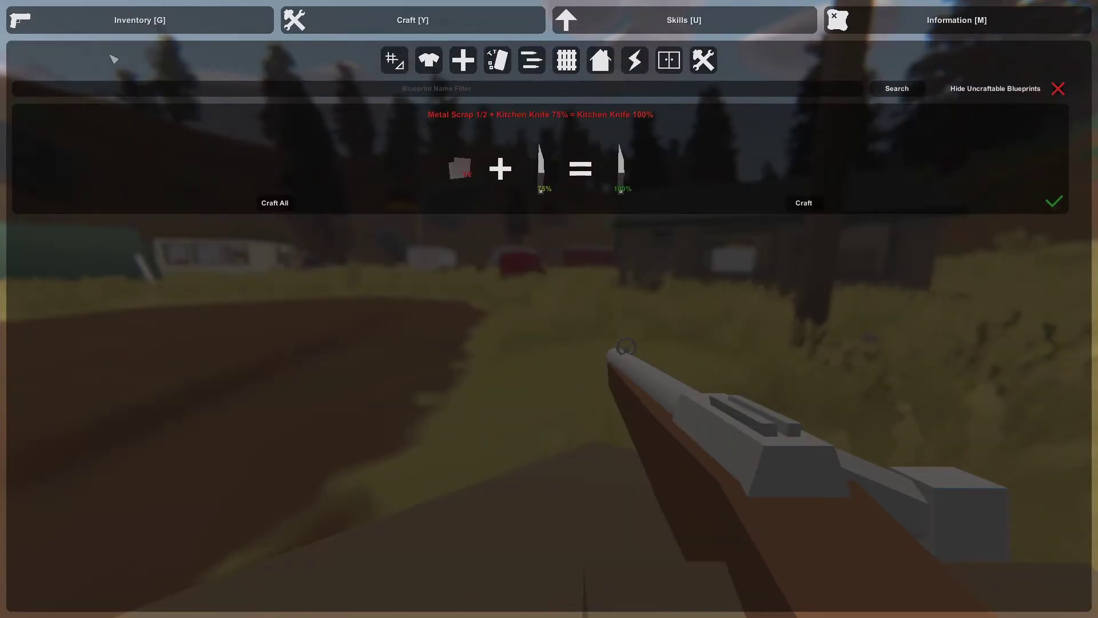
pyautogui.click(138, 20)
pyautogui.rightClick(281, 244)
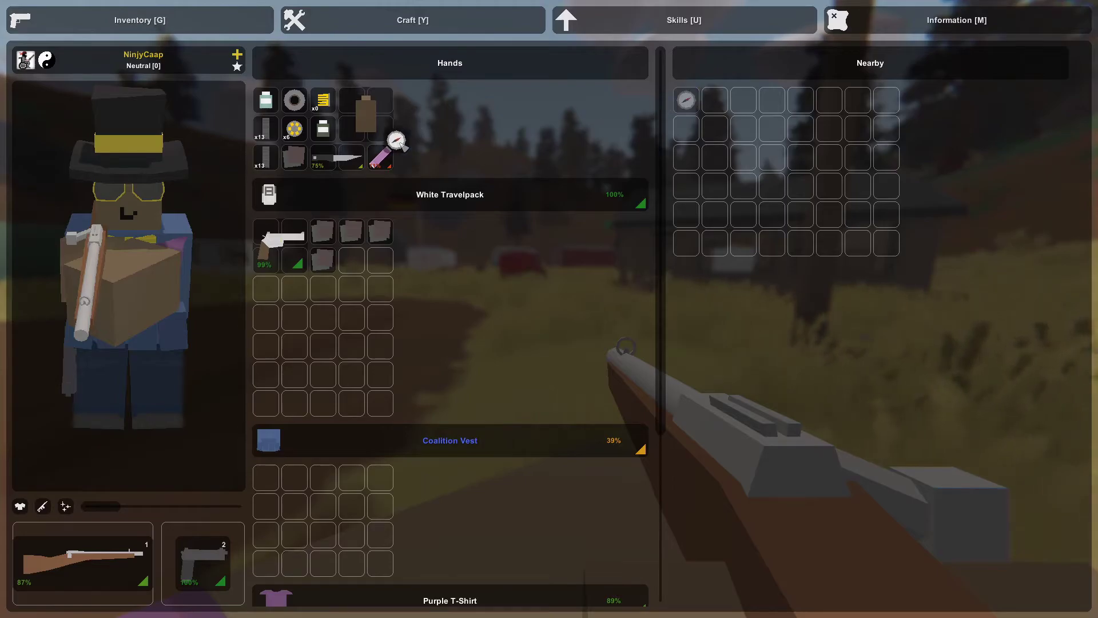
pyautogui.scroll(-3, 462, 477)
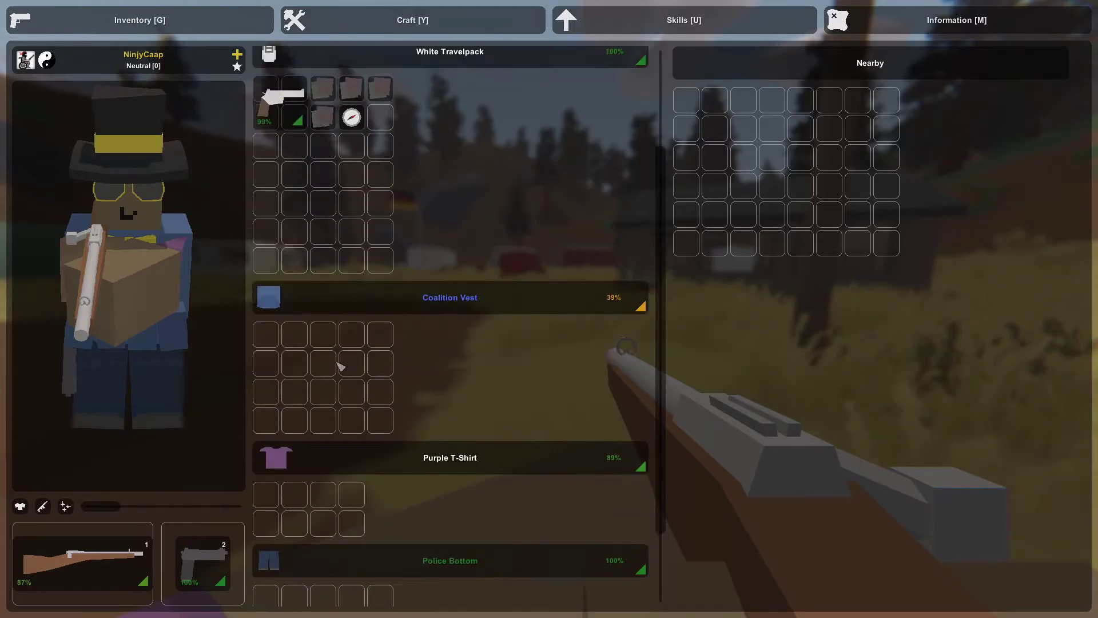
pyautogui.scroll(5, 309, 361)
pyautogui.scroll(-3, 475, 347)
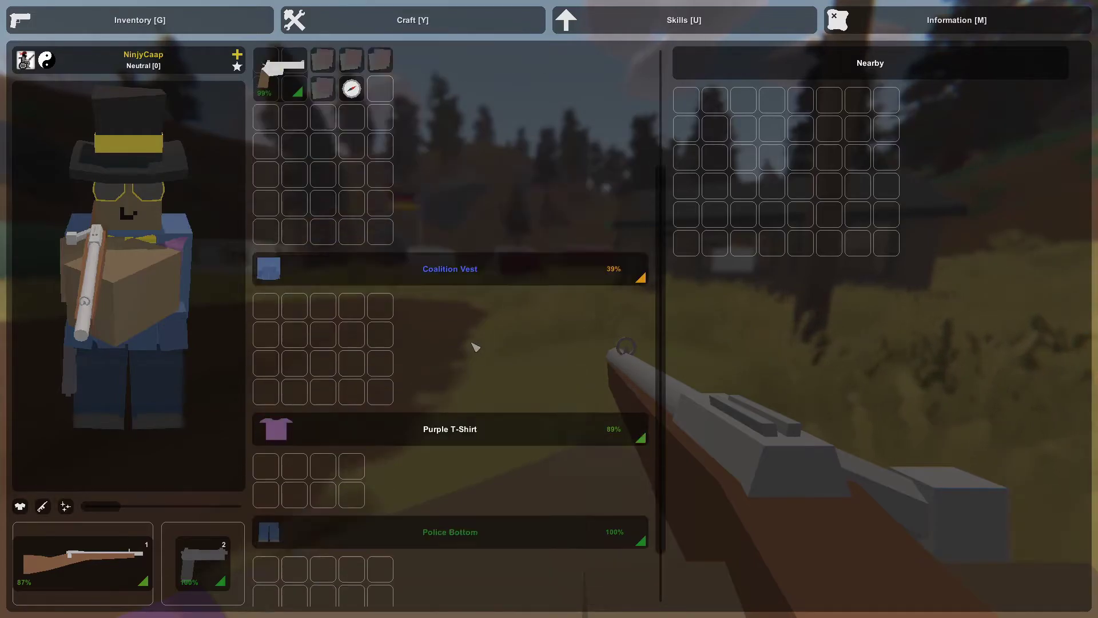
pyautogui.scroll(-2, 429, 410)
# Walk past the pole toward the red truck, briefly checking the rifle's attachments
pyautogui.press('g')
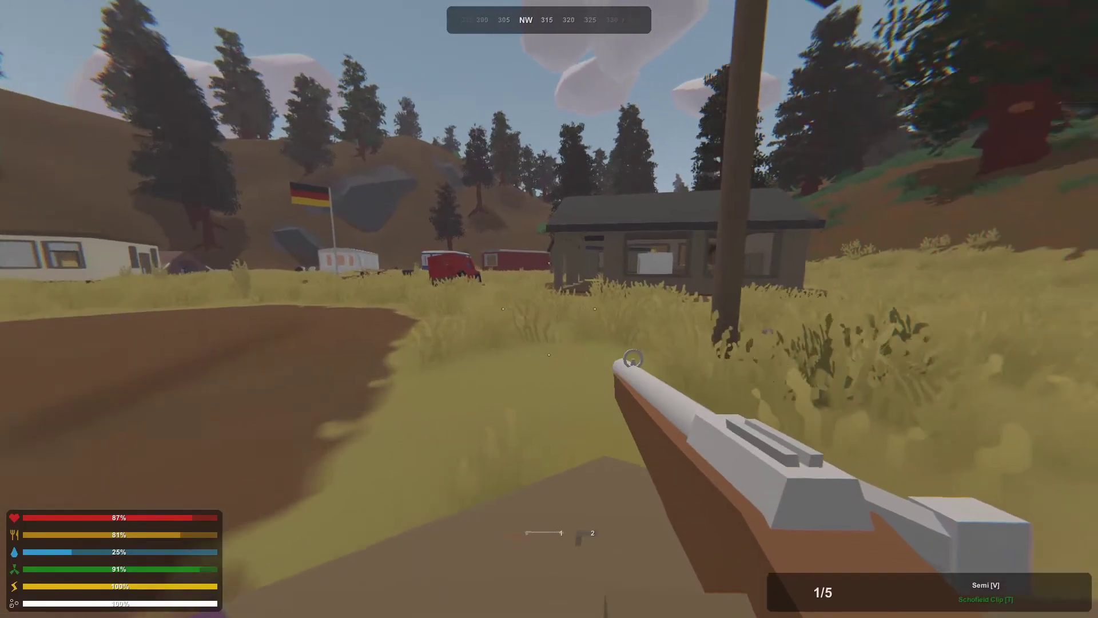
pyautogui.press('w')
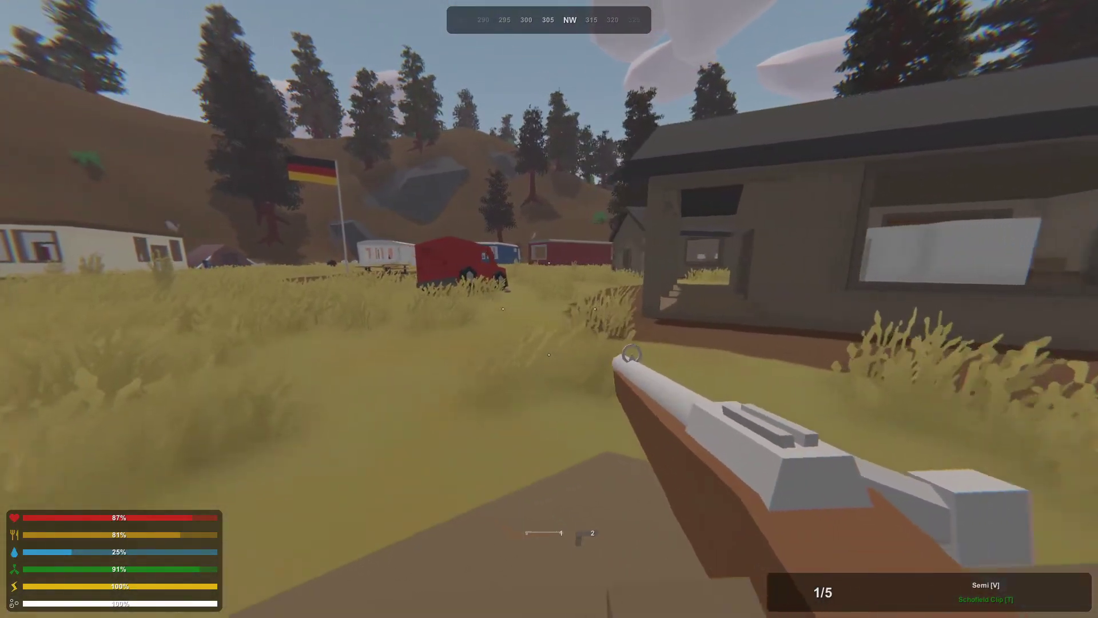
pyautogui.press('t')
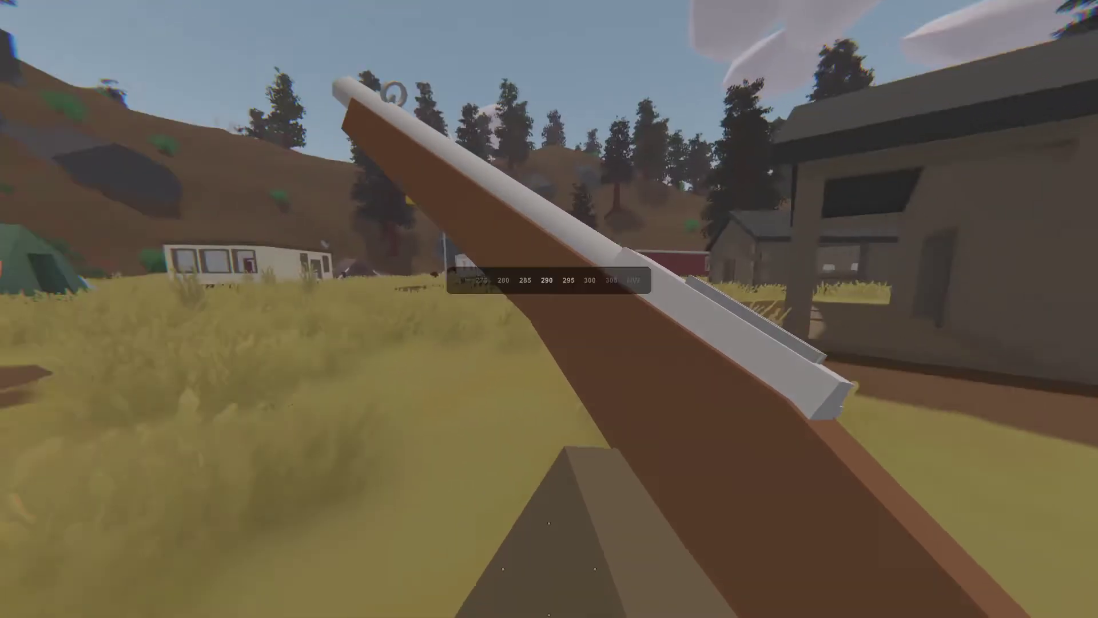
pyautogui.press('t')
pyautogui.press('w')
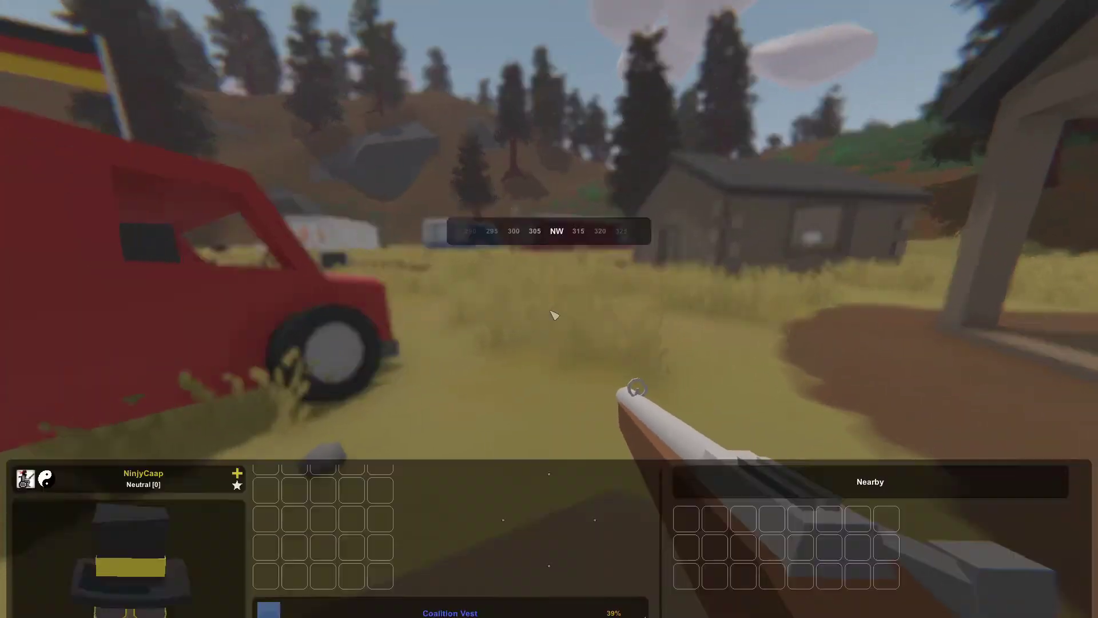
# Stow the rifle and make the 75% kitchen knife the primary weapon
pyautogui.press('g')
pyautogui.click(413, 19)
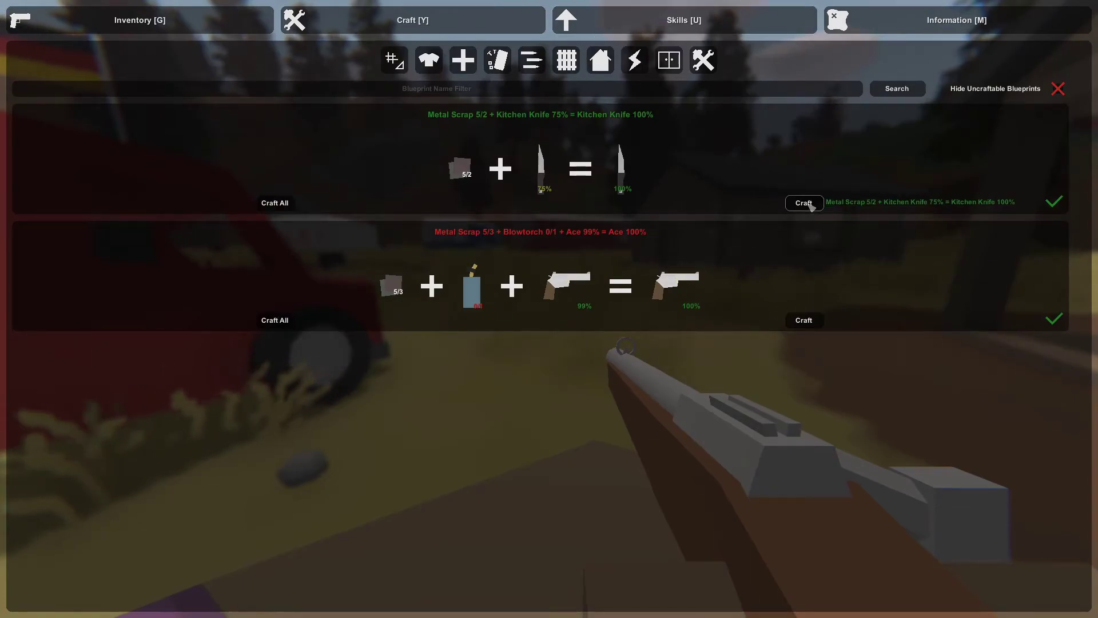
pyautogui.click(92, 30)
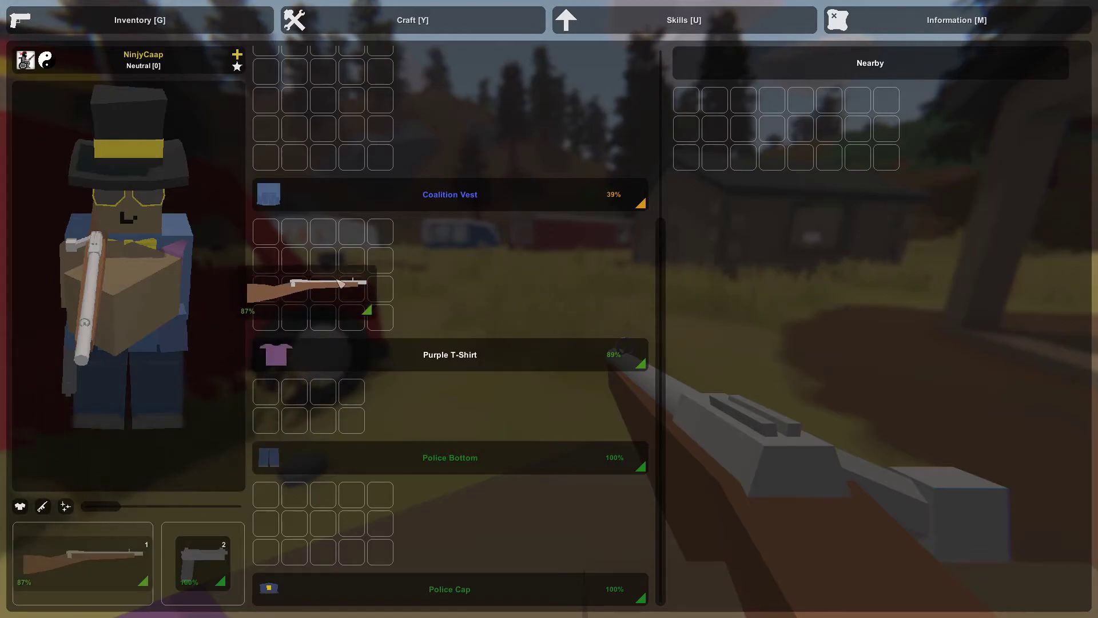
pyautogui.press('x')
pyautogui.scroll(5, 449, 343)
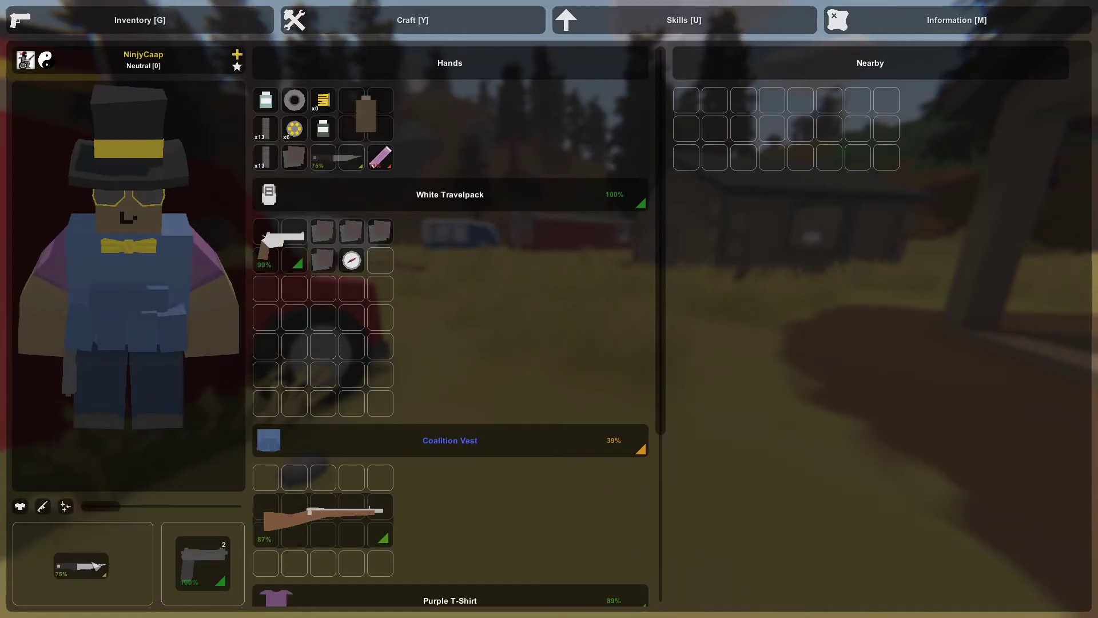
# Walk into the grey house and open its fridge
pyautogui.press('g')
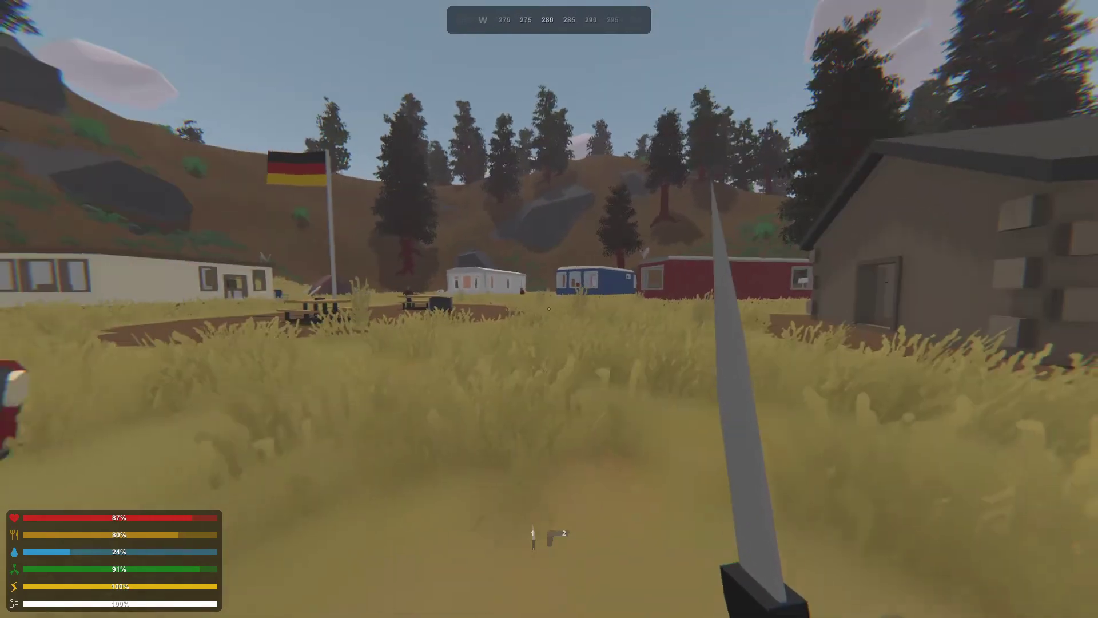
pyautogui.press('w')
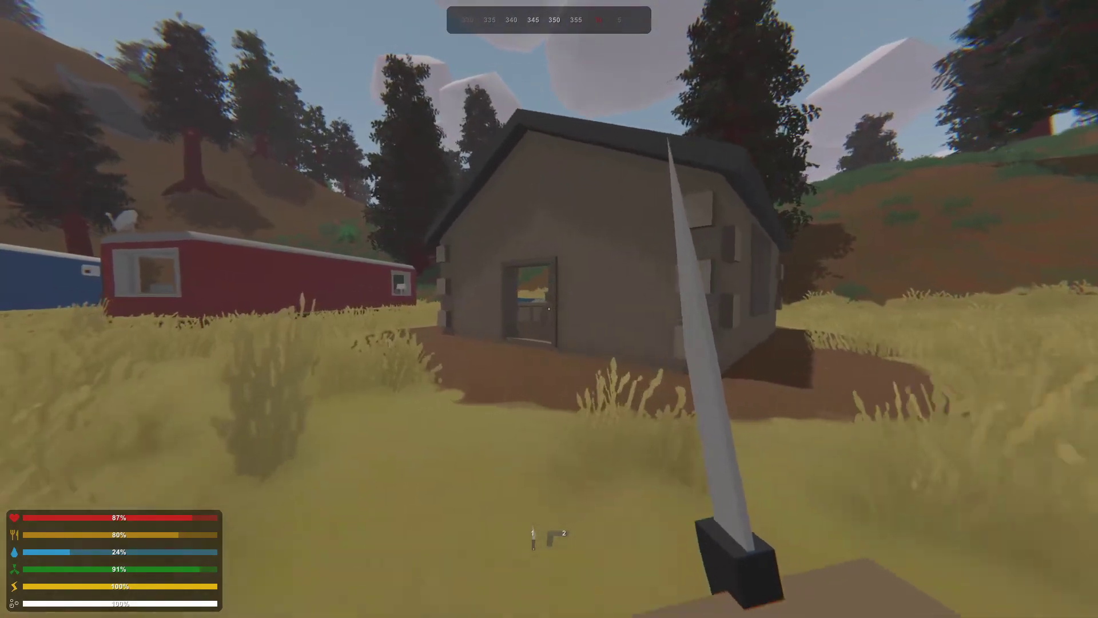
pyautogui.press('w')
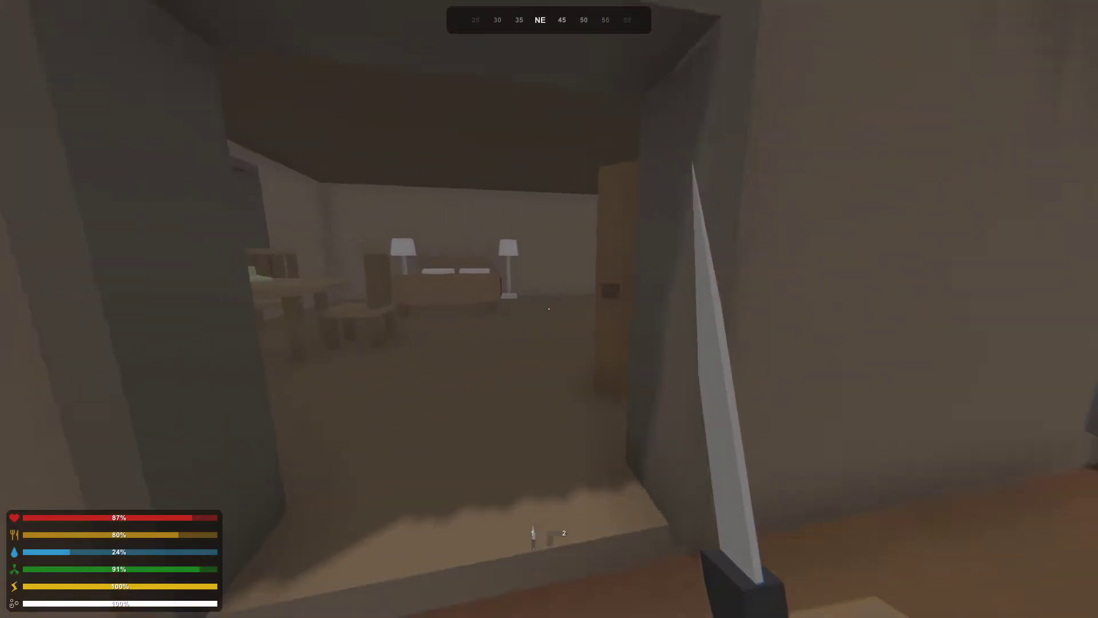
pyautogui.press('w')
pyautogui.press('f')
pyautogui.press('w')
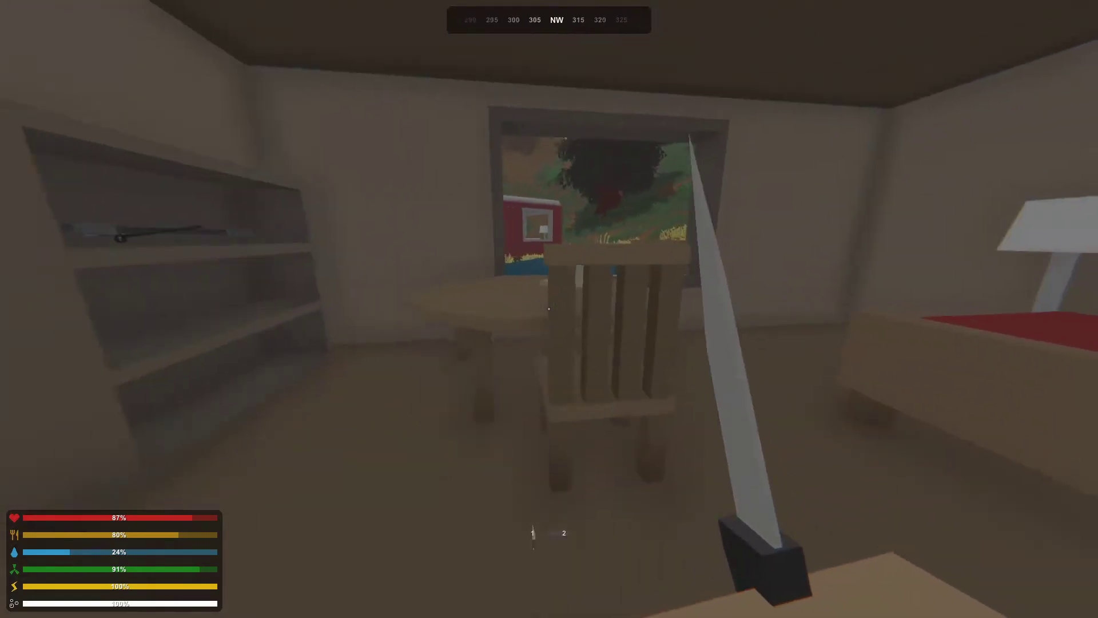
# Check the compound bow shelf, take the bread from the desk, and head back out
pyautogui.press('w')
pyautogui.press('w')
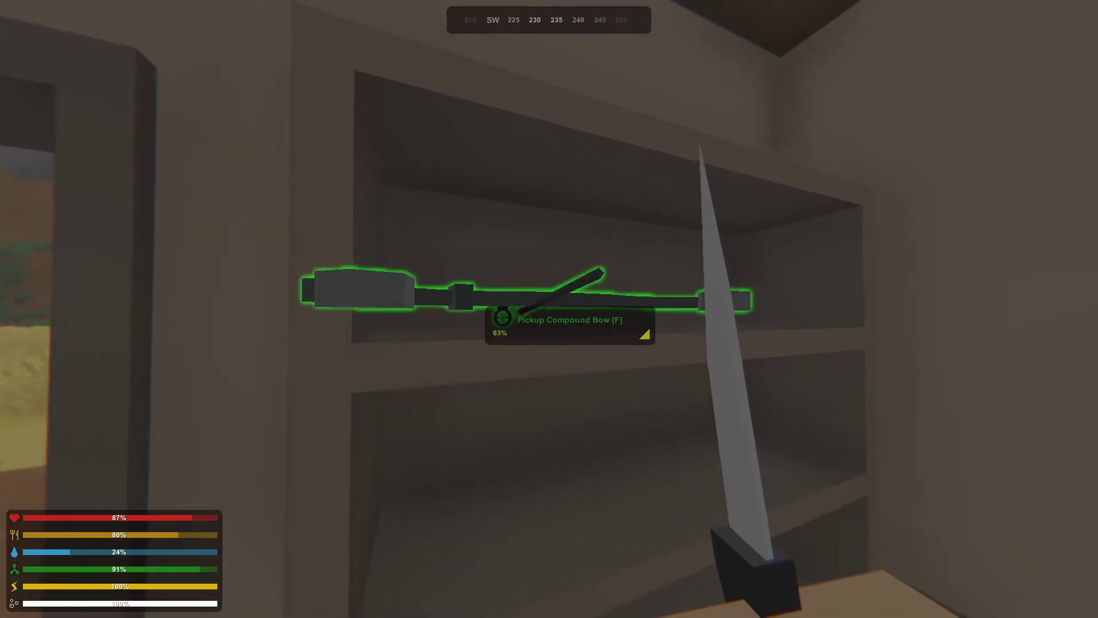
pyautogui.press('w')
pyautogui.press('w')
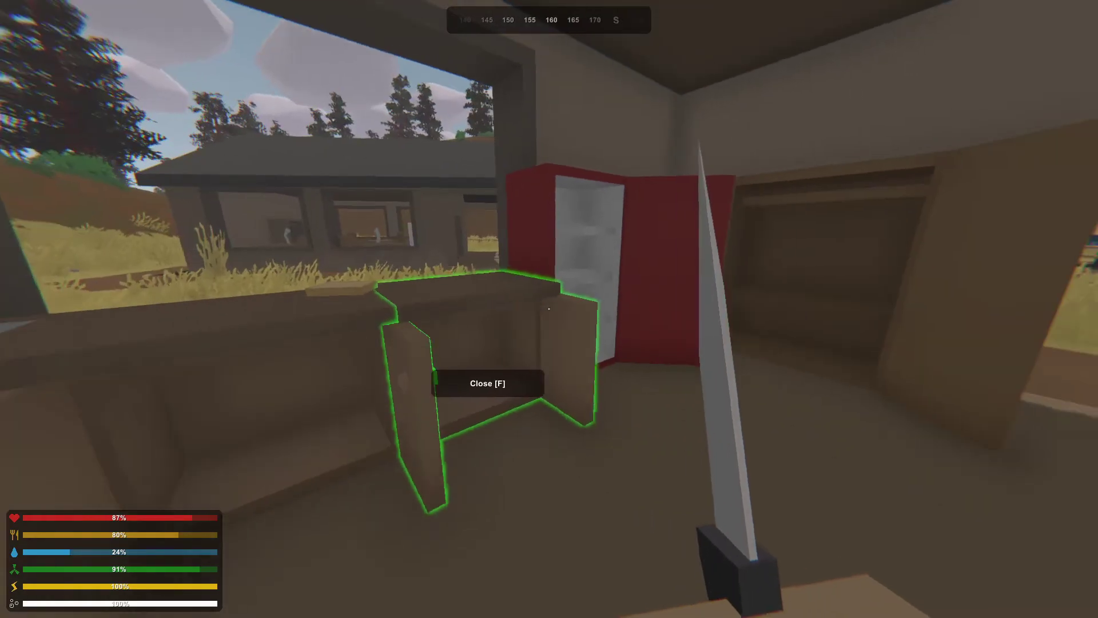
pyautogui.press('f')
pyautogui.press('w')
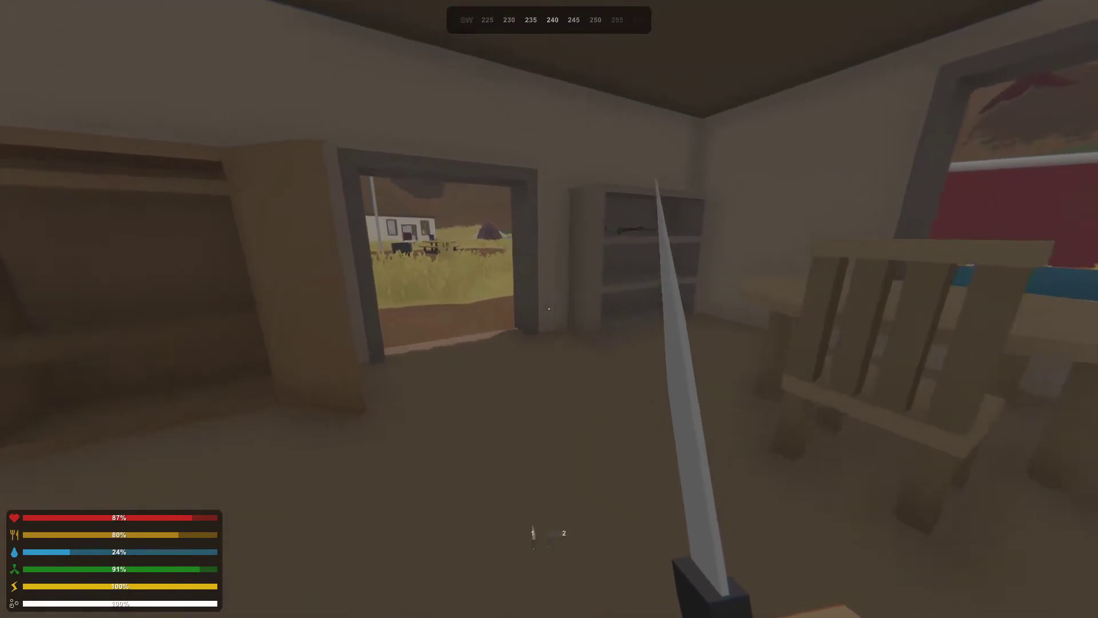
pyautogui.press('w')
pyautogui.press('w')
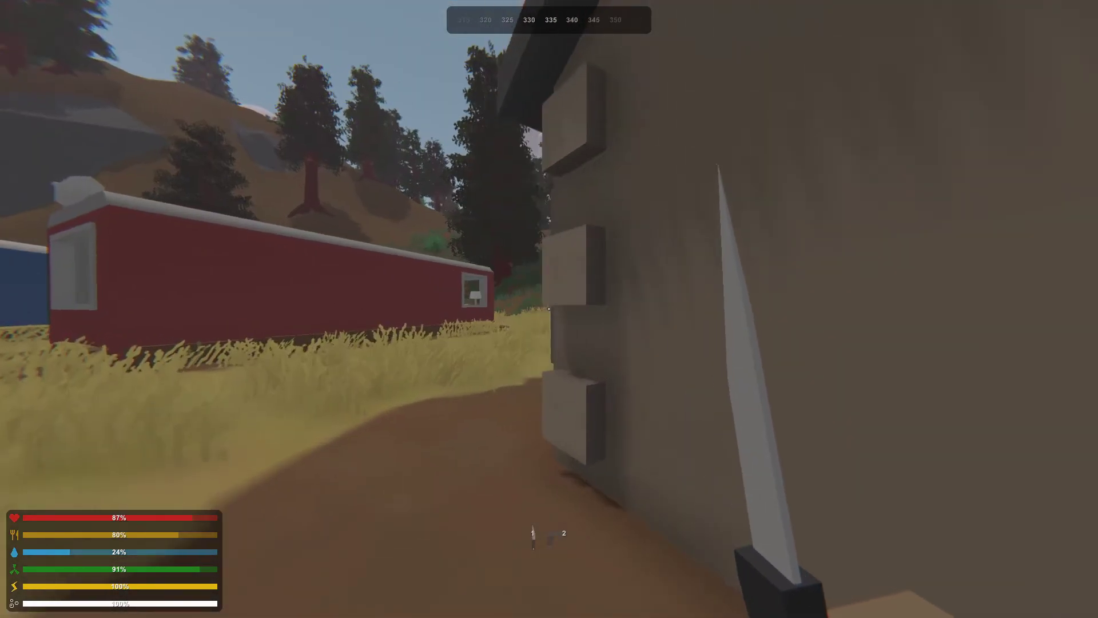
# Salvage the fishing hat into cloth scraps
pyautogui.press('g')
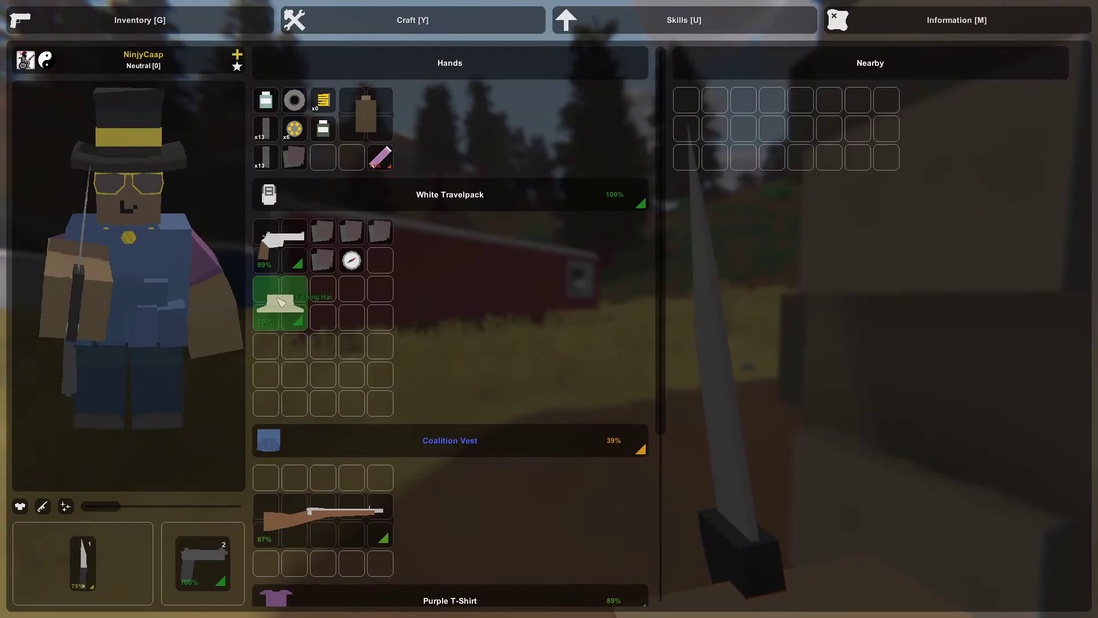
pyautogui.rightClick(282, 303)
pyautogui.click(352, 354)
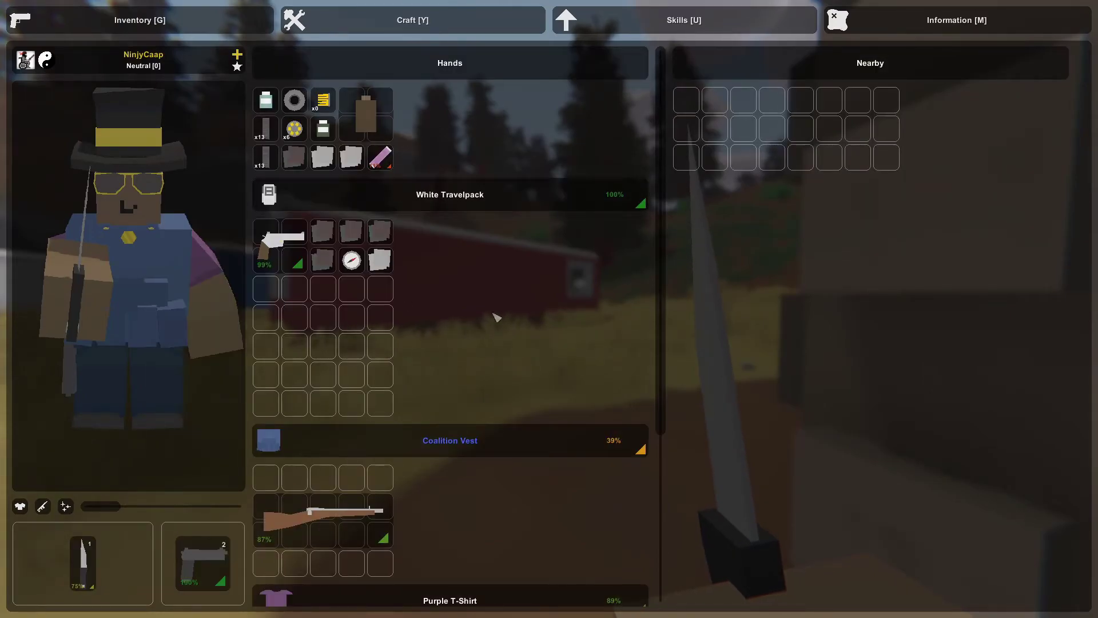
pyautogui.scroll(-3, 432, 479)
pyautogui.scroll(-2, 442, 326)
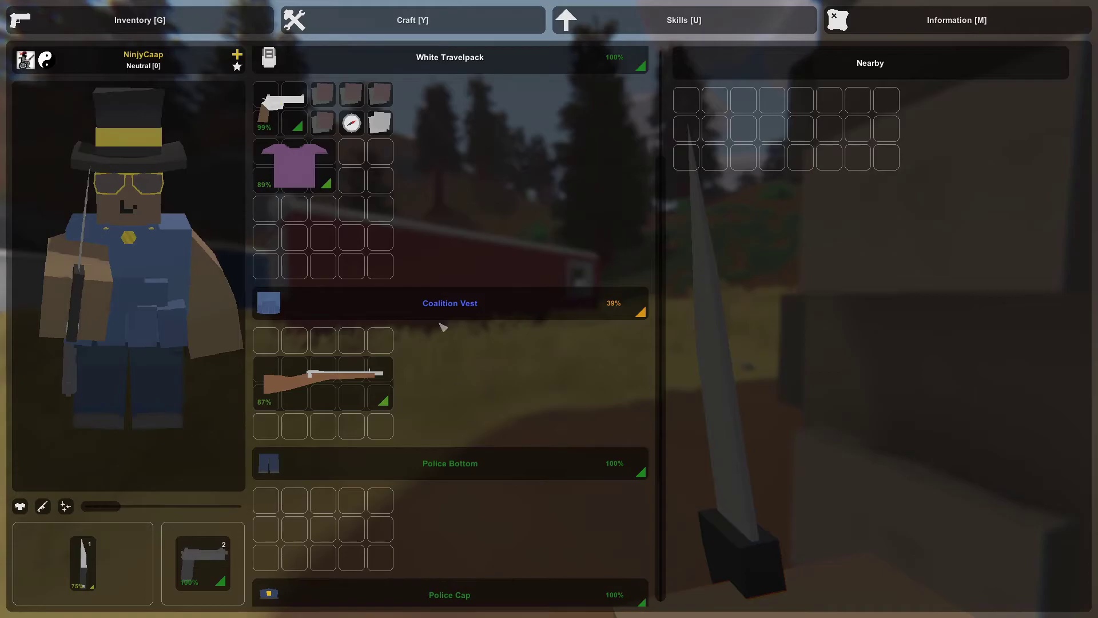
# Repair the purple T-shirt to 100% and close the inventory
pyautogui.click(462, 25)
pyautogui.click(803, 202)
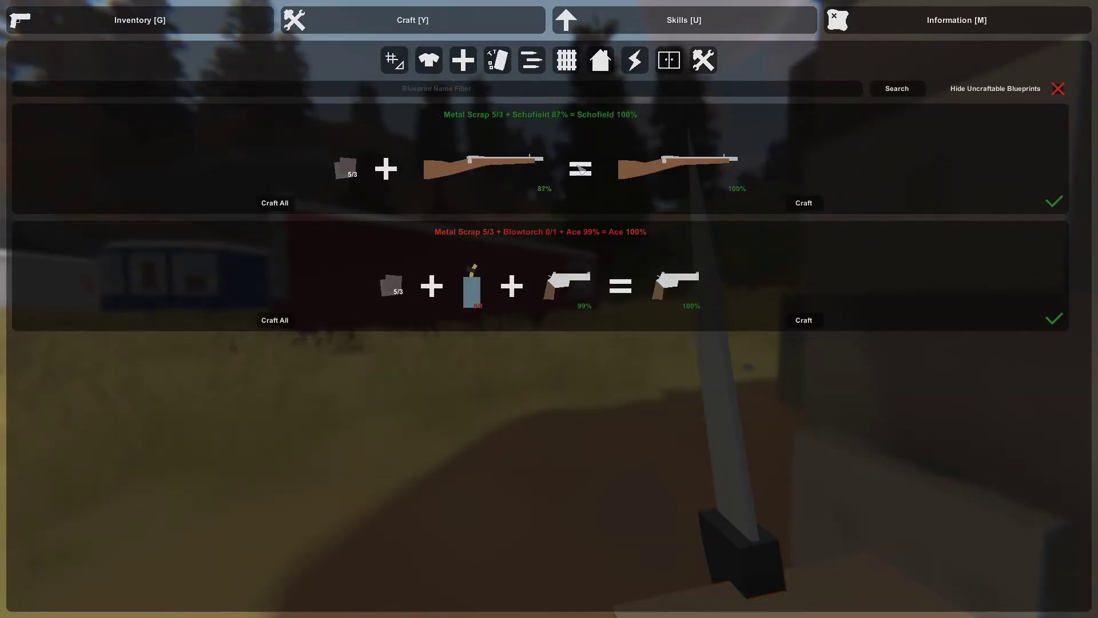
pyautogui.click(151, 12)
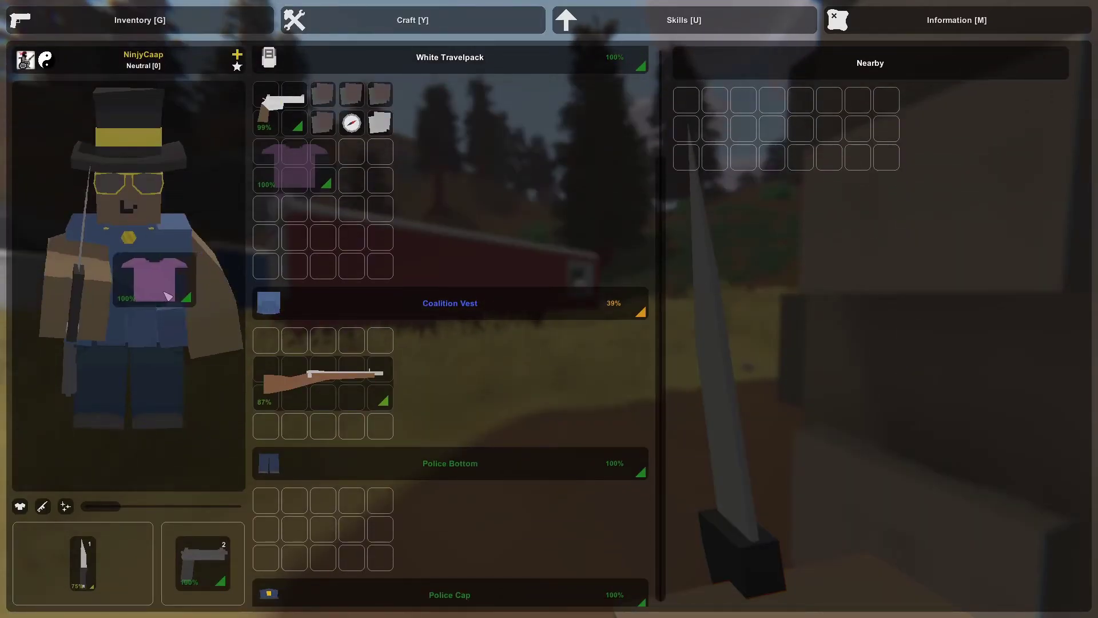
pyautogui.moveTo(169, 294); pyautogui.dragTo(168, 295)
pyautogui.scroll(-3, 496, 337)
pyautogui.scroll(5, 497, 337)
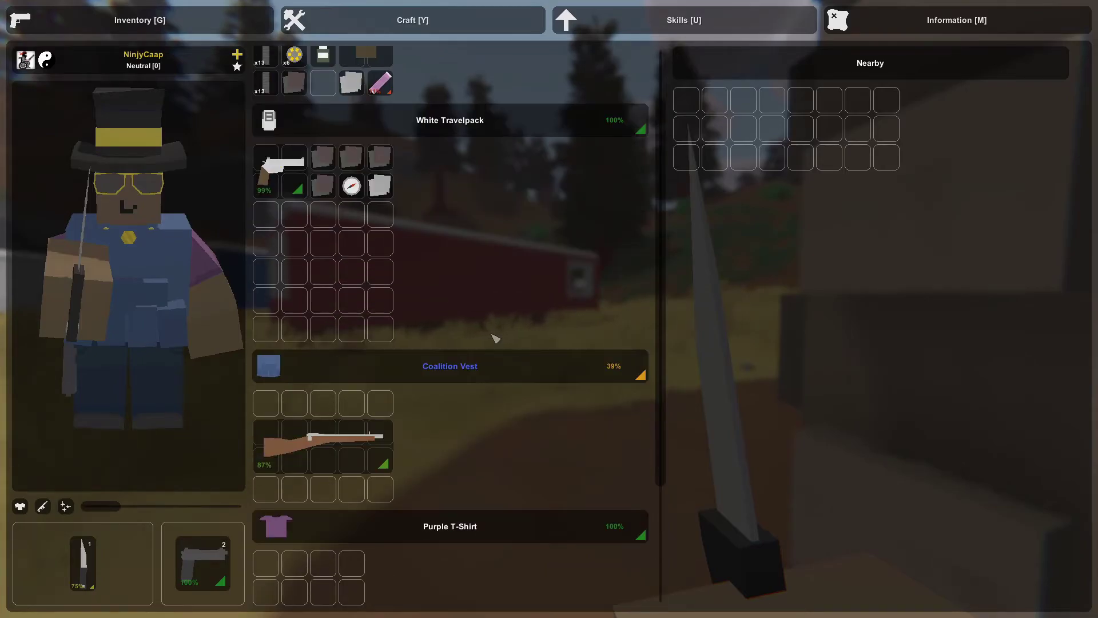
pyautogui.press('g')
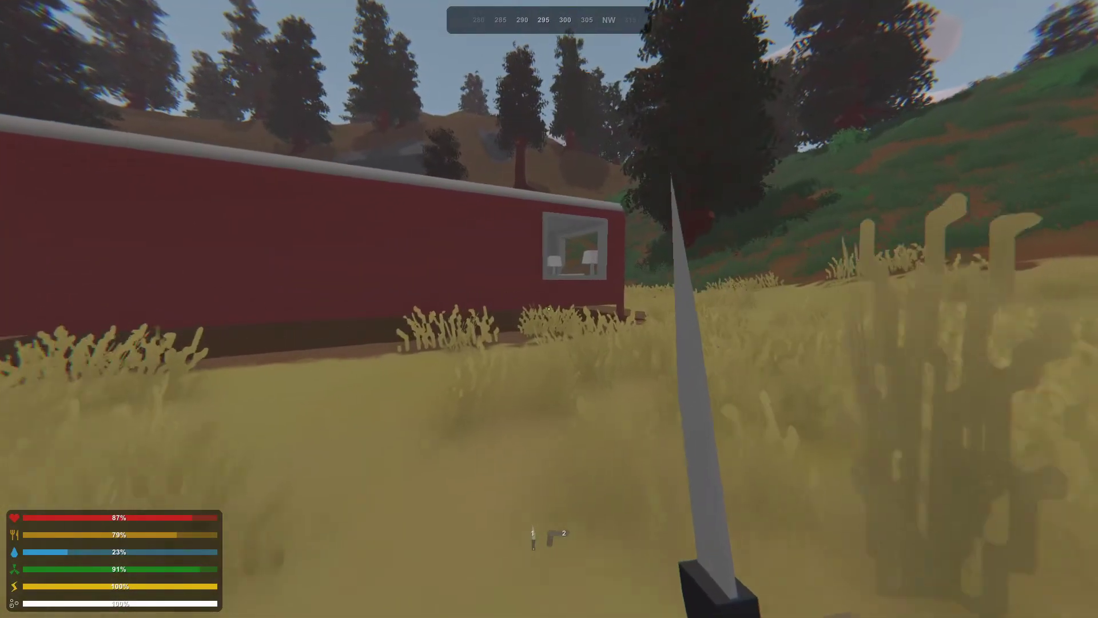
# Walk past the red trailer's window to the white-trailer zombie and knife it dead
pyautogui.press('w')
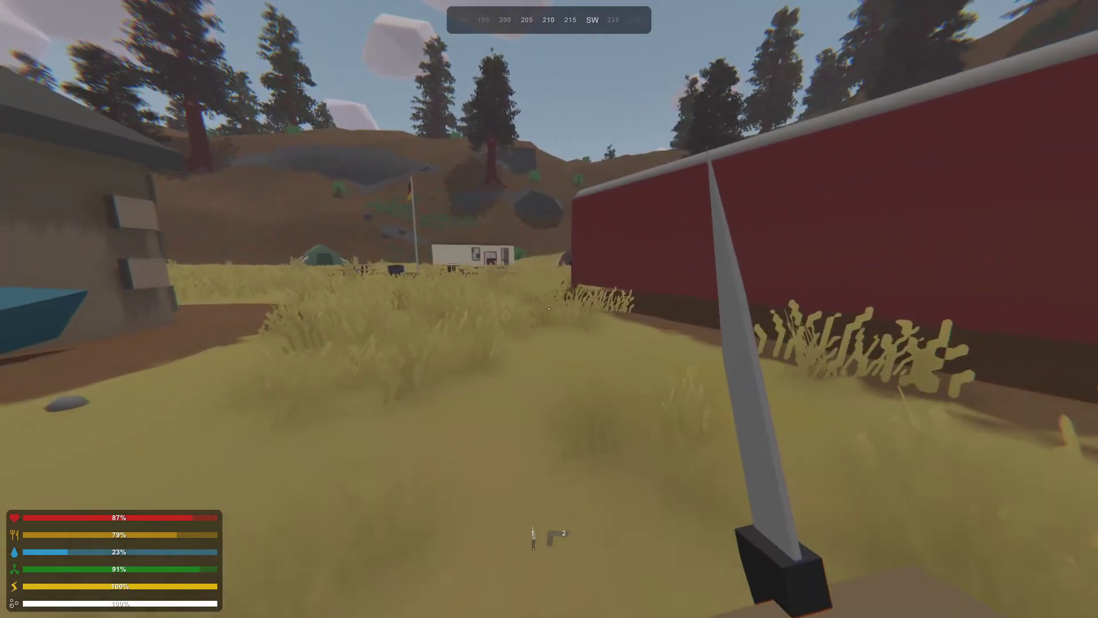
pyautogui.press('w')
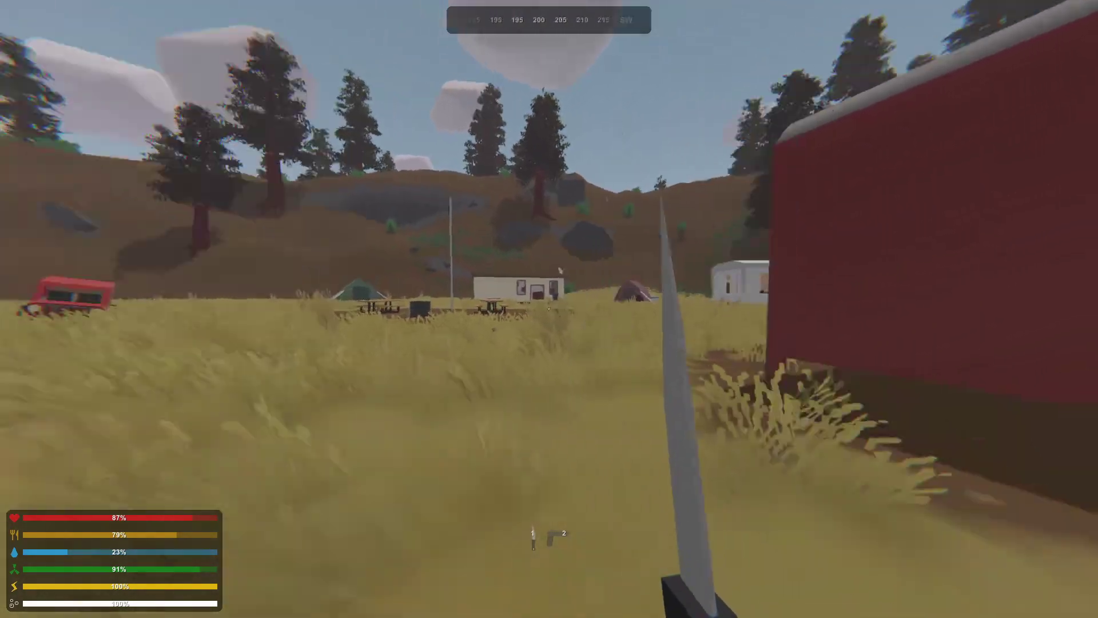
pyautogui.press('w')
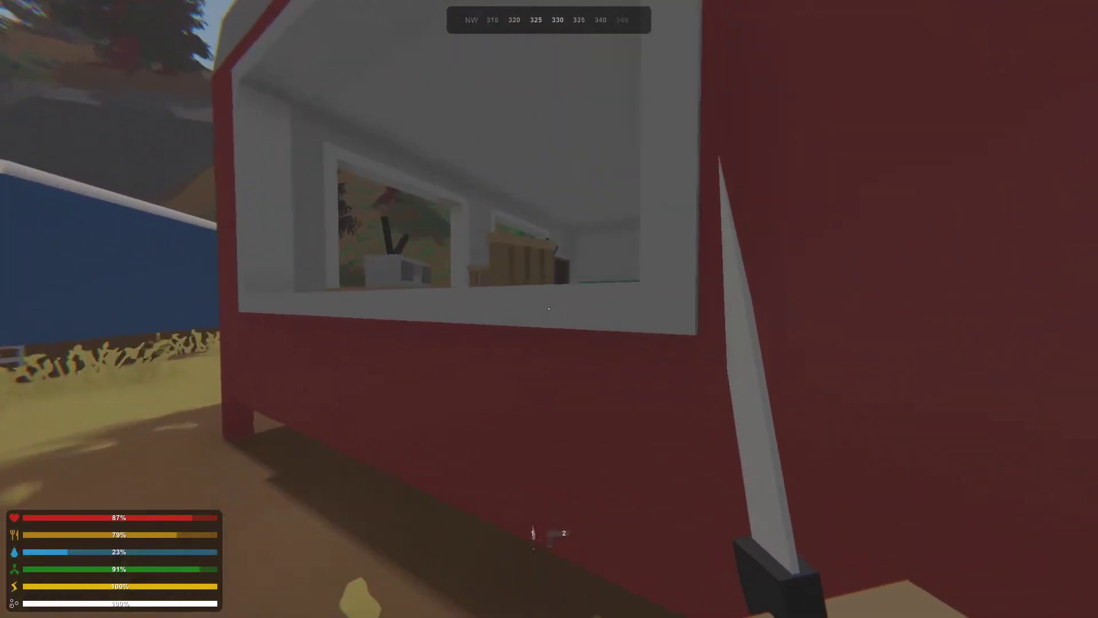
pyautogui.press('w')
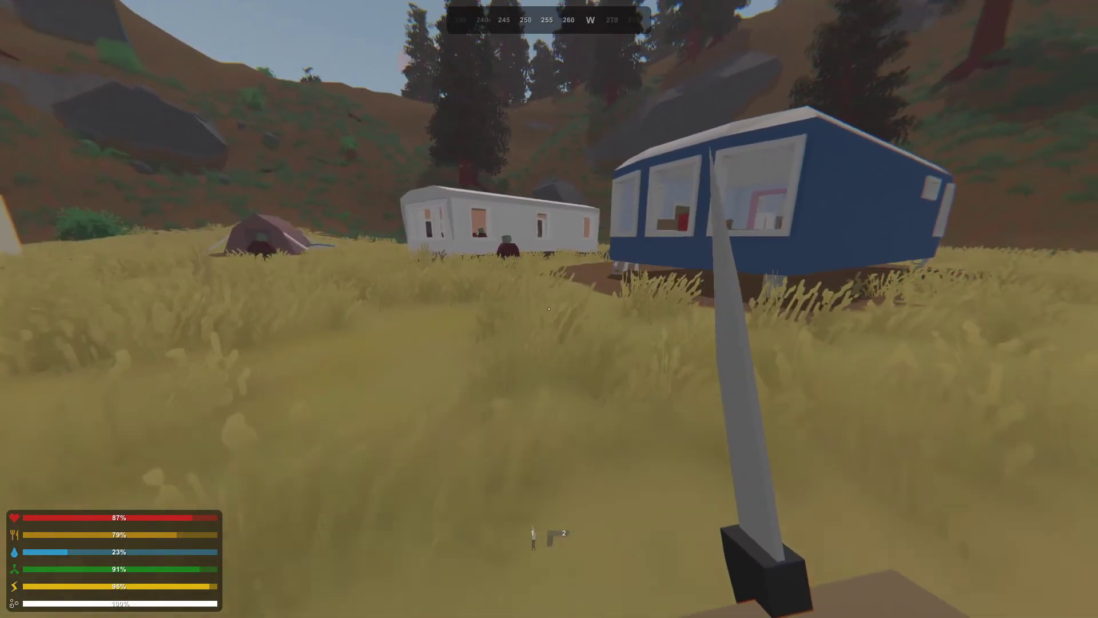
pyautogui.press('w')
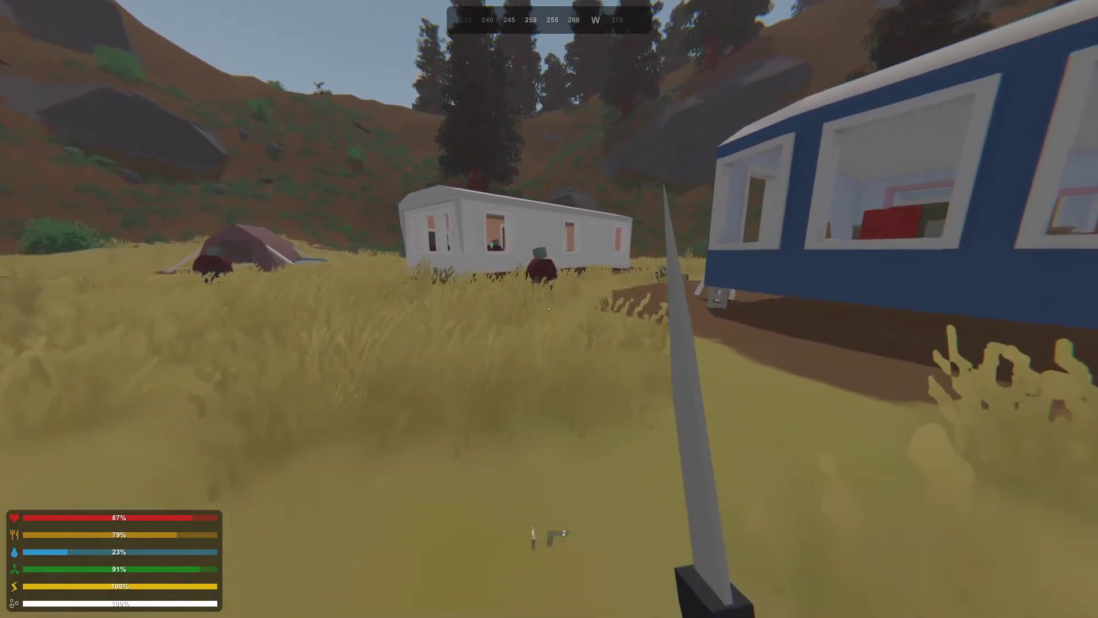
pyautogui.press('w')
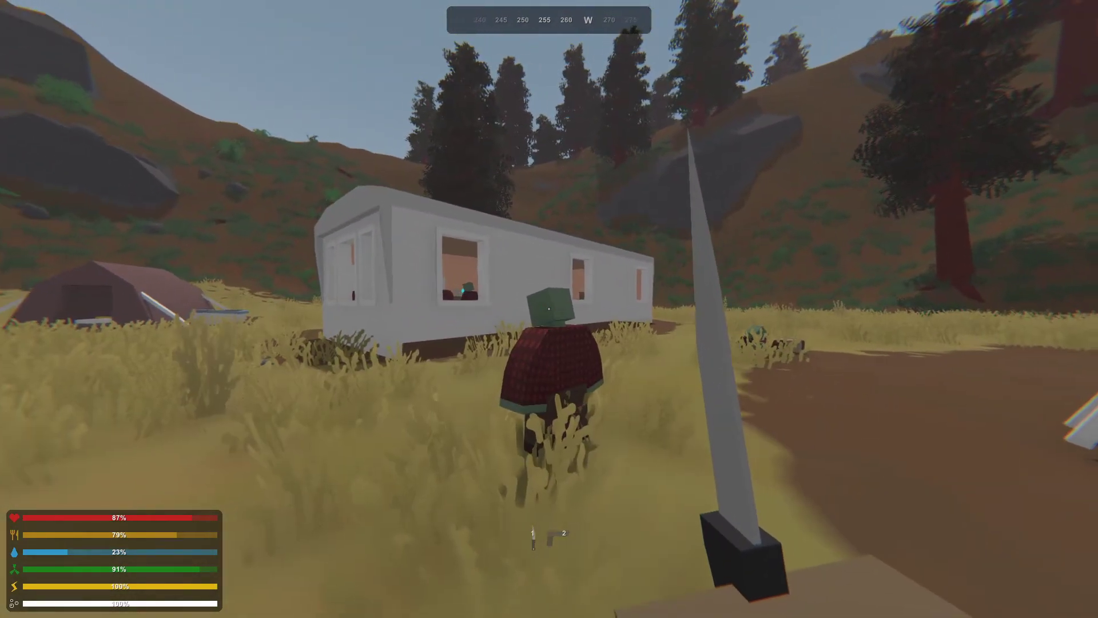
pyautogui.click(550, 308)
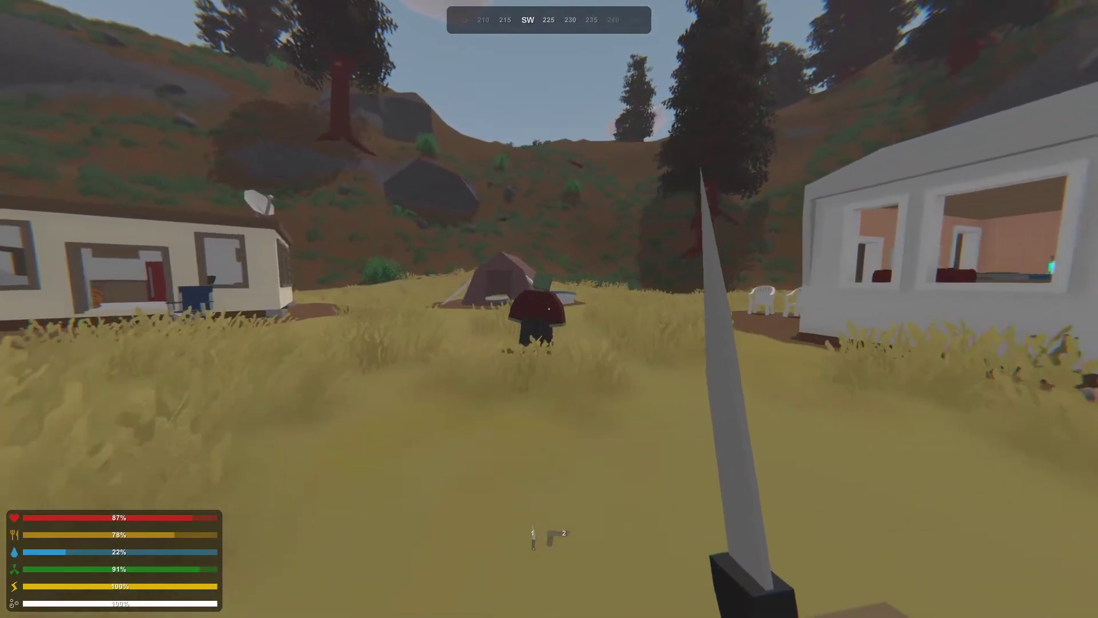
pyautogui.click(550, 309)
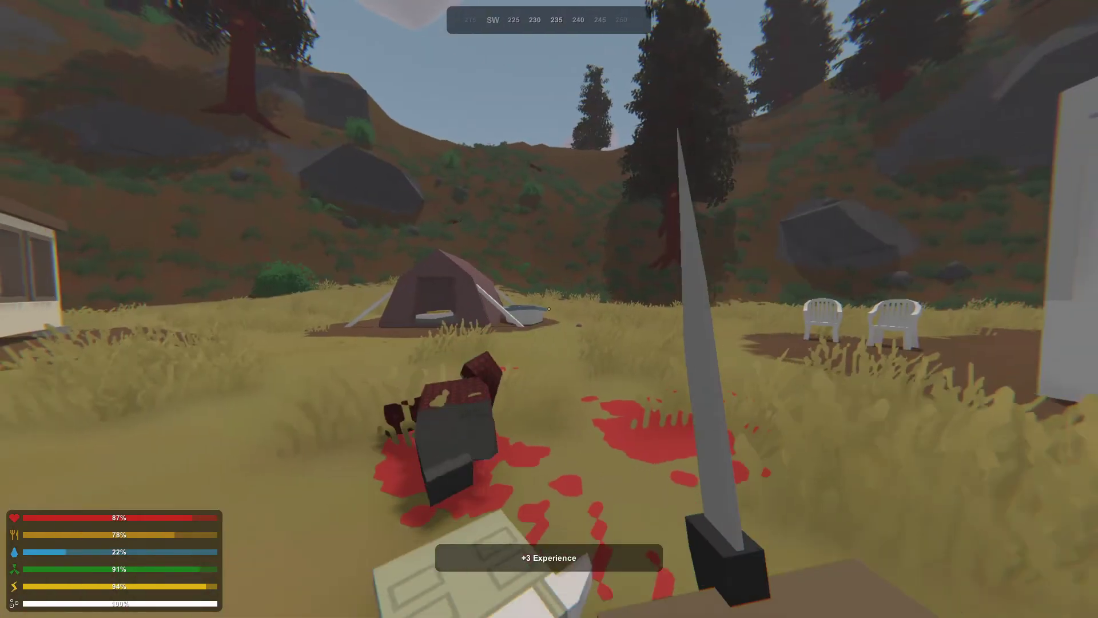
# Shoot the zombie inside the white trailer with the pistol, then holster it
pyautogui.press('g')
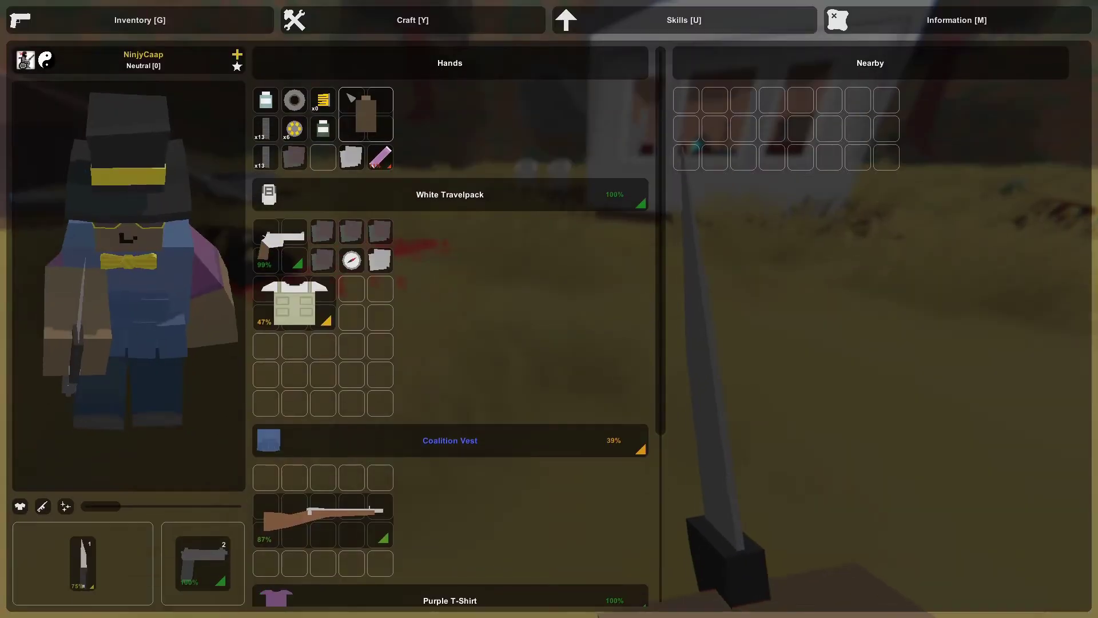
pyautogui.click(350, 372)
pyautogui.press('g')
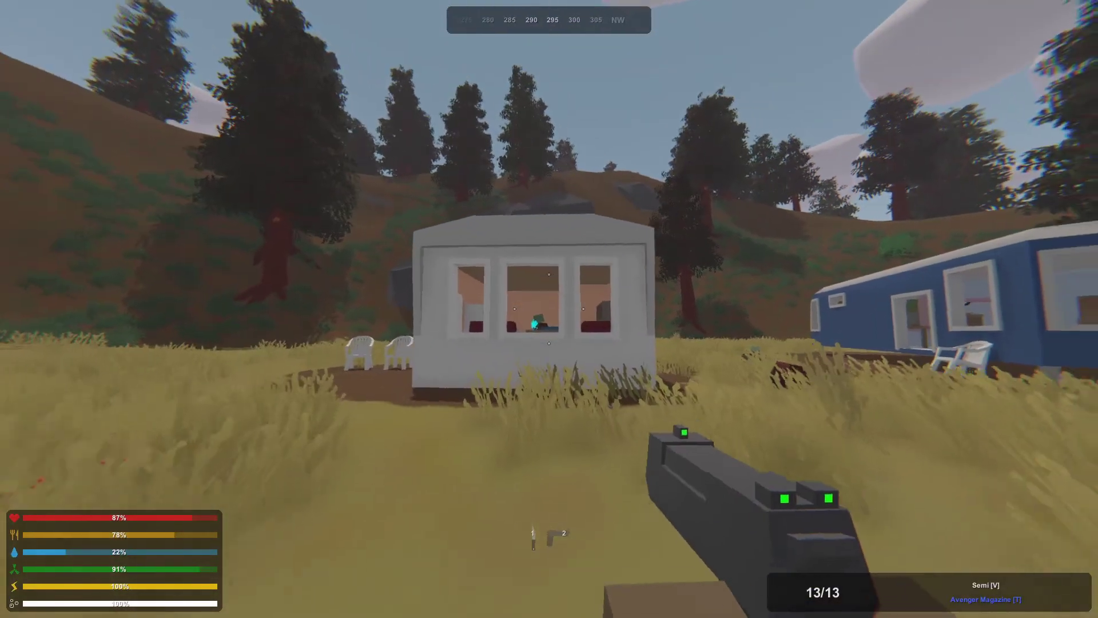
pyautogui.rightClick(549, 310)
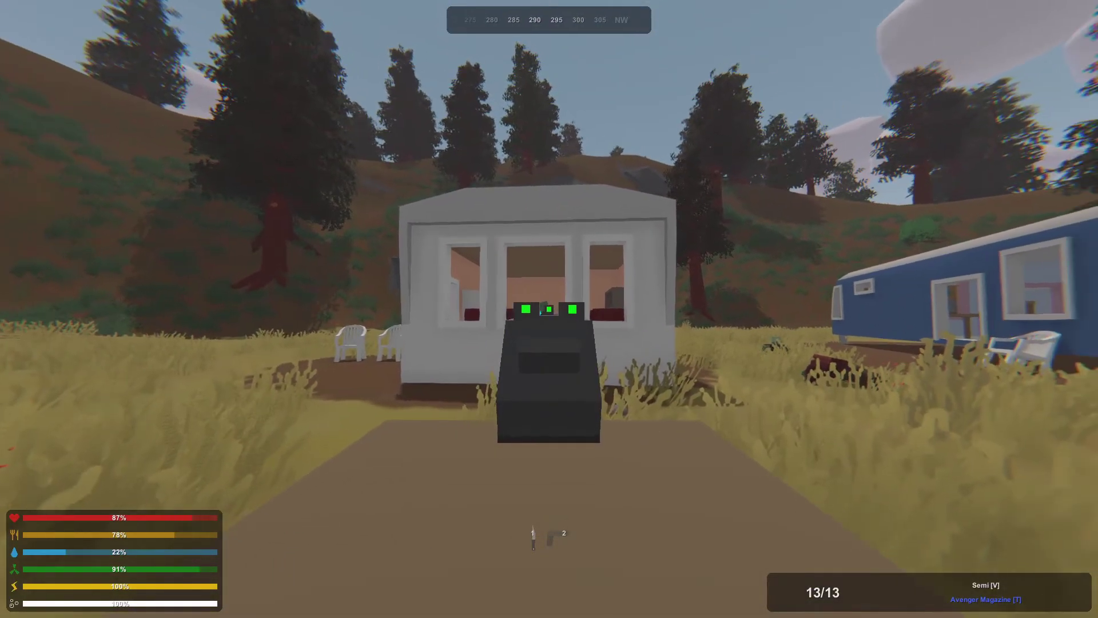
pyautogui.click(550, 309)
pyautogui.press('x')
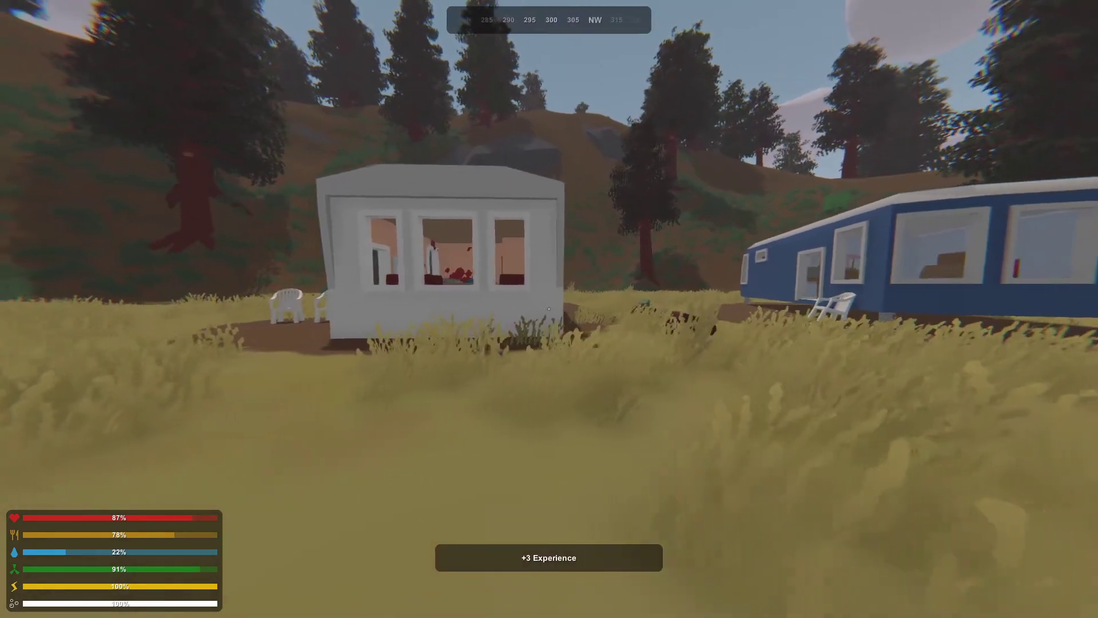
# Stab both approaching zombies to death with the knife
pyautogui.press('2')
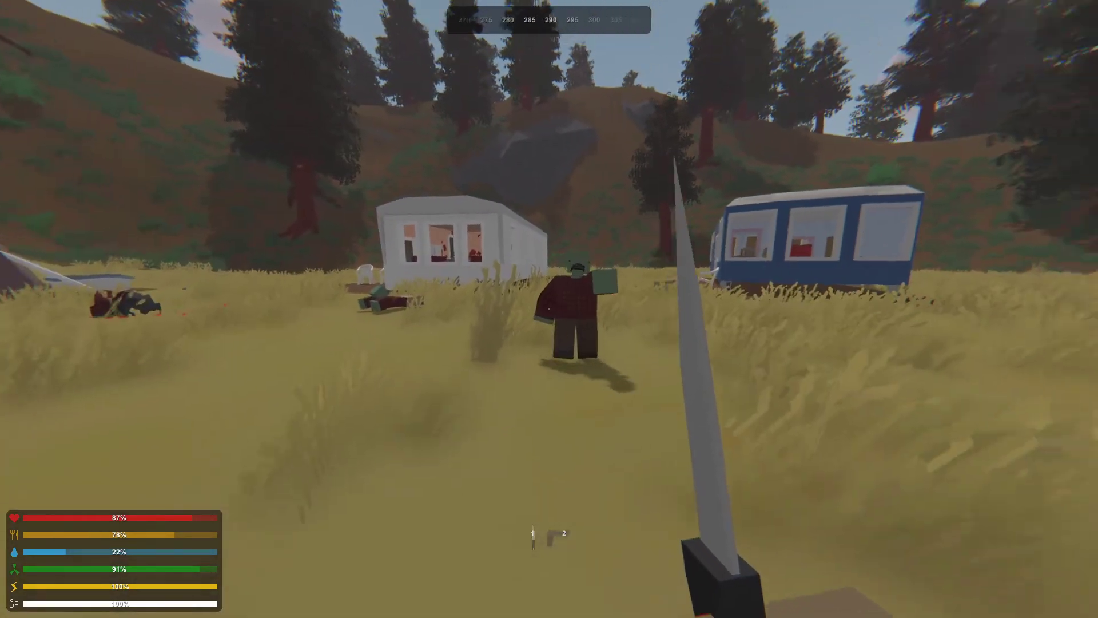
pyautogui.click(549, 309)
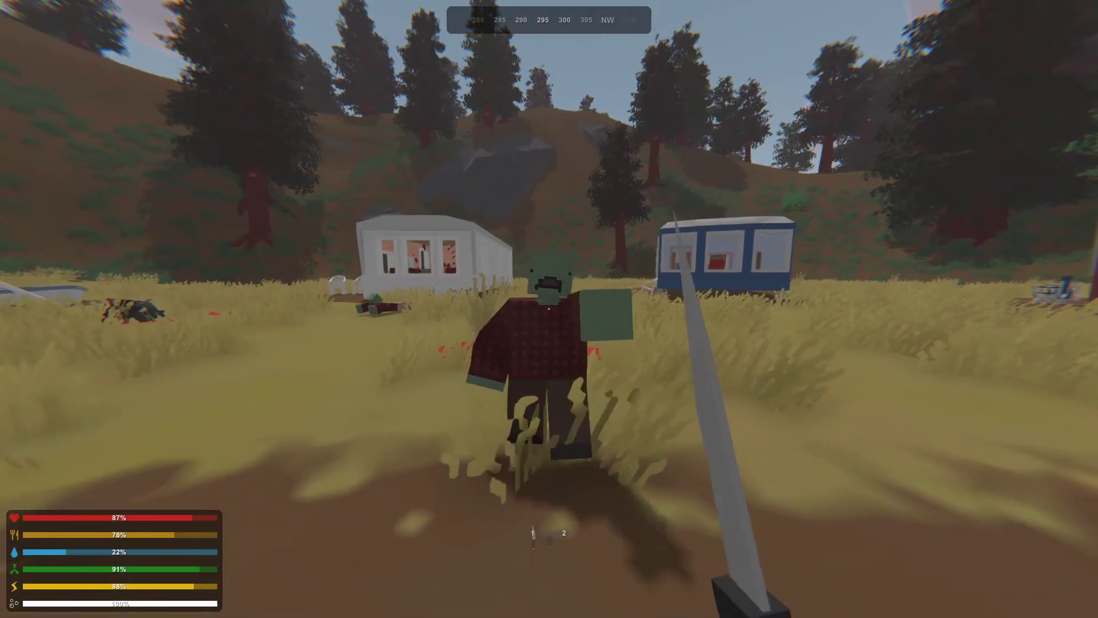
pyautogui.click(549, 309)
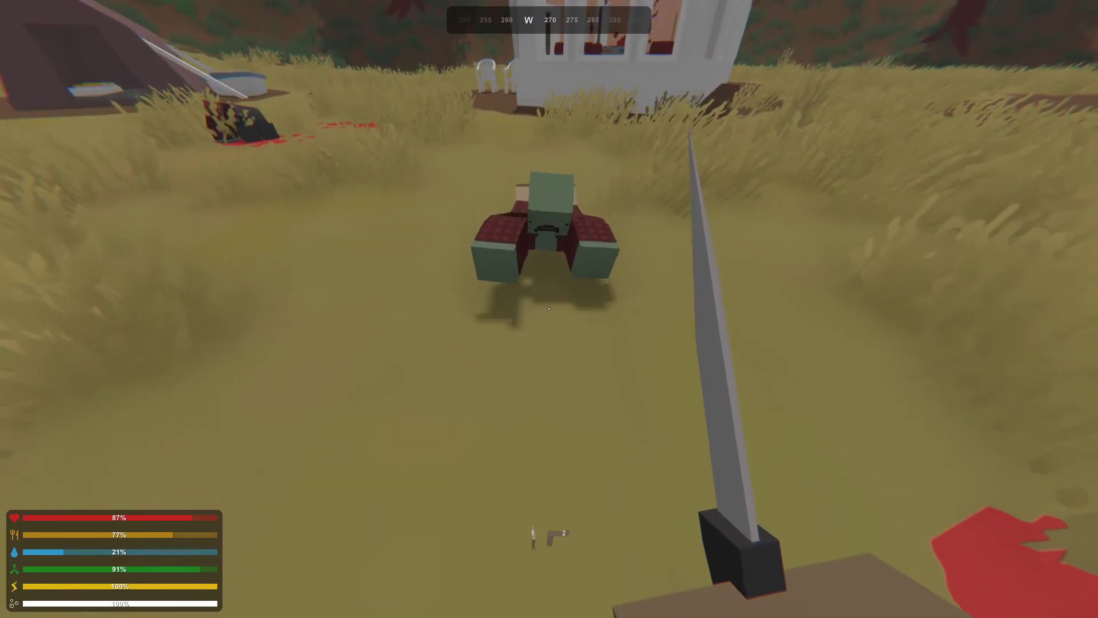
pyautogui.click(549, 309)
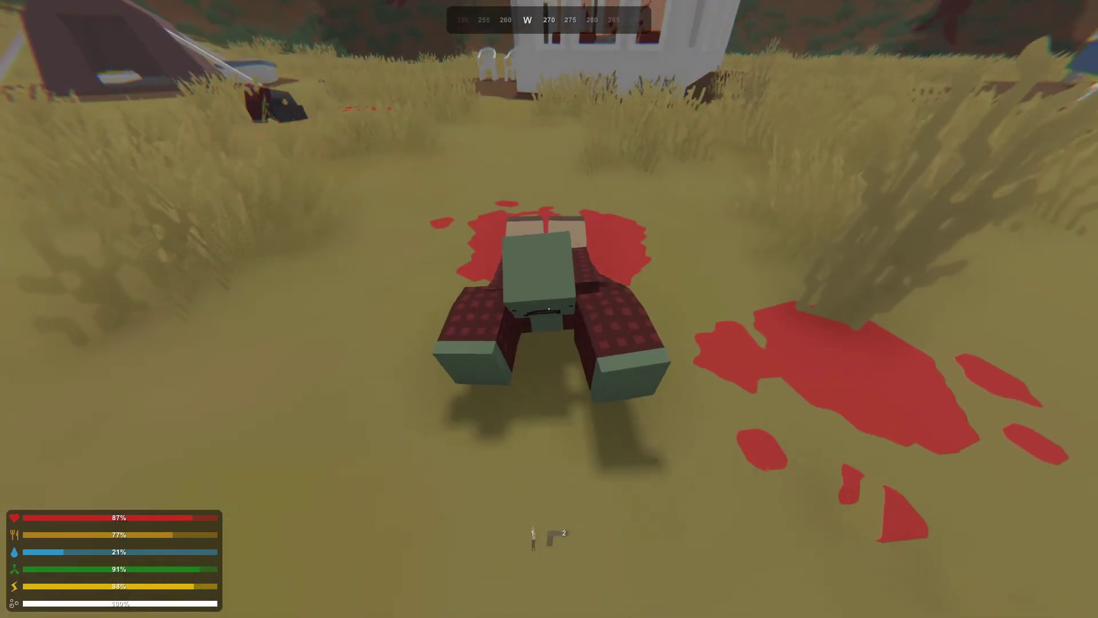
pyautogui.click(549, 308)
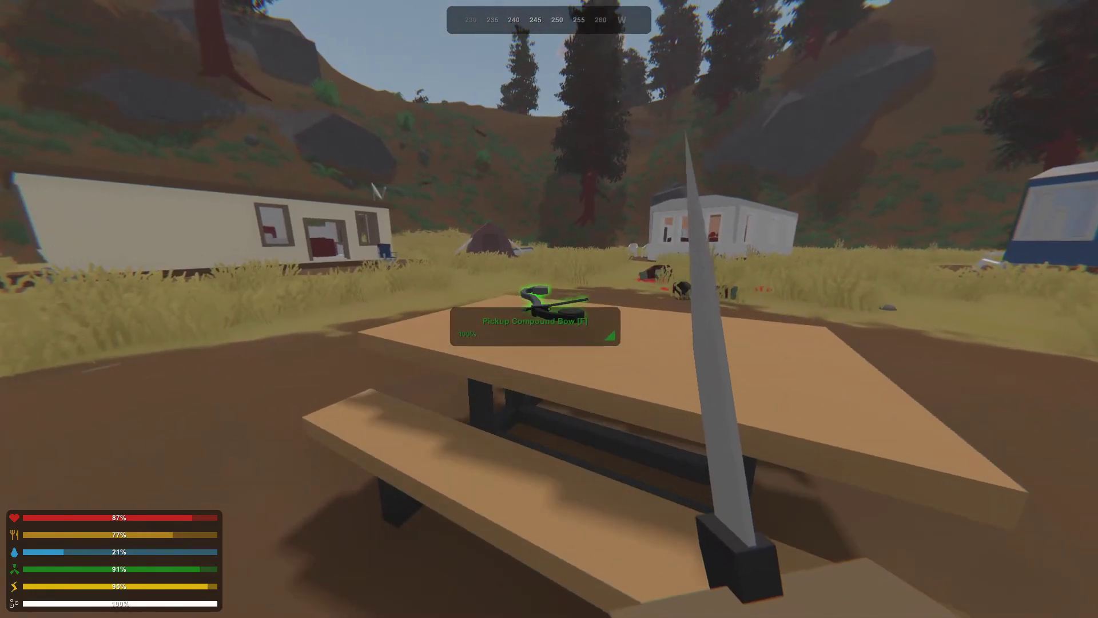
# Take the compound bow from the picnic table and browse the salvage blueprints
pyautogui.press('f')
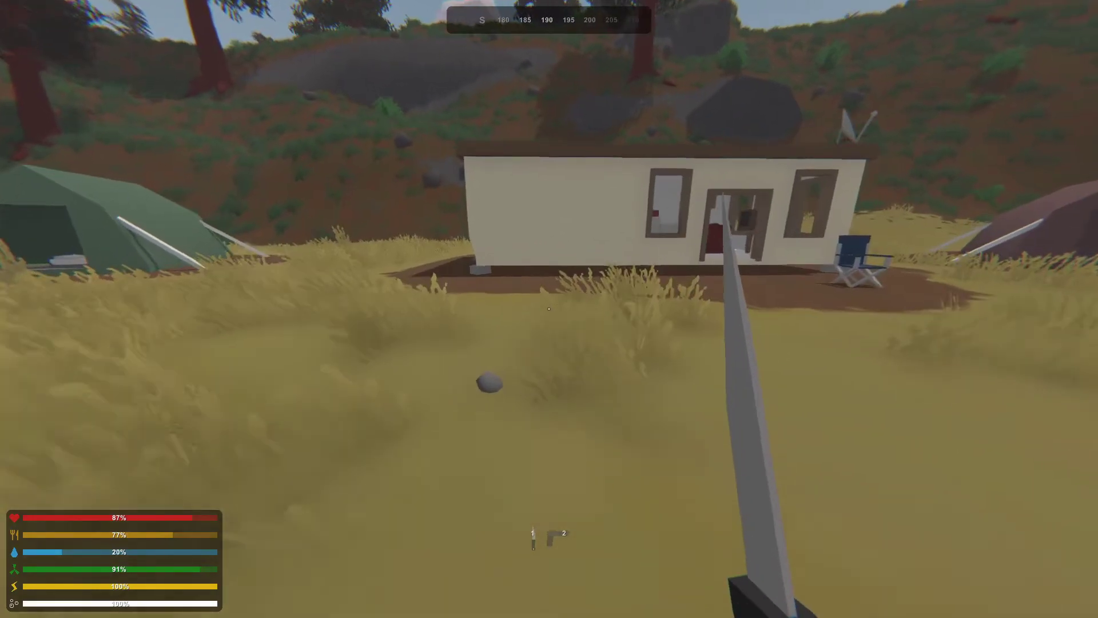
pyautogui.press('g')
pyautogui.click(412, 21)
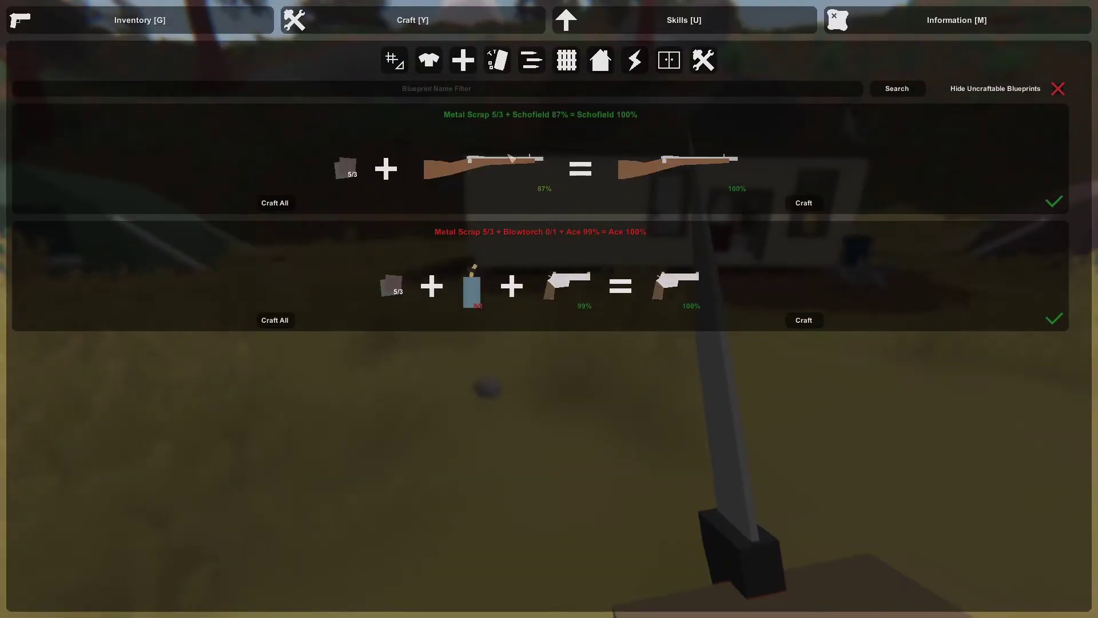
pyautogui.click(464, 60)
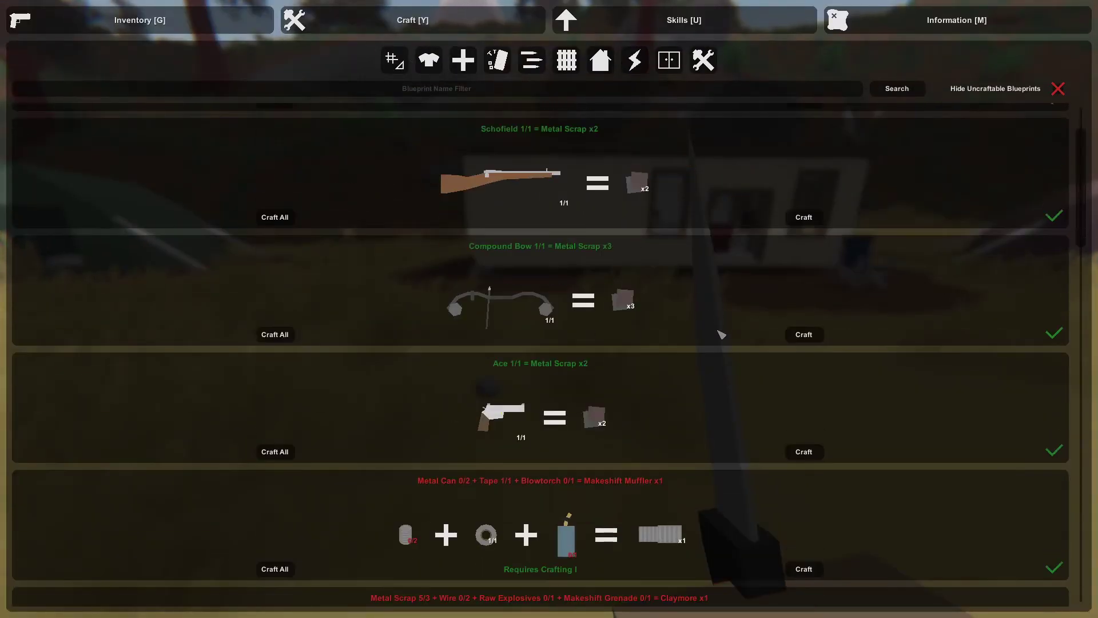
pyautogui.click(803, 334)
pyautogui.press('Escape')
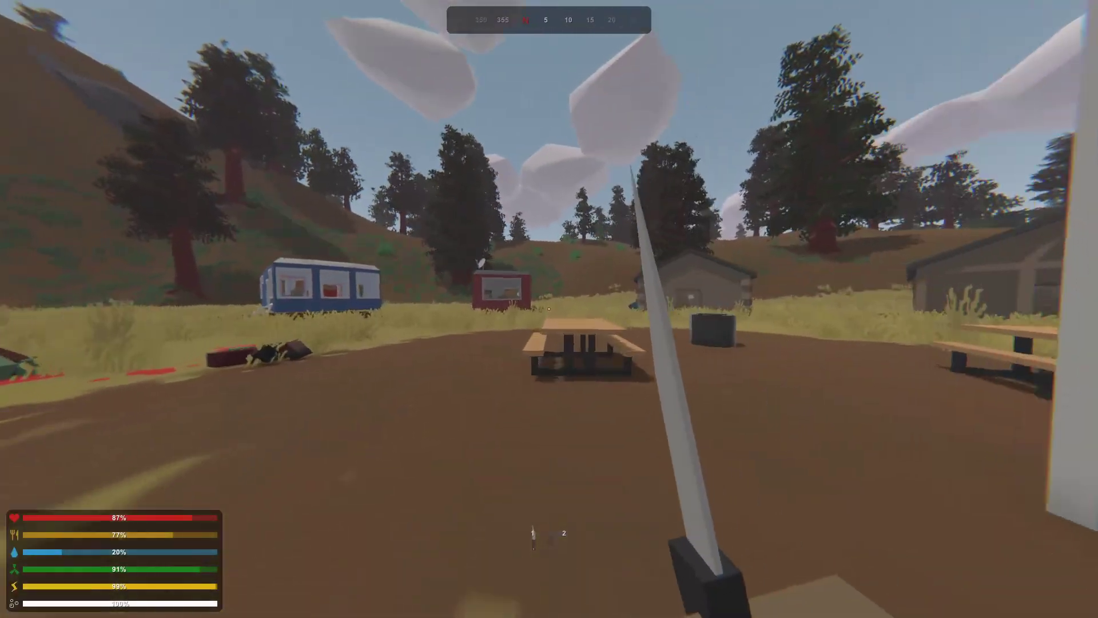
# Walk back to the grey house's 63% compound bow shelf and show the salvage recipes
pyautogui.press('w')
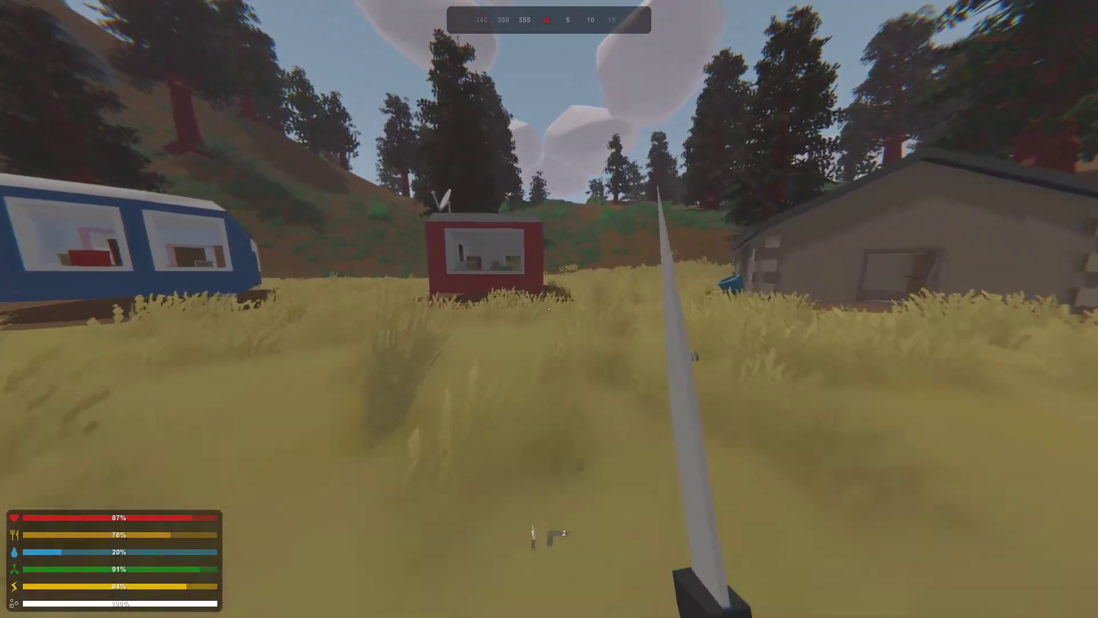
pyautogui.press('w')
pyautogui.press('w')
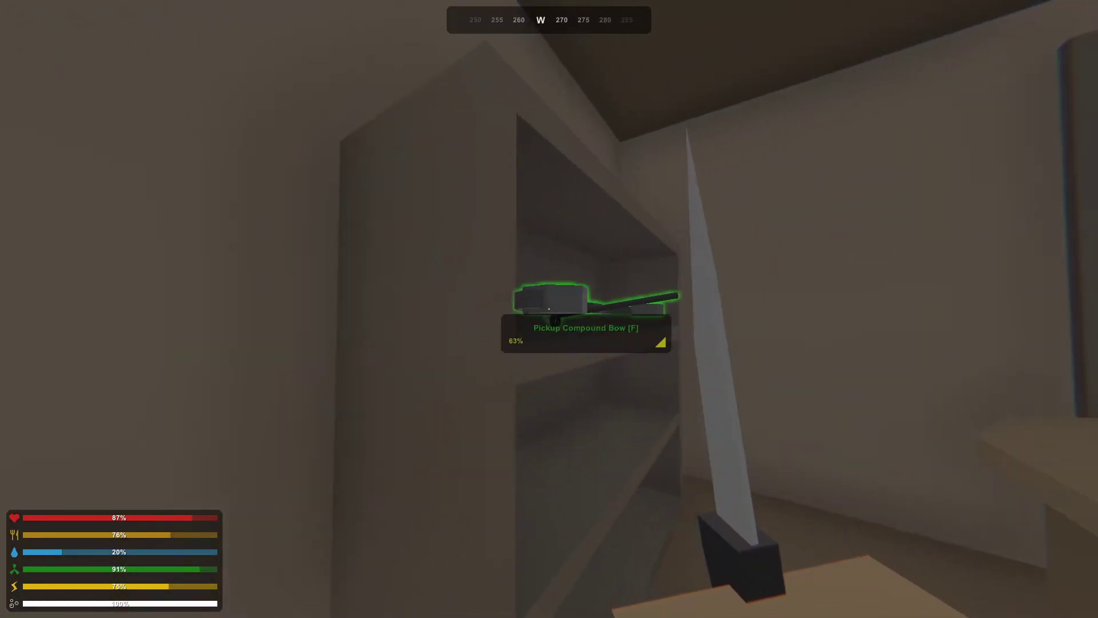
pyautogui.press('y')
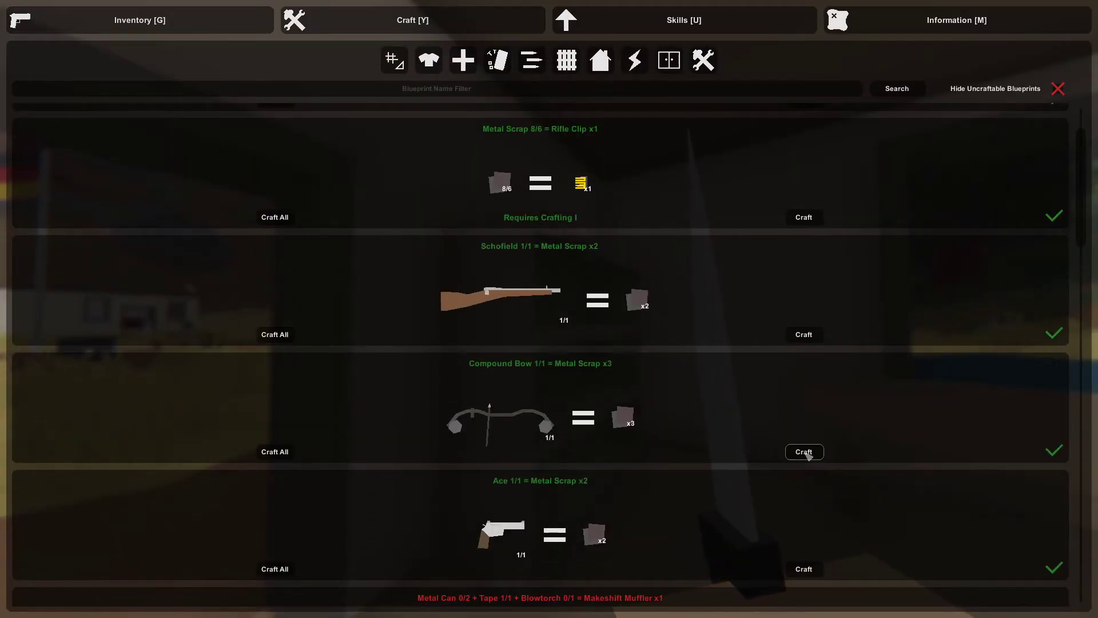
# Leave the grey house and walk around to enter the red trailer
pyautogui.press('Escape')
pyautogui.press('w')
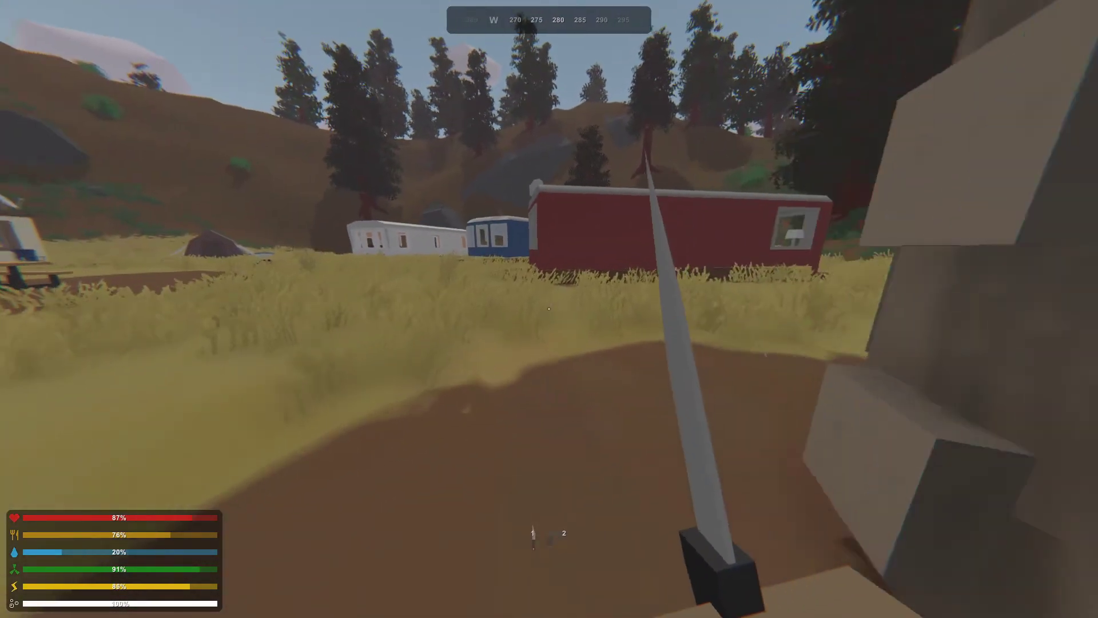
pyautogui.press('w')
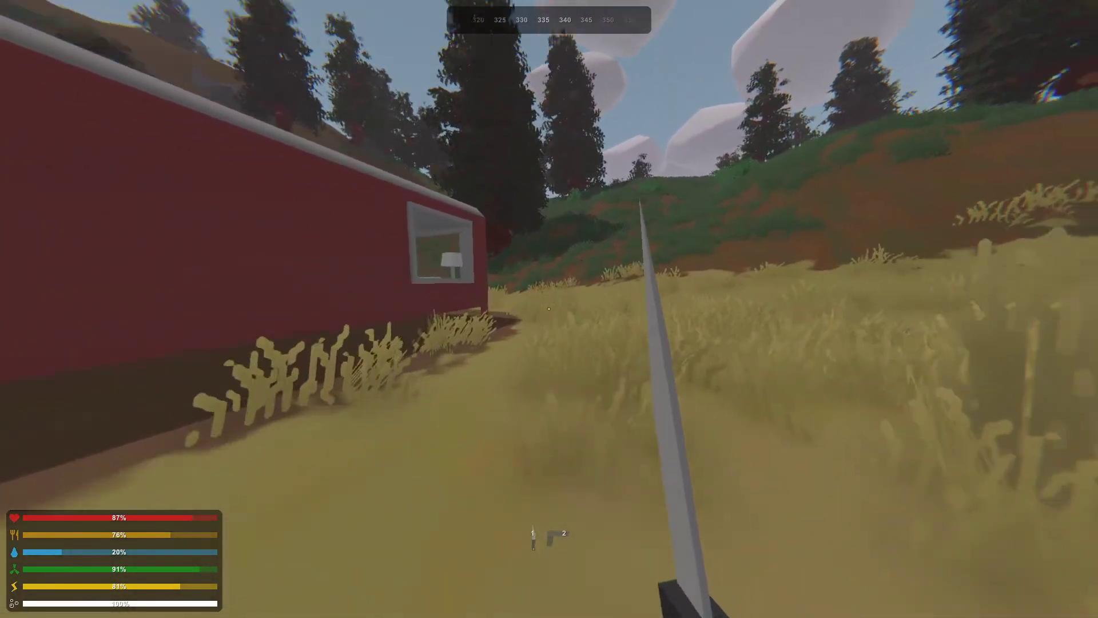
pyautogui.press('w')
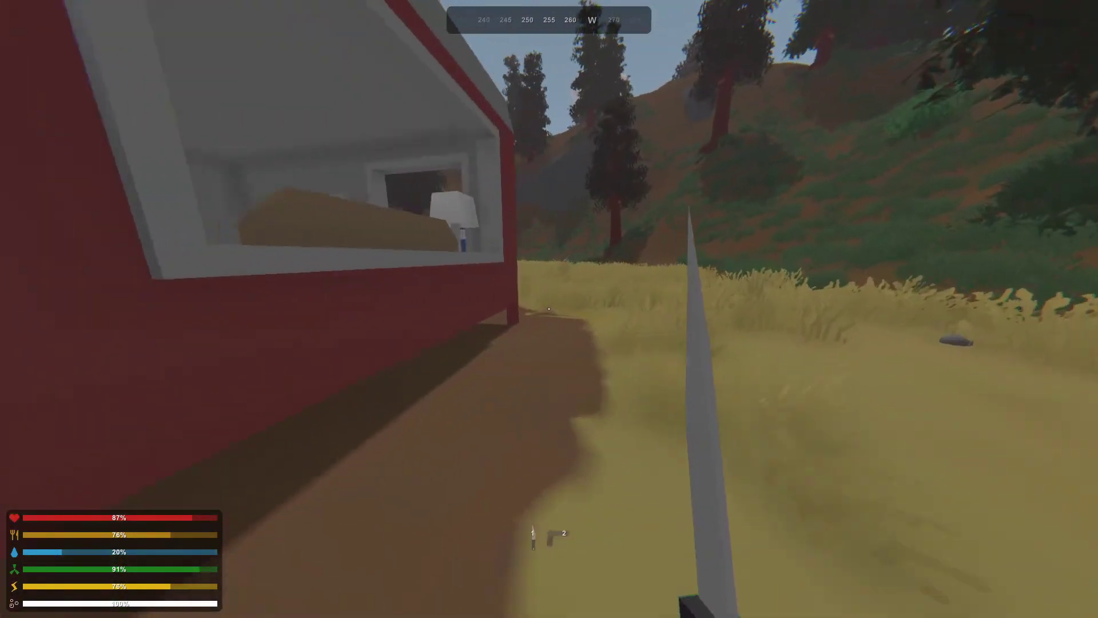
pyautogui.press('w')
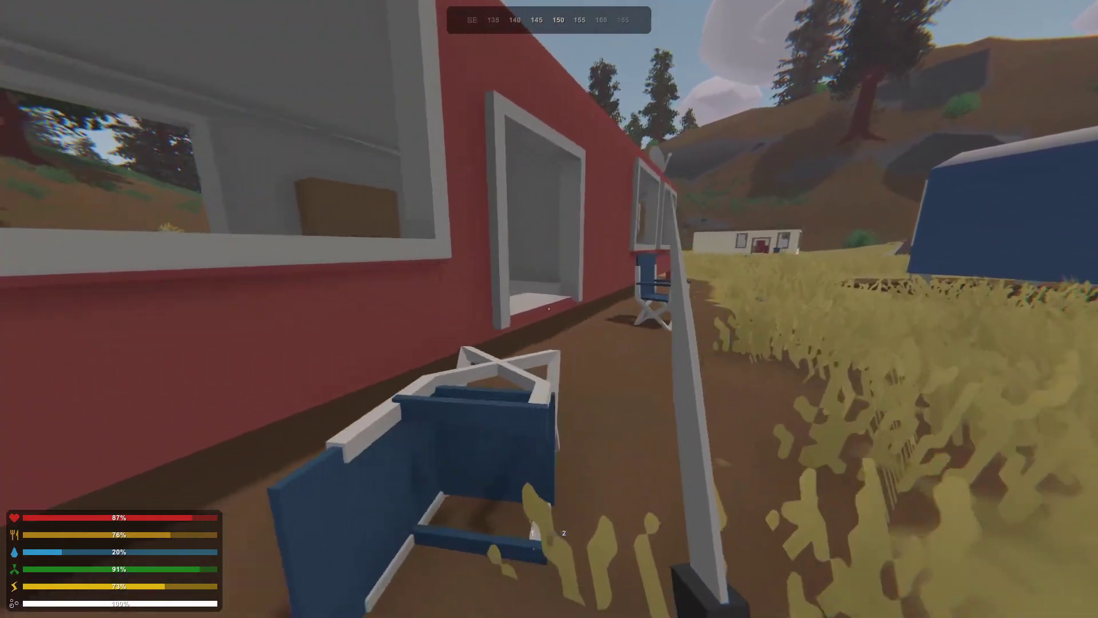
pyautogui.press('w')
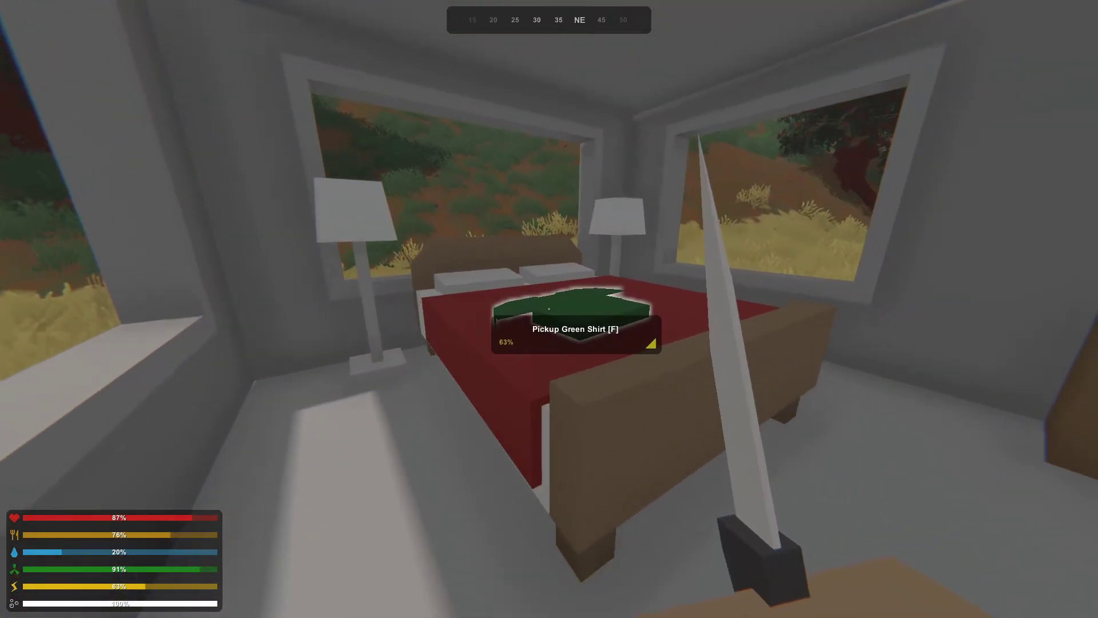
# Take the green shirt from the bed and the suit top from the wardrobe
pyautogui.press('w')
pyautogui.press('f')
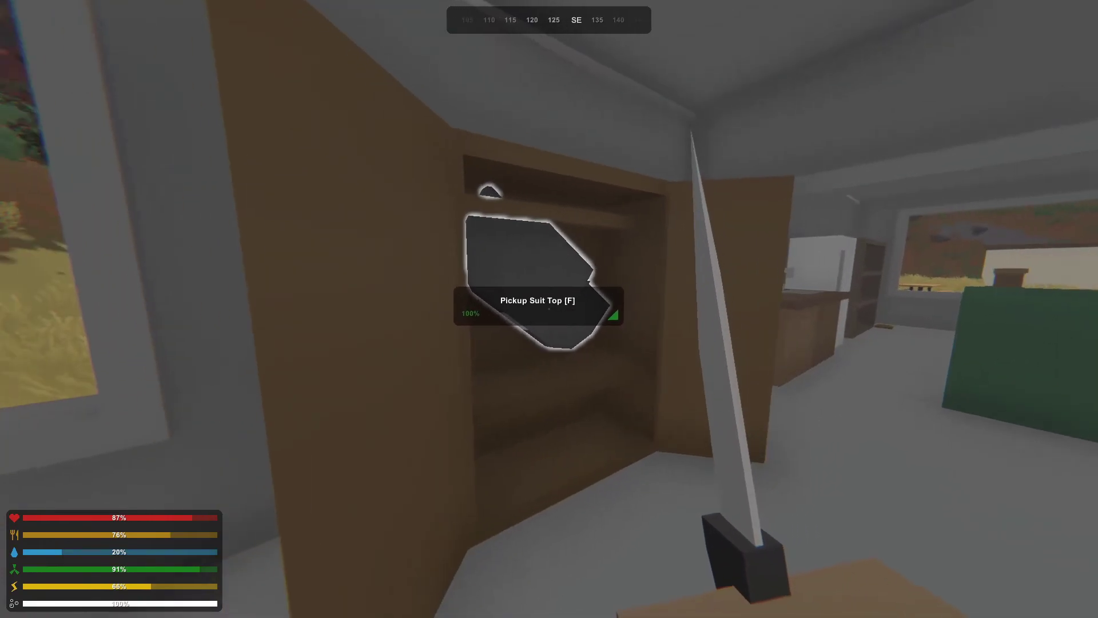
pyautogui.press('f')
pyautogui.press('y')
# Craft all rags into bandages, then bandages into a dressing, and check the inventory
pyautogui.click(140, 19)
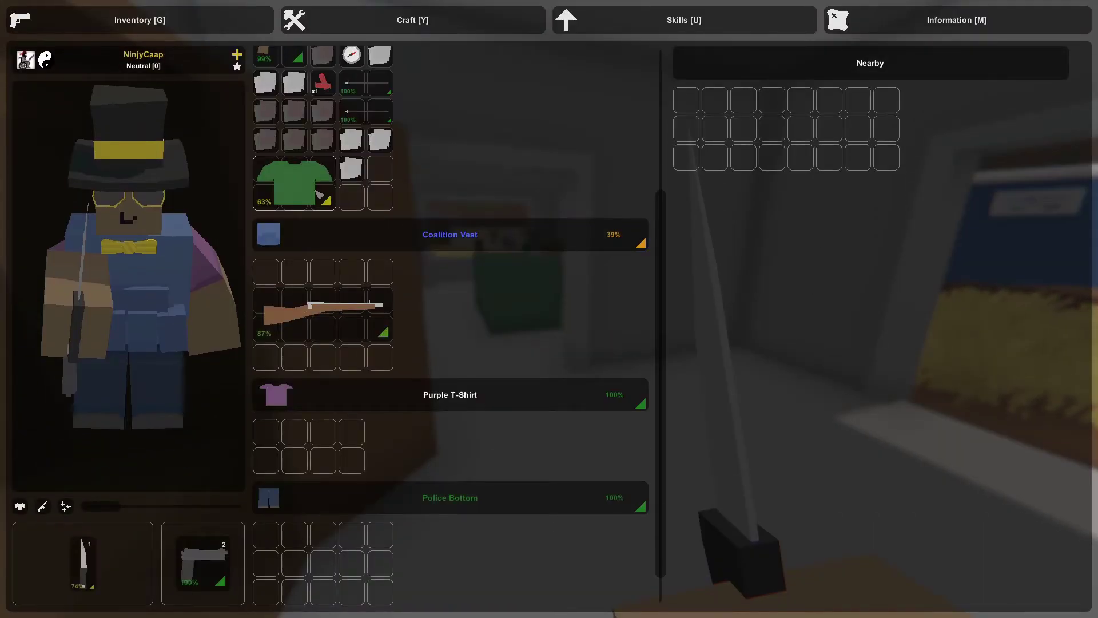
pyautogui.scroll(3, 420, 286)
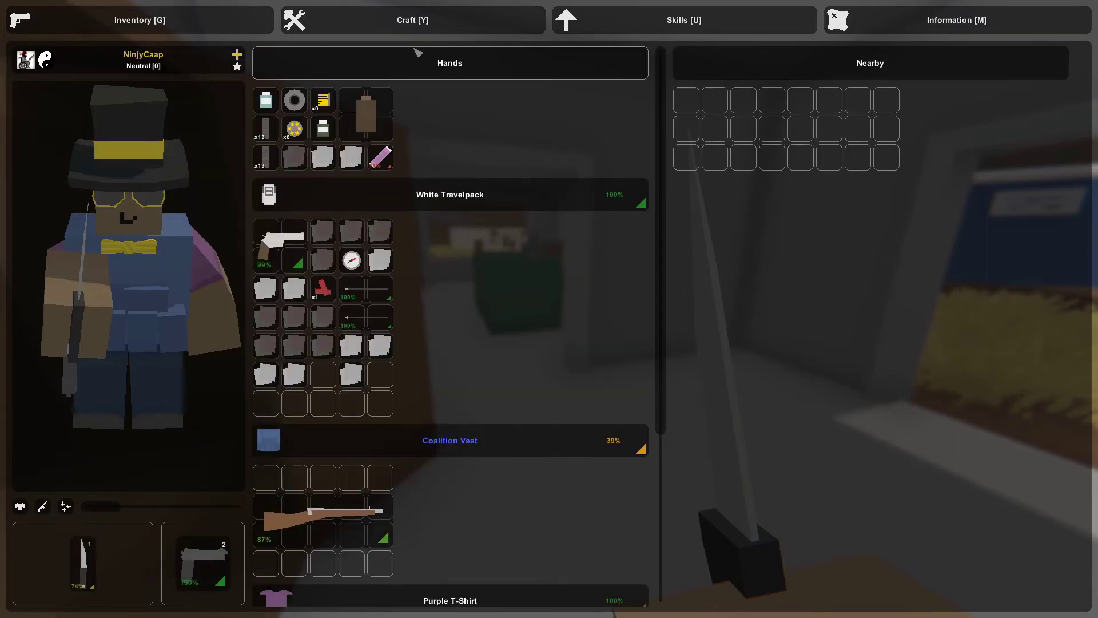
pyautogui.click(413, 20)
pyautogui.click(463, 62)
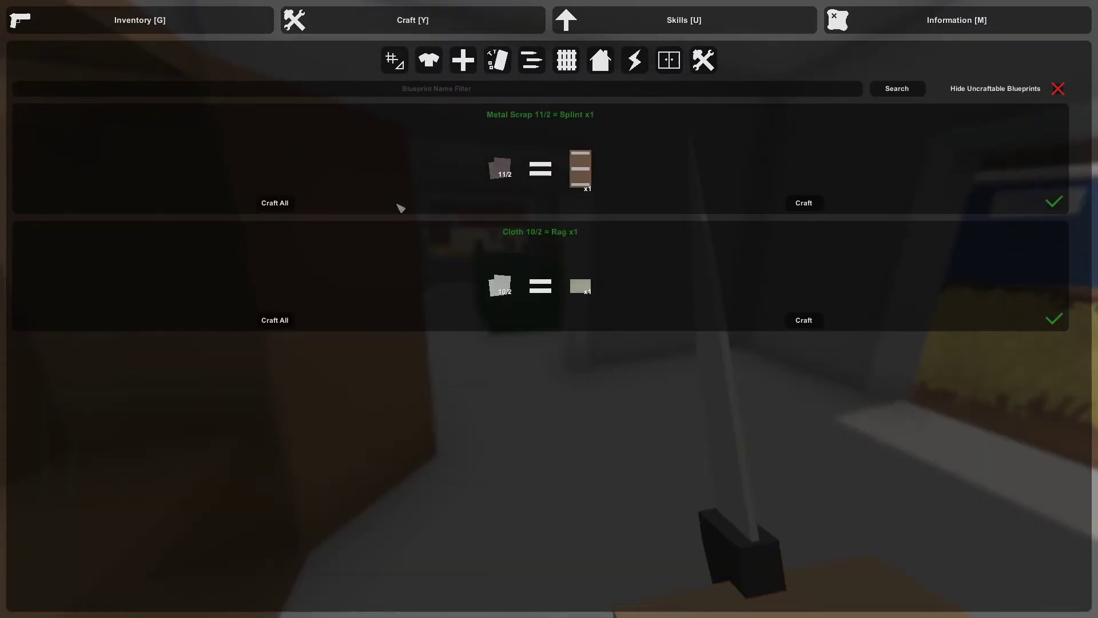
pyautogui.click(275, 320)
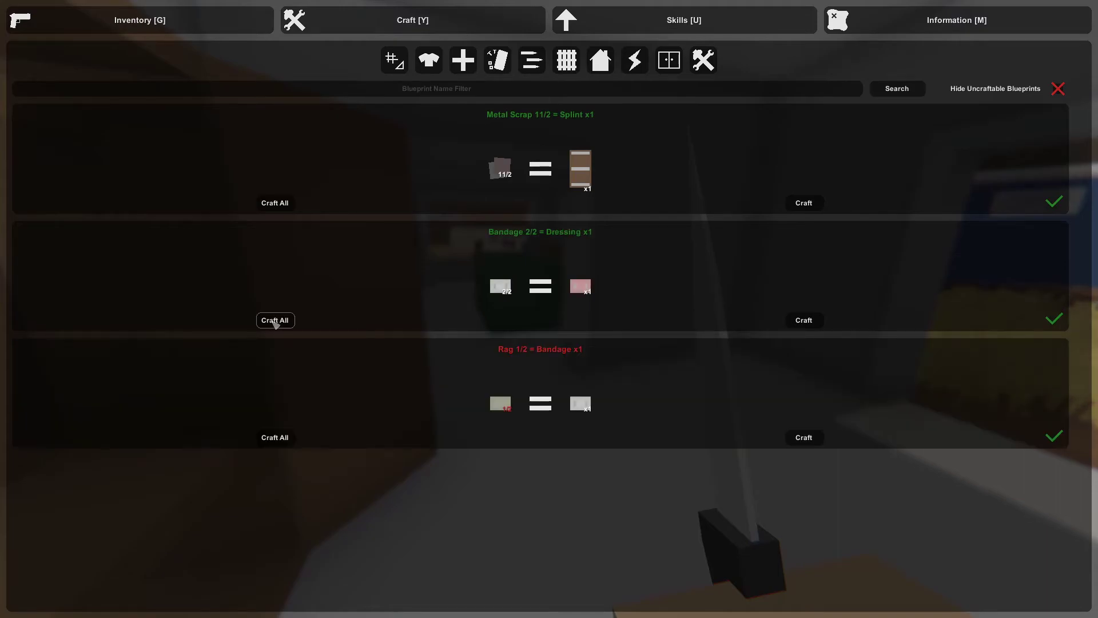
pyautogui.click(274, 320)
pyautogui.press('y')
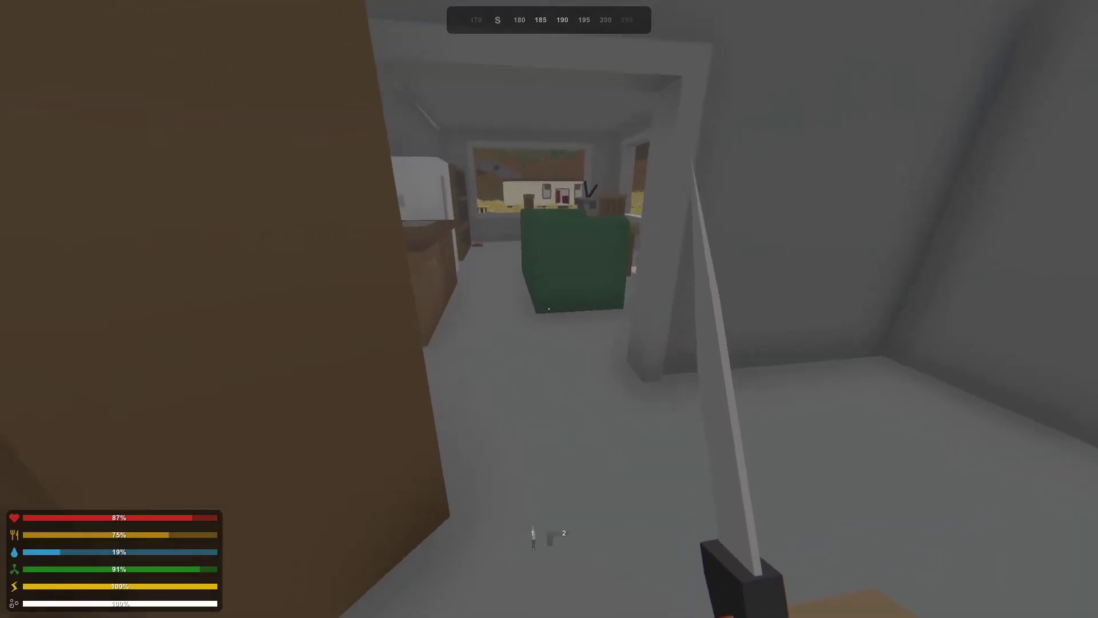
pyautogui.press('y')
pyautogui.click(202, 21)
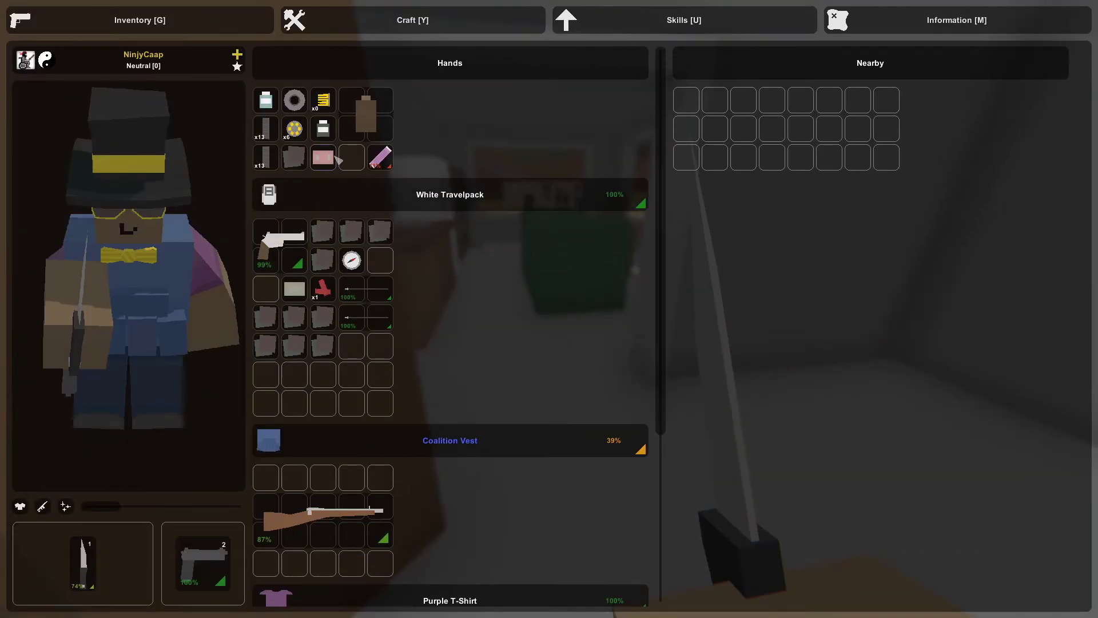
# Pick up the potato from the kitchen counter
pyautogui.press('g')
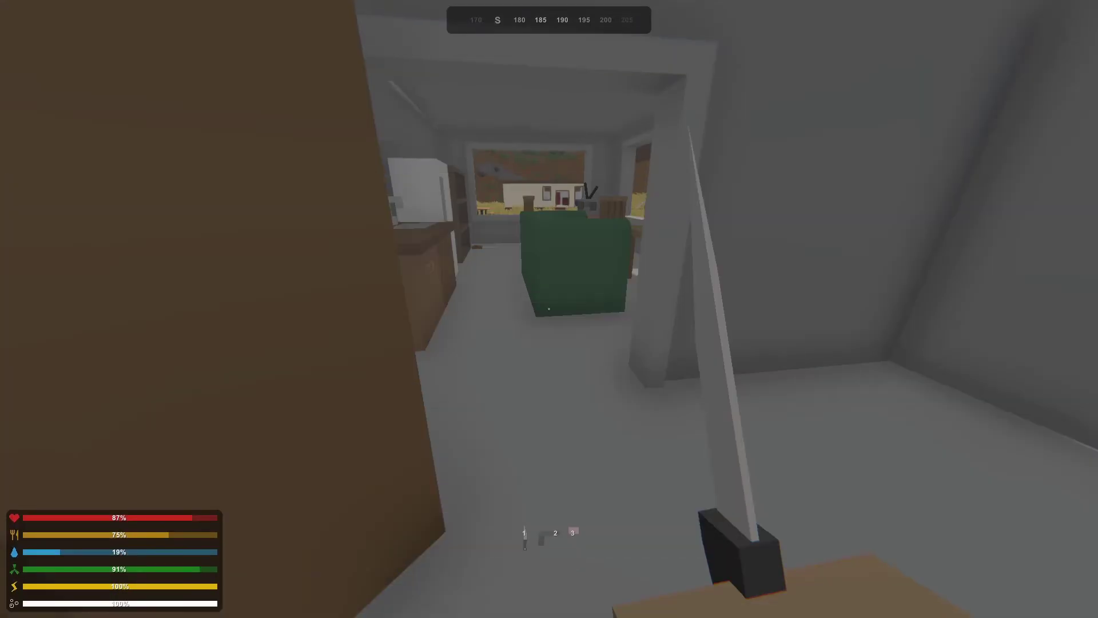
pyautogui.press('w')
pyautogui.press('w')
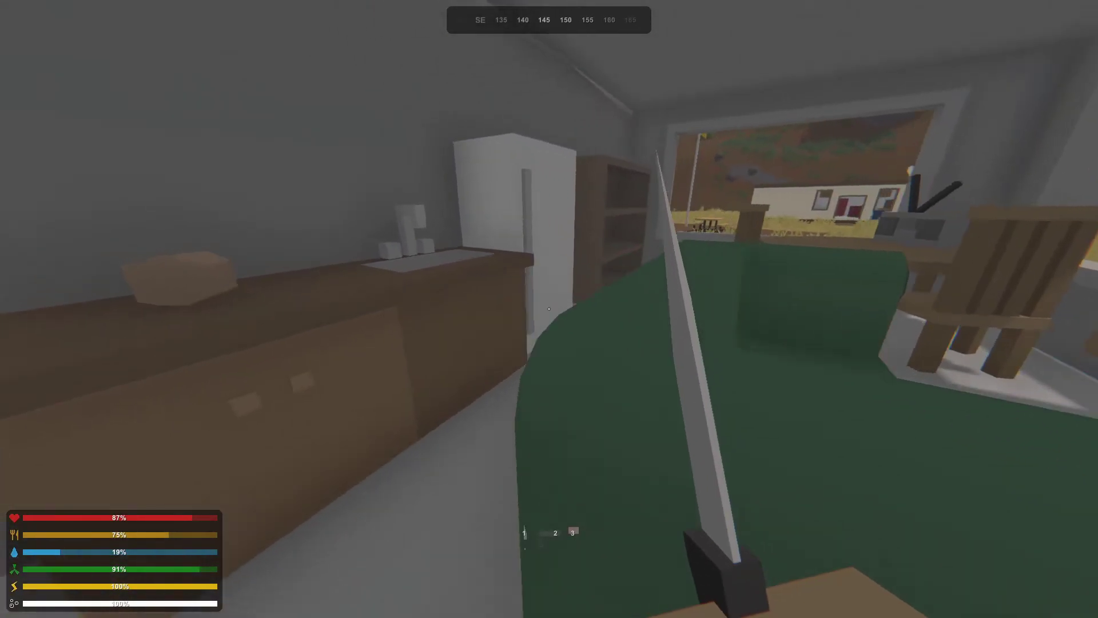
pyautogui.press('s')
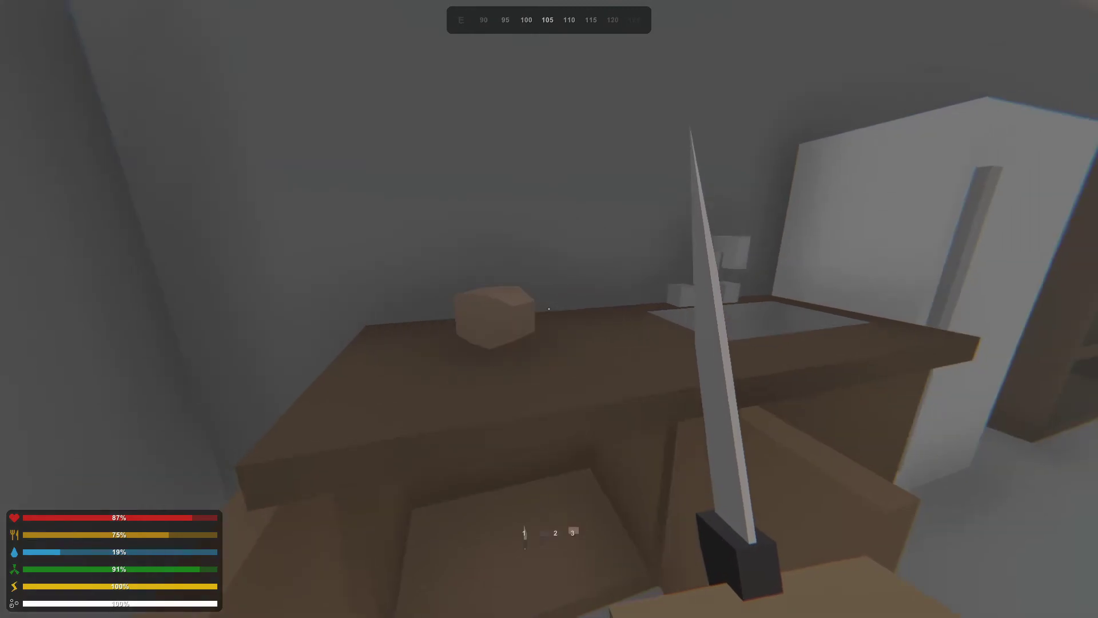
pyautogui.press('f')
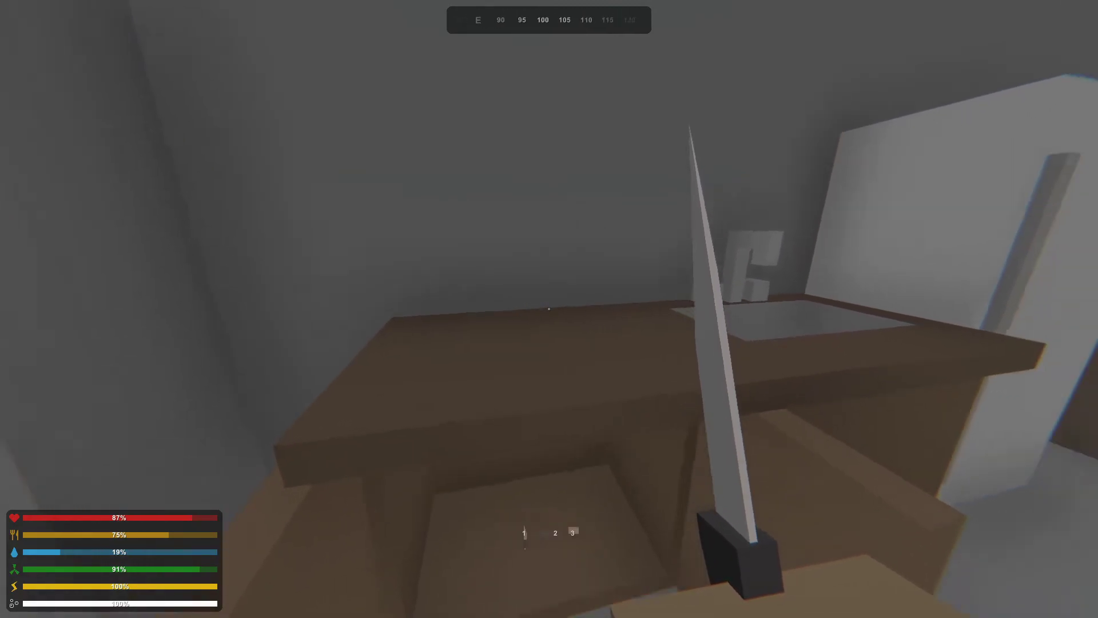
# Empty the fridge of eggs and pick up the saw and kitchen knife
pyautogui.press('w')
pyautogui.press('f')
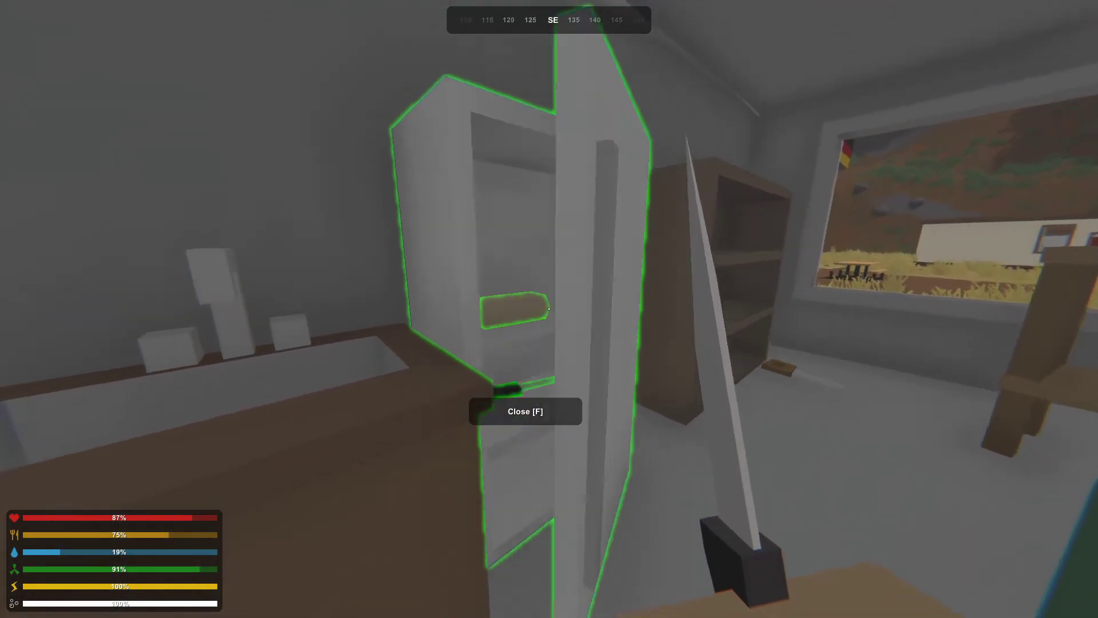
pyautogui.press('w')
pyautogui.press('f')
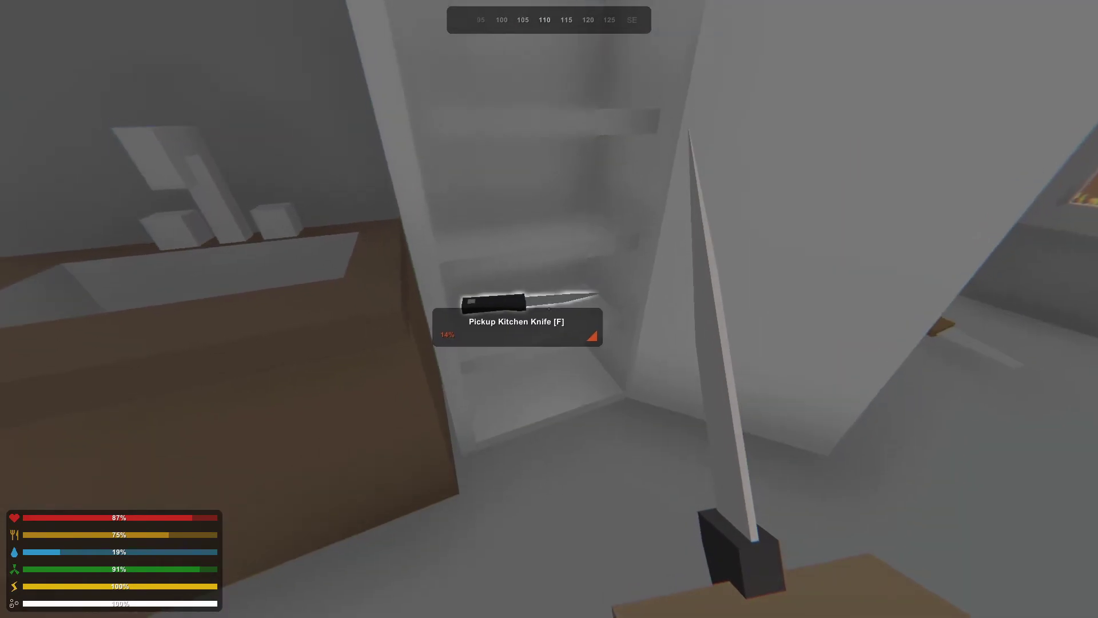
pyautogui.press('w')
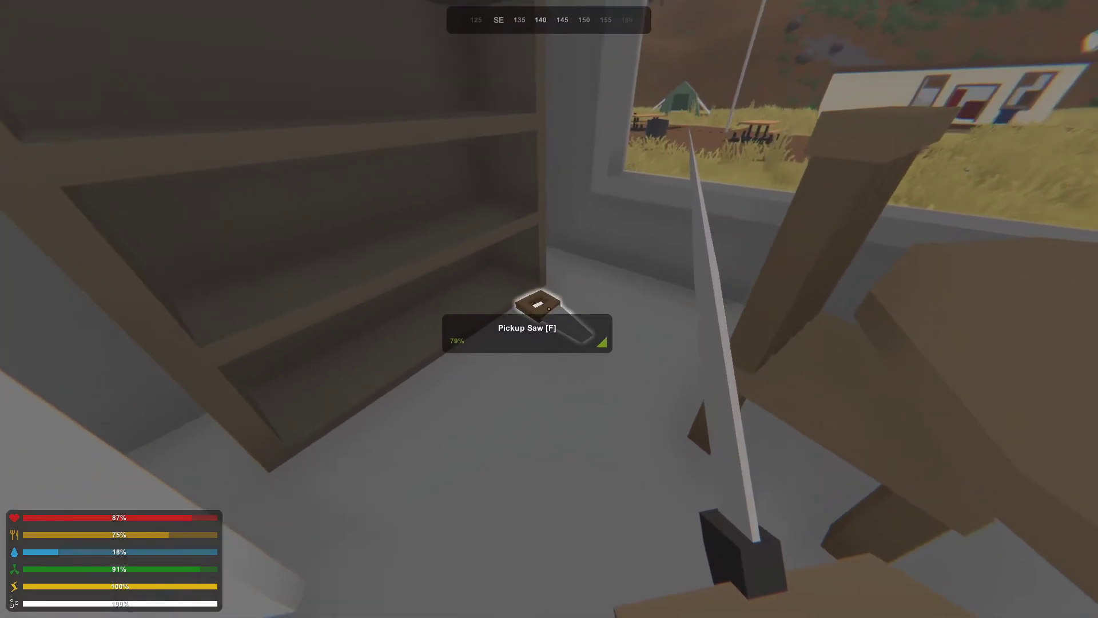
pyautogui.press('f')
pyautogui.press('w')
pyautogui.press('f')
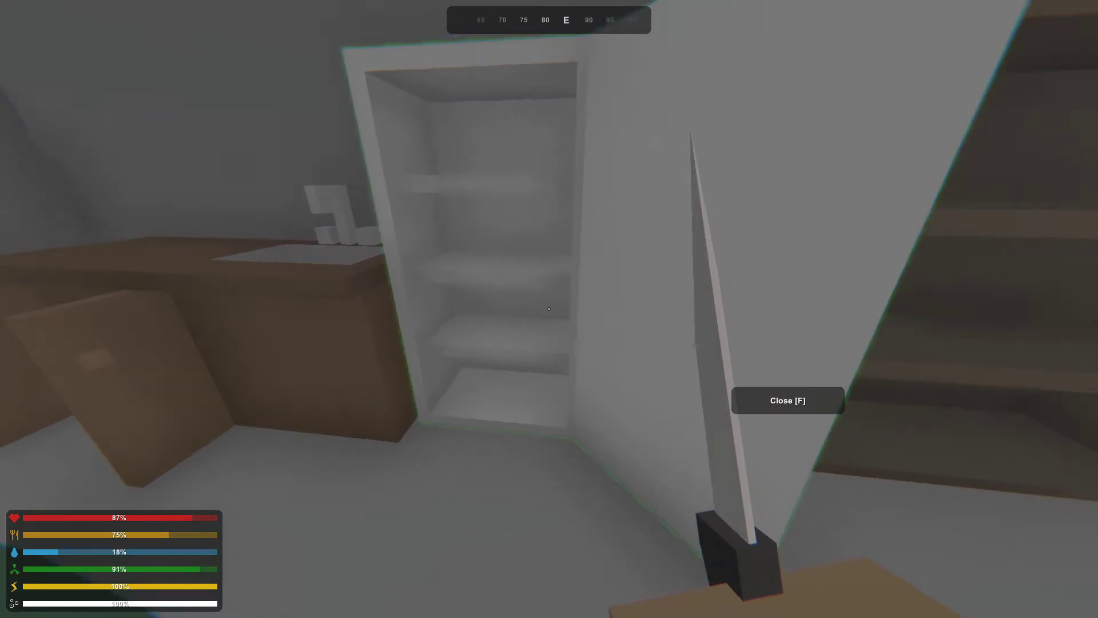
pyautogui.press('g')
# Move toward the doorway and bring up only the repair blueprints
pyautogui.click(332, 26)
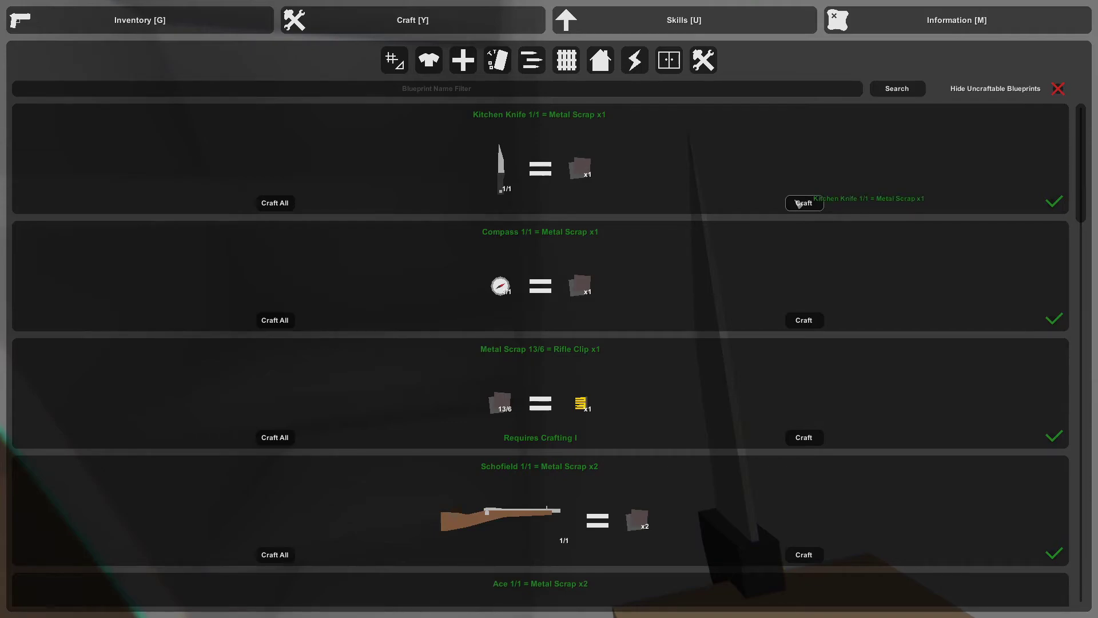
pyautogui.click(803, 203)
pyautogui.press('Escape')
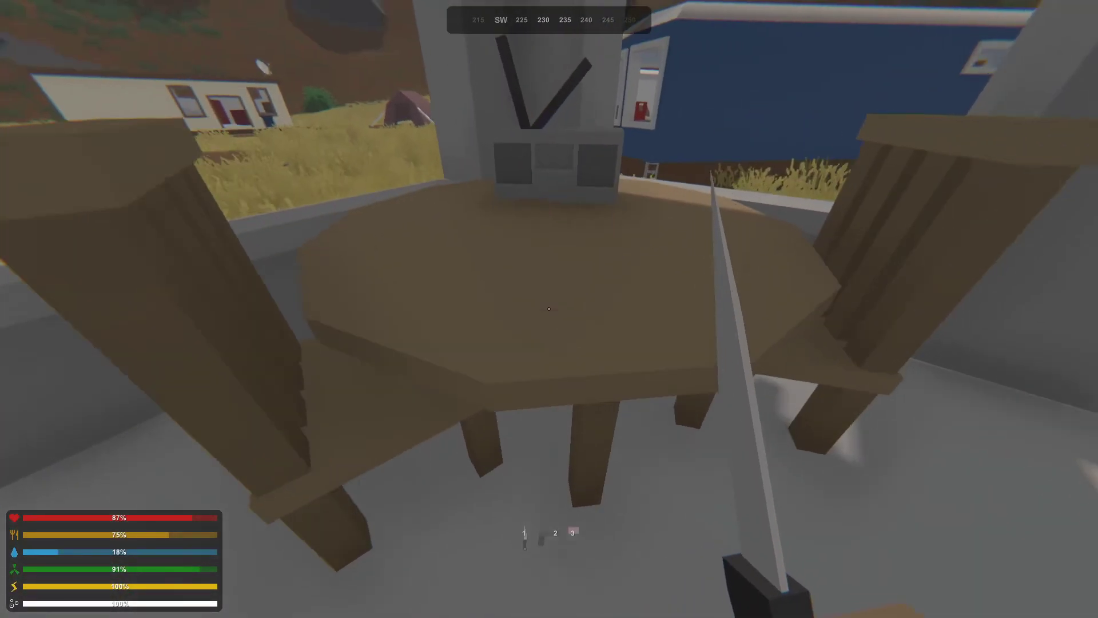
pyautogui.press('w')
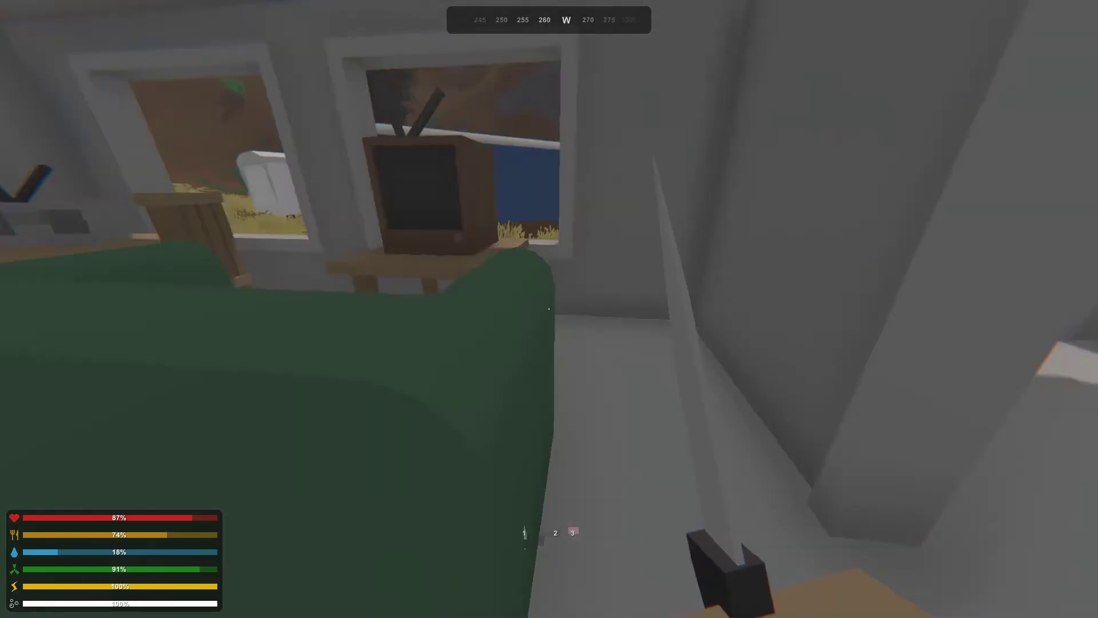
pyautogui.press('w')
pyautogui.press('y')
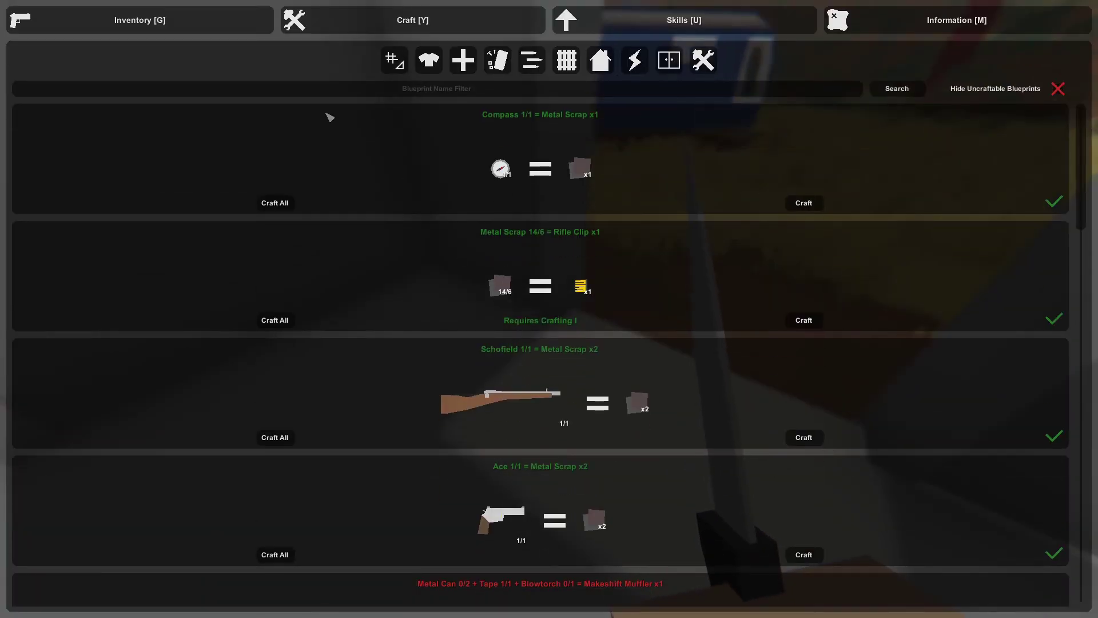
pyautogui.press('y')
pyautogui.press('y')
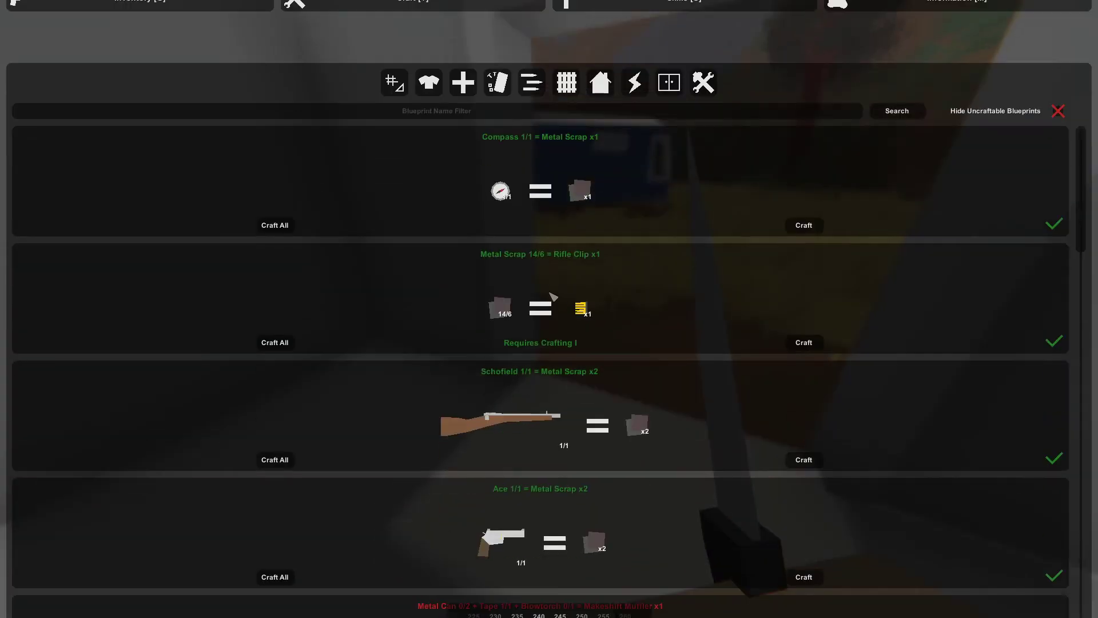
pyautogui.click(703, 60)
# Repair the kitchen knife to 100% and confirm its condition in the inventory
pyautogui.press('g')
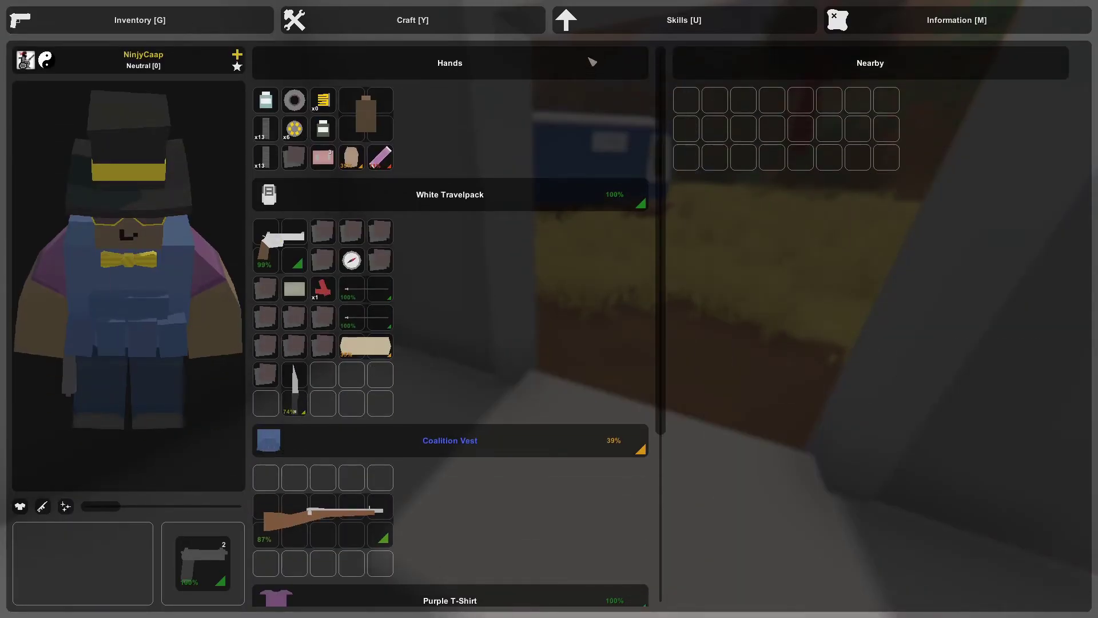
pyautogui.press('y')
pyautogui.click(802, 202)
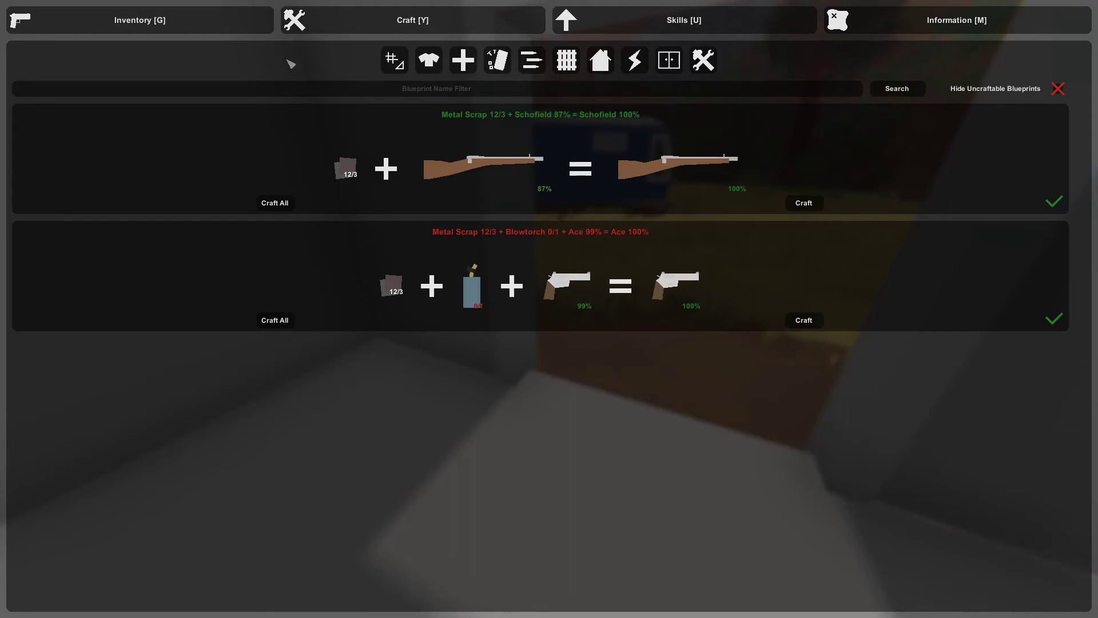
pyautogui.press('g')
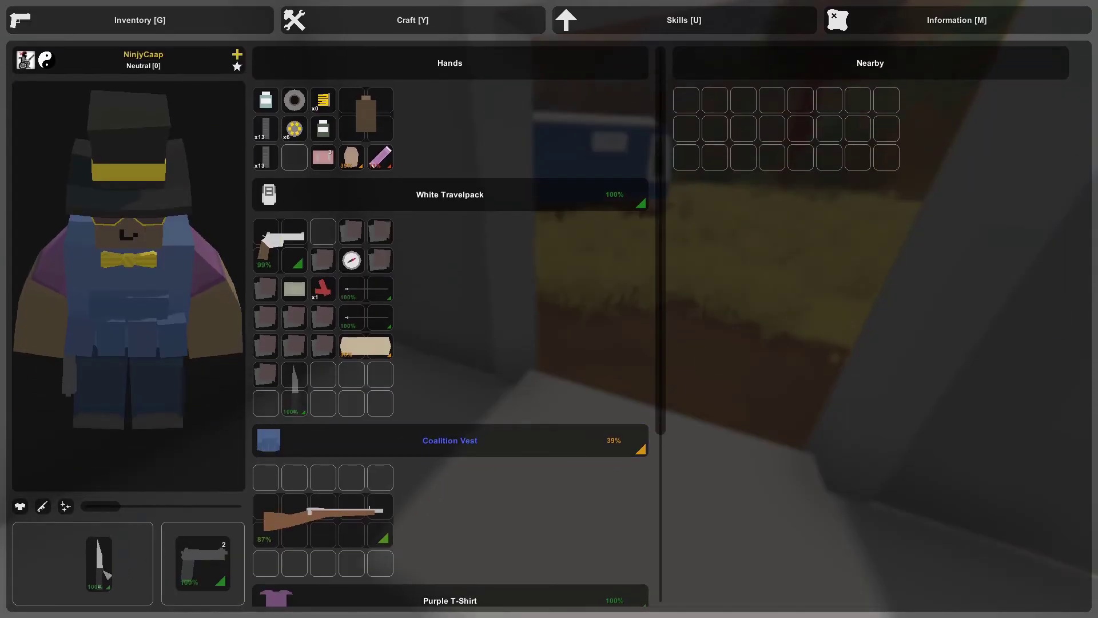
pyautogui.press('g')
pyautogui.press('g')
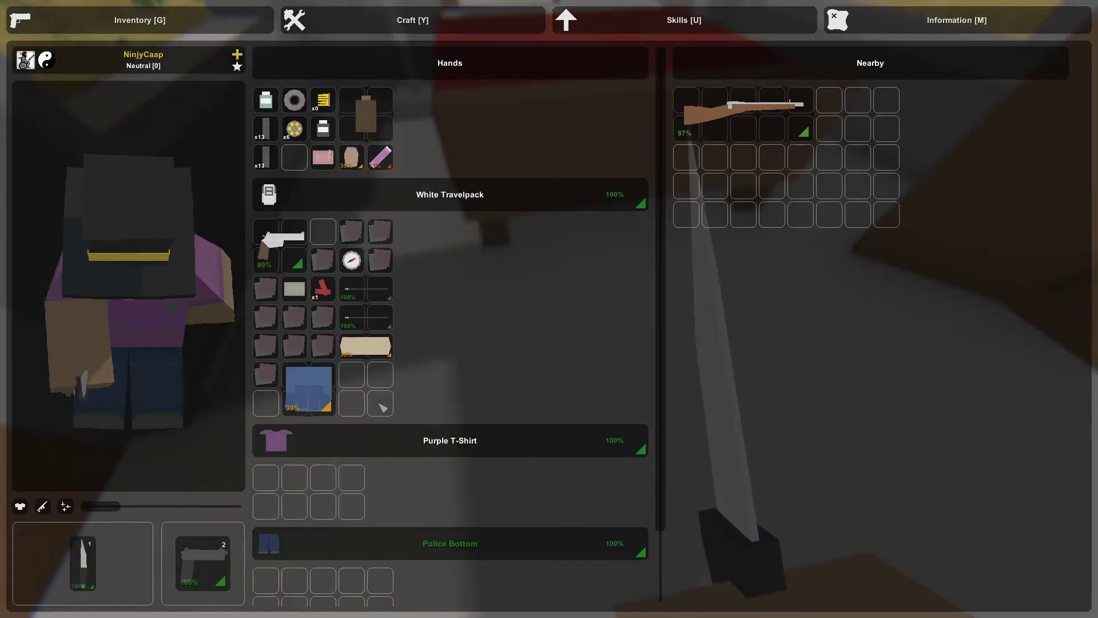
# Repair the Coalition Vest to 100% and view it in the inventory
pyautogui.press('y')
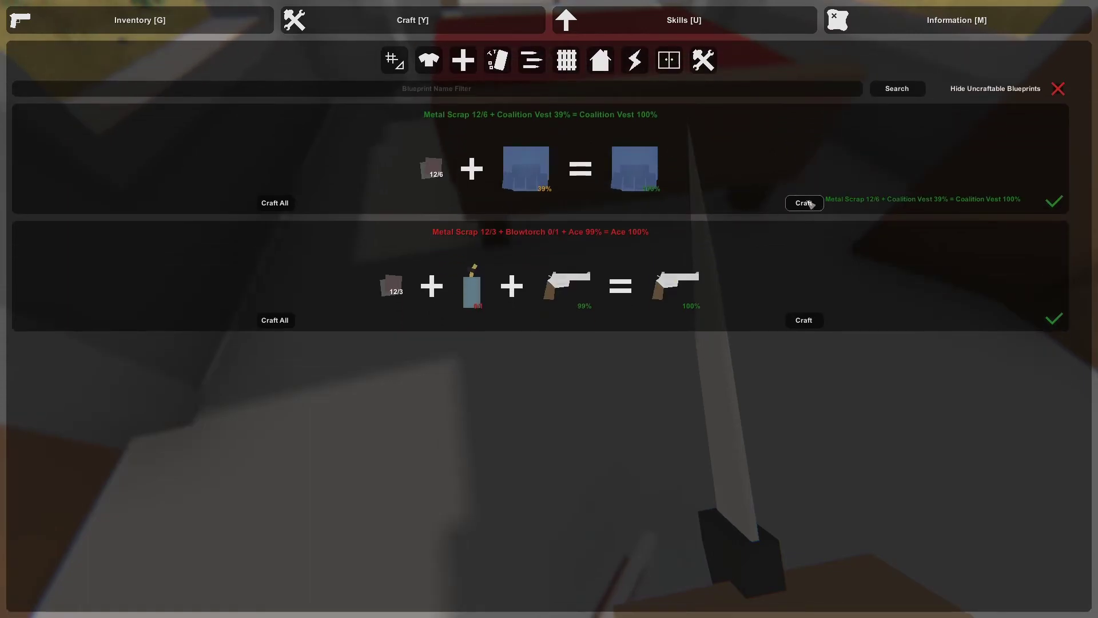
pyautogui.click(804, 203)
pyautogui.click(139, 20)
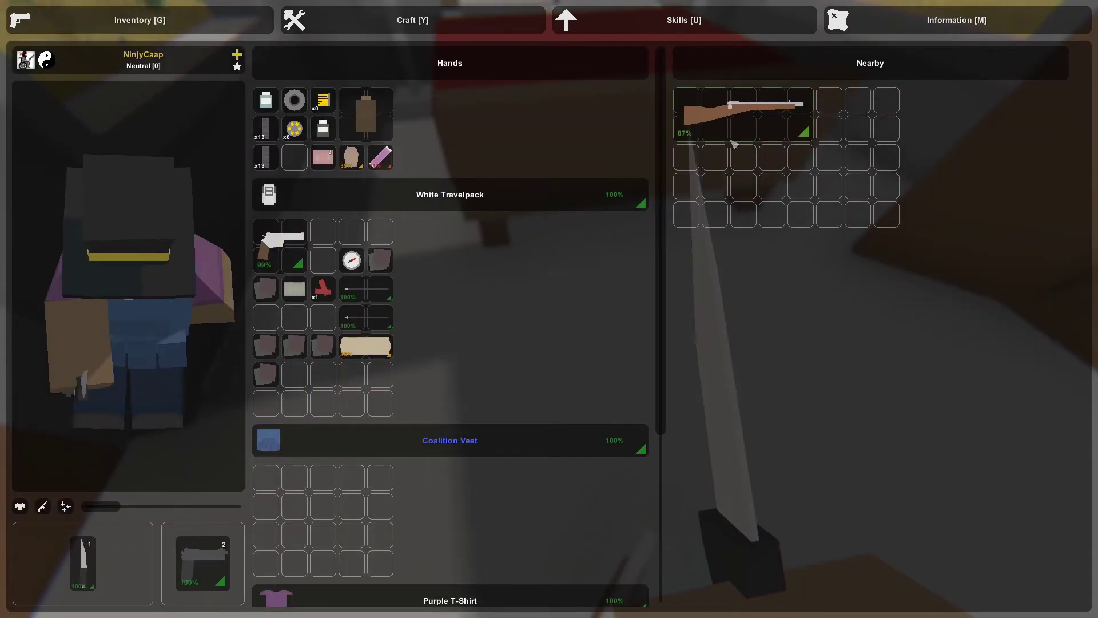
# Inspect the Arrow's details in the backpack
pyautogui.press('g')
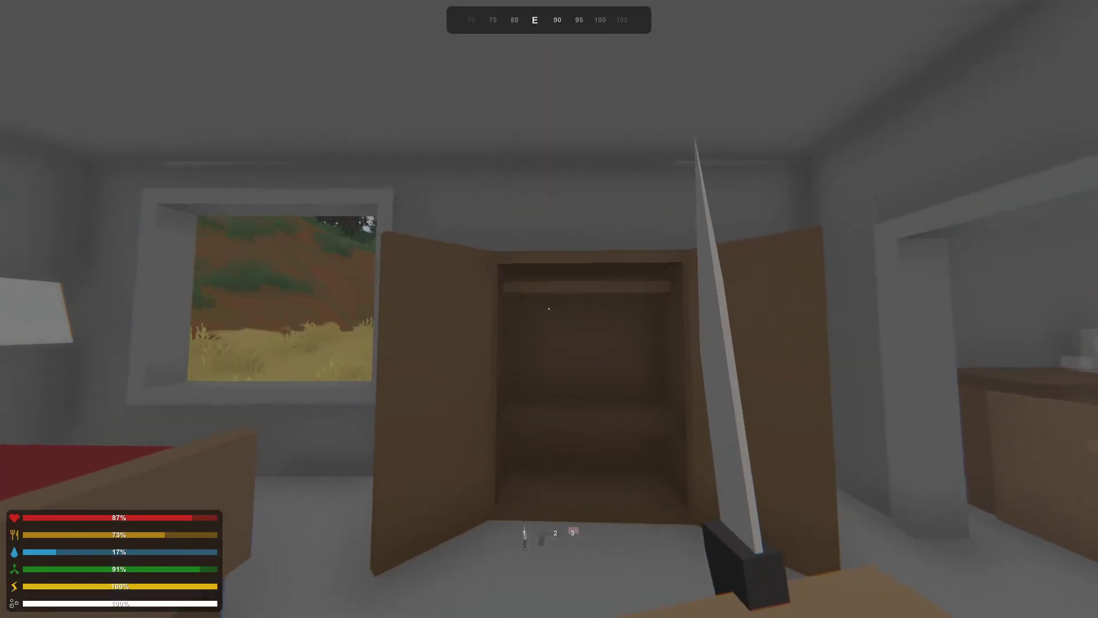
pyautogui.press('g')
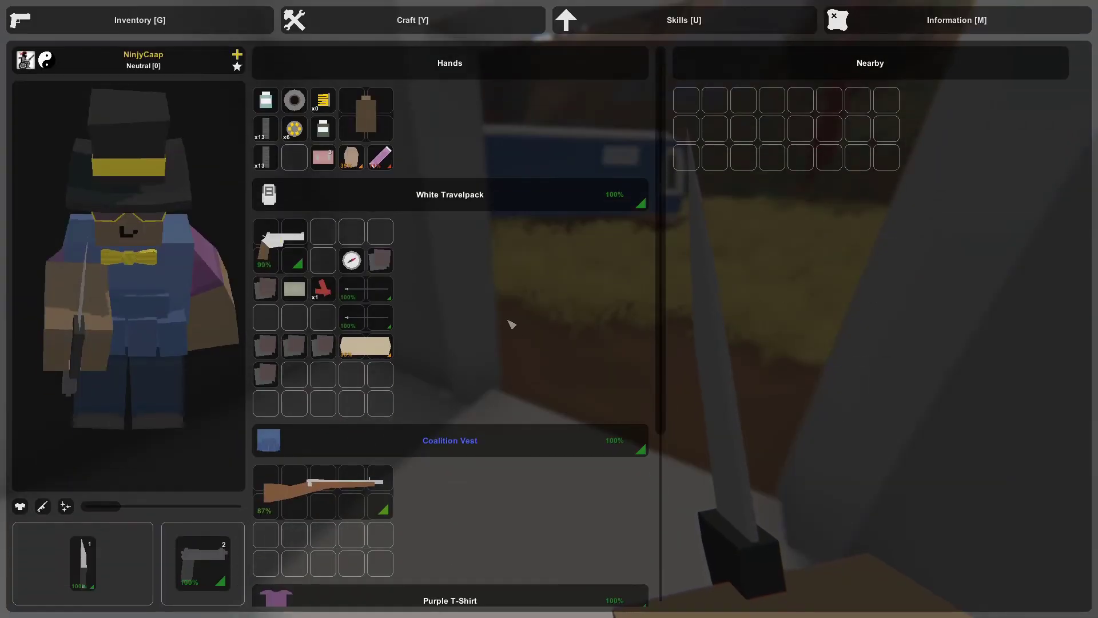
pyautogui.scroll(-5, 509, 324)
pyautogui.scroll(3, 509, 324)
pyautogui.scroll(2, 509, 324)
pyautogui.scroll(-4, 509, 322)
pyautogui.scroll(4, 488, 319)
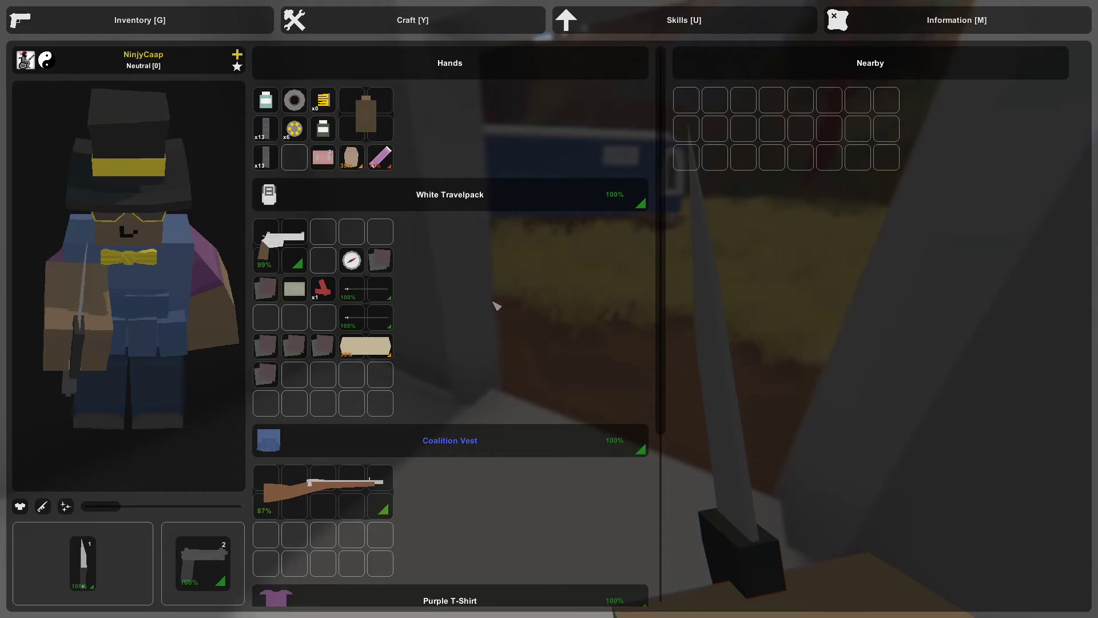
pyautogui.rightClick(365, 296)
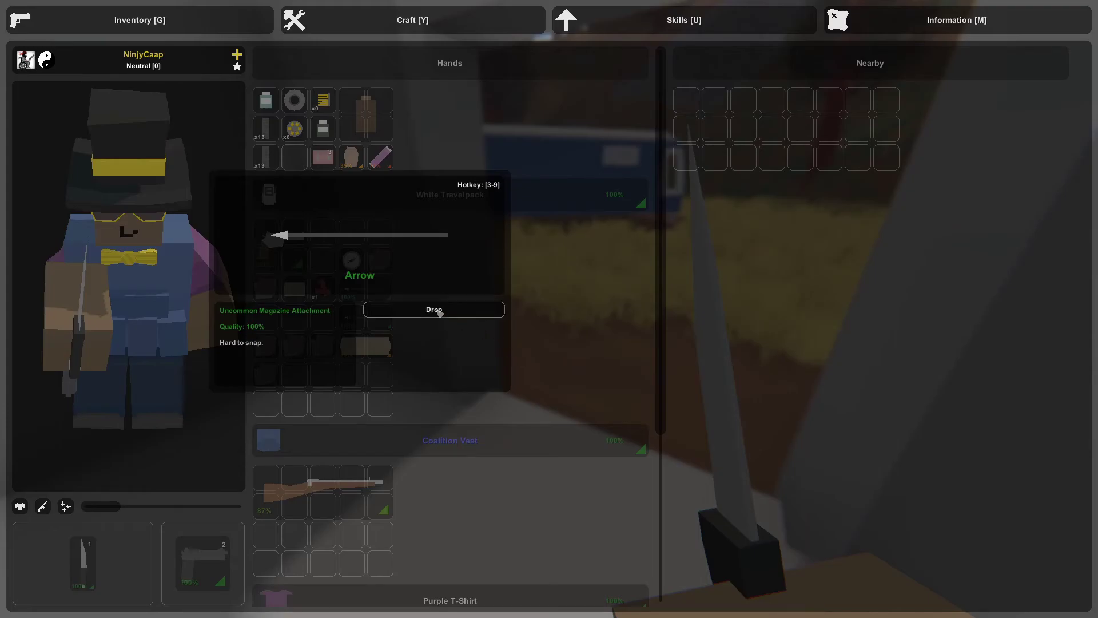
pyautogui.rightClick(391, 300)
# Enter the blue trailer, open its wardrobe, and move into the next room
pyautogui.press('g')
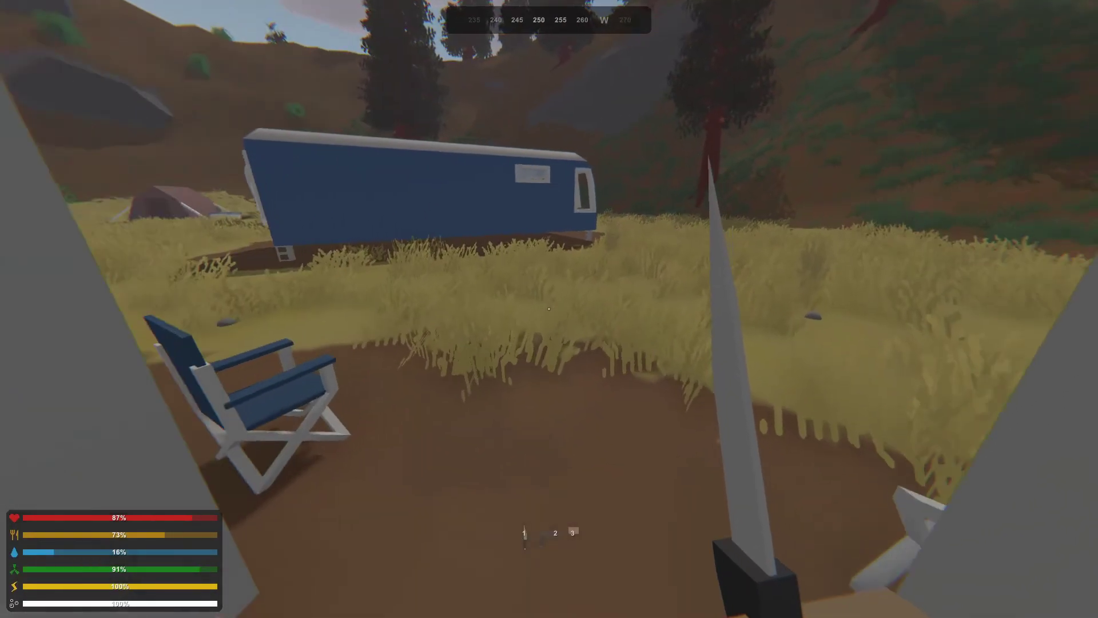
pyautogui.press('w')
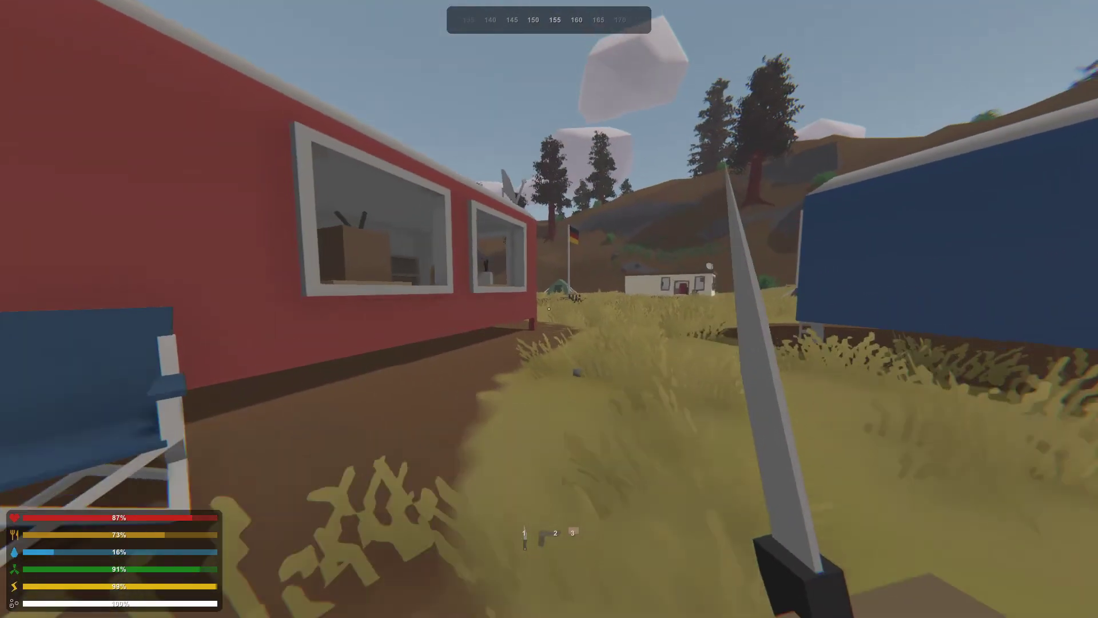
pyautogui.press('w')
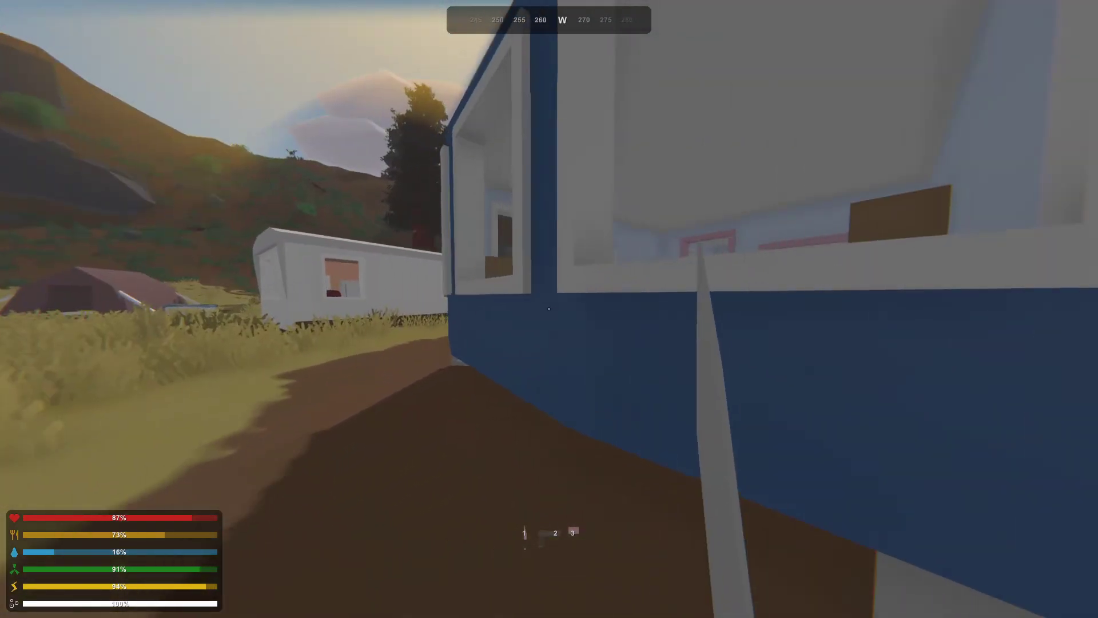
pyautogui.press('w')
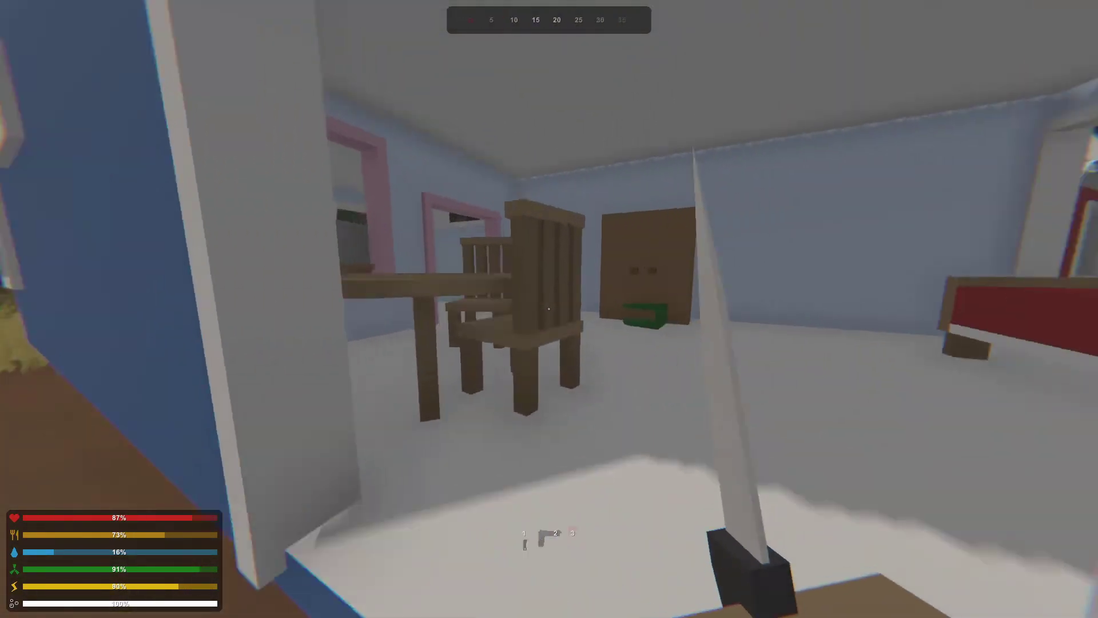
pyautogui.press('w')
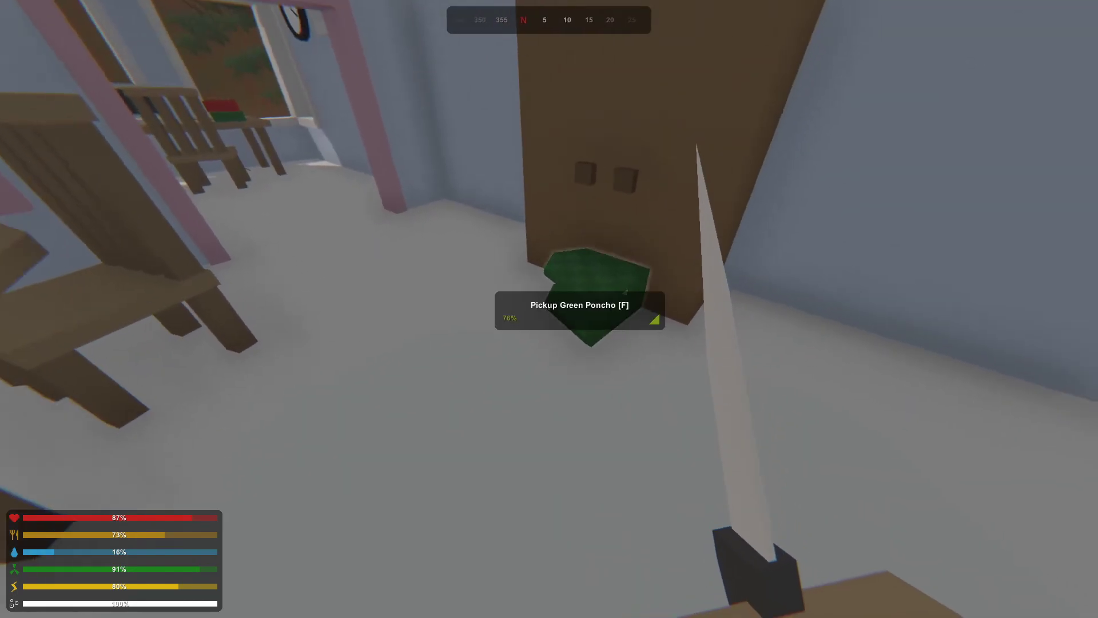
pyautogui.press('f')
pyautogui.press('w')
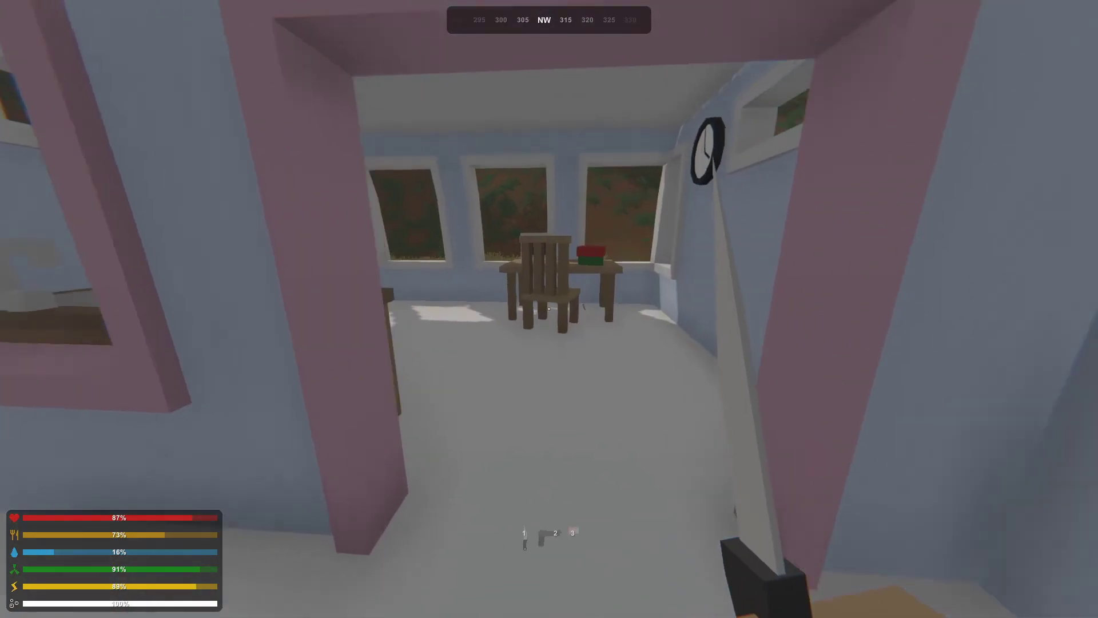